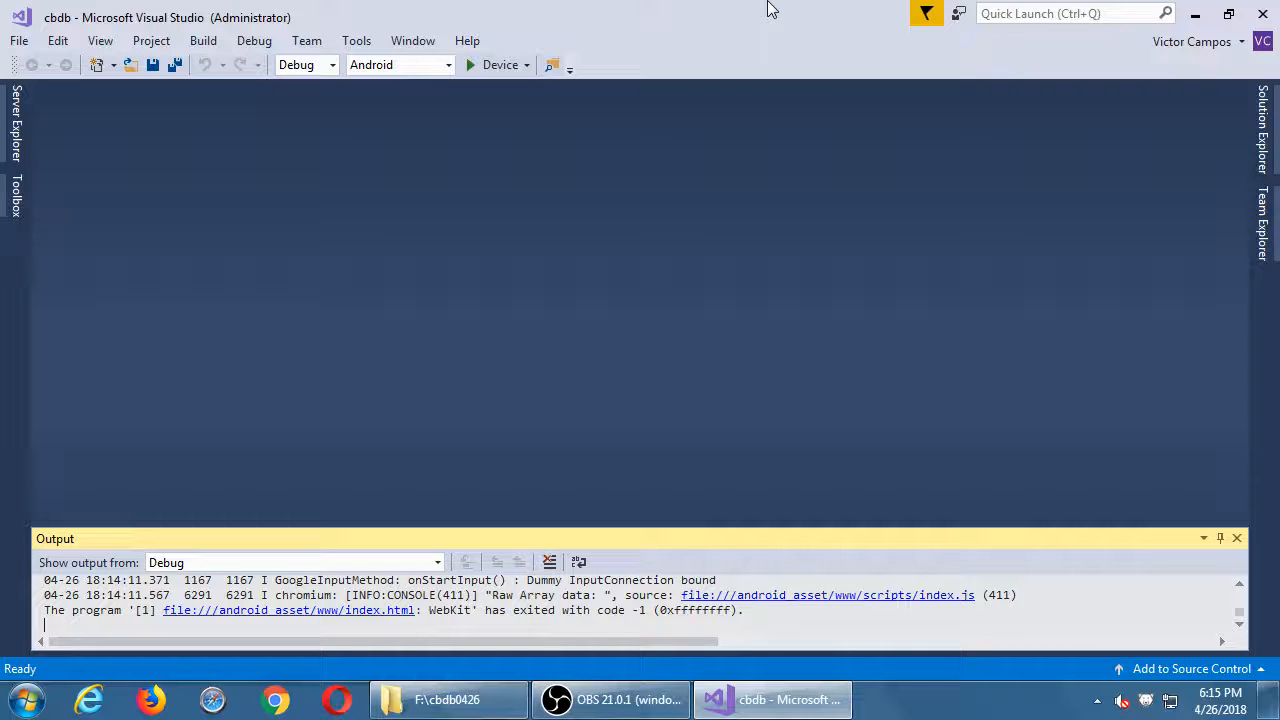
left_click(1263, 128)
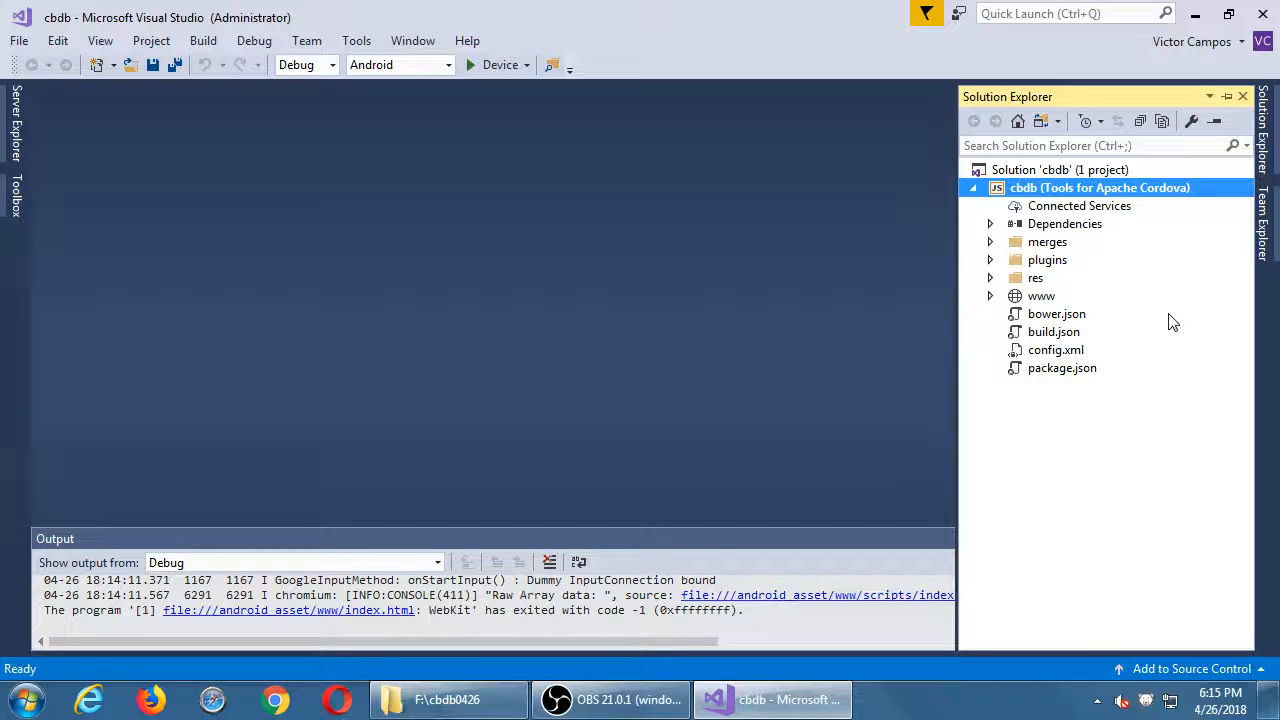
left_click(1077, 355)
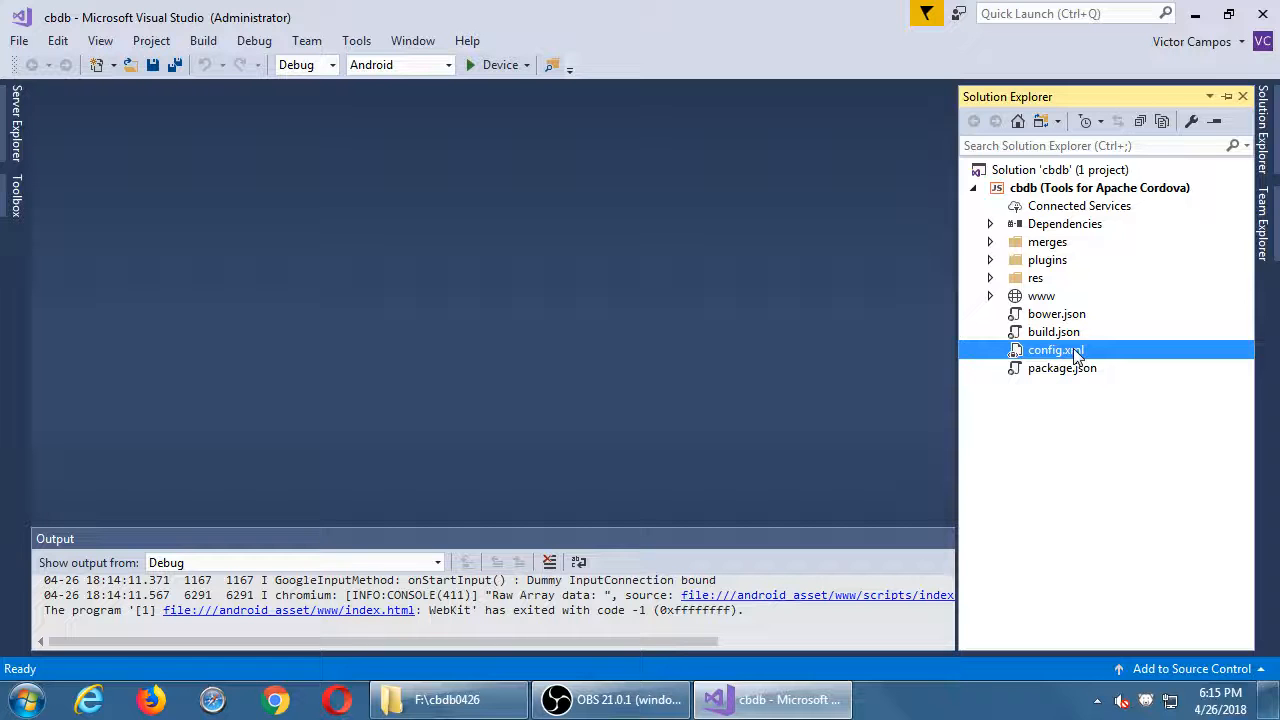
double_click(1077, 355)
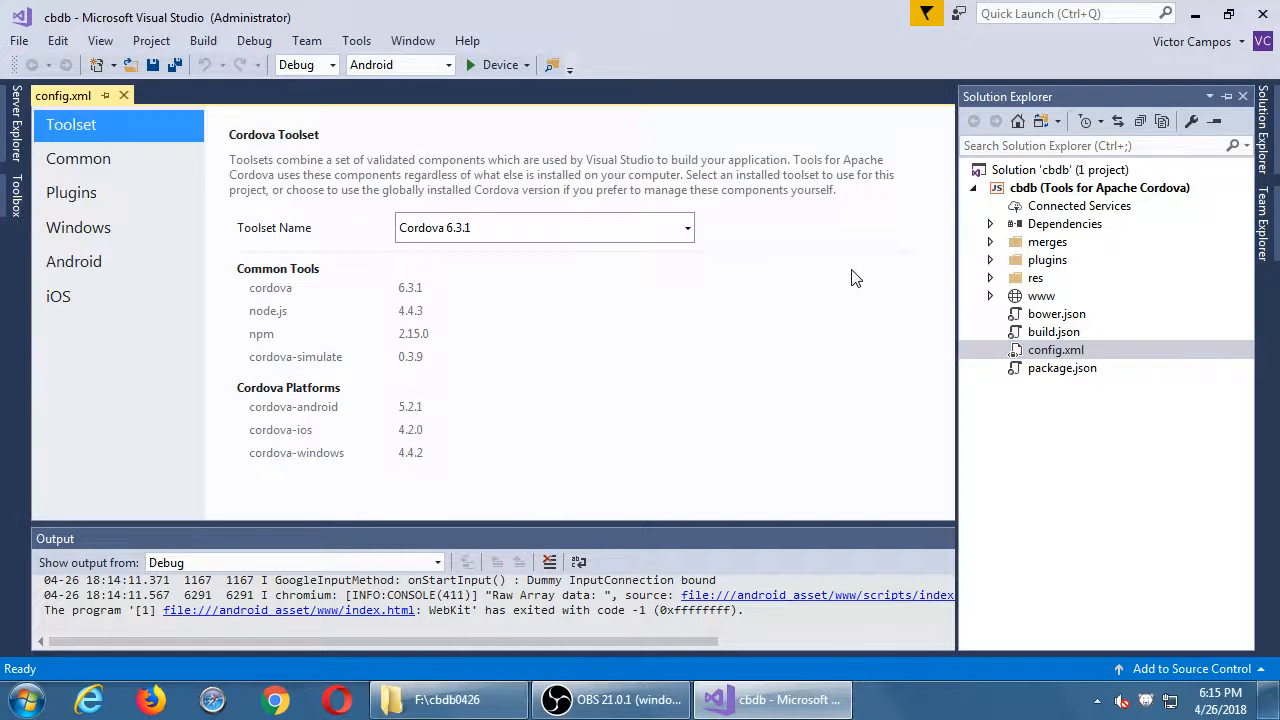
left_click(98, 261)
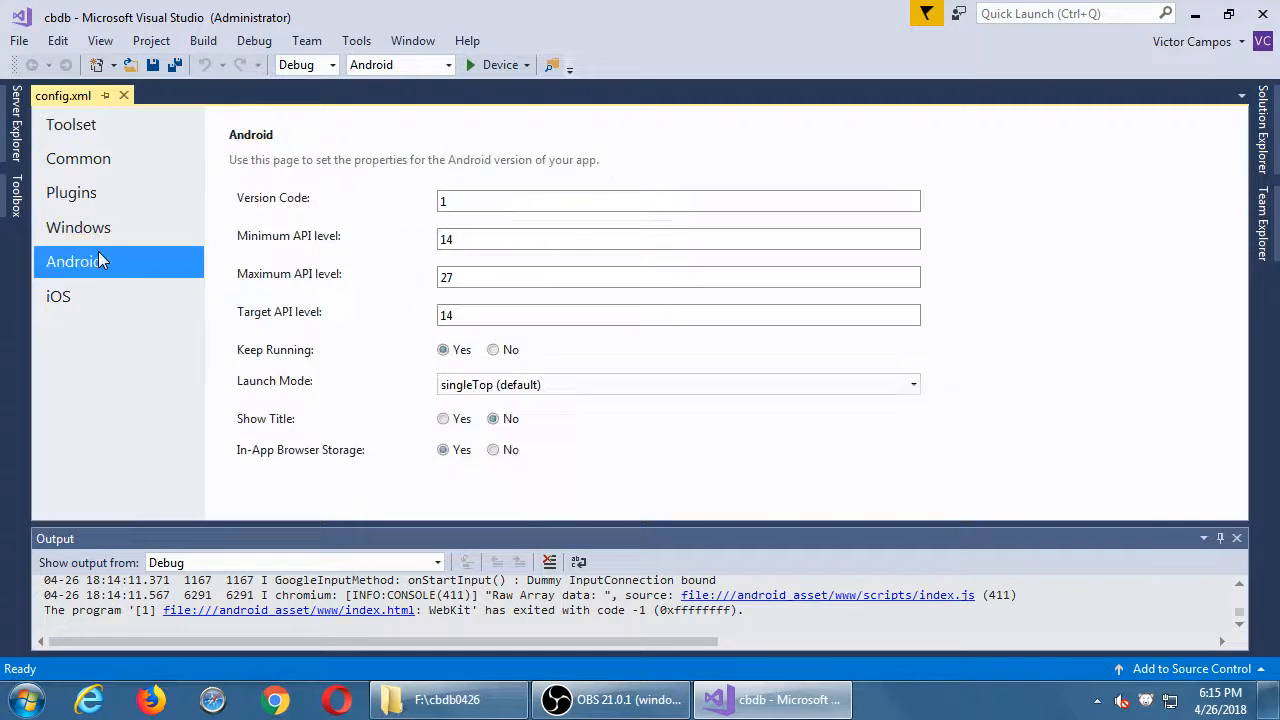
left_click(115, 170)
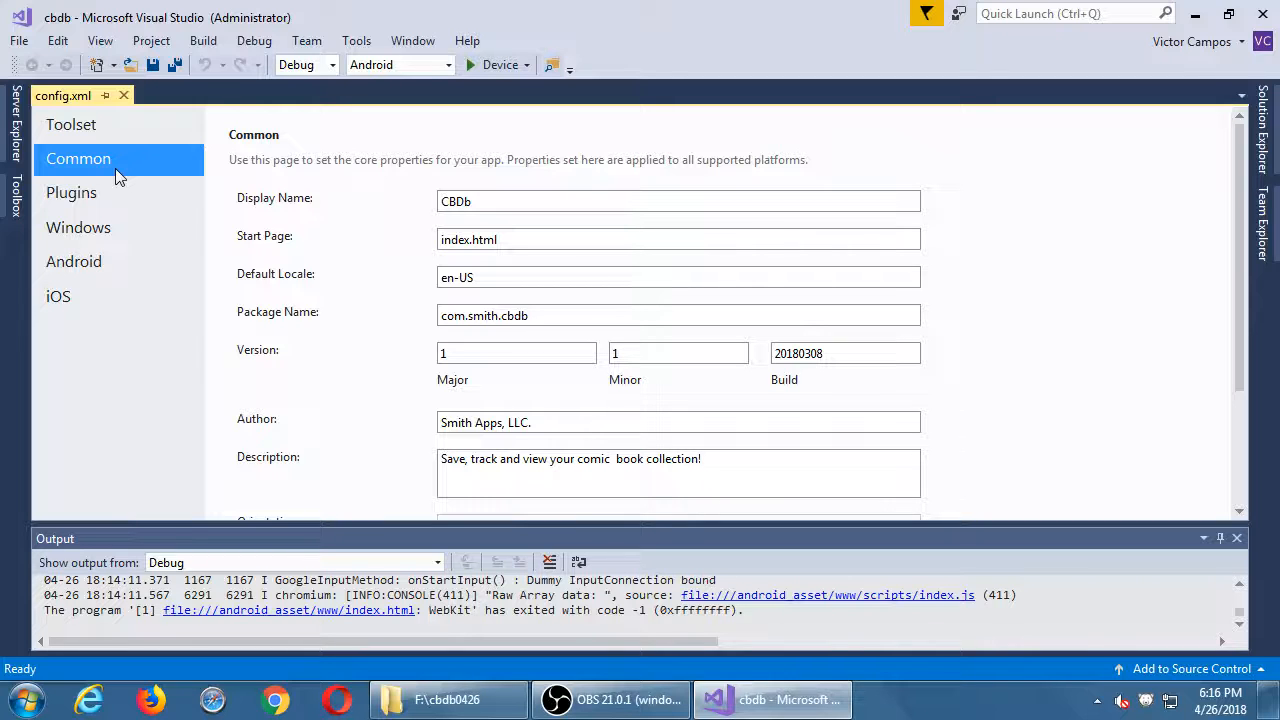
left_click(124, 96)
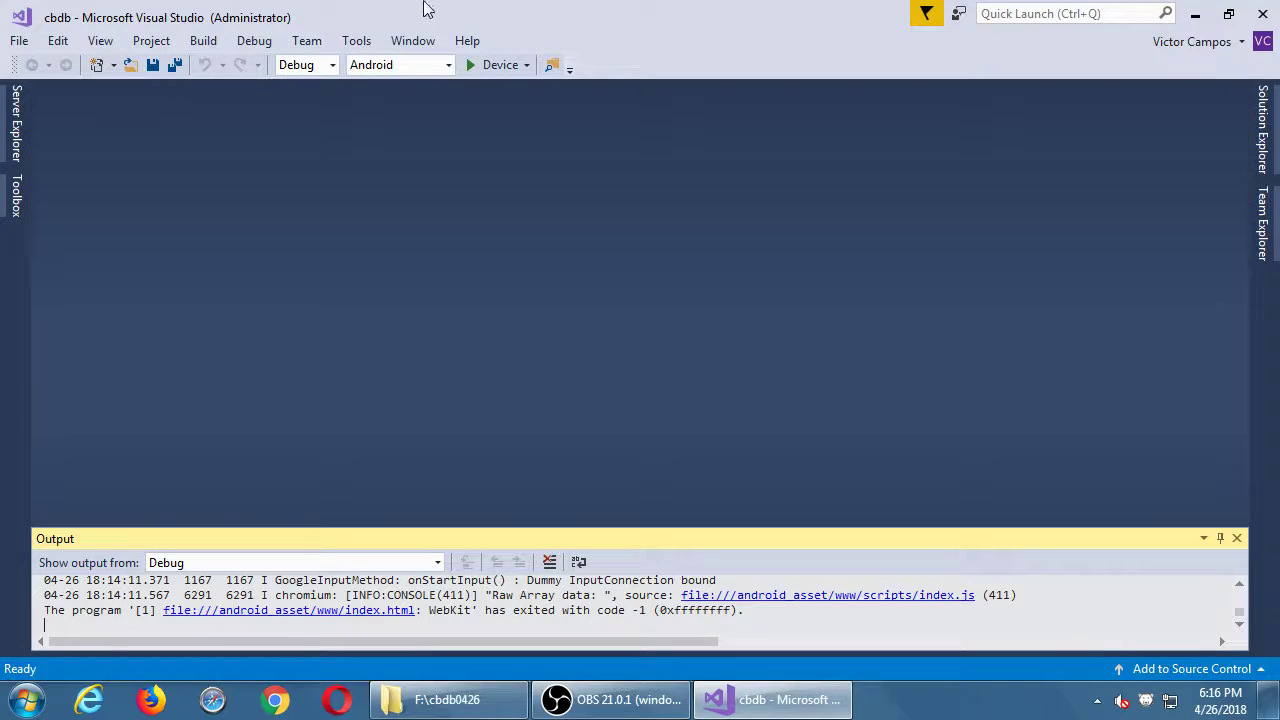
Choose Simulate in Browser - LG G5 as the run target and start debugging the app.
left_click(527, 66)
left_click(623, 18)
left_click(515, 64)
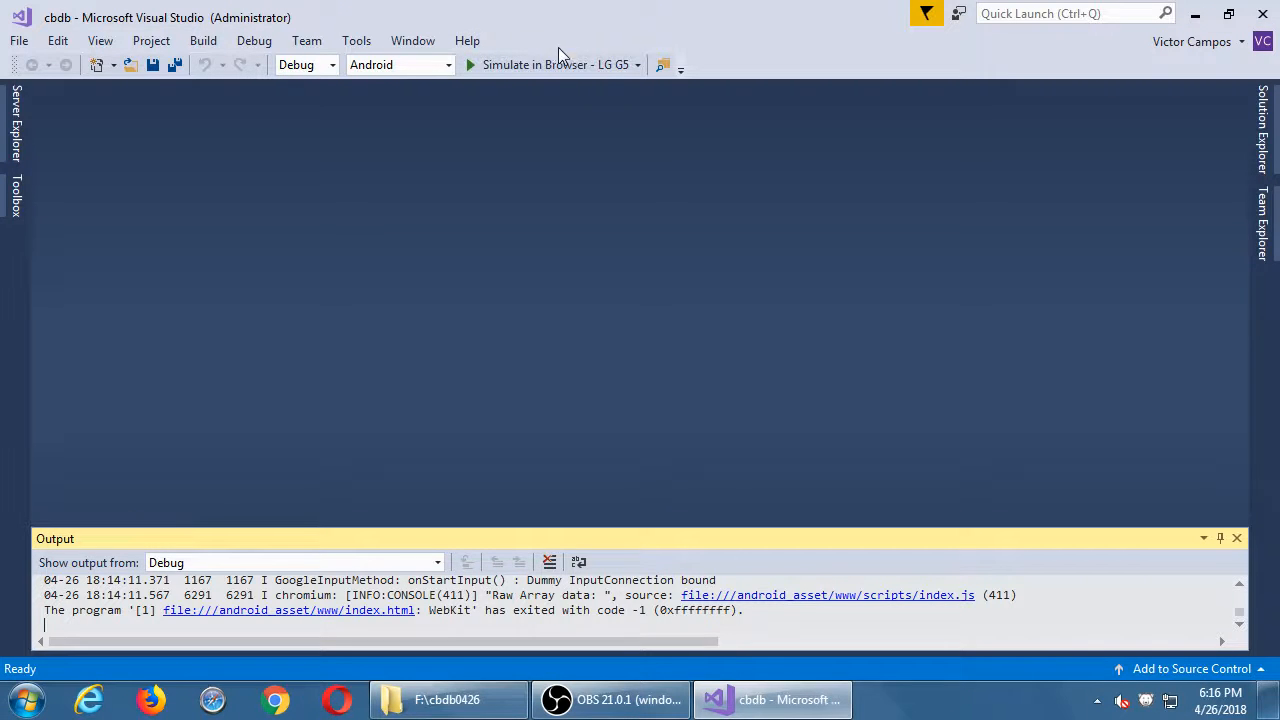
left_click(562, 64)
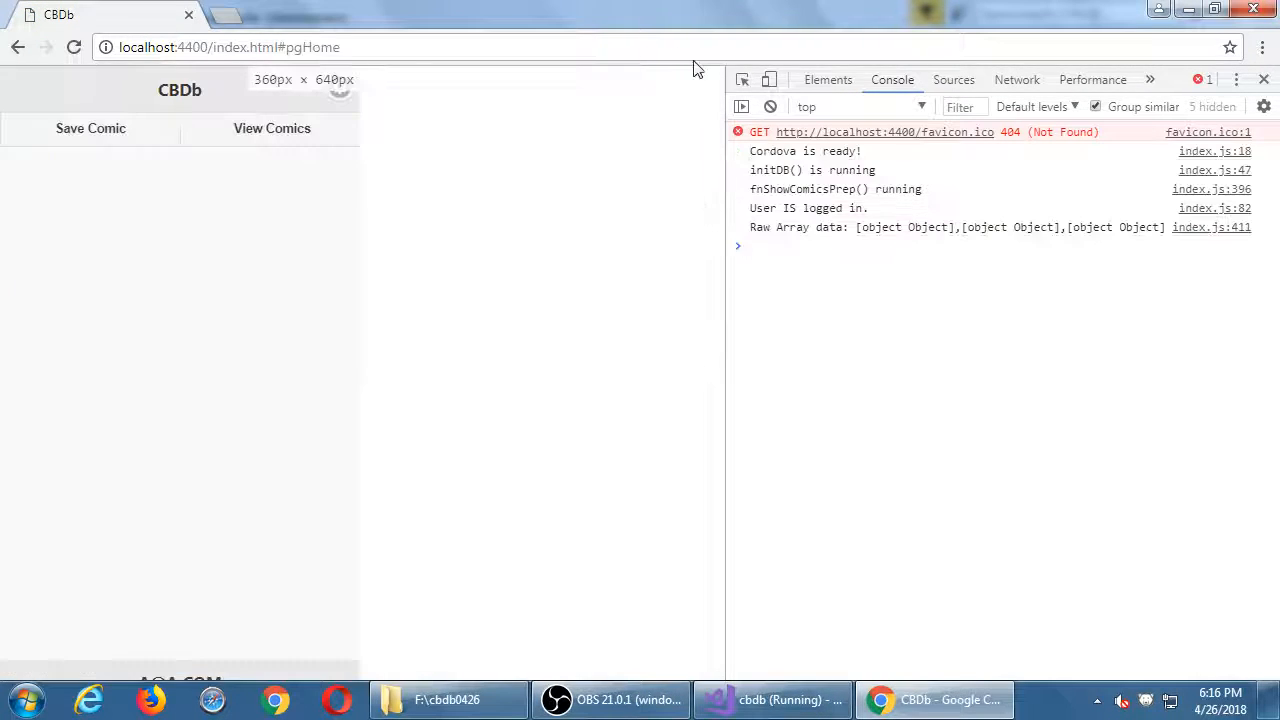
Enable the DevTools device toolbar, view the View Comics list, then close Chrome.
left_click(769, 79)
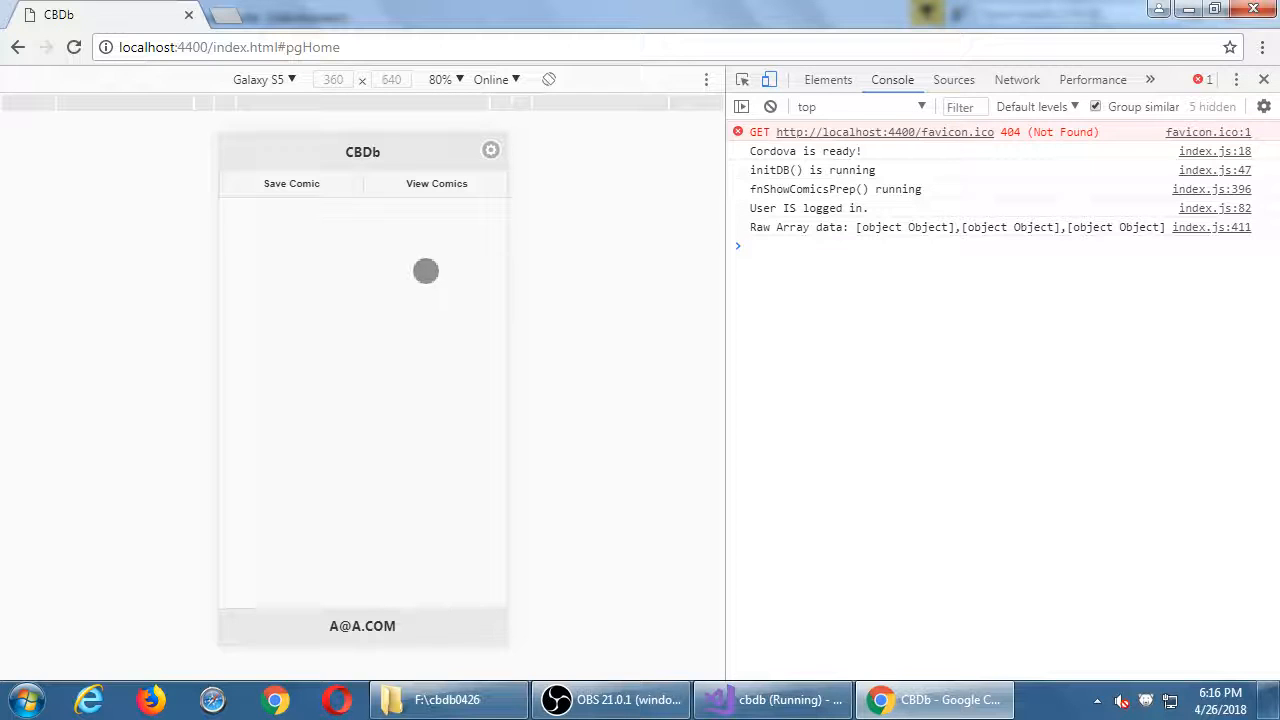
left_click(406, 205)
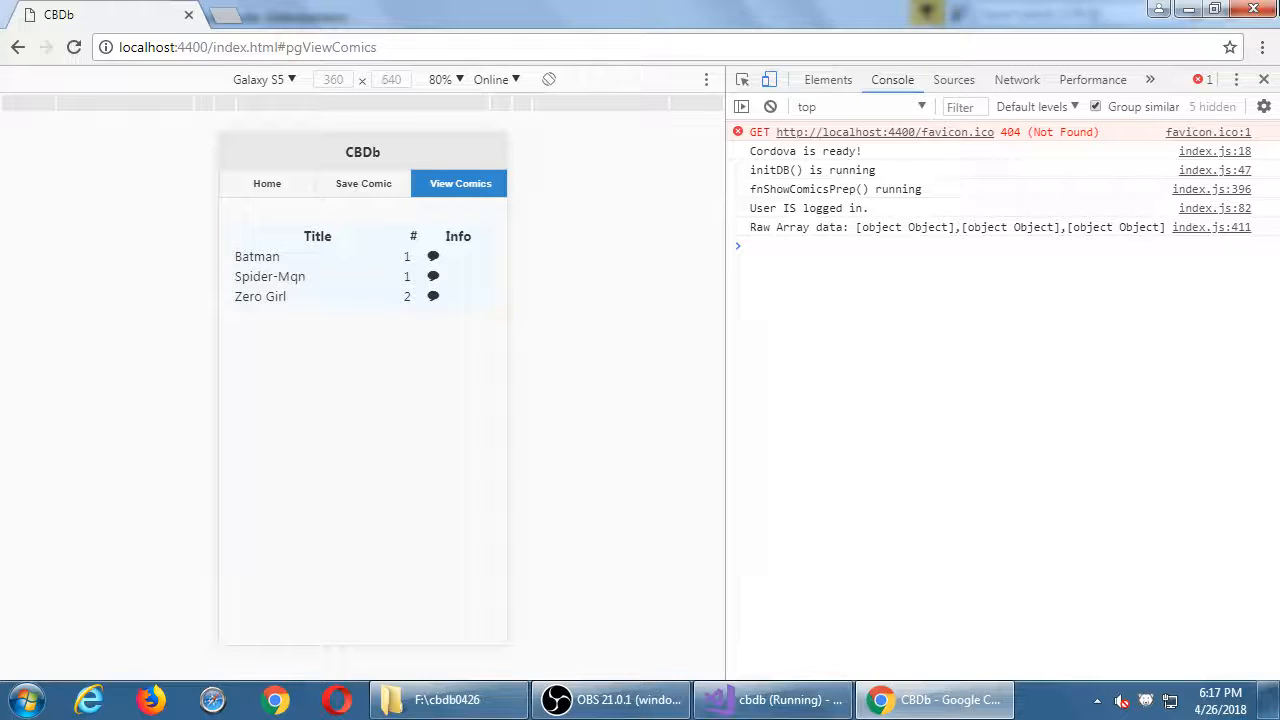
left_click(1258, 10)
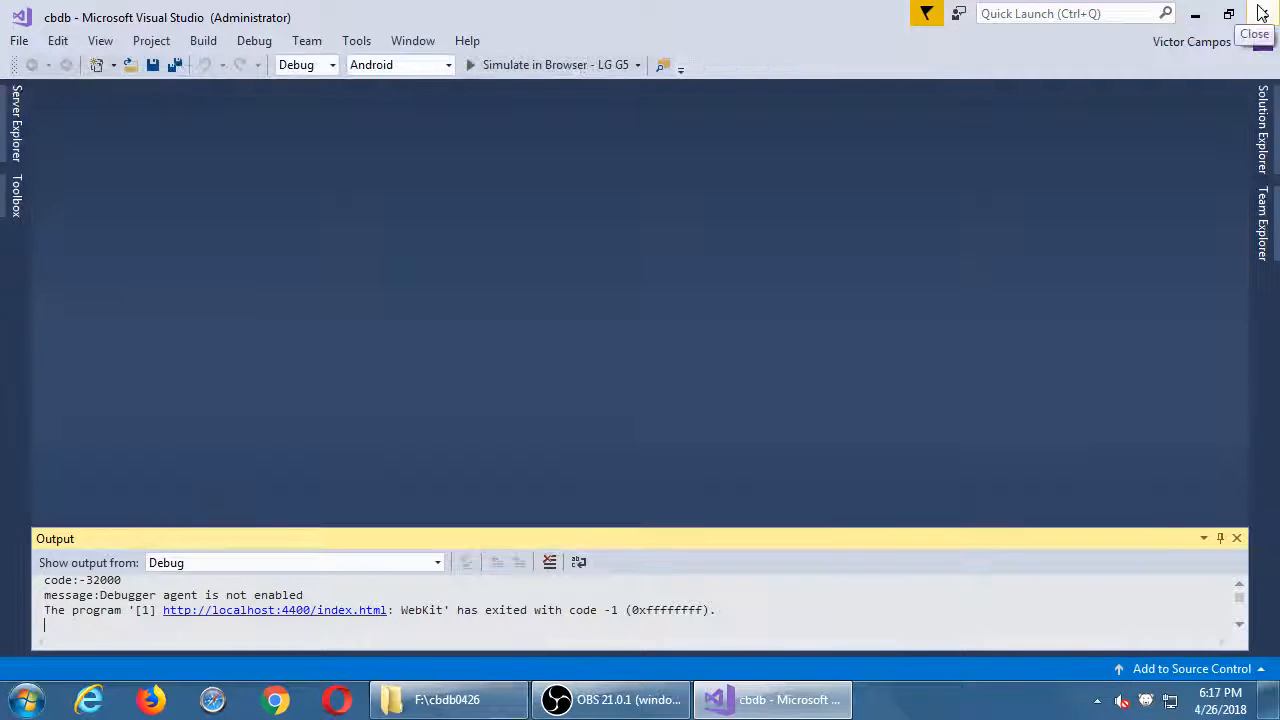
Open www/css/index.css from Solution Explorer for editing.
left_click(1265, 125)
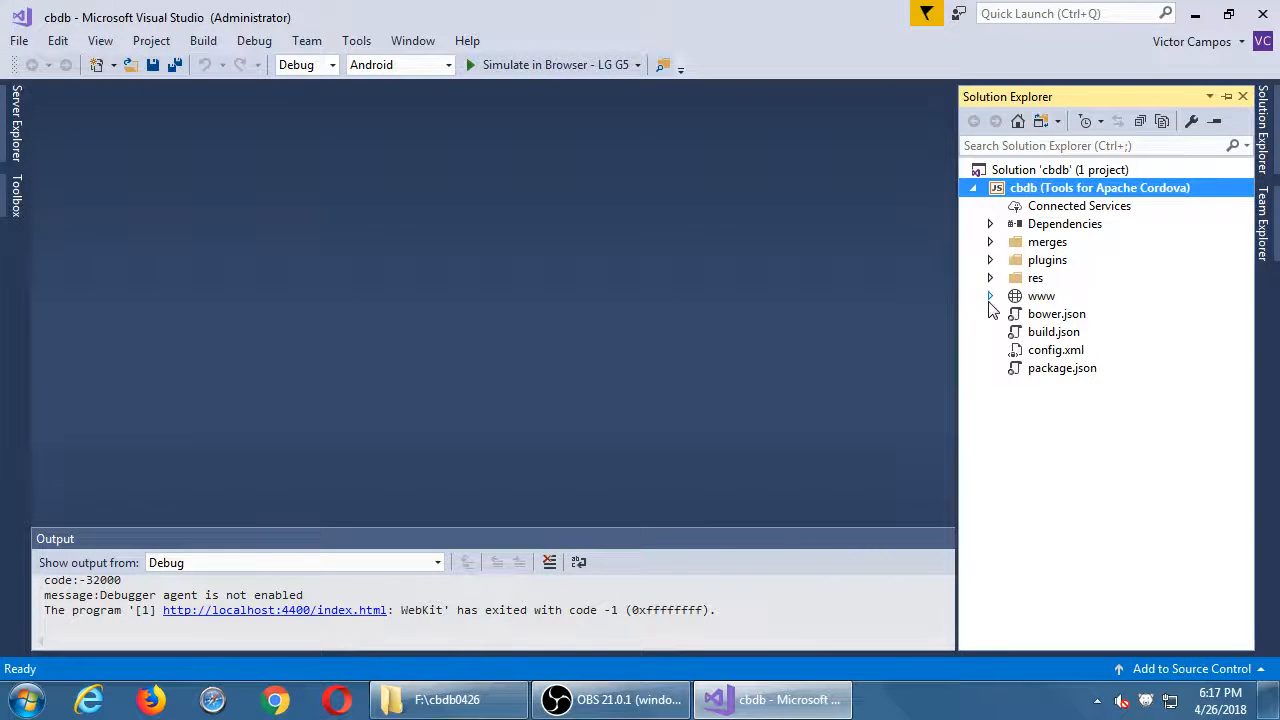
left_click(991, 296)
left_click(1008, 314)
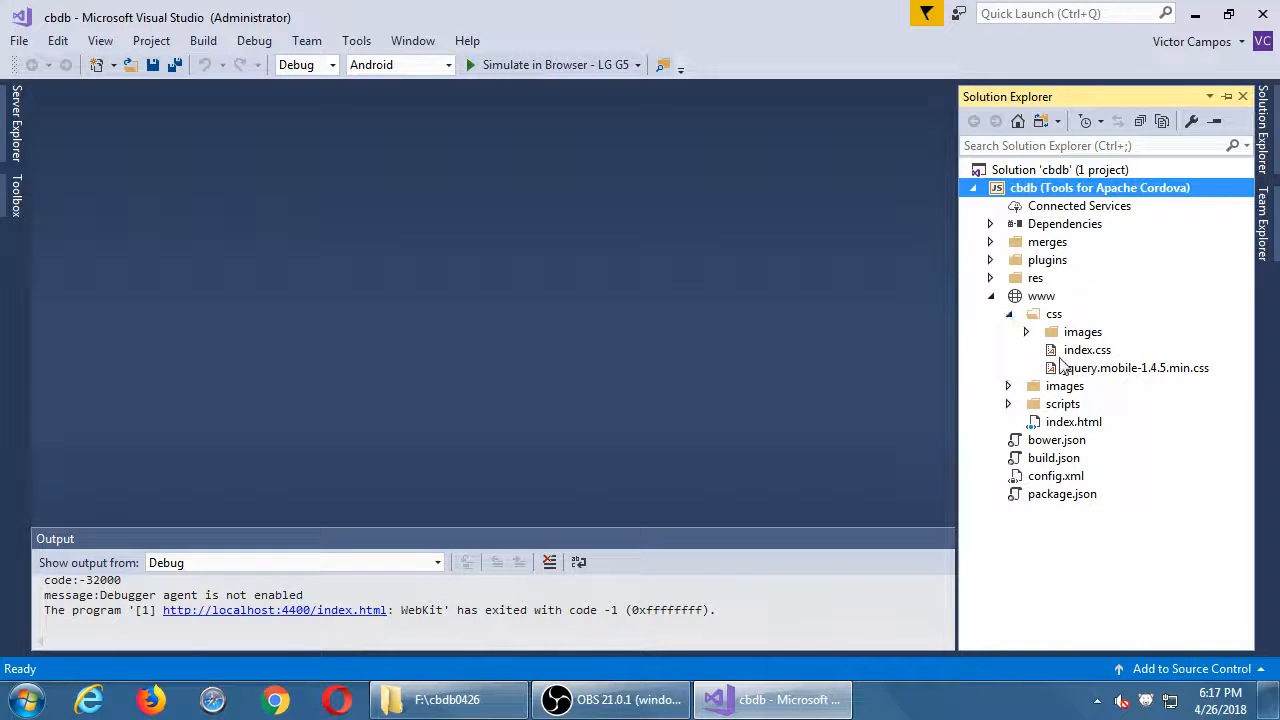
left_click(1064, 354)
double_click(1062, 352)
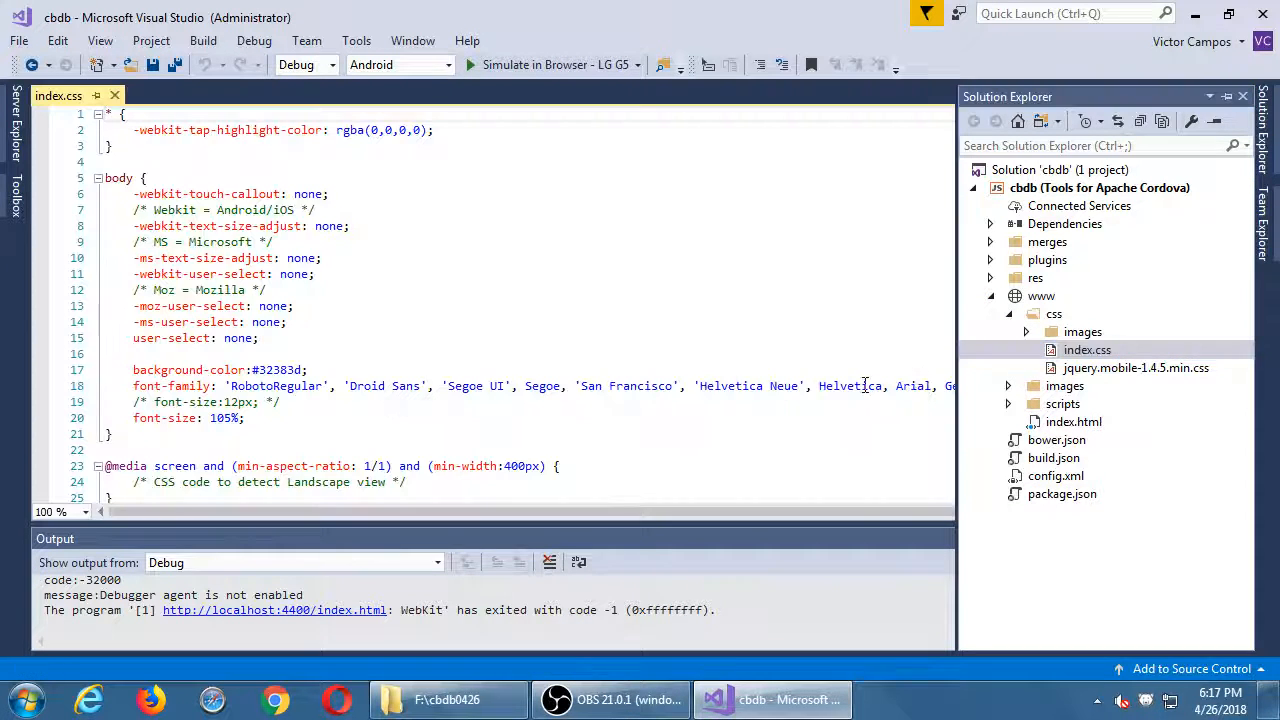
scroll(662, 411, "up", 9)
scroll(662, 411, "down", 10)
scroll(660, 409, "up", 5)
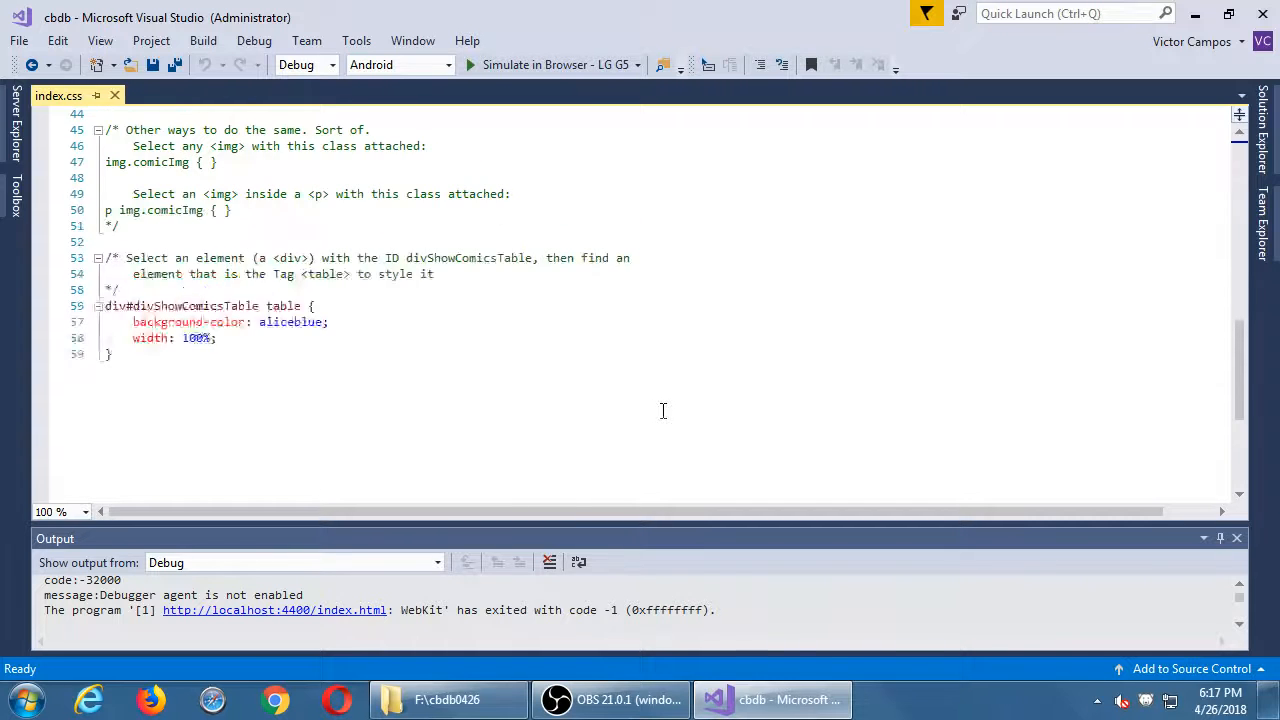
scroll(572, 464, "up", 1)
scroll(572, 464, "up", 1)
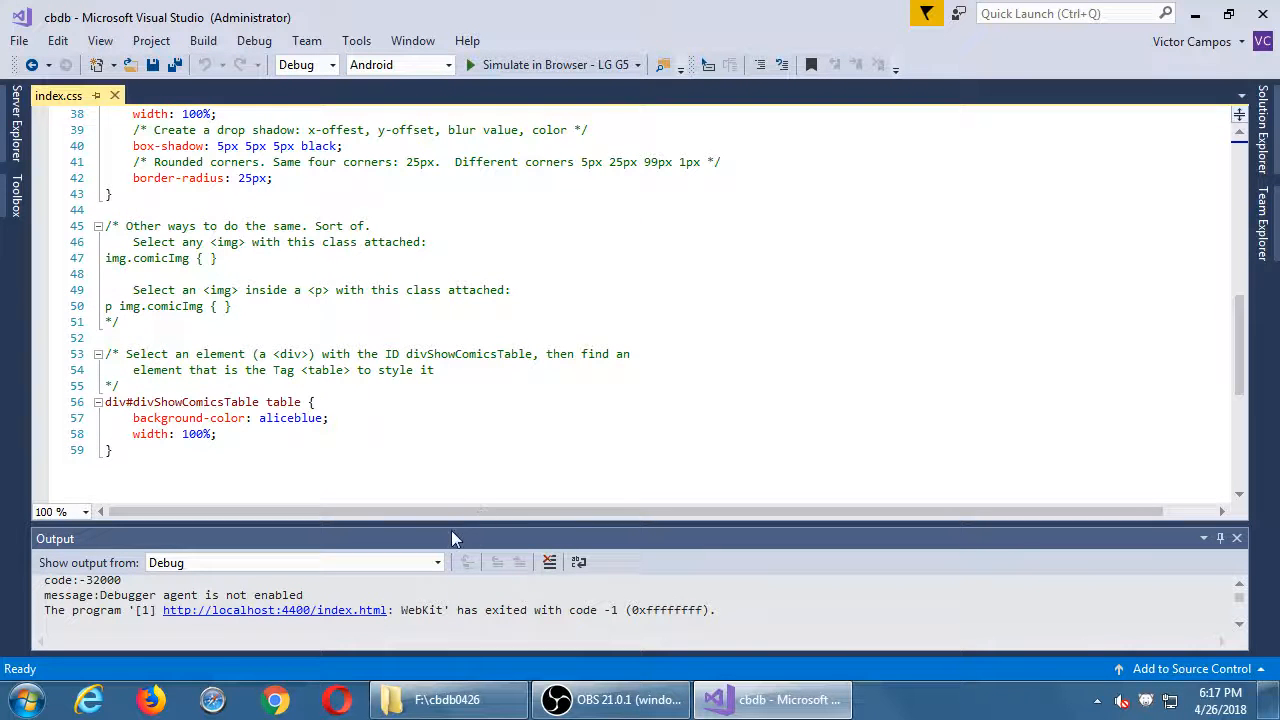
Enlarge the editor and select the table word in the divShowComicsTable rule.
left_click_drag(451, 531, 443, 562)
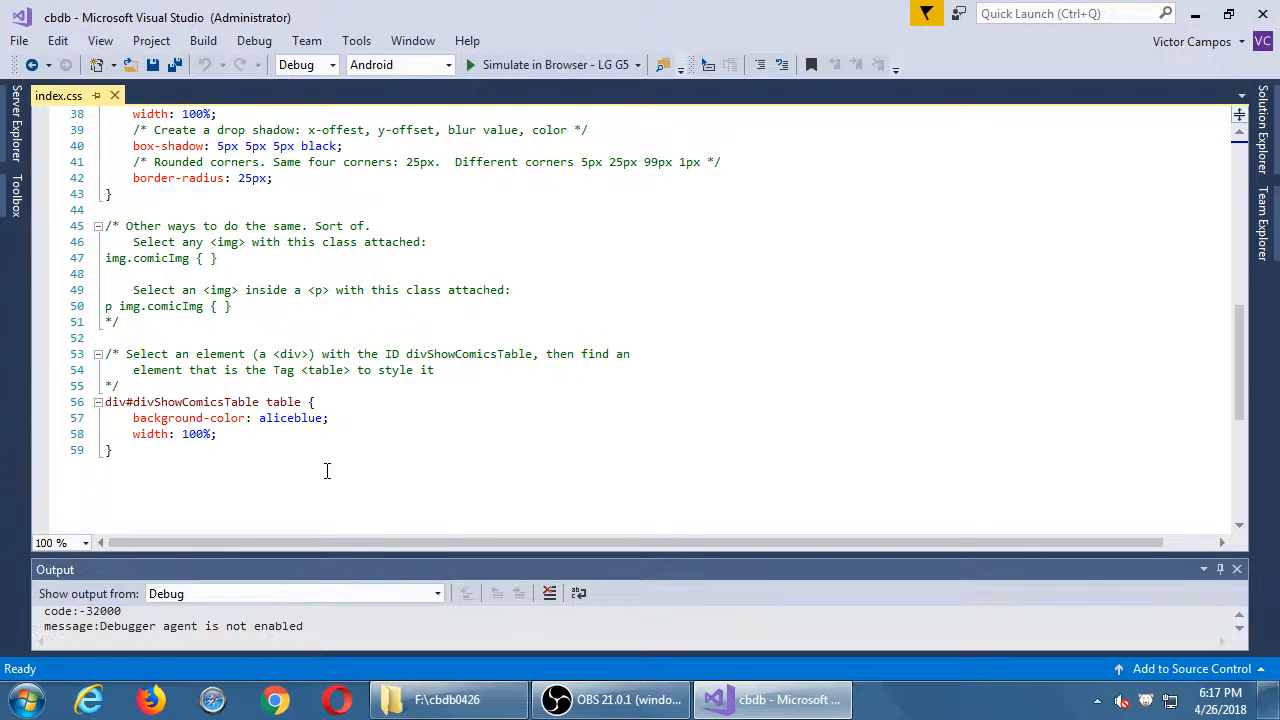
key("super+plus")
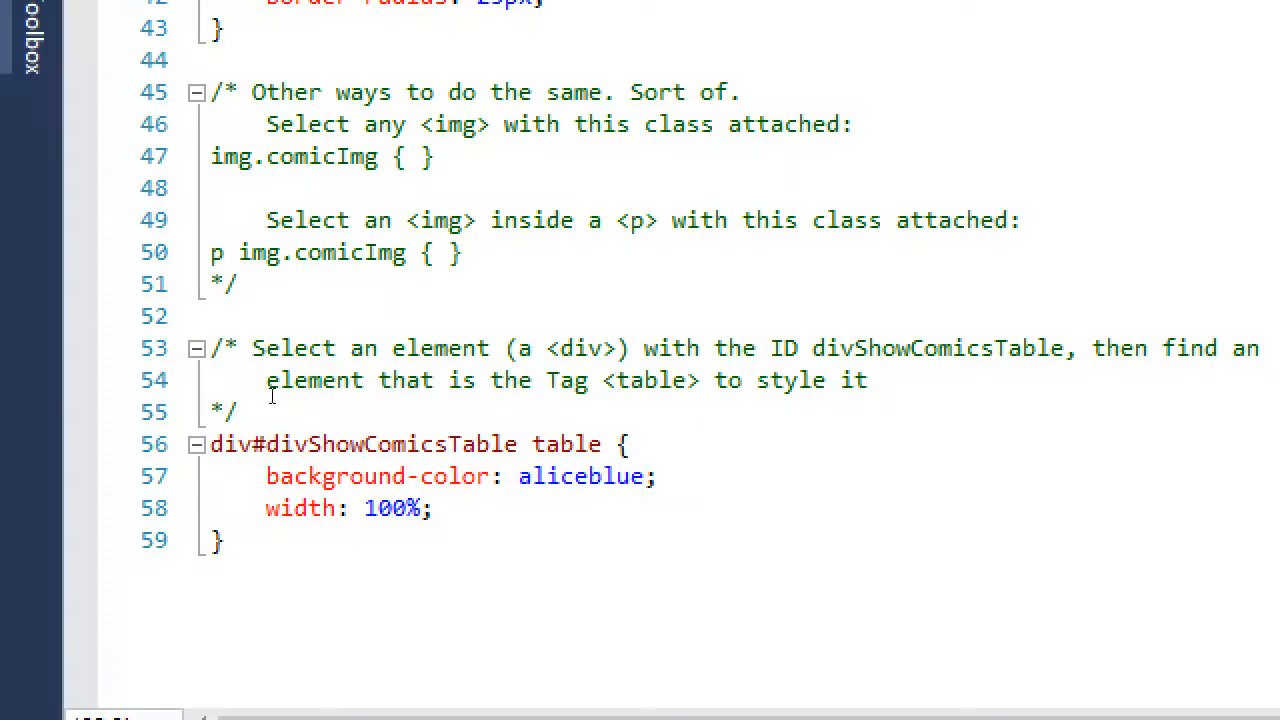
double_click(566, 444)
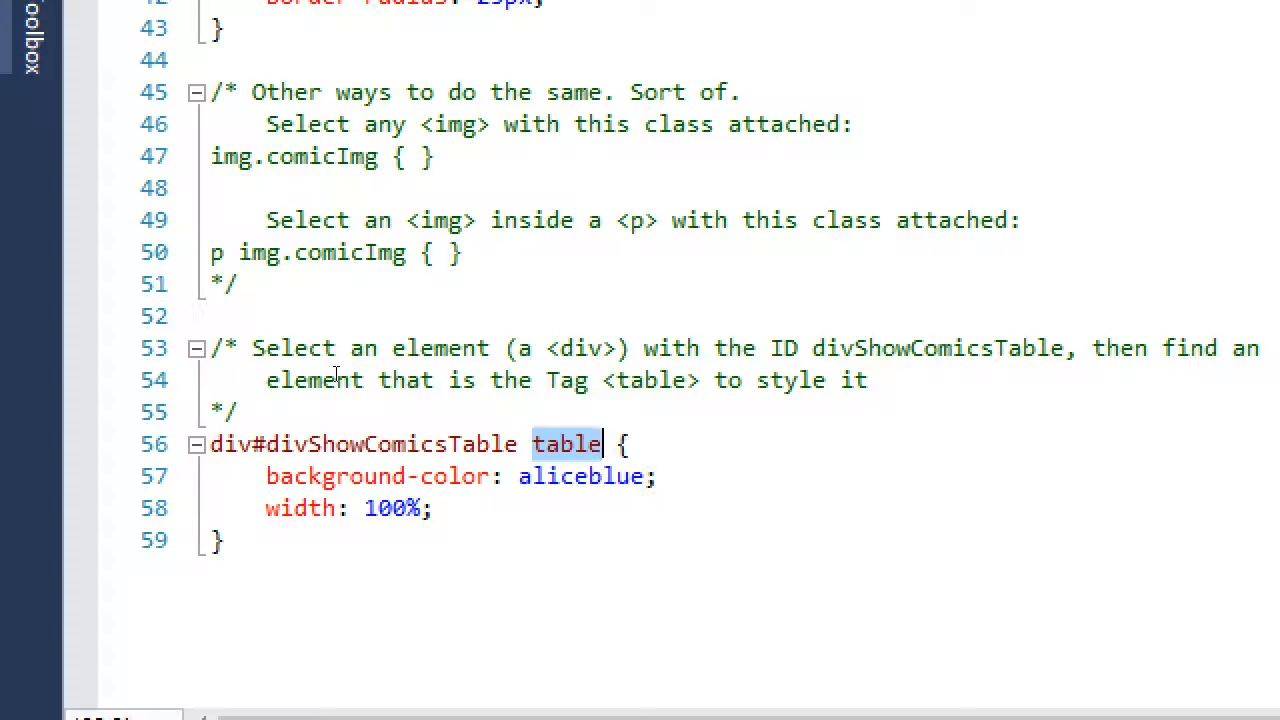
Add border: 5px solid black; to the divShowComicsTable table rule and save.
key("Down")
key("Down")
key("Return")
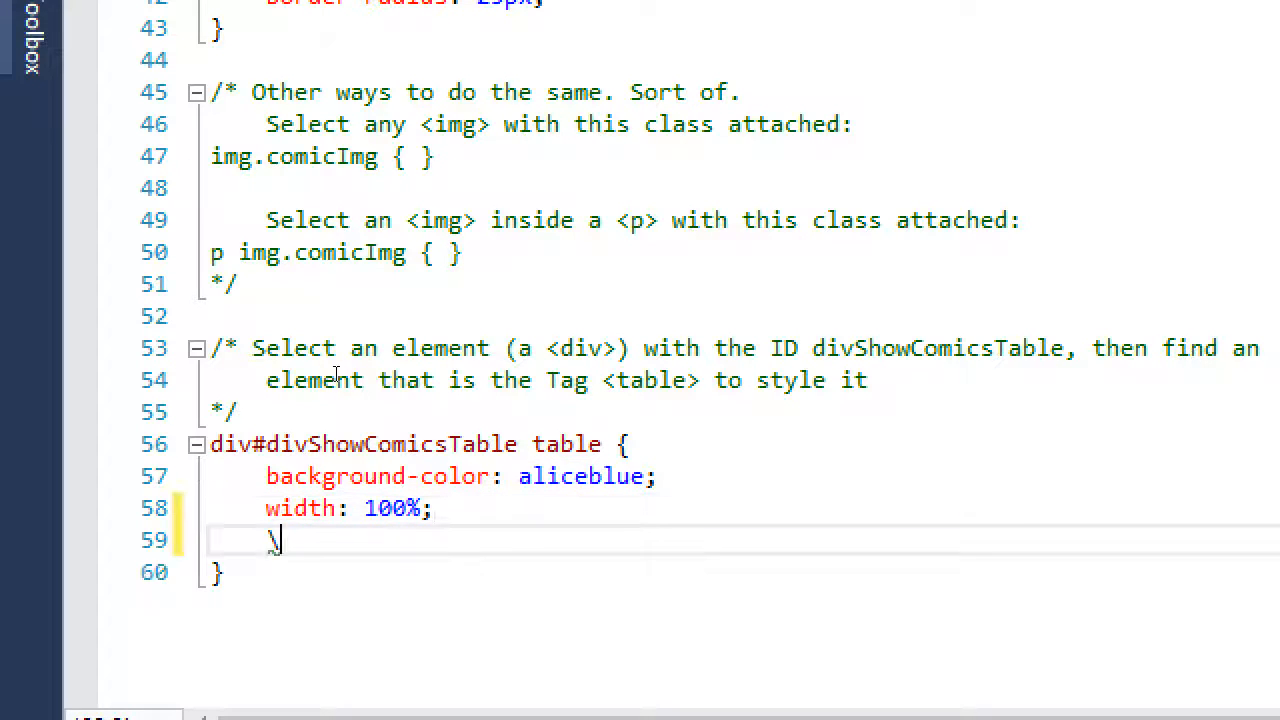
type("bo")
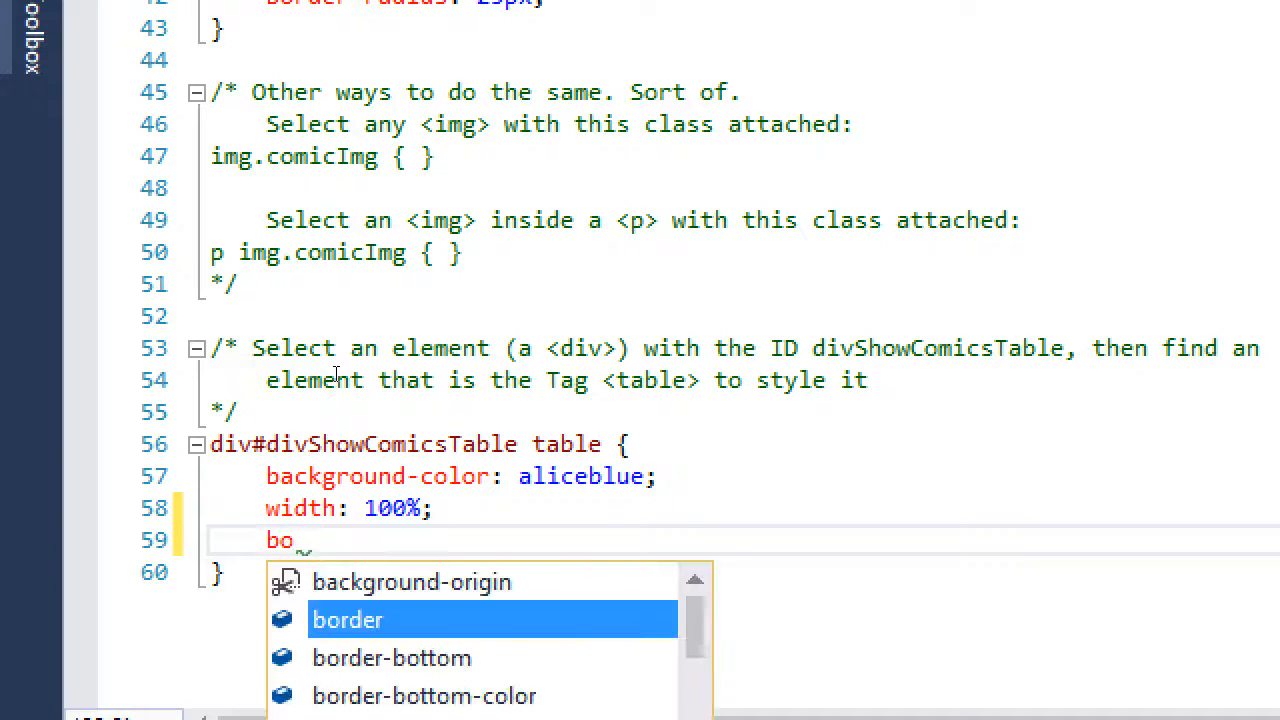
type("rder:")
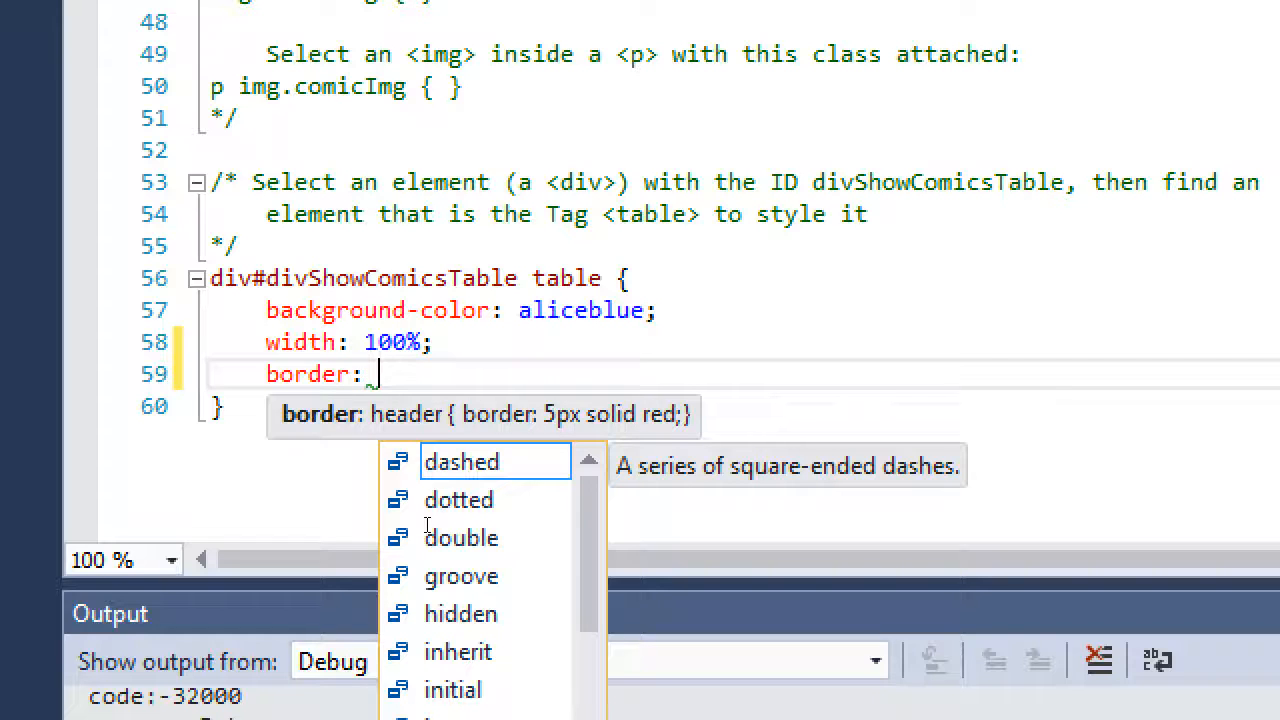
type("5px")
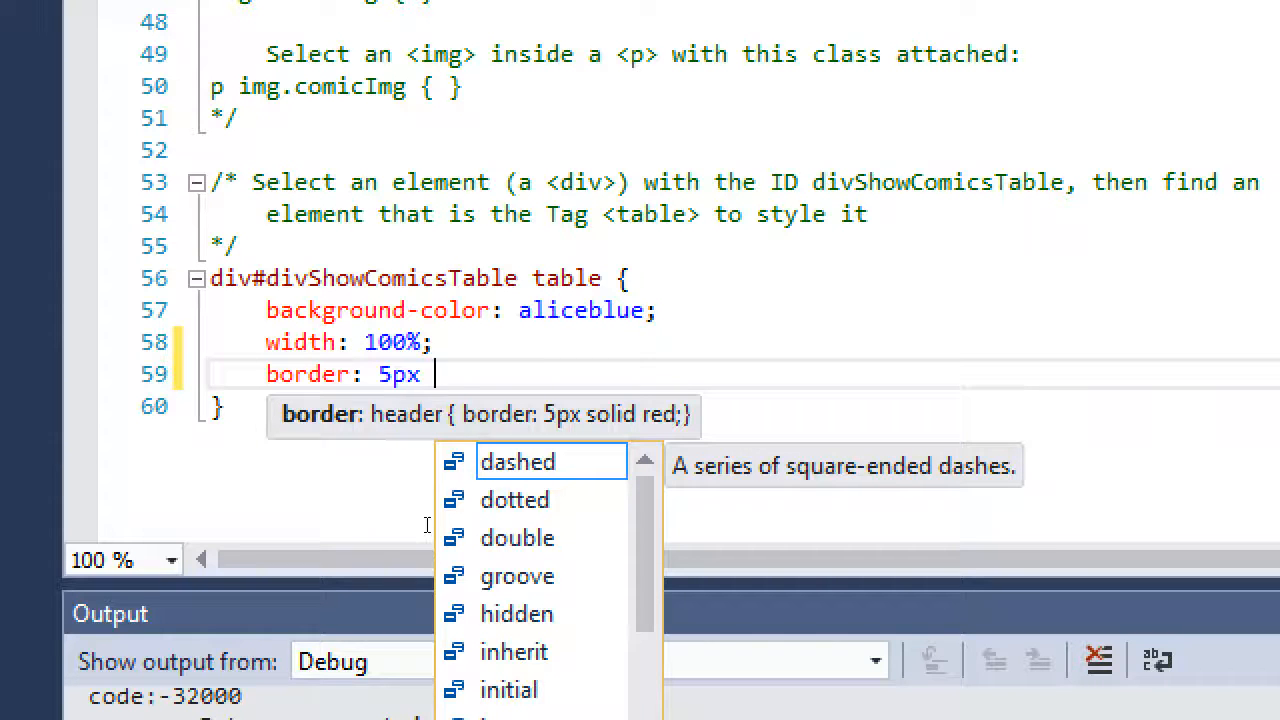
type("solid")
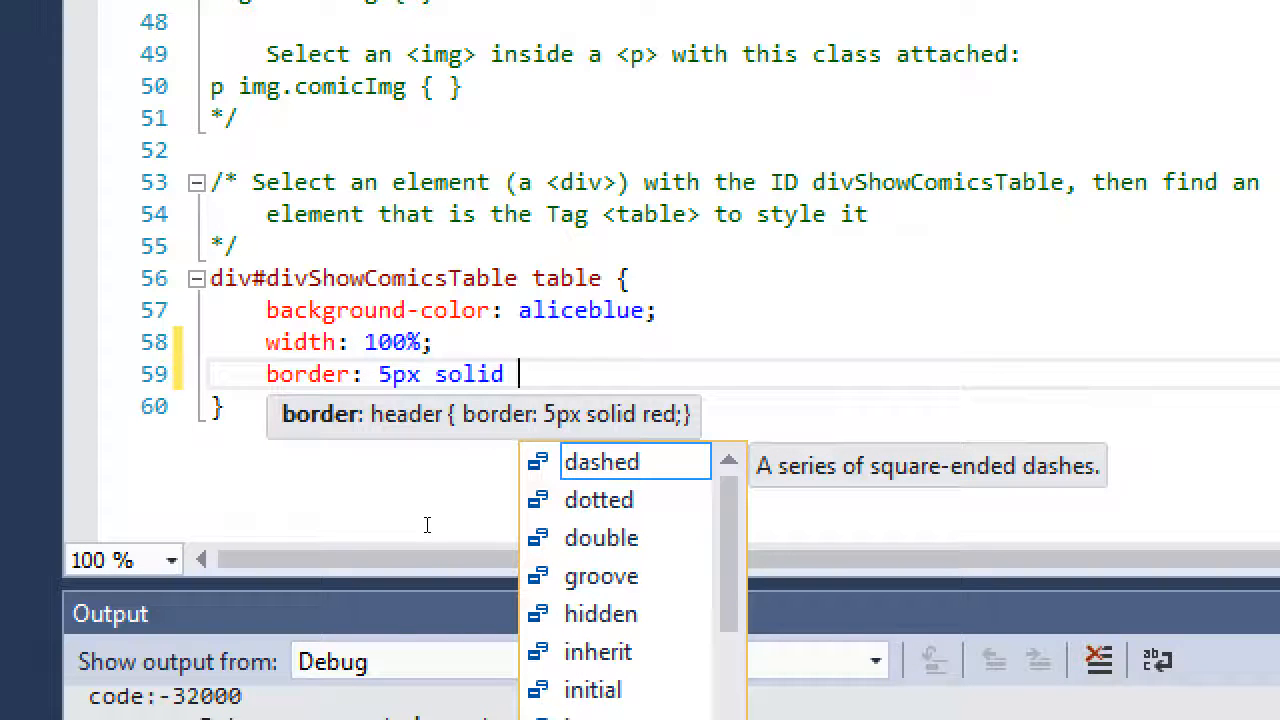
type("black;")
key("ctrl+s")
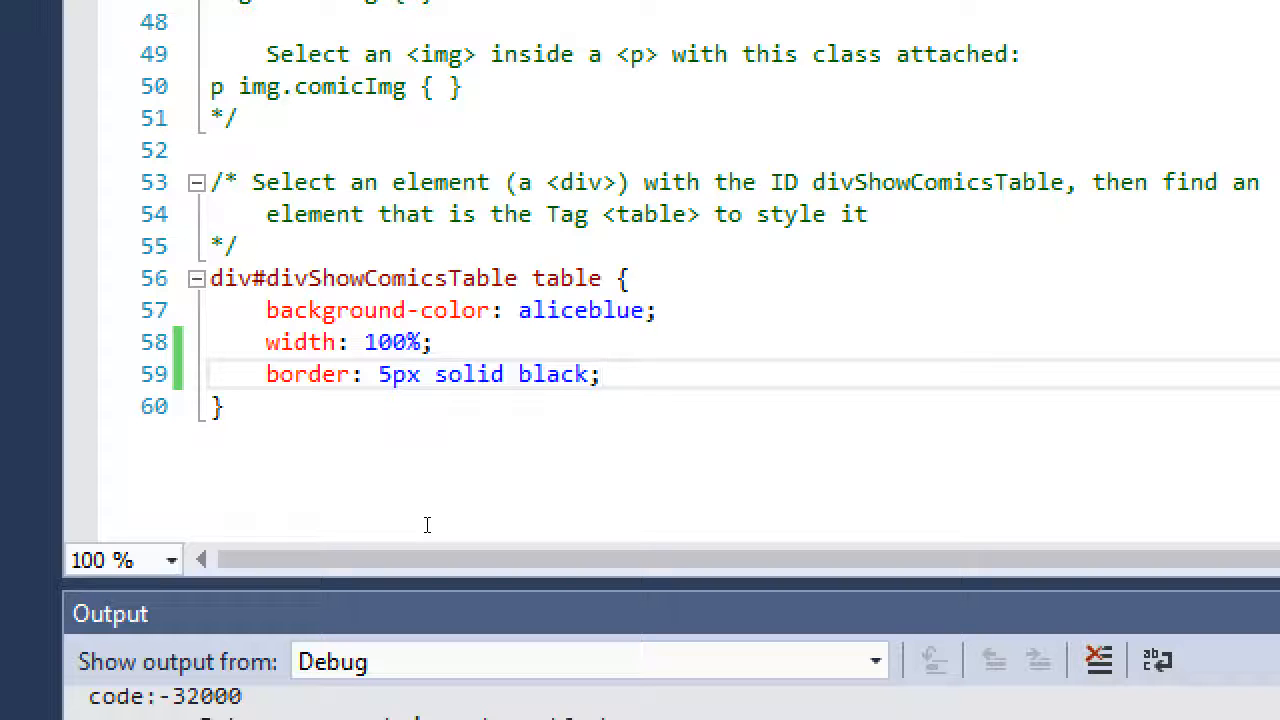
Add margin: auto; and change the table width from 100% to 75%.
key("Return")
type("margin: ")
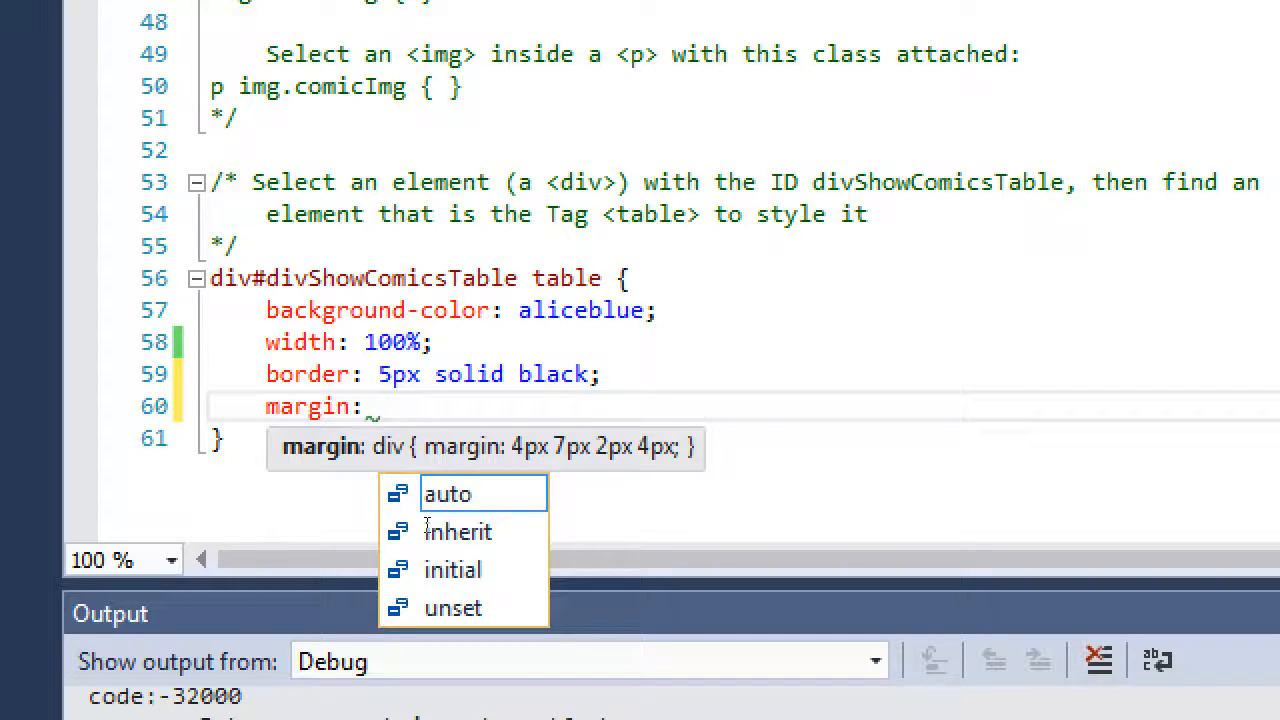
type("auto;")
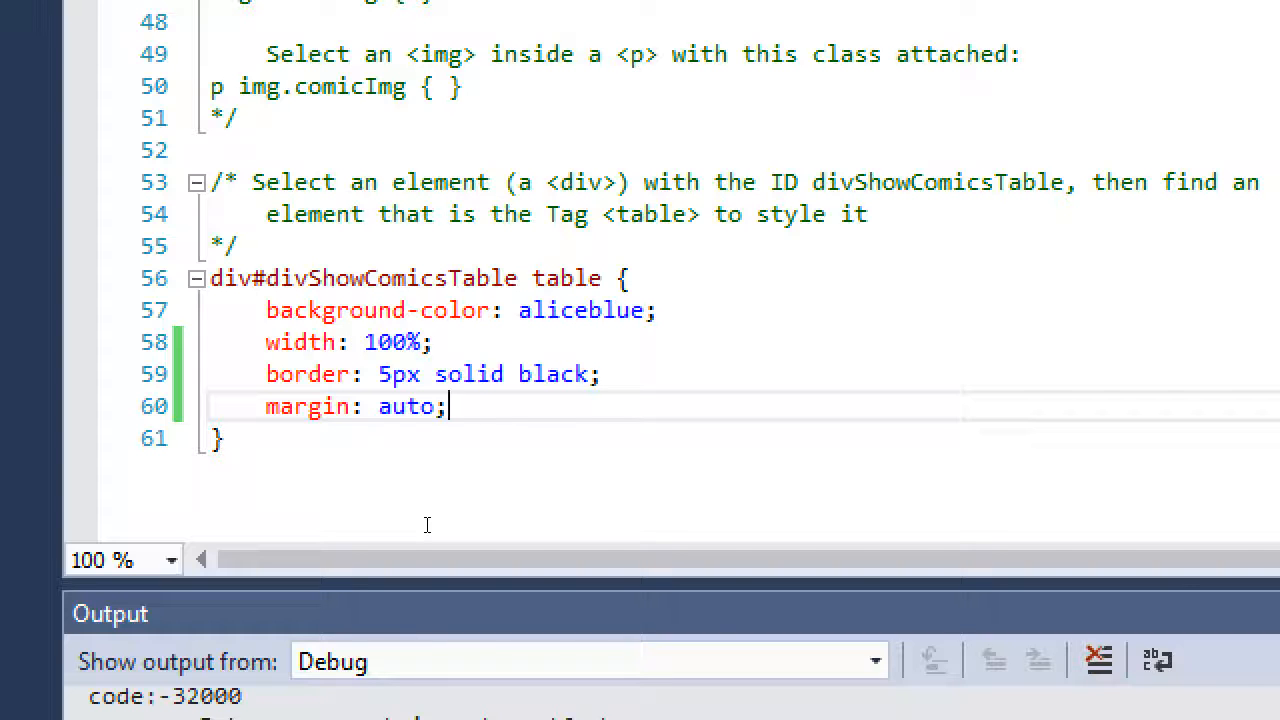
key("Up")
key("Up")
key("Left")
key("Left")
key("shift+Left")
key("shift+Left")
key("shift+Left")
type("50")
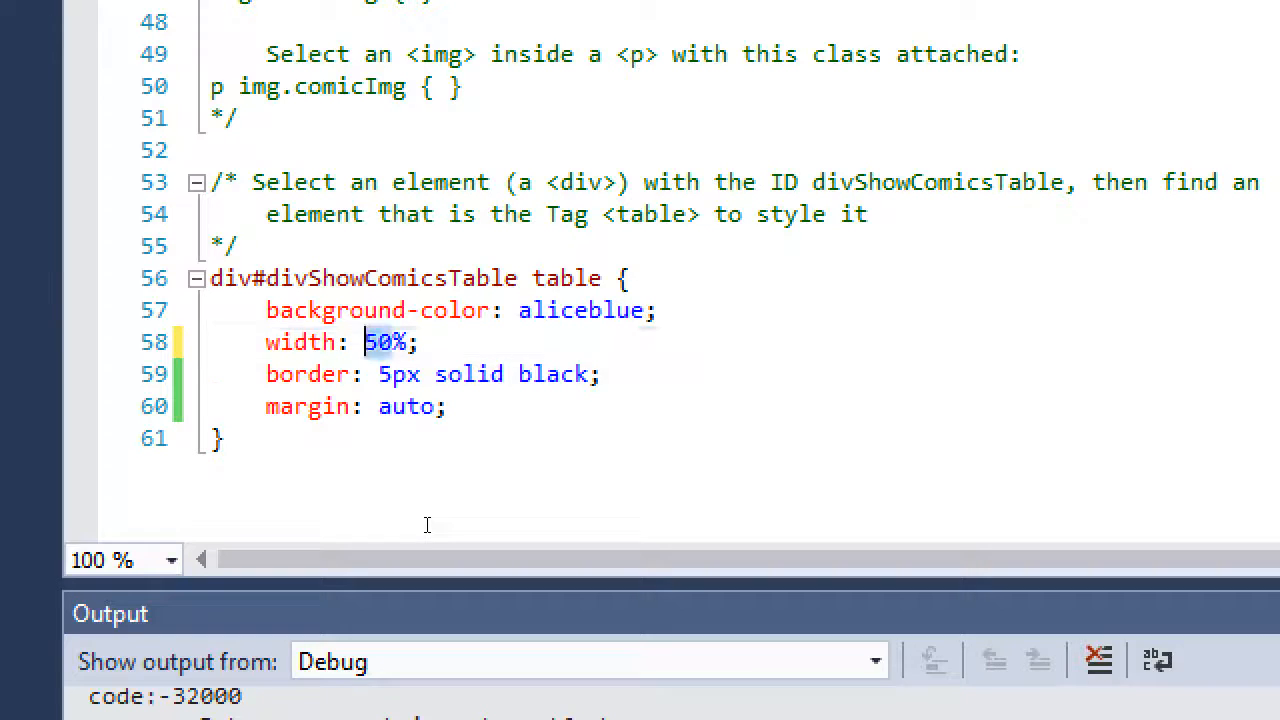
type("75")
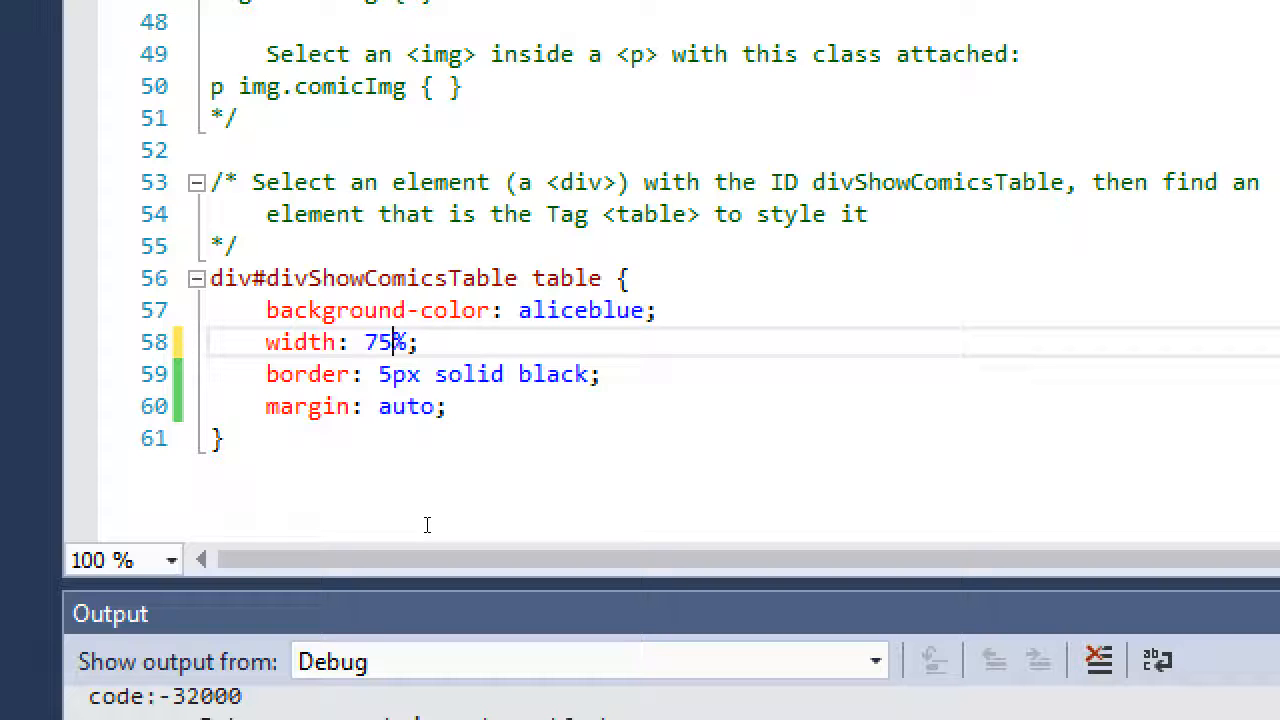
key("Down")
key("Down")
key("End")
Add word-wrap: break-word; to the table rule and save the stylesheet.
key("Return")
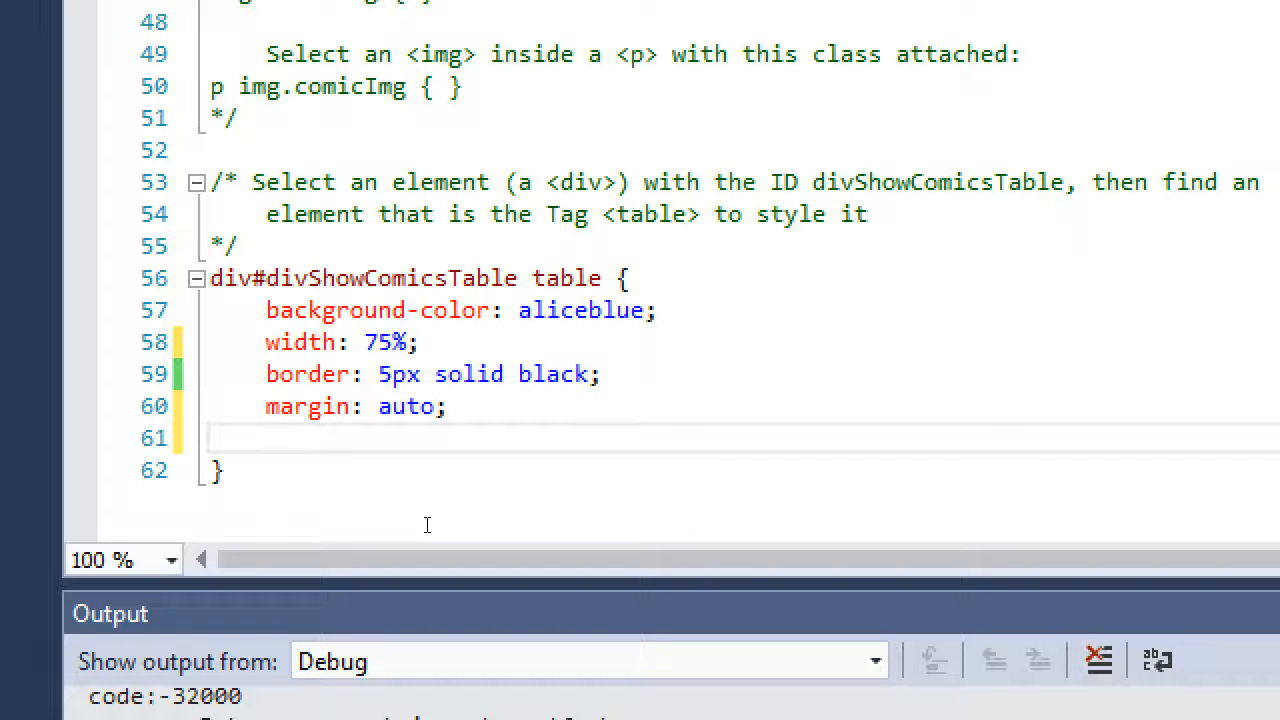
type("wor")
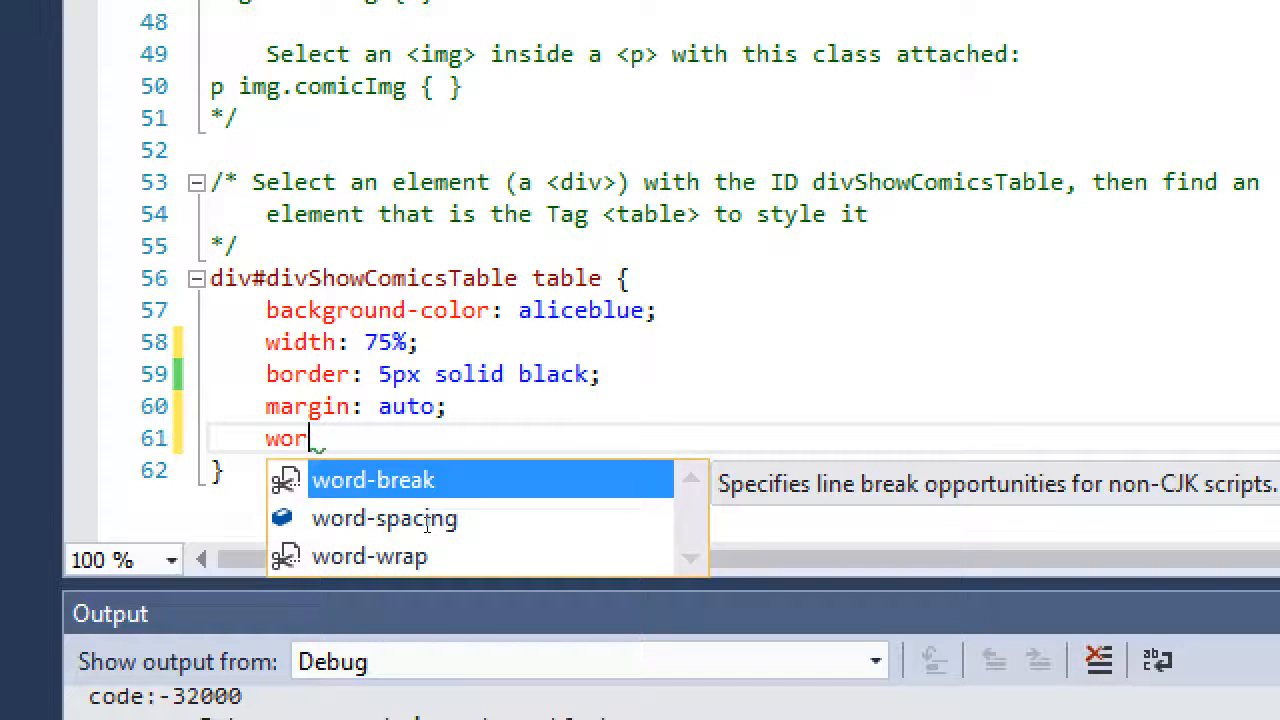
type("d-wrap")
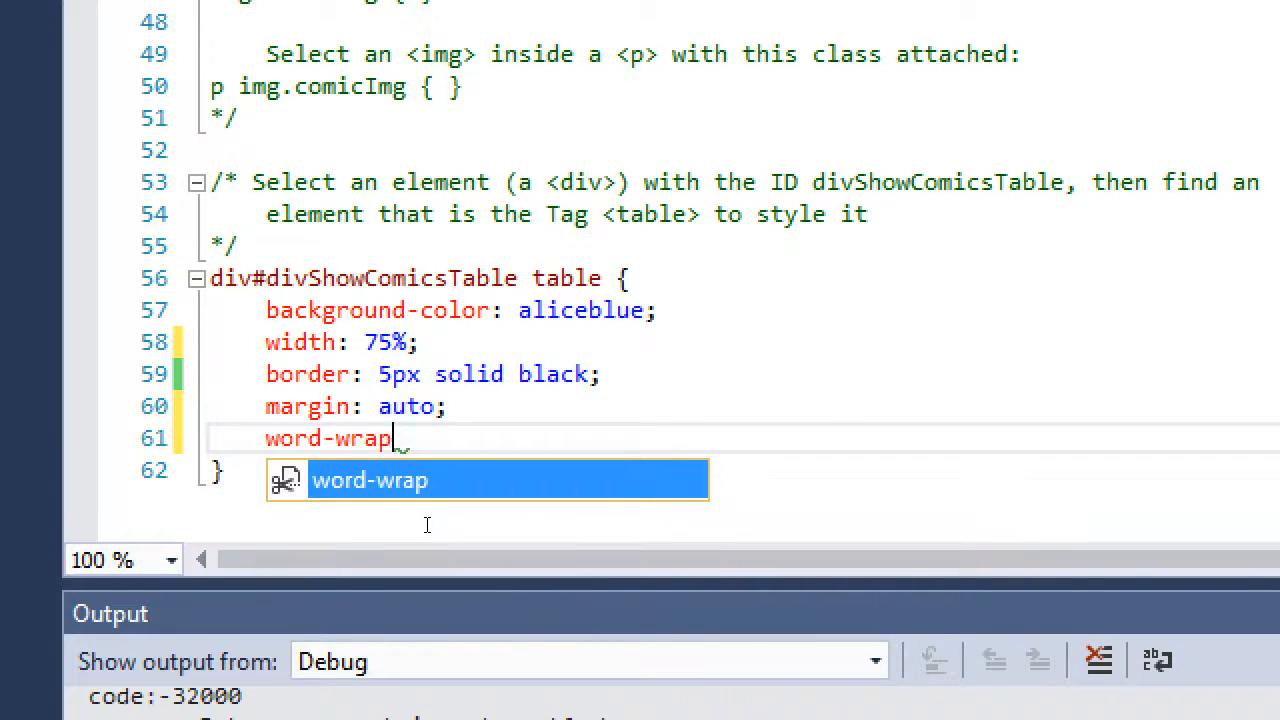
type(": brea")
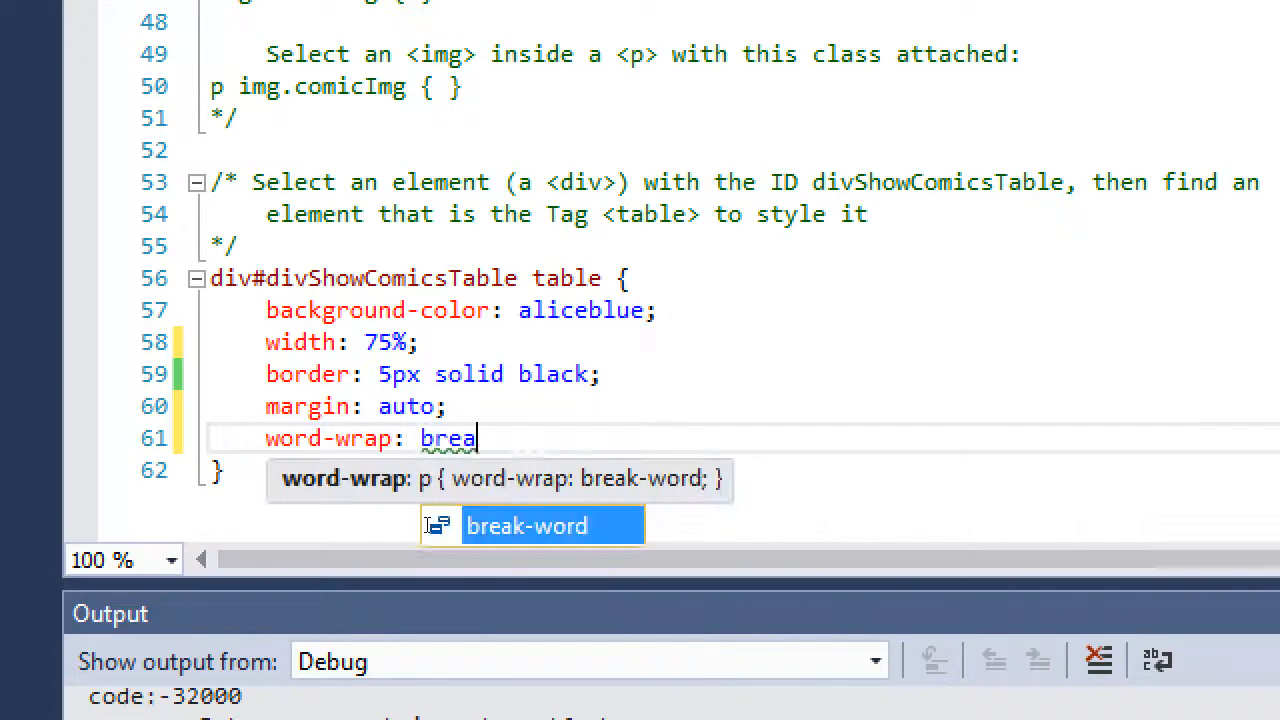
type("k")
key("Tab")
type(";")
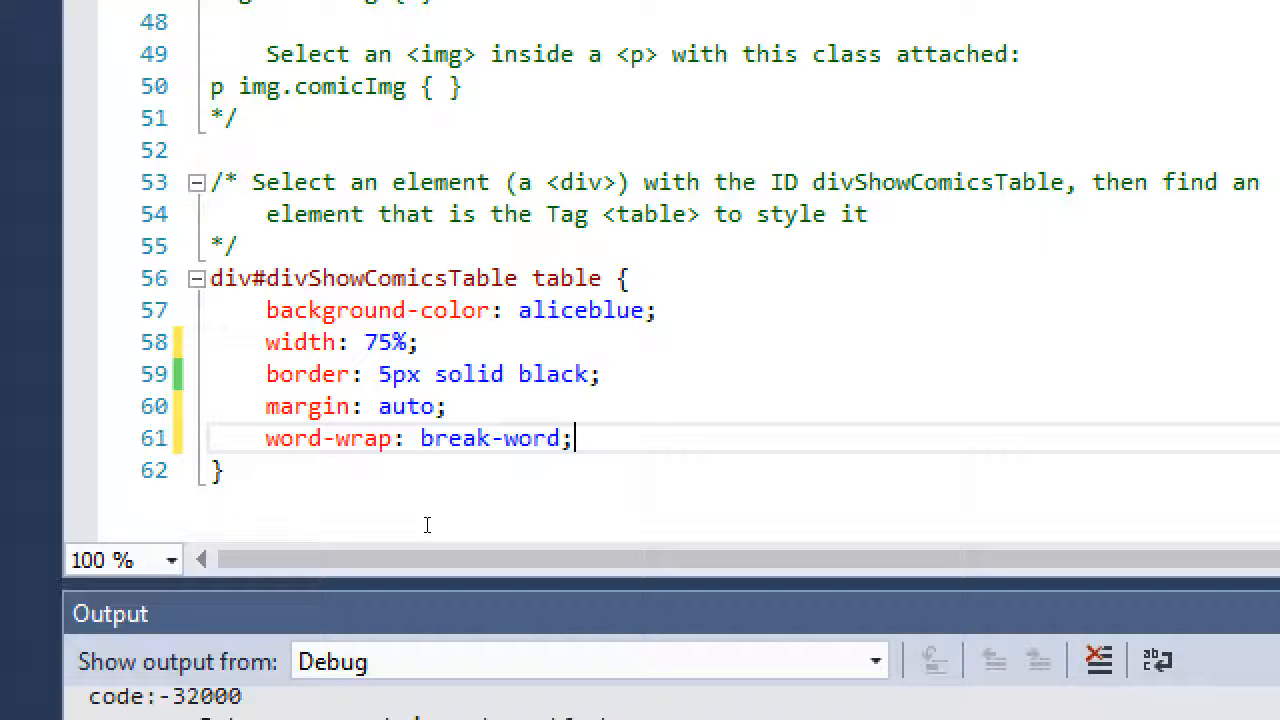
key("ctrl+s")
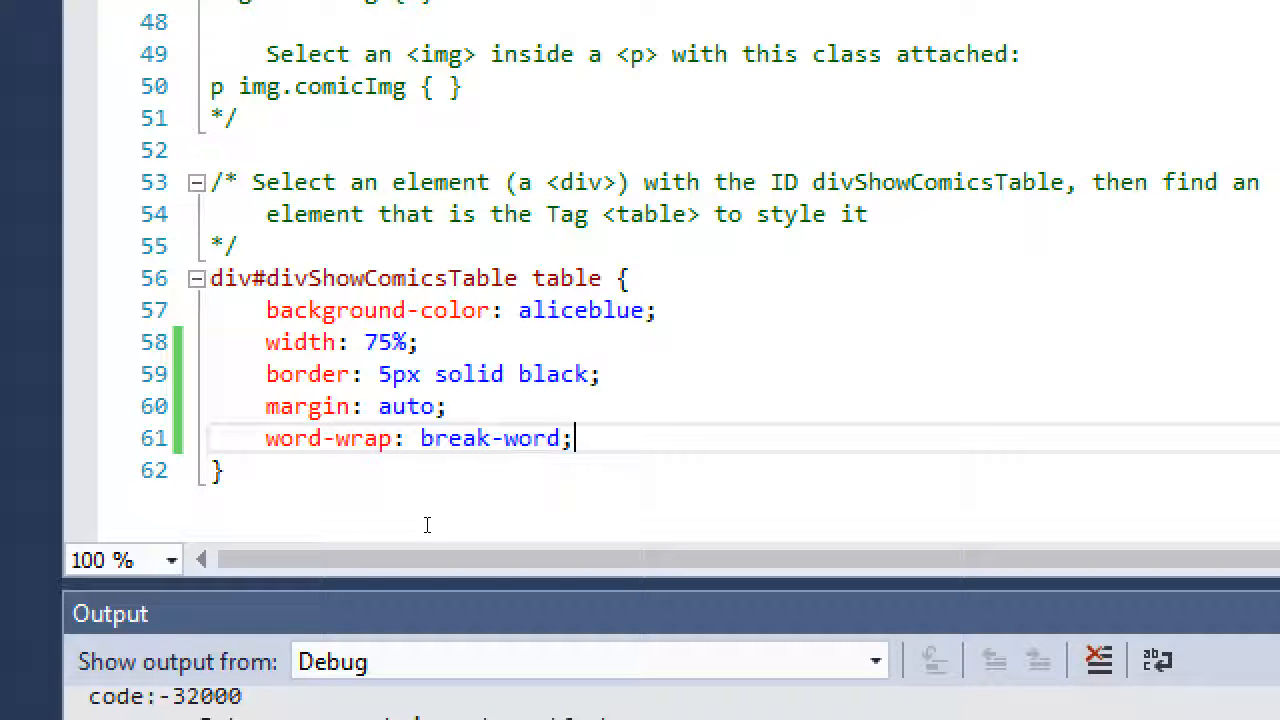
key("Return")
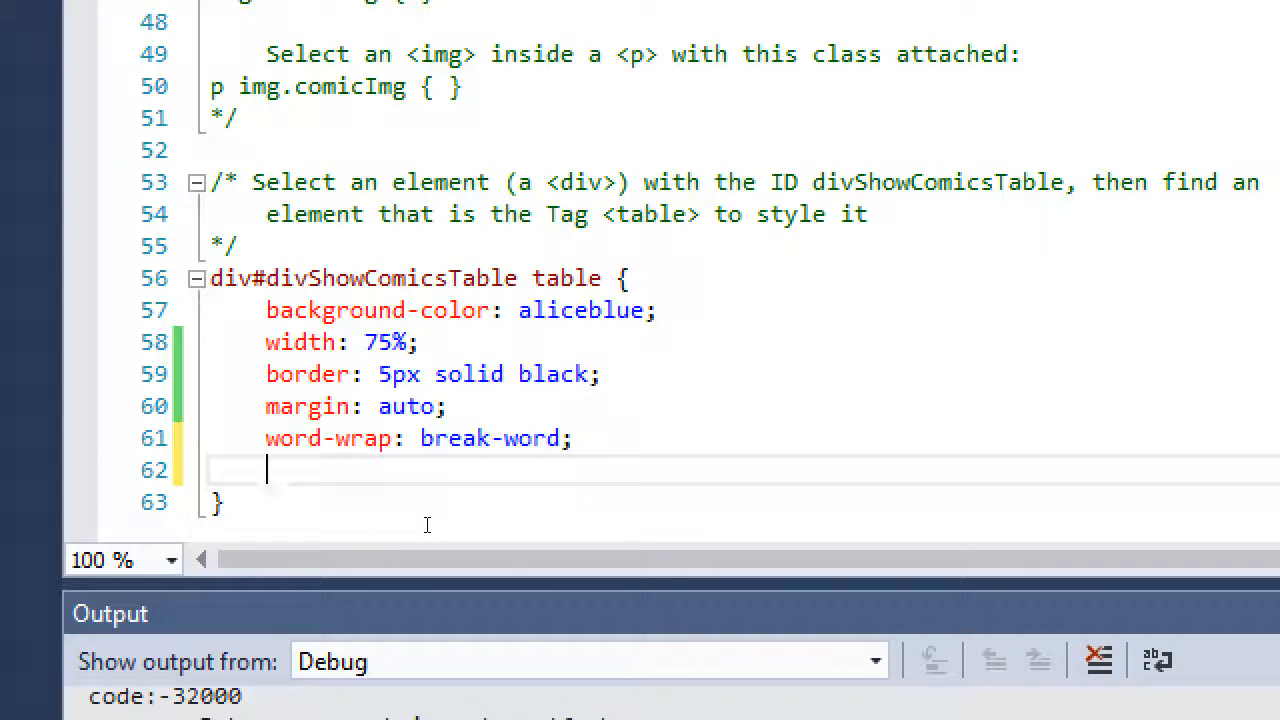
type("tex")
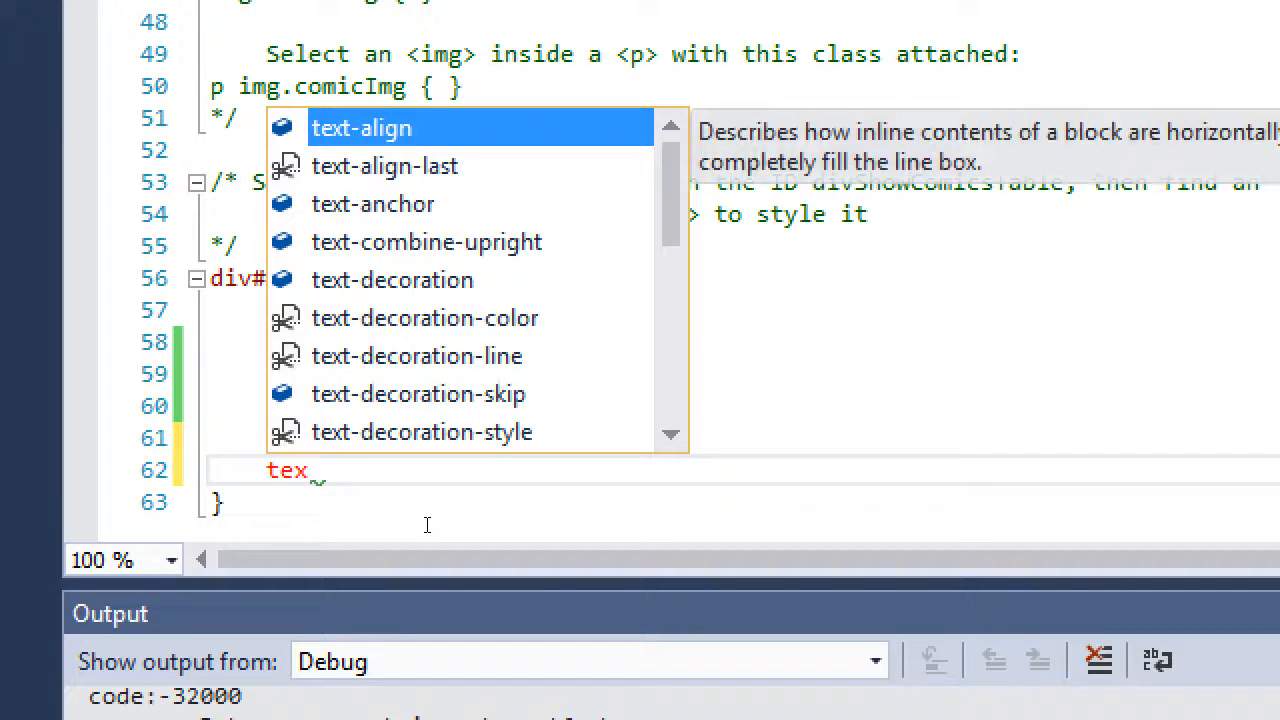
type("t-sh")
Add text-shadow: none; below the word-wrap line, correcting the mistyped value.
key("Tab")
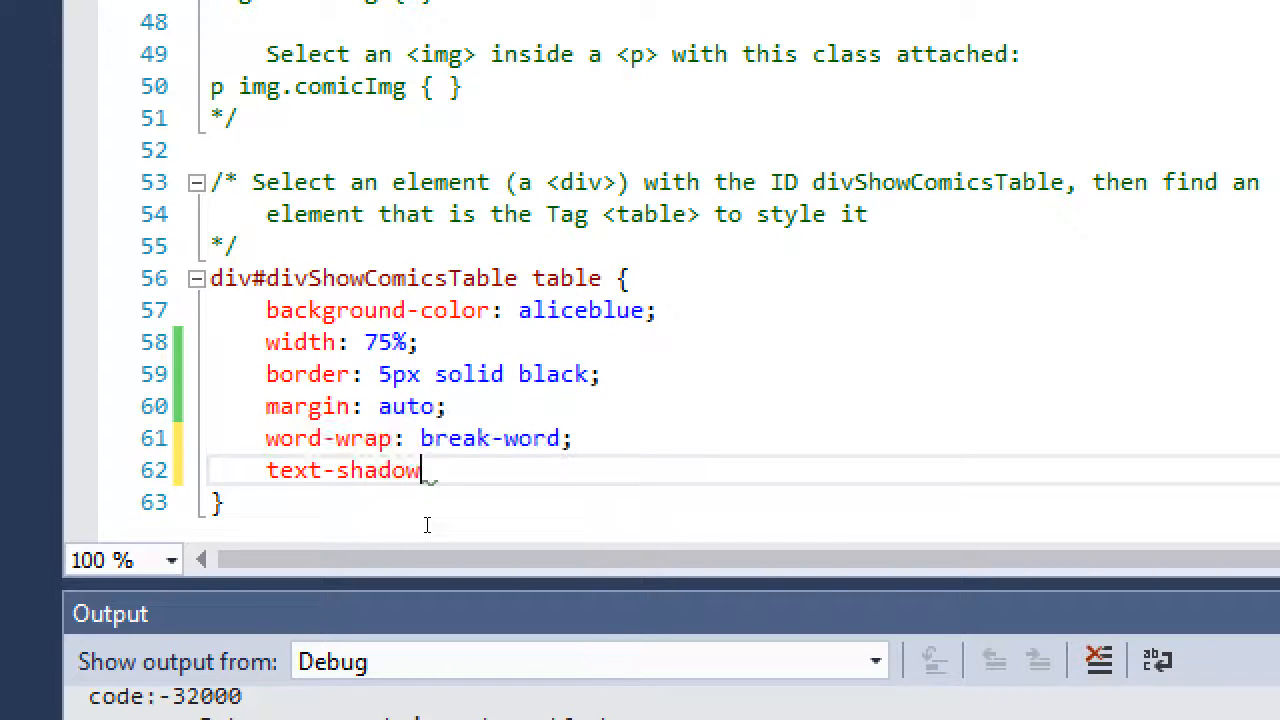
type(":")
key("Escape")
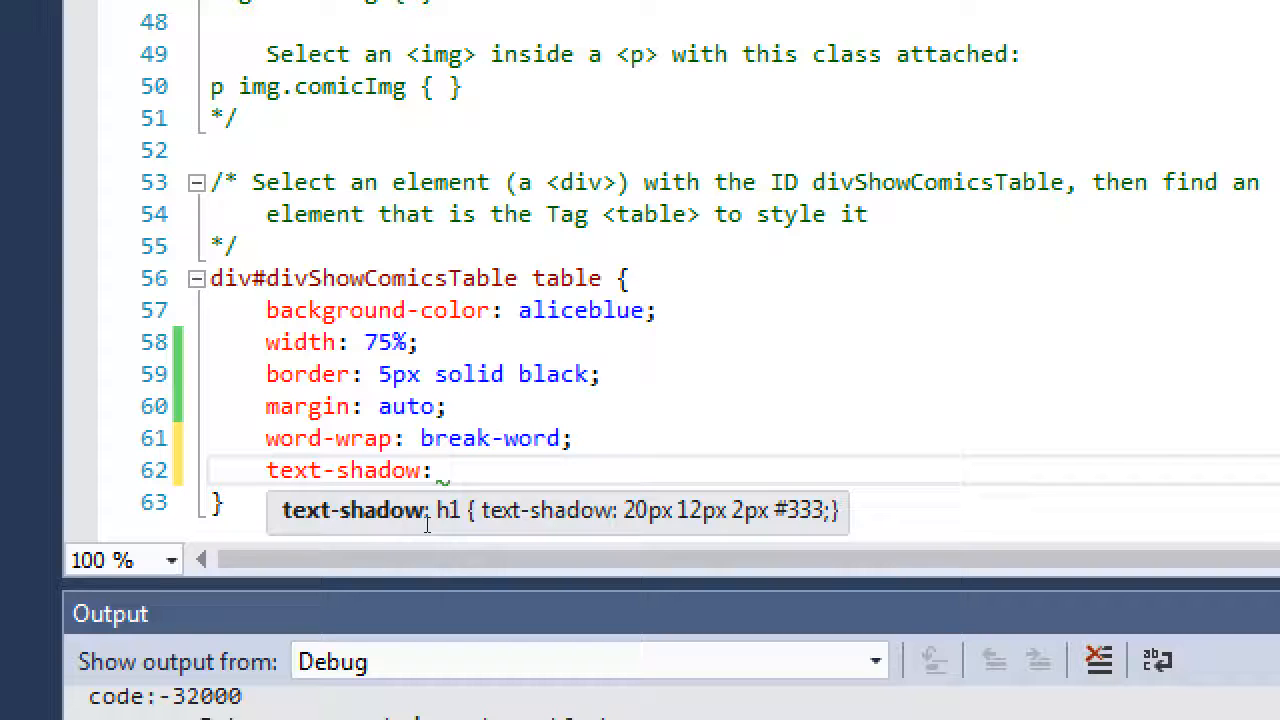
type("m")
key("BackSpace")
type("none;")
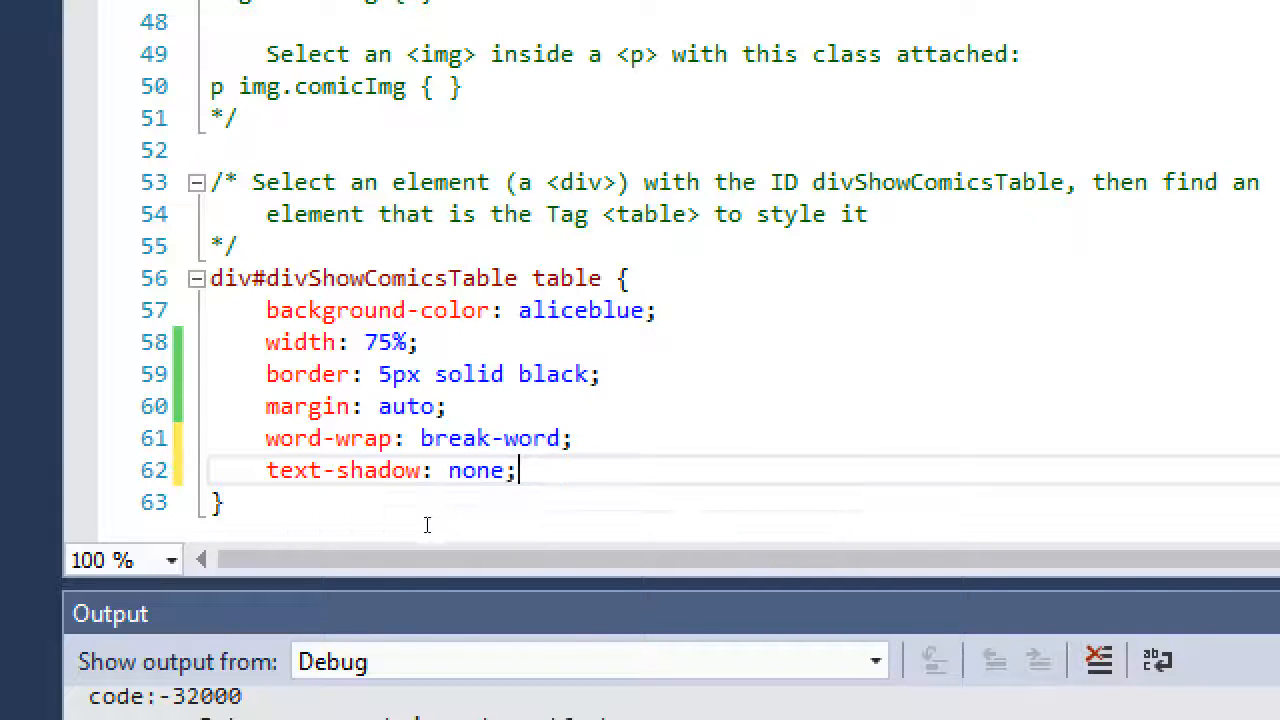
key("Up")
key("End")
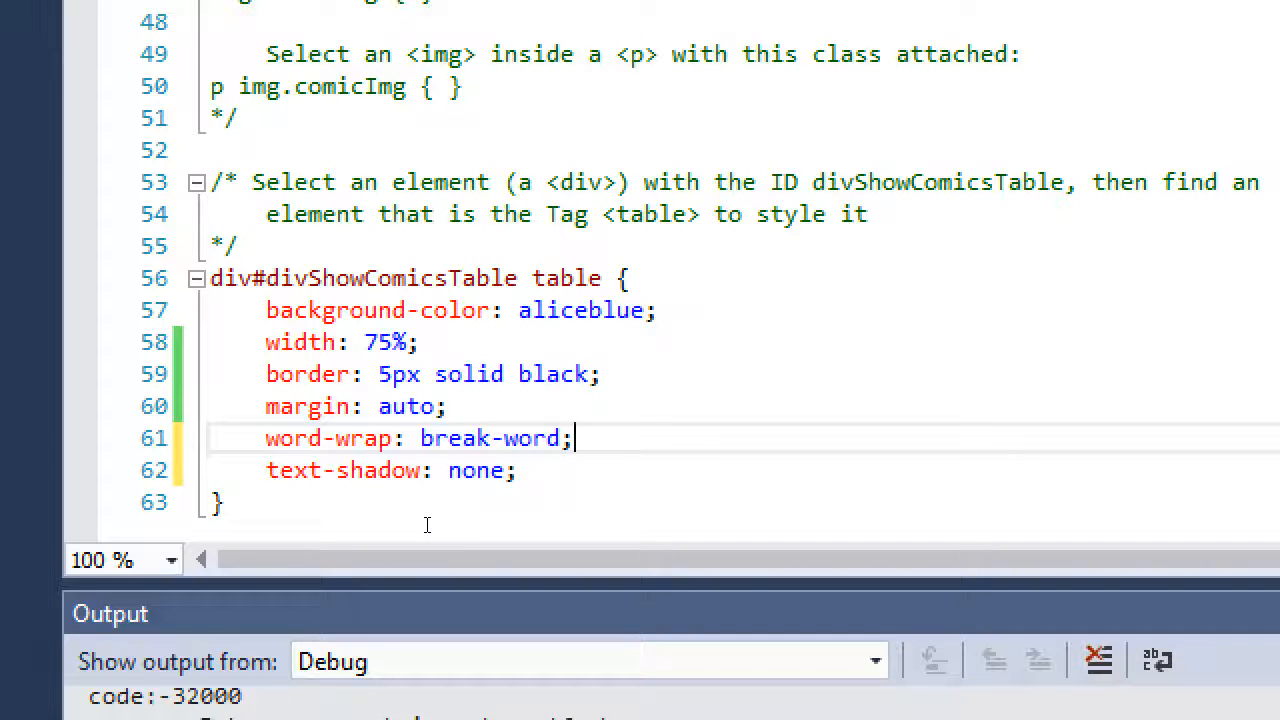
Add aligned /* */ comments after the border and margin declarations.
key("Down")
key("Up")
key("Up")
key("Up")
key("Up")
key("Up")
key("Down")
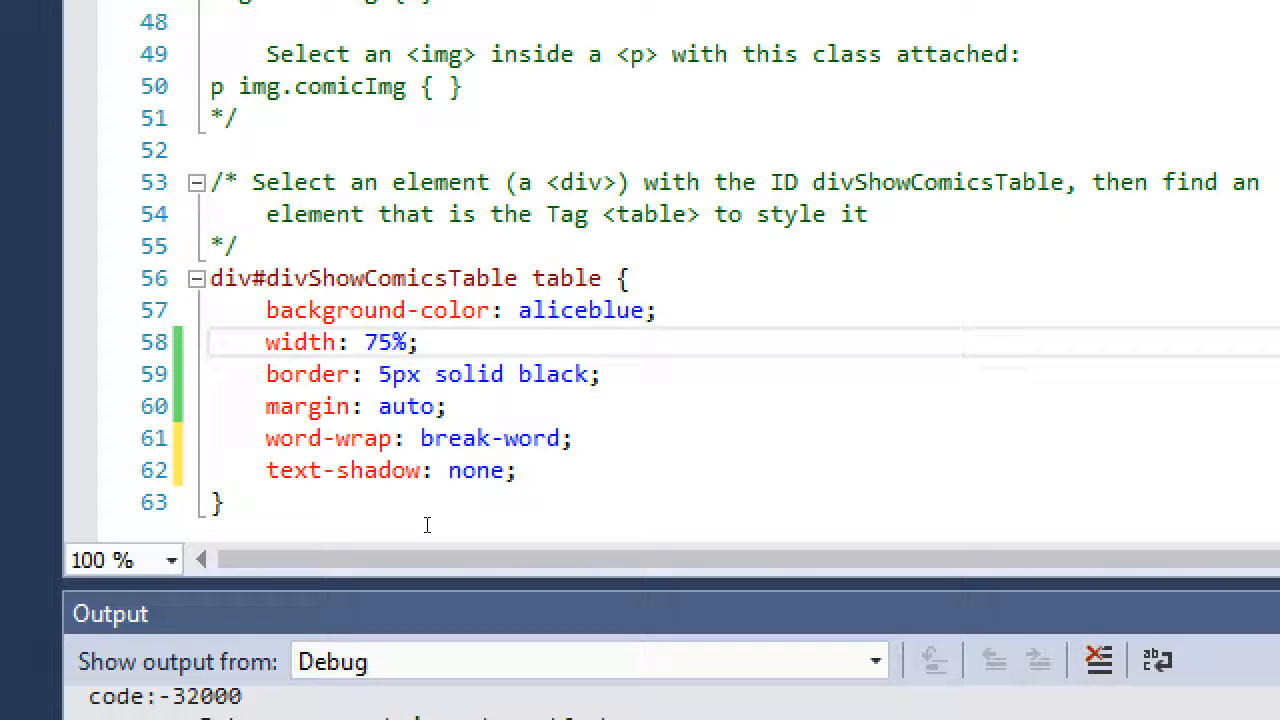
key("Down")
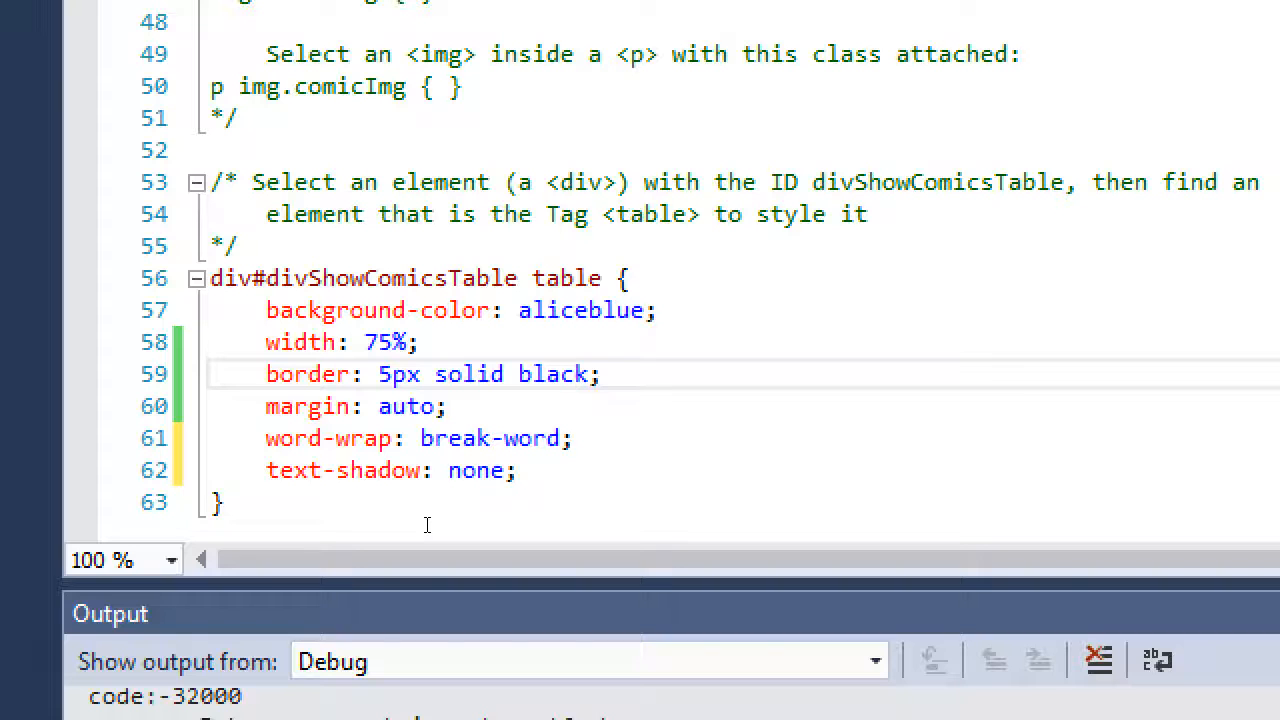
key("Tab")
type("/*")
key("Left")
type("Simple black border, 5px thick")
key("Down")
key("Tab")
key("Tab")
key("Tab")
type("/**/")
key("Left")
key("Left")
type("A")
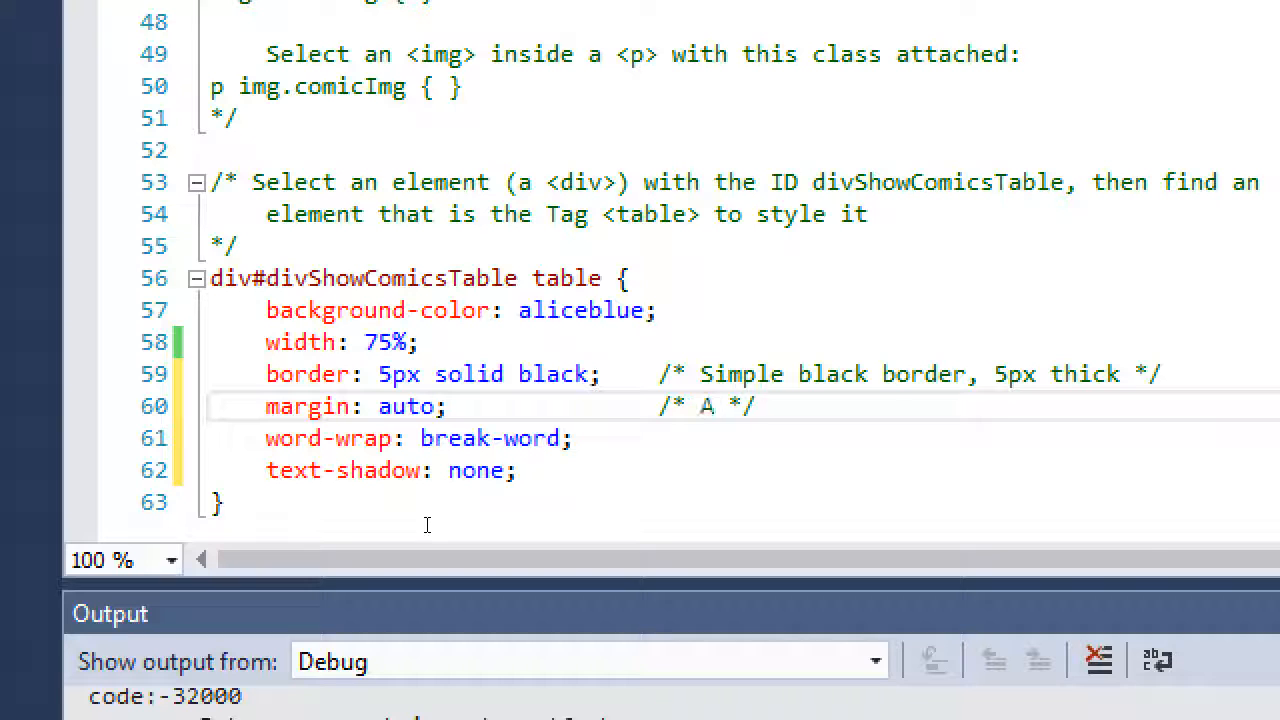
type("utomatic amount of space around element.")
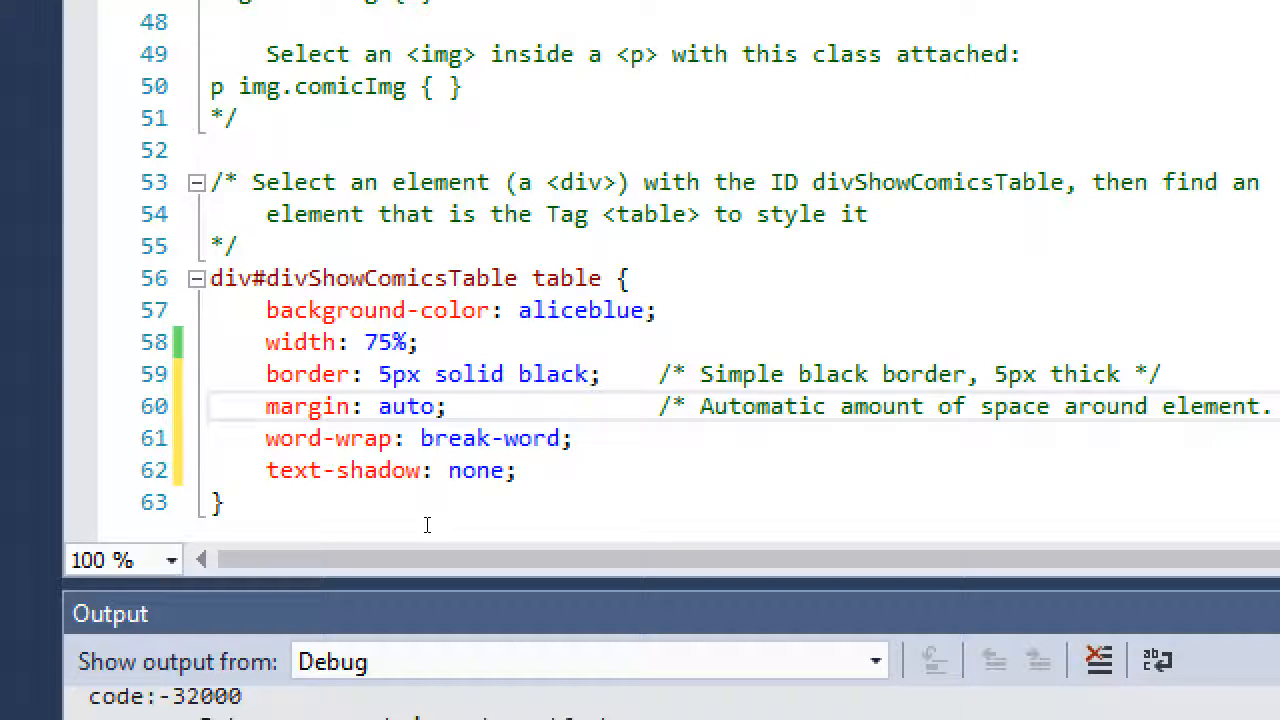
type(" Cent")
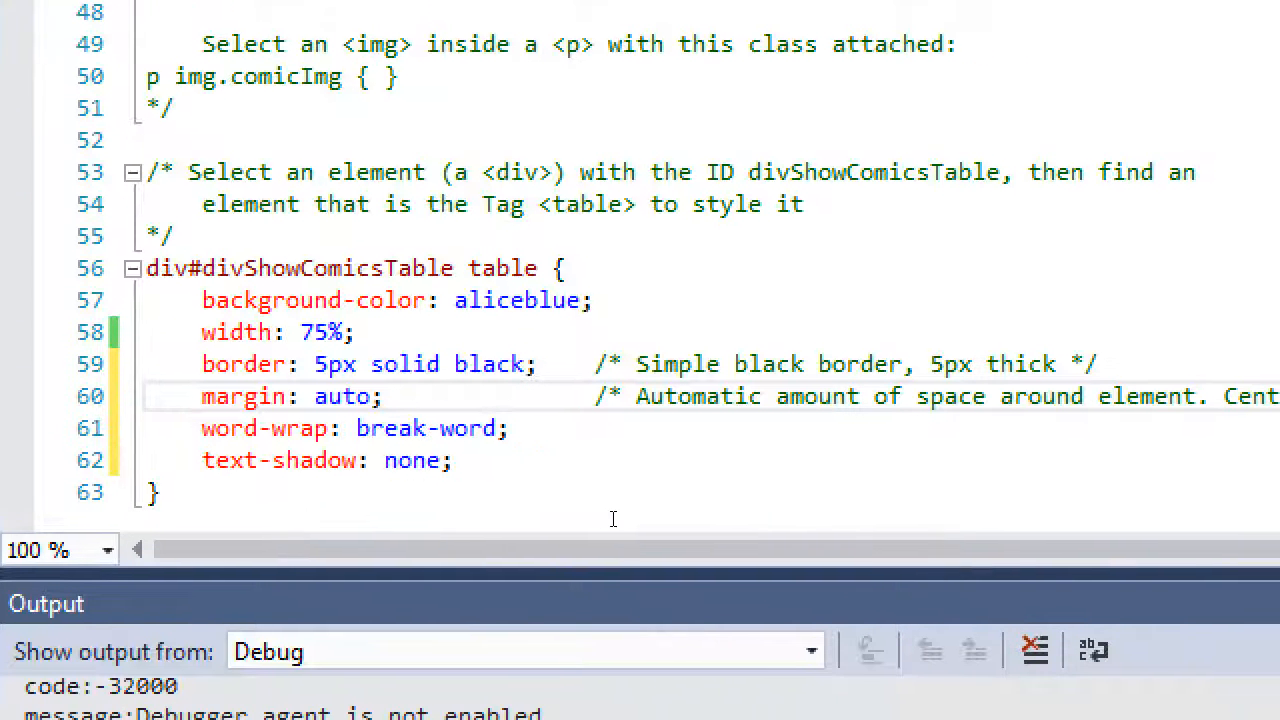
type("ers it */")
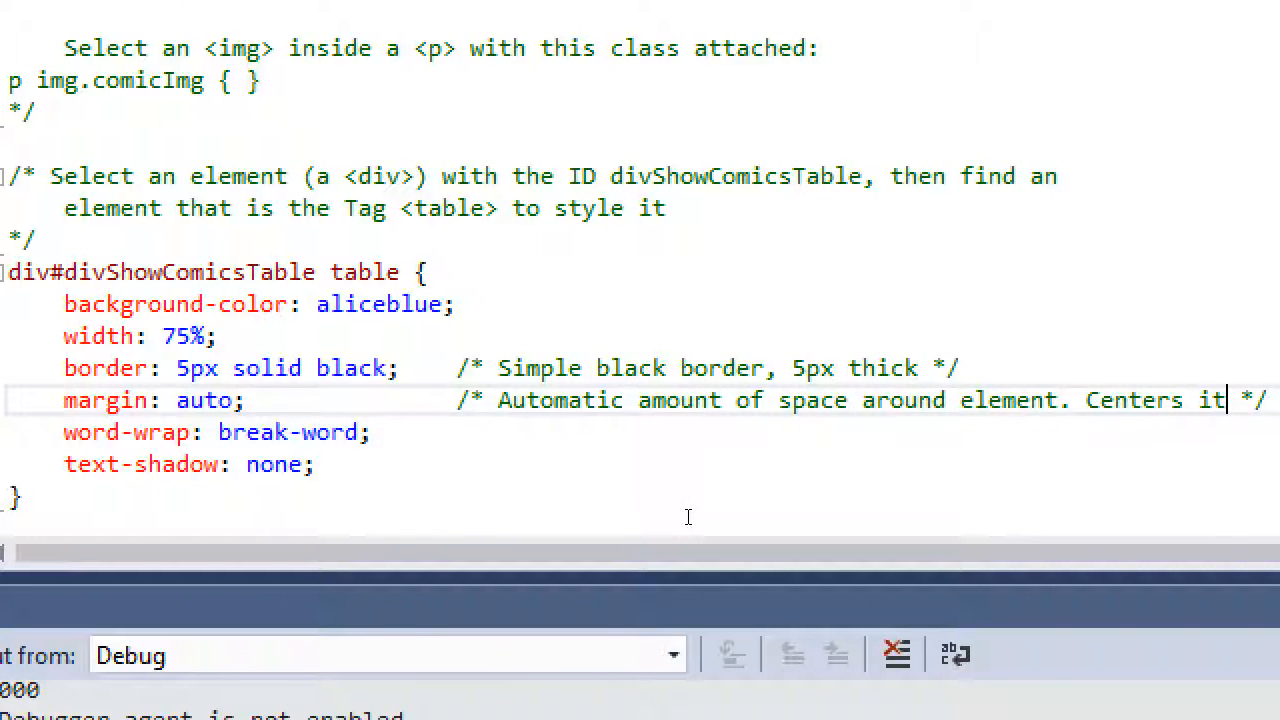
Add aligned /* */ comments after the word-wrap and text-shadow declarations.
key("Down")
key("Tab")
key("Tab")
type("/*")
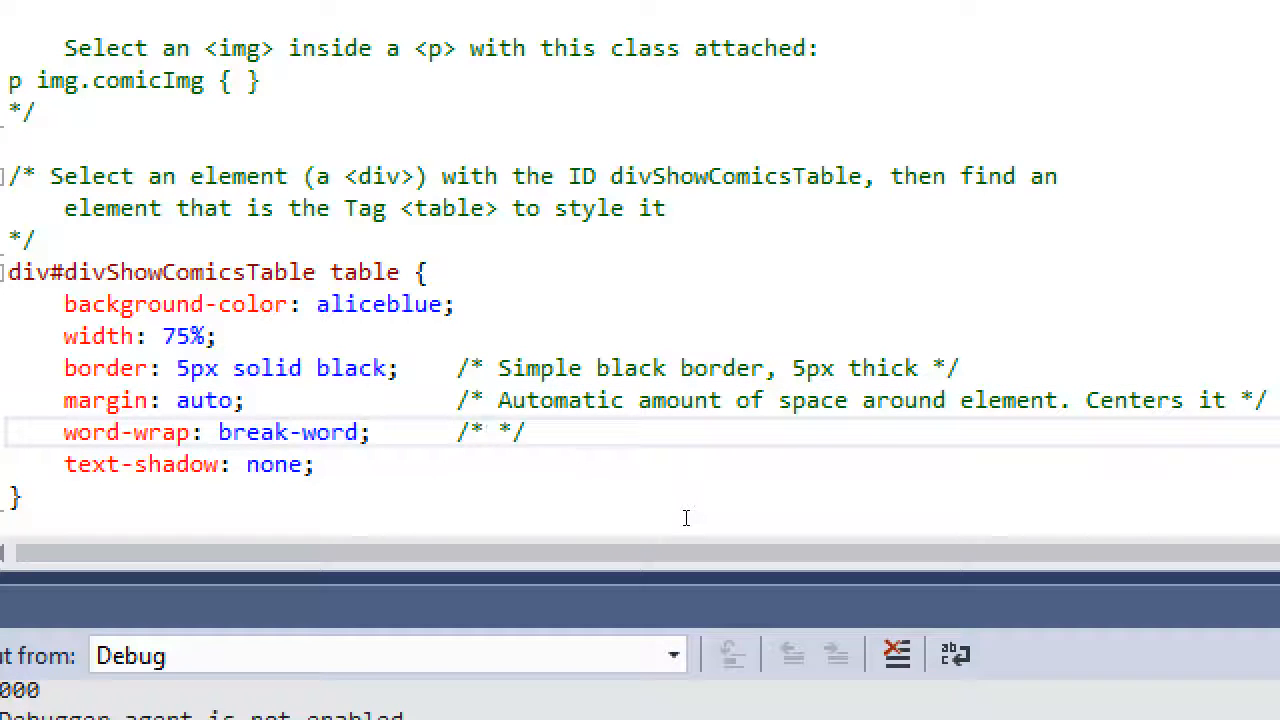
key("Left")
type("When a word is too long, have it break the word")
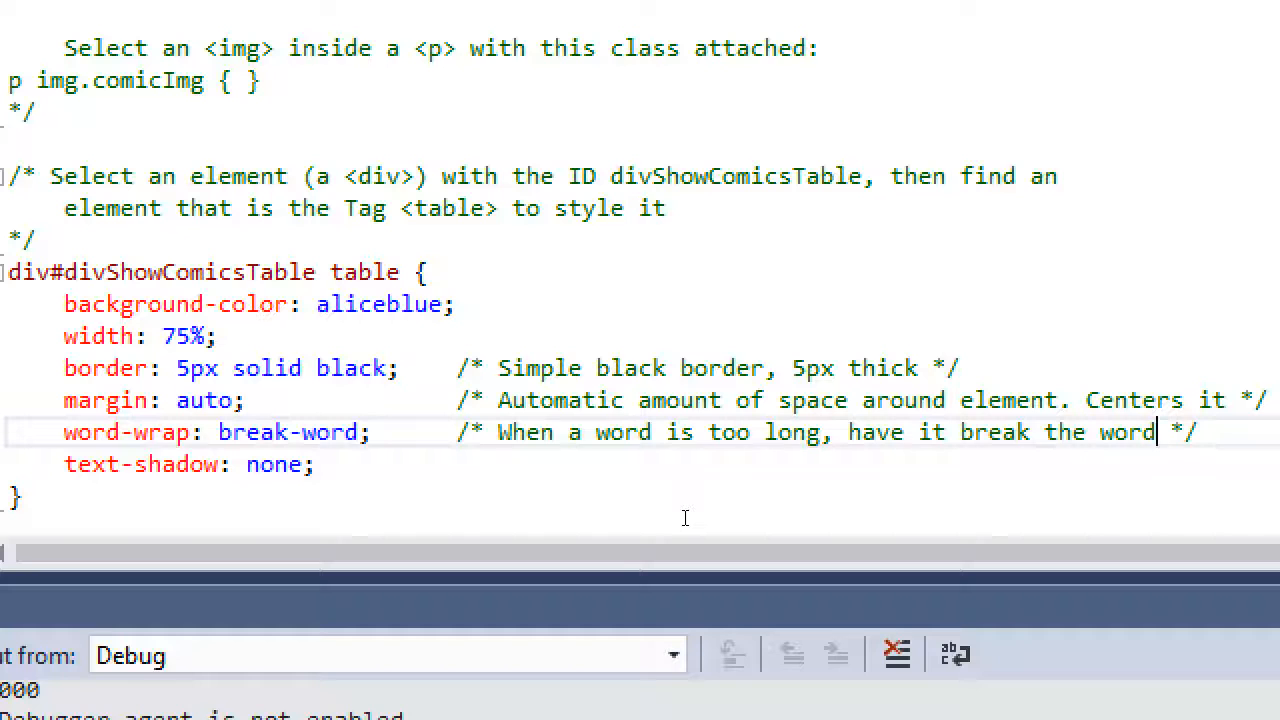
key("Down")
key("Tab")
key("Tab")
key("Tab")
type("/*")
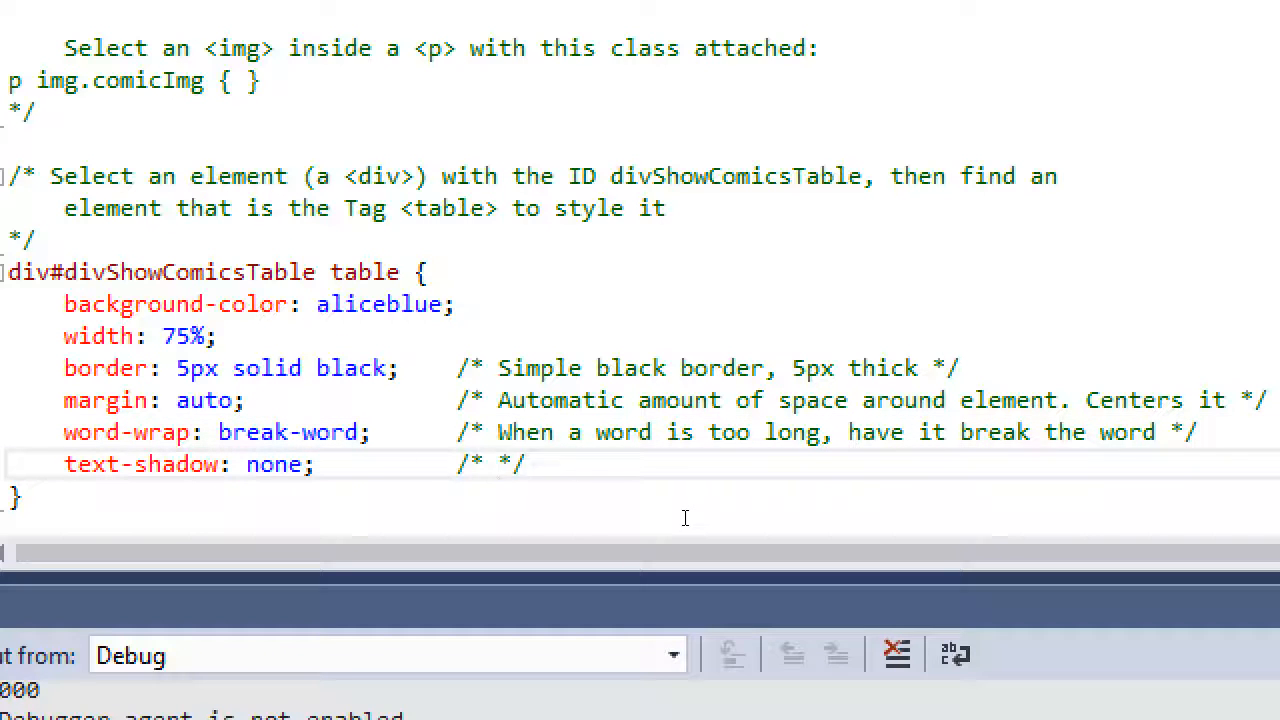
key("Left")
type("Negate the built-in jQM ")
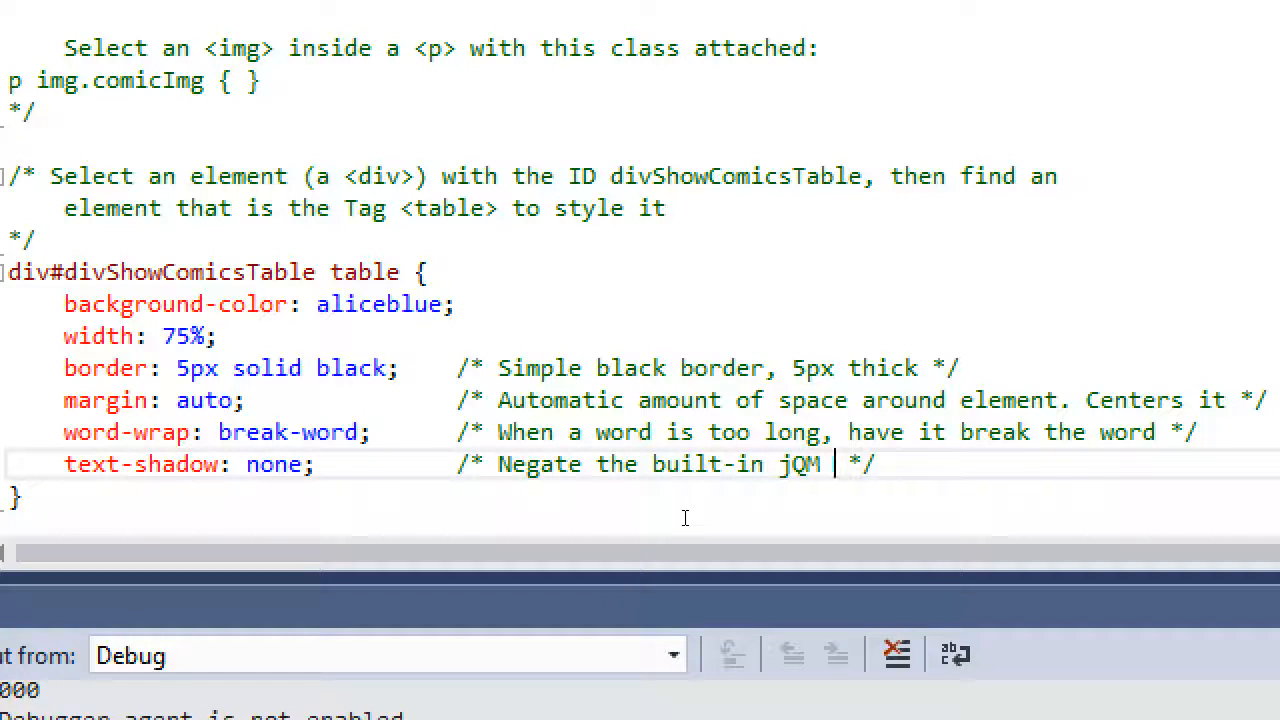
type("text drop shadow")
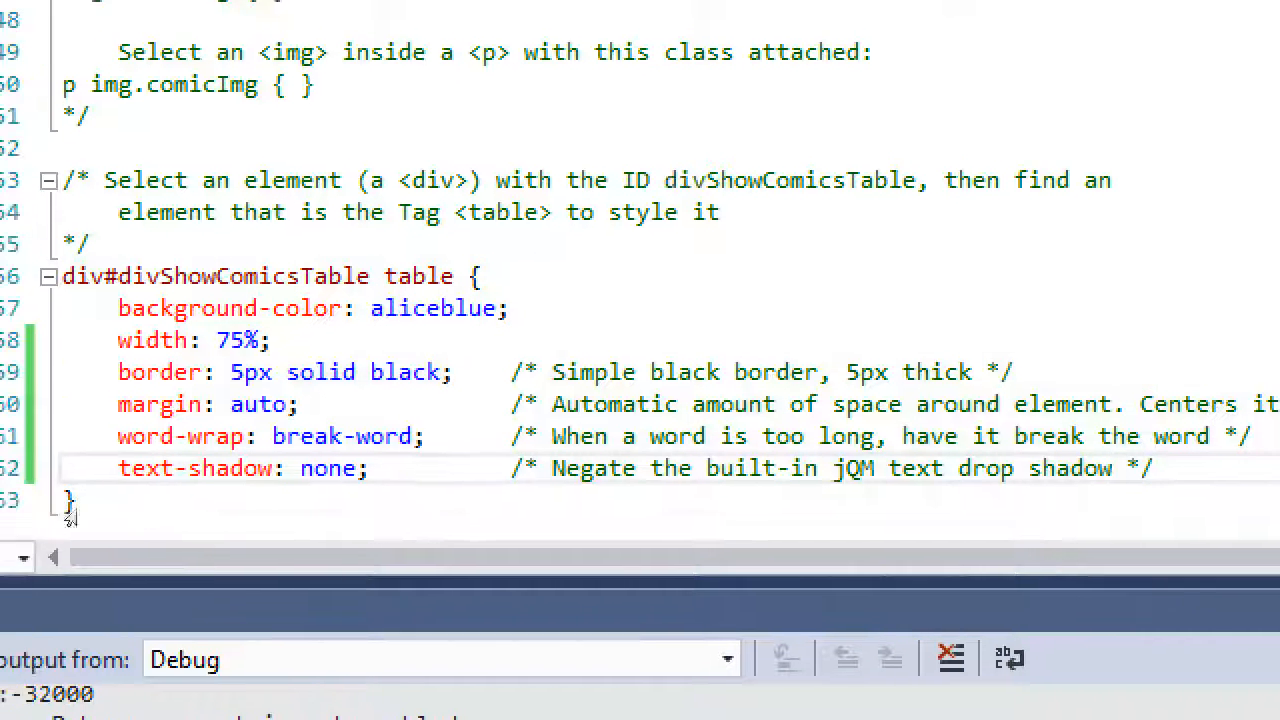
Create an empty div#divShowComicsTable table th rule below the table rule.
left_click(136, 516)
key("Return")
key("Return")
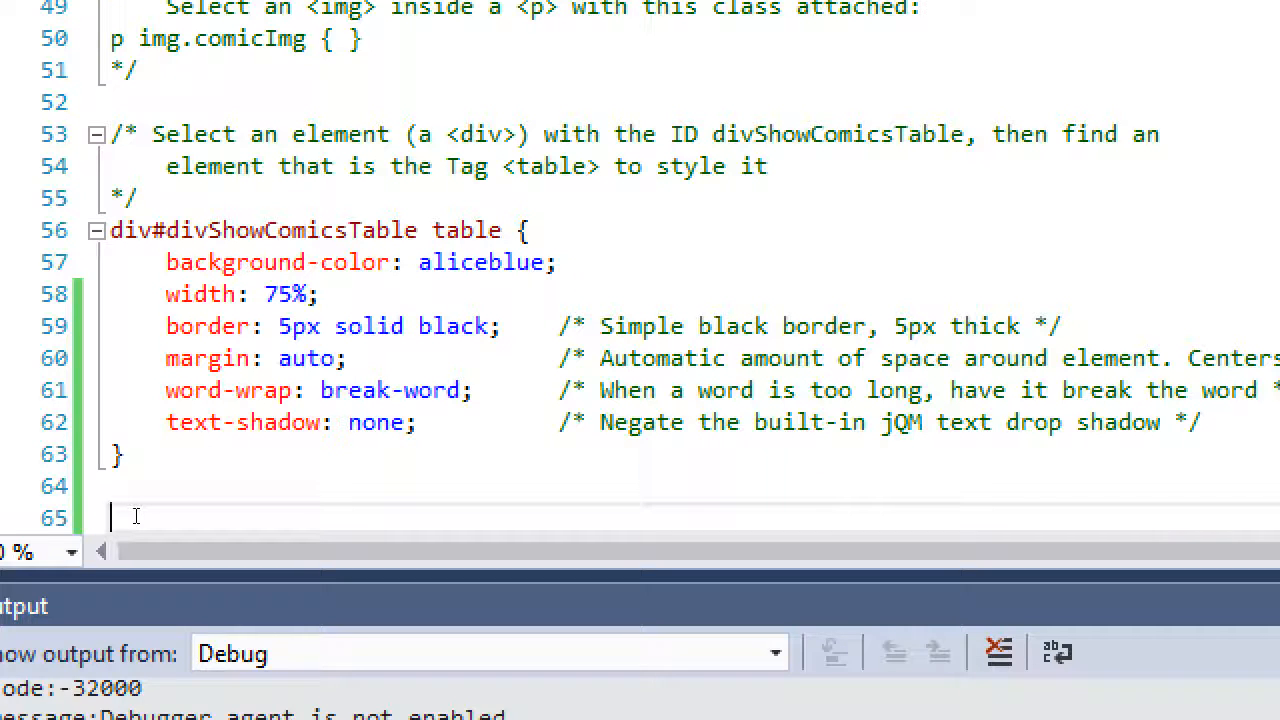
type("div")
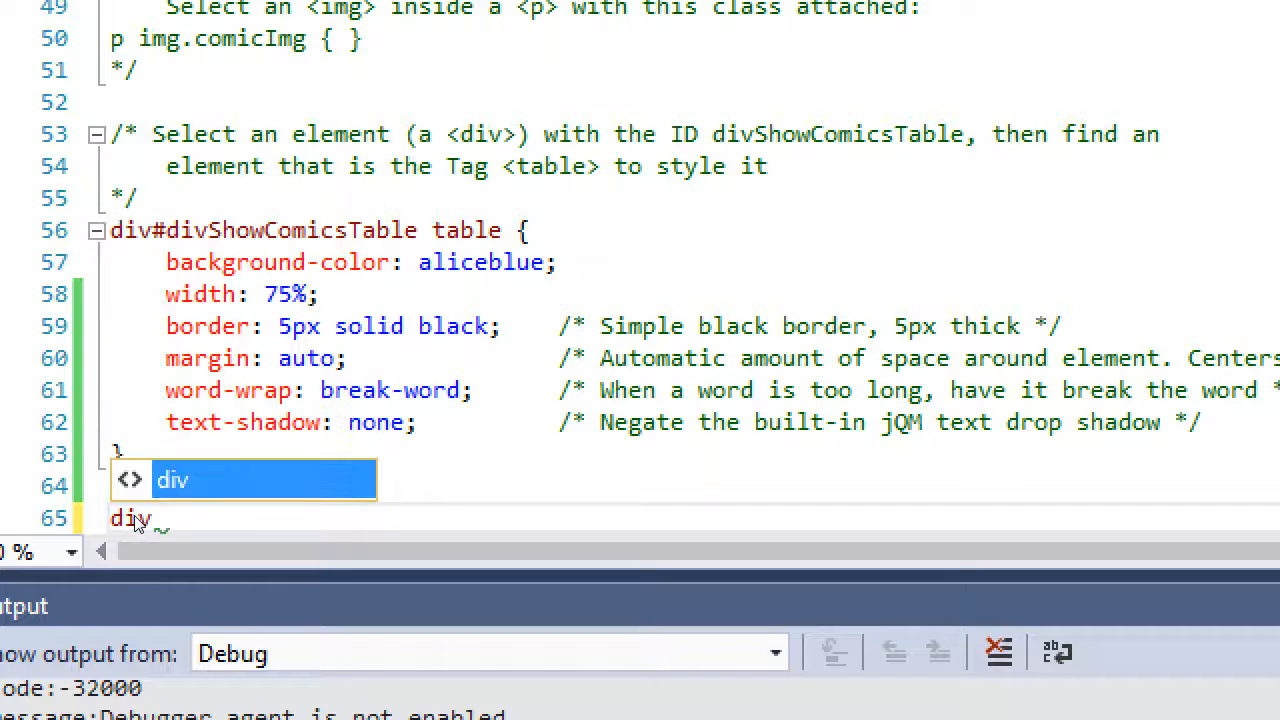
type("#")
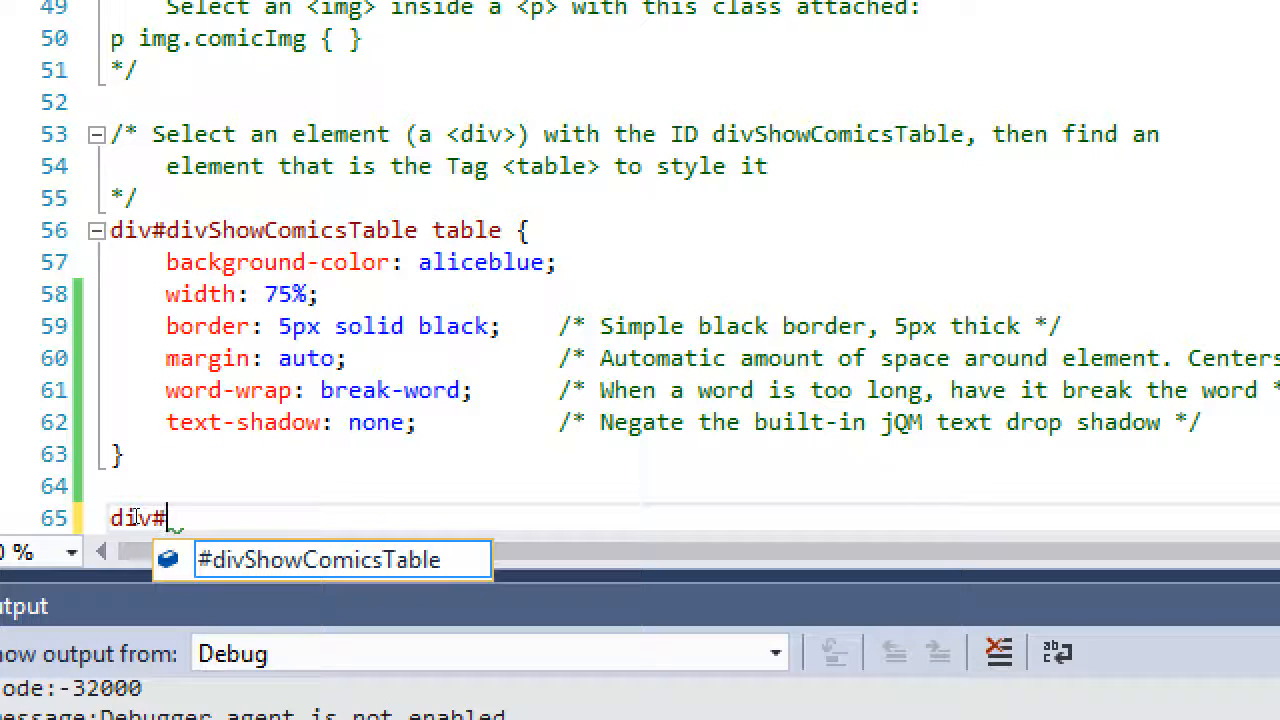
type("div")
key("Tab")
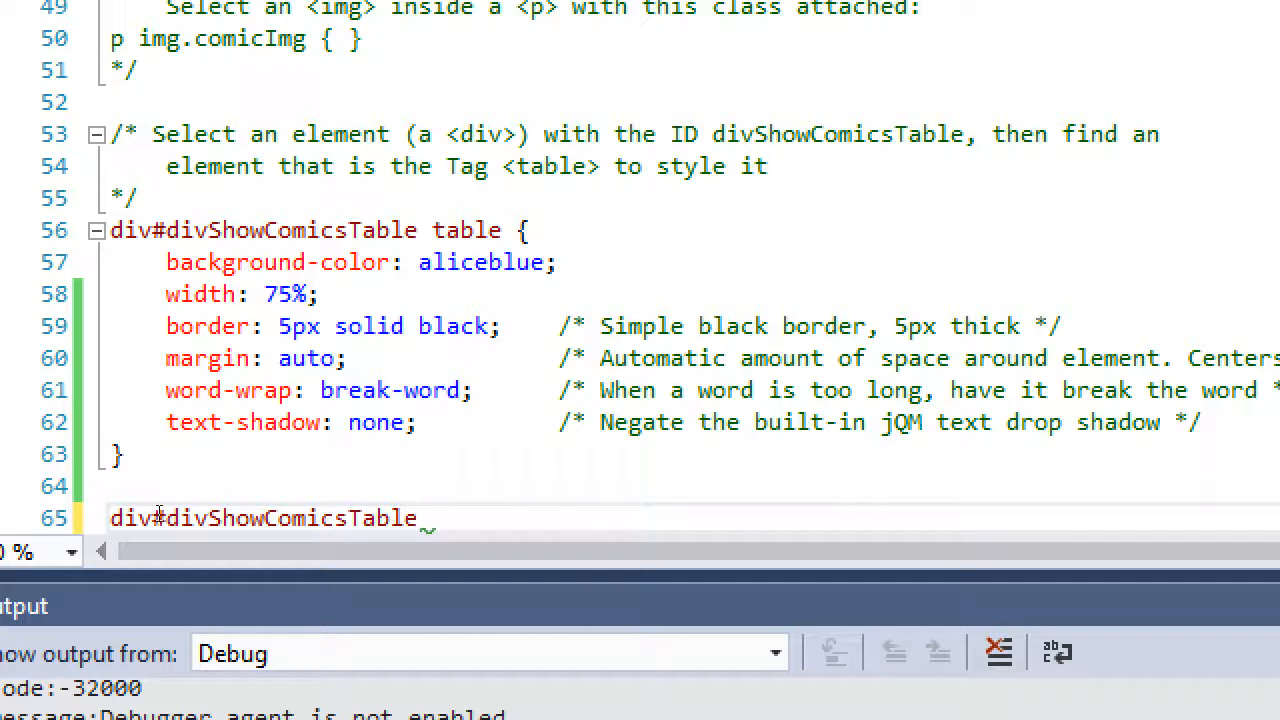
type("table ")
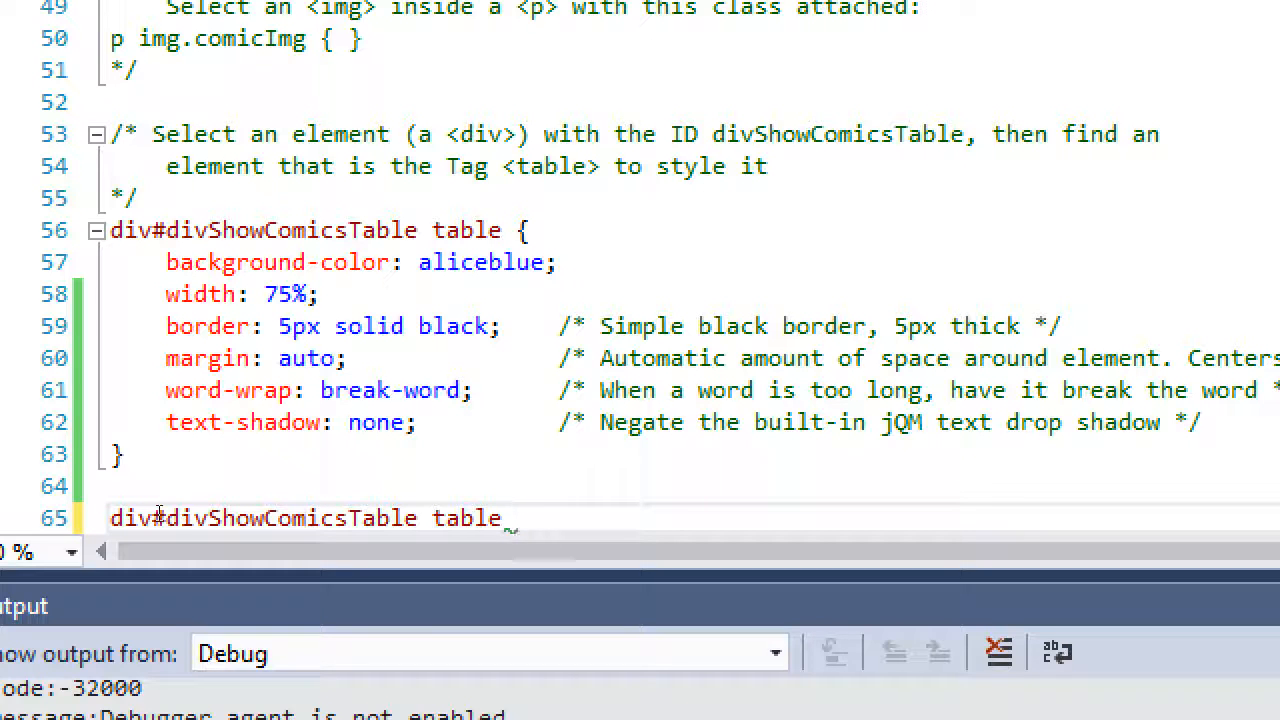
type("th")
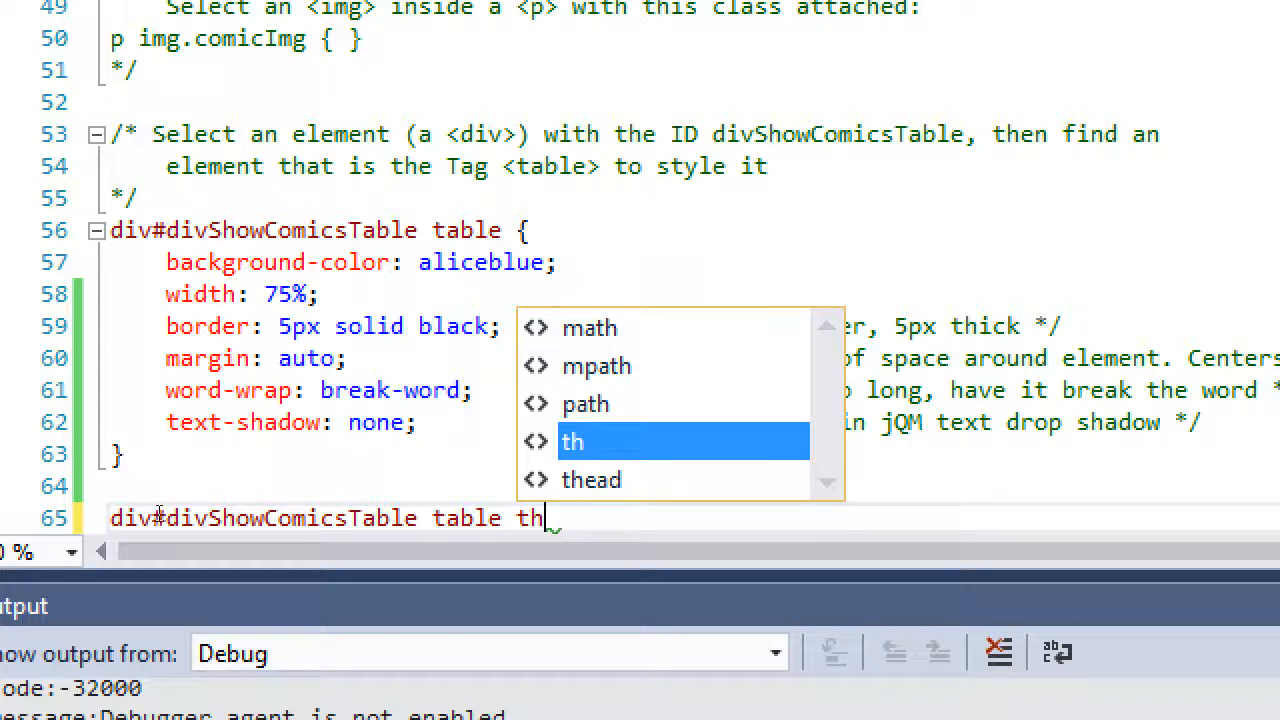
type(" {")
key("Return")
key("Return")
type("}")
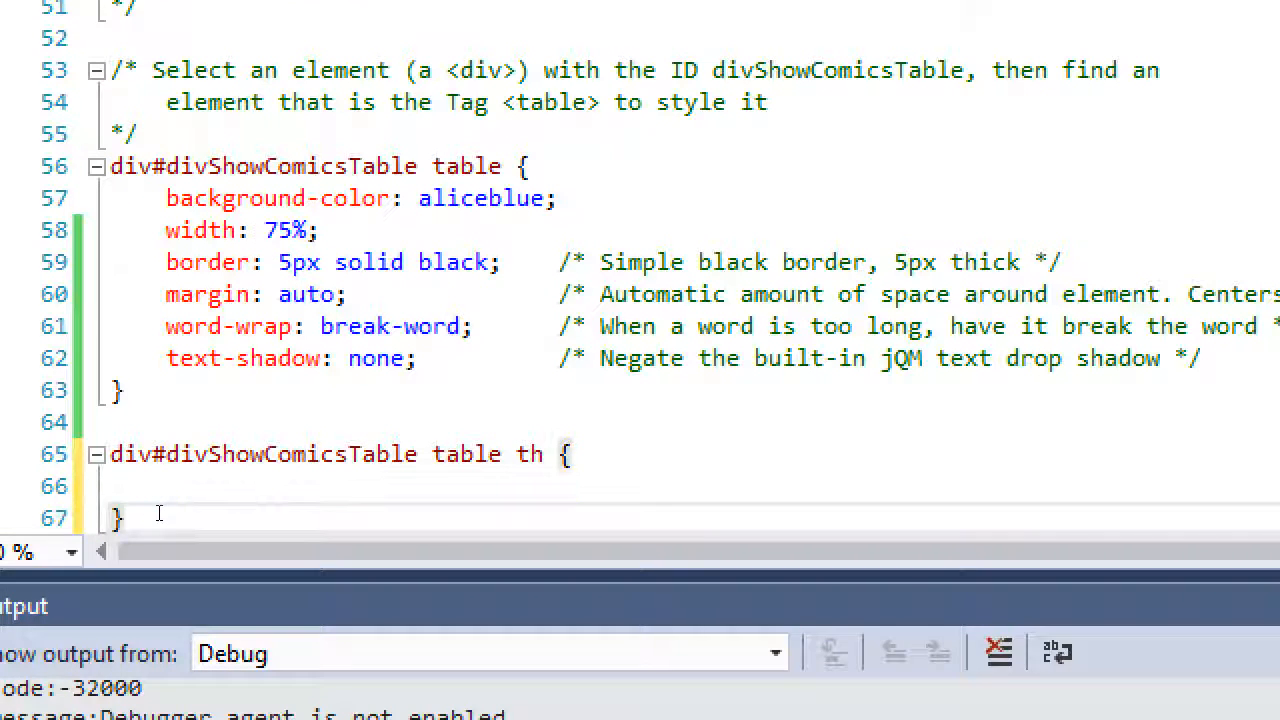
key("Up")
key("Up")
Cut and restore the parent part of the th selector, then move into the rule body.
key("ctrl+Left")
key("ctrl+Left")
key("shift+Home")
key("ctrl+c")
key("Delete")
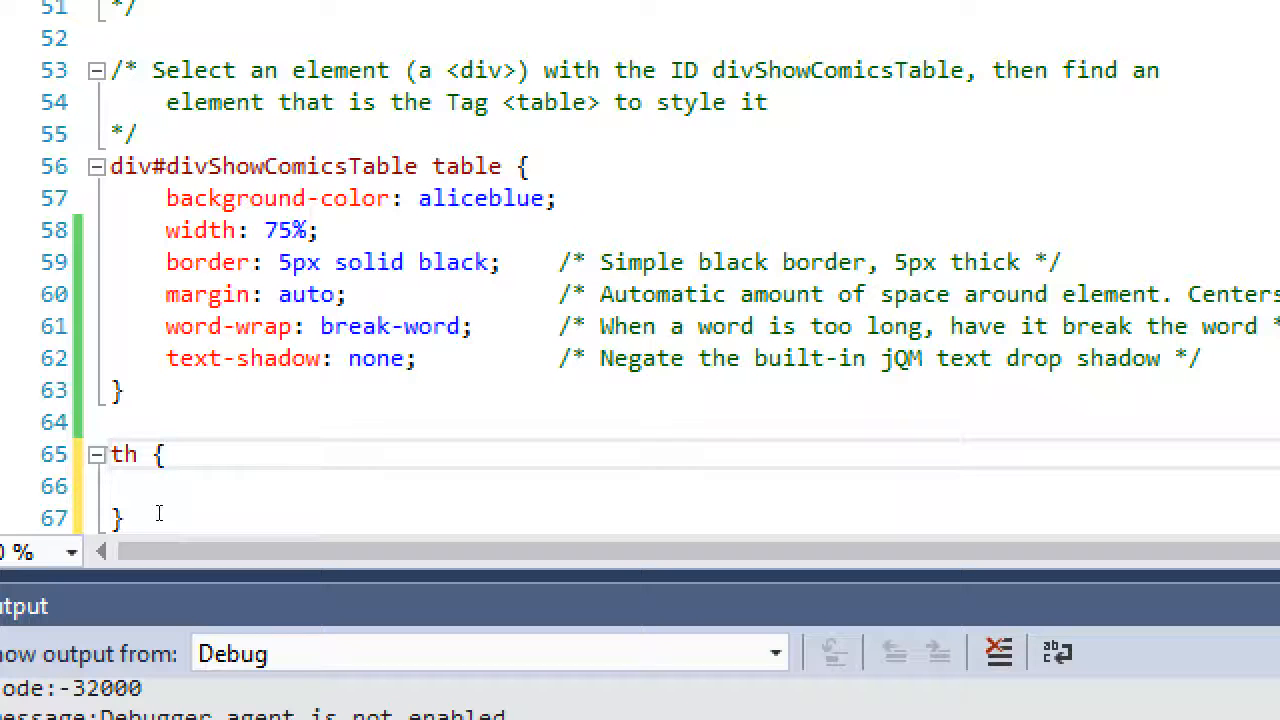
key("ctrl+v")
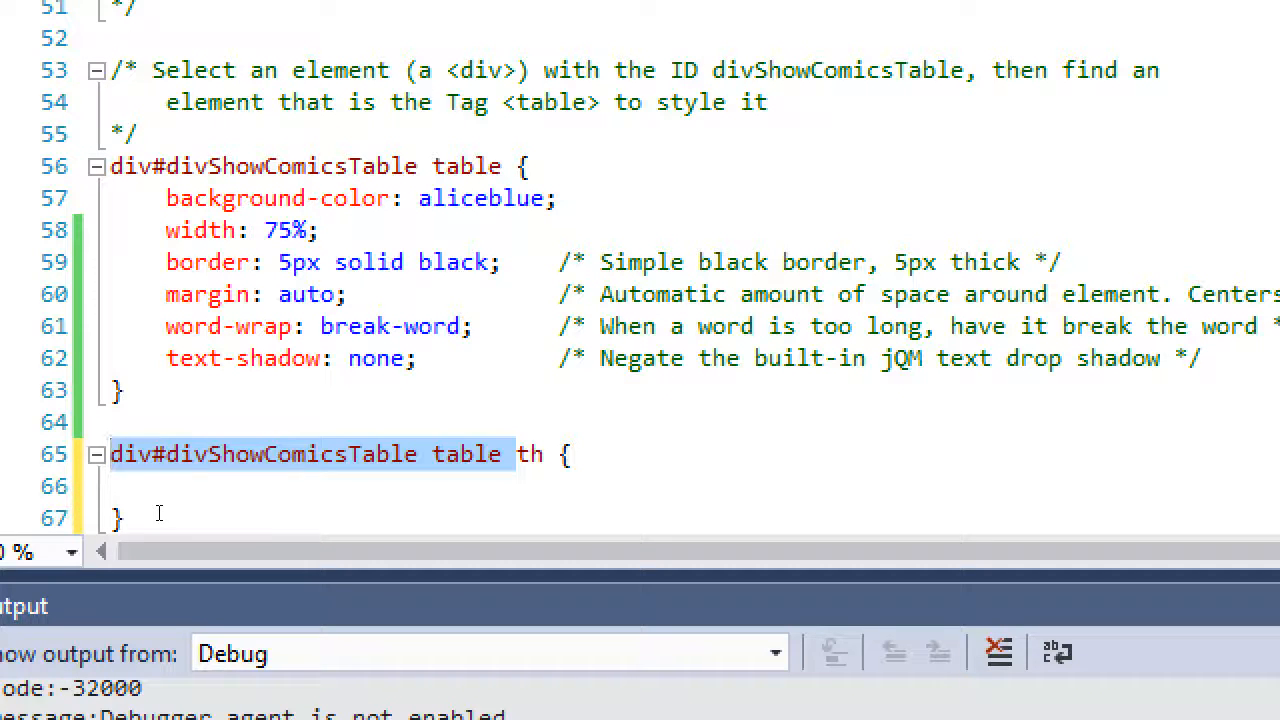
key("End")
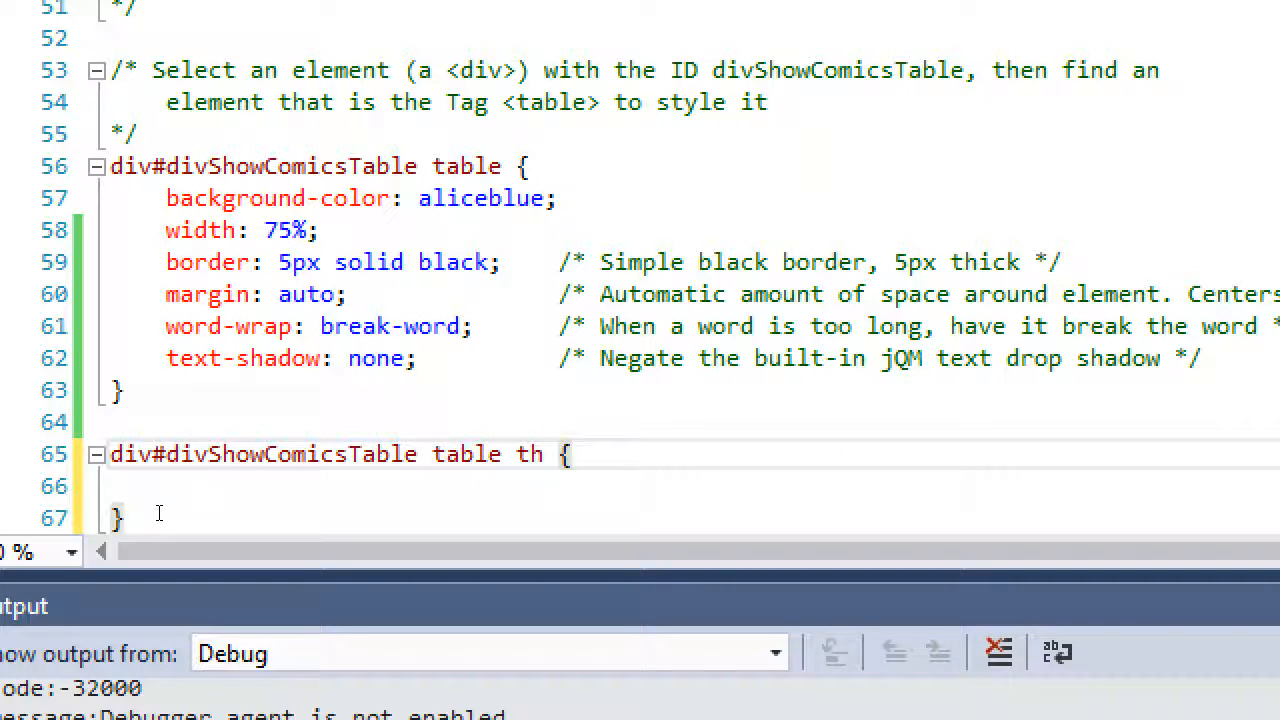
key("Down")
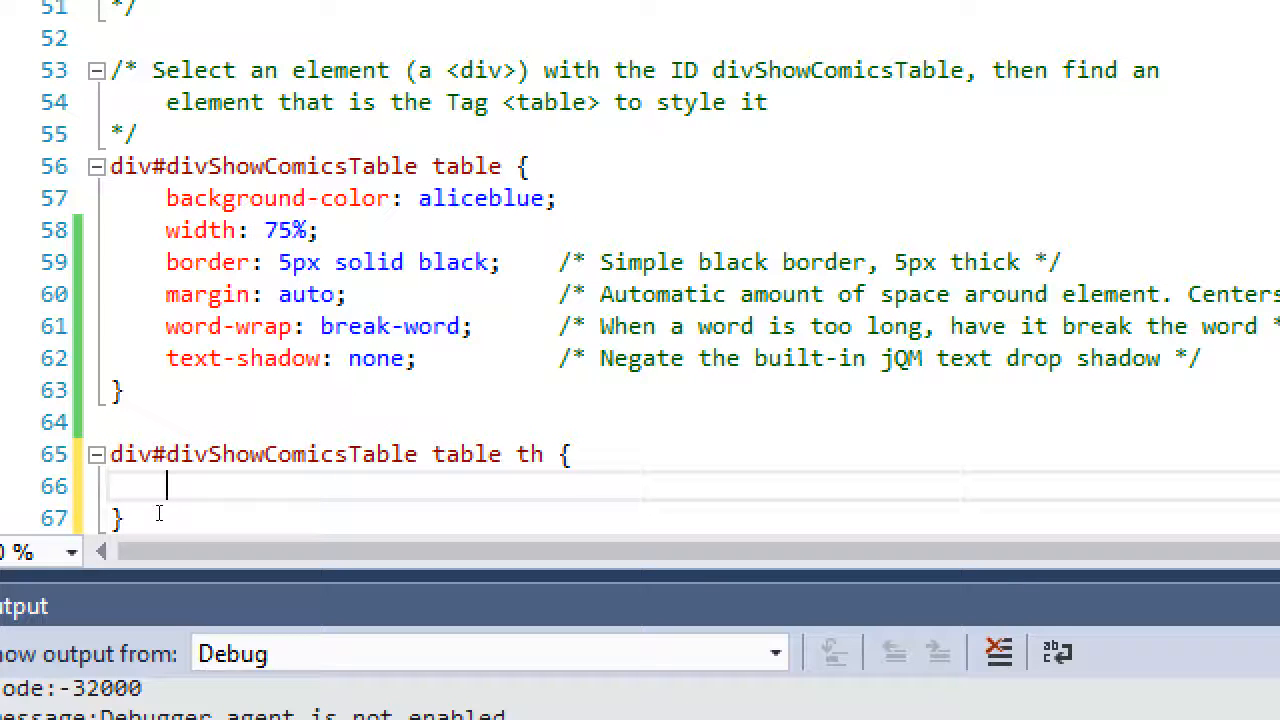
type("back")
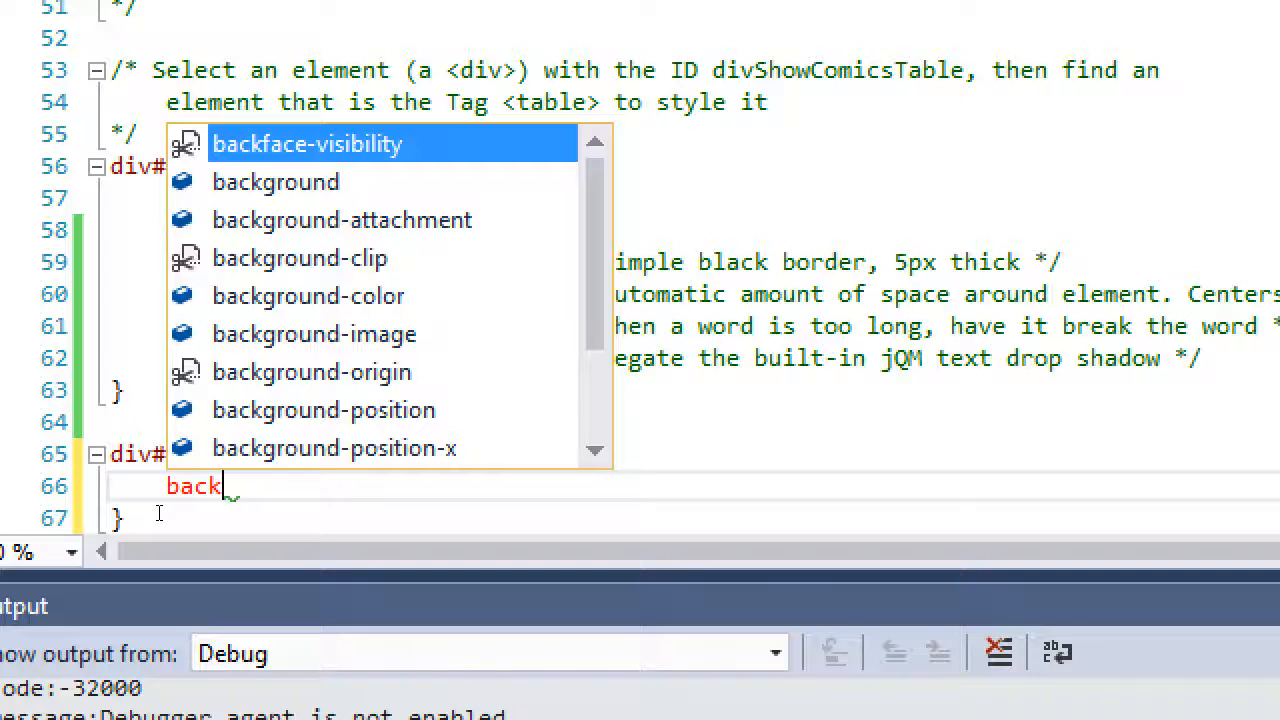
Set background-color: rebeccapurple; for the table headers via IntelliSense.
key("Down")
key("Down")
key("Down")
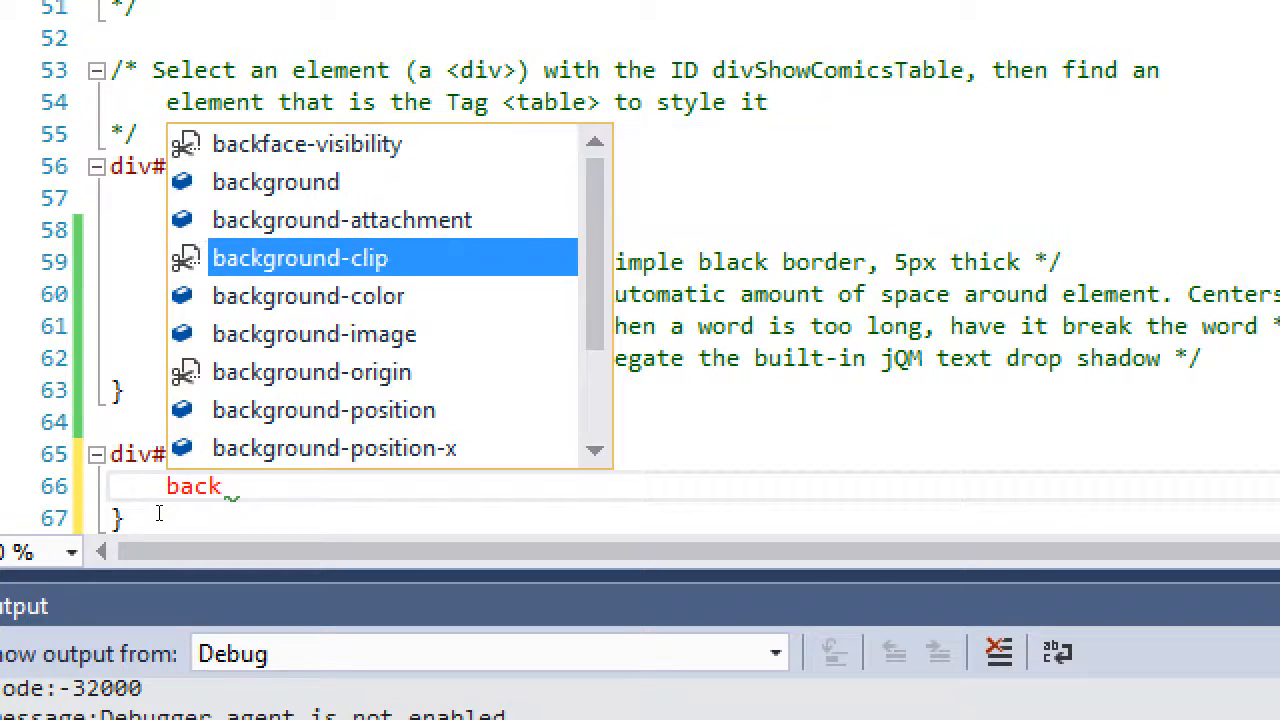
key("Down")
key("Tab")
type(": re")
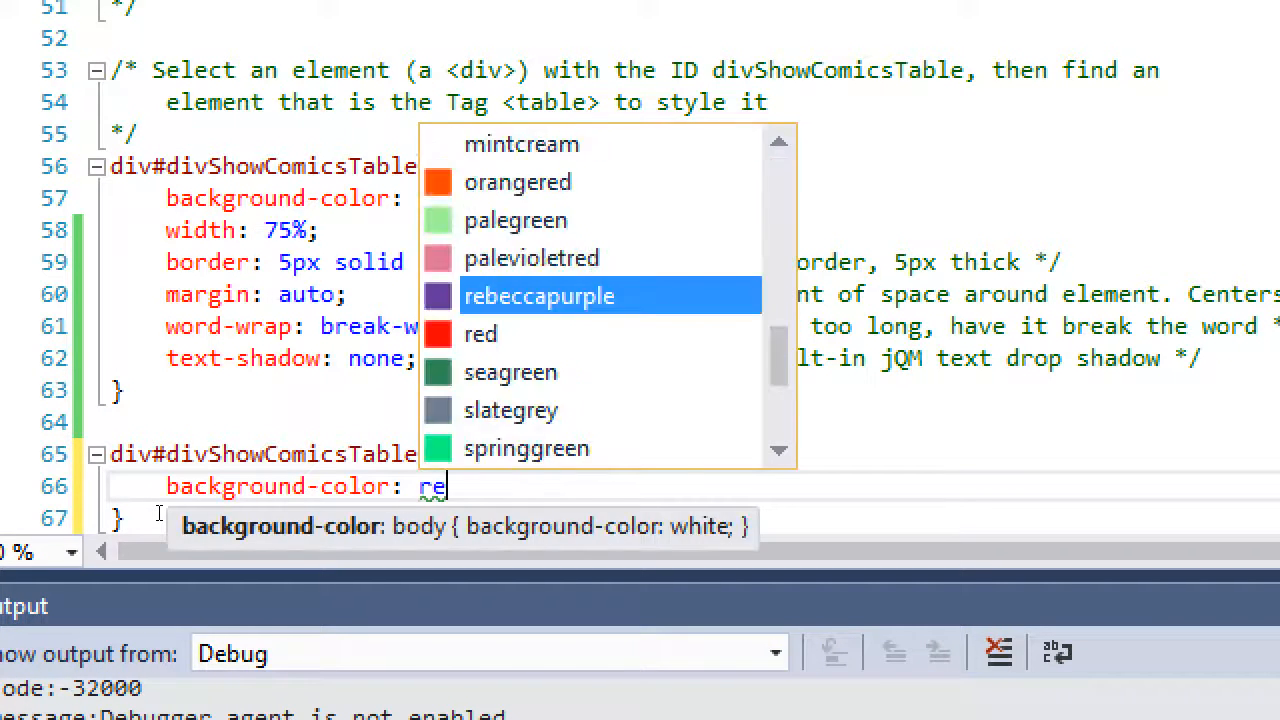
key("Tab")
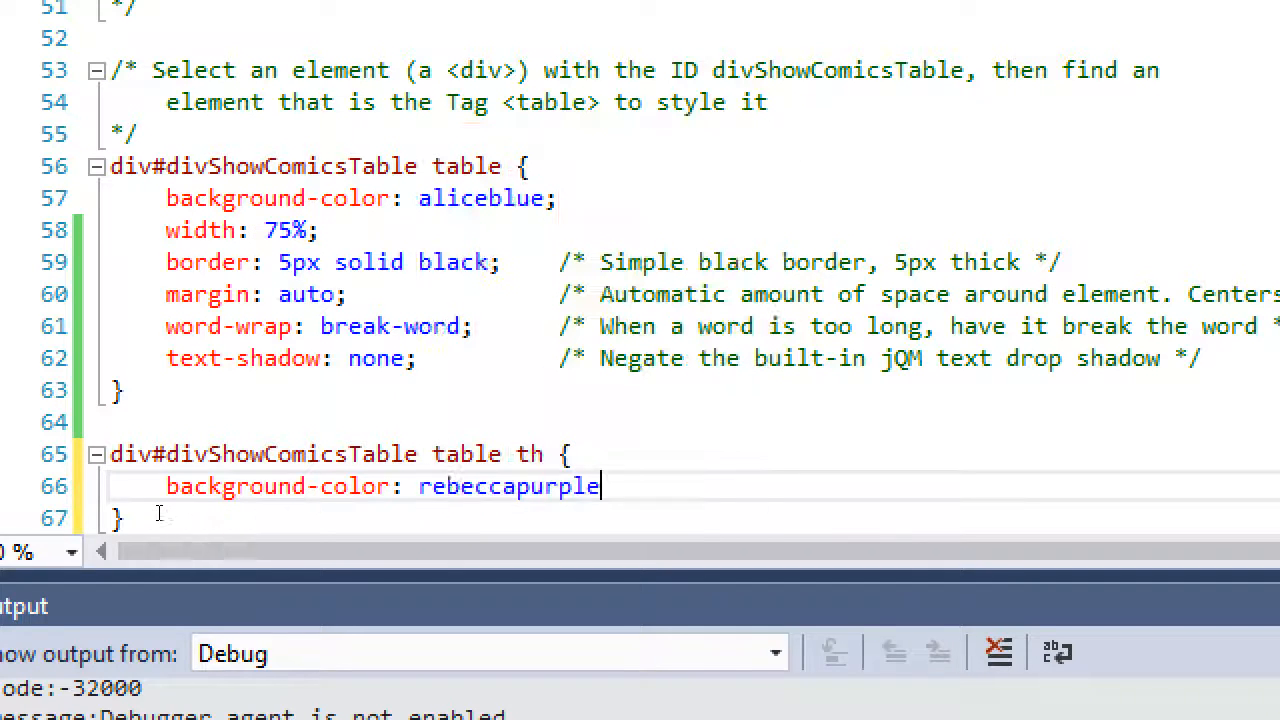
type(";")
key("Return")
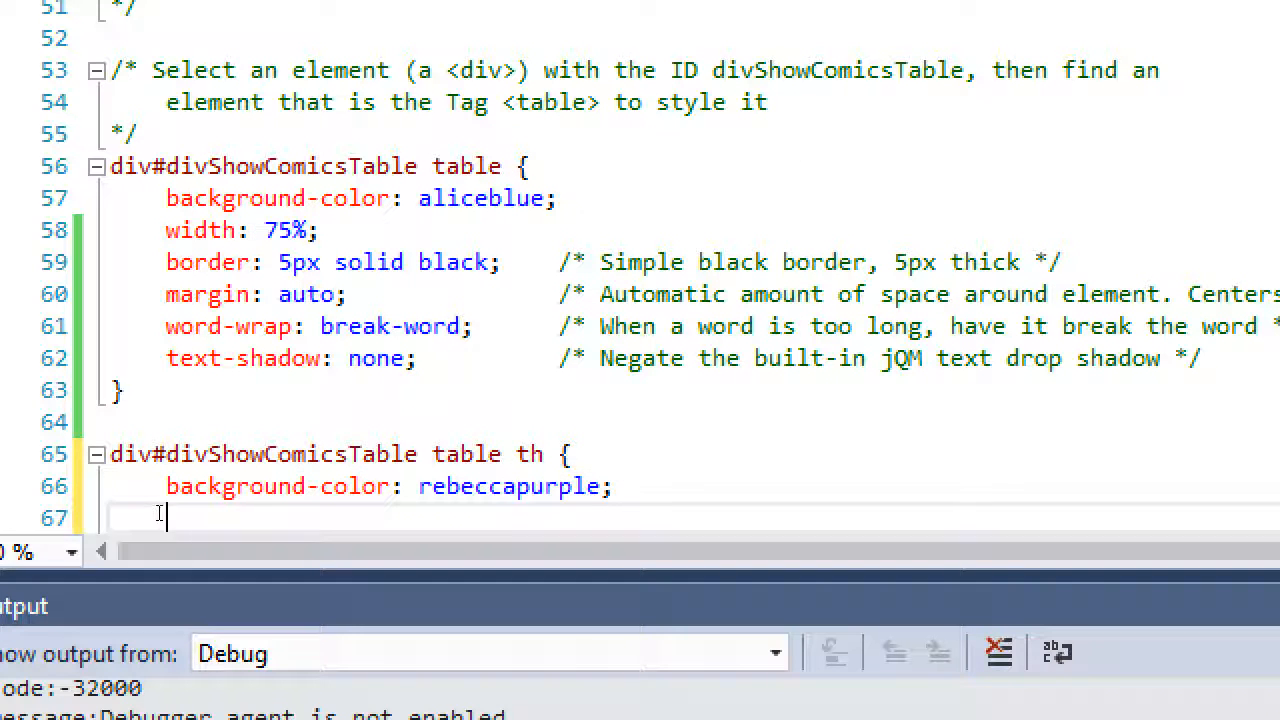
type("color:")
Set color: aquamarine; with the comment /* color Property affects Text Color */.
key("ctrl+space")
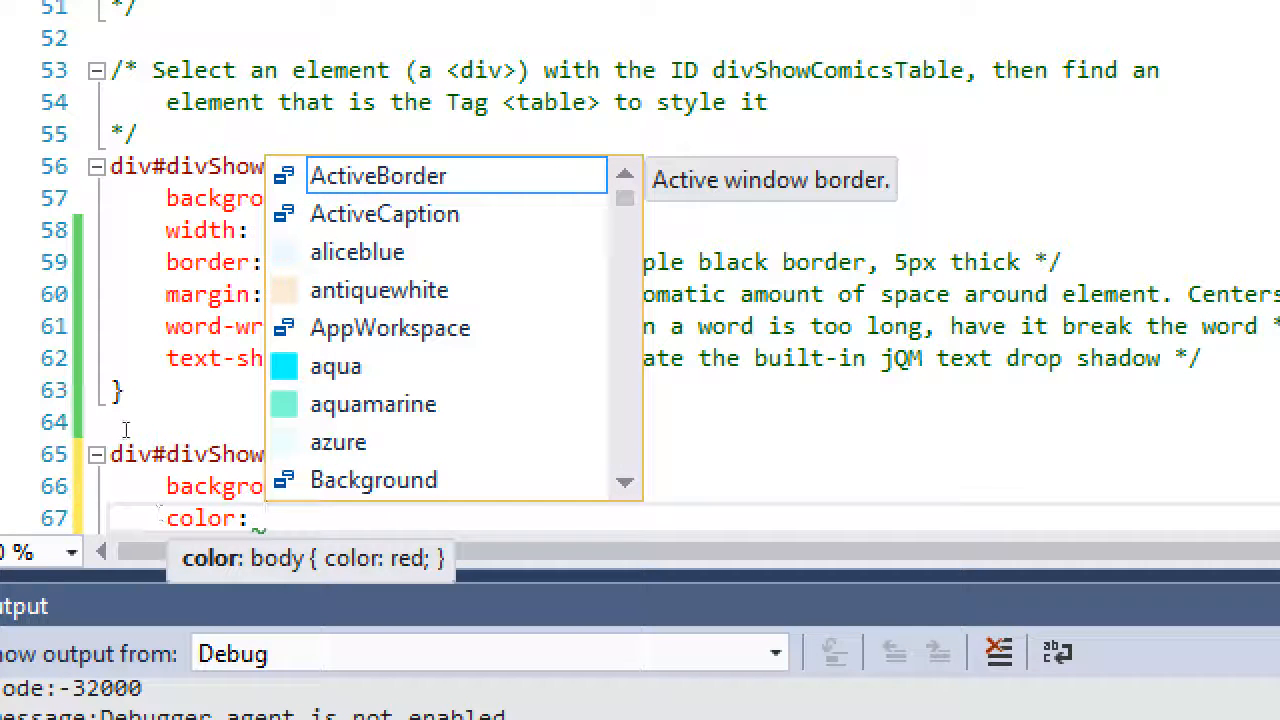
type("a")
key("Down")
key("Down")
key("Down")
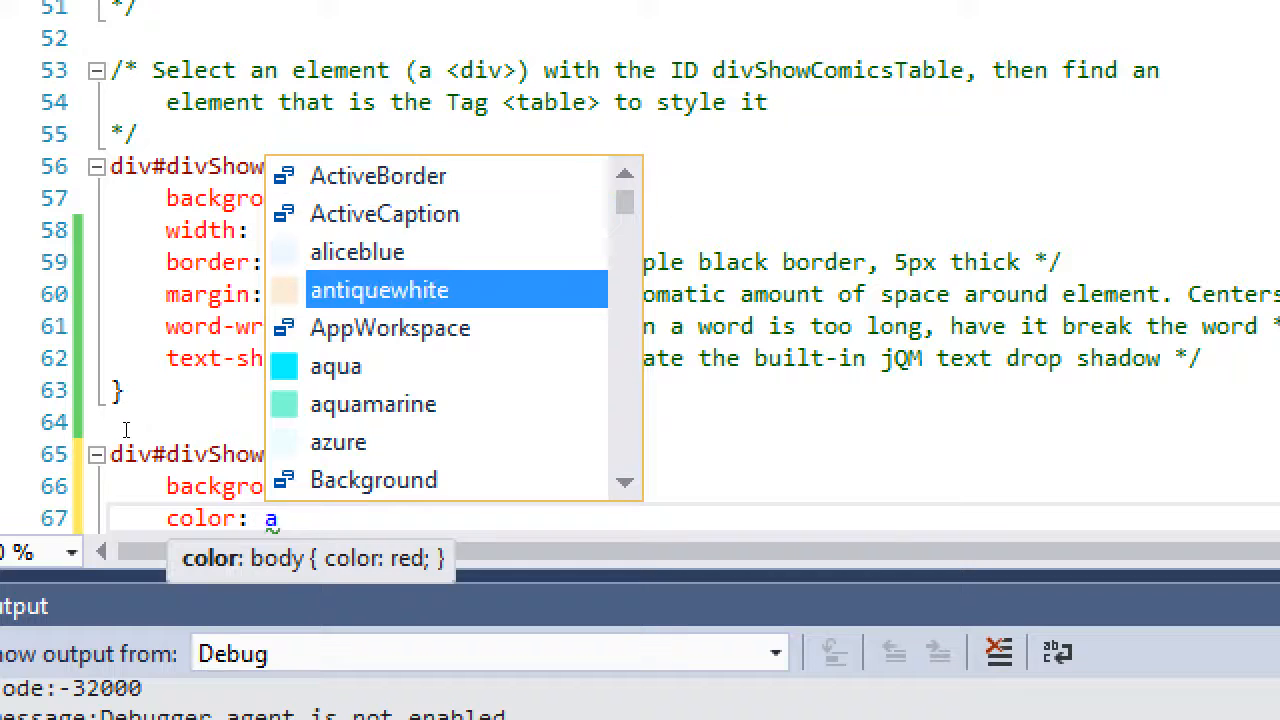
key("Down")
key("Down")
key("Down")
key("Tab")
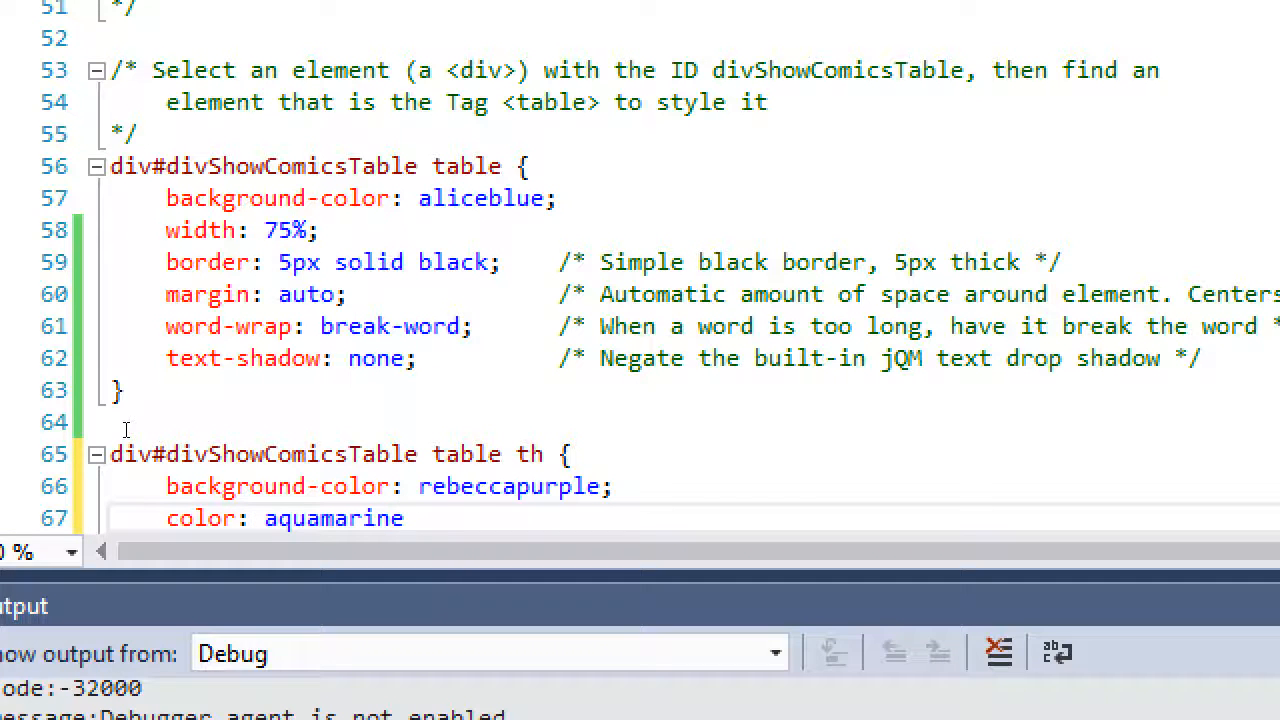
type(";")
key("Tab")
key("Tab")
key("Tab")
key("Tab")
key("Tab")
type("/*")
key("Left")
type("color ")
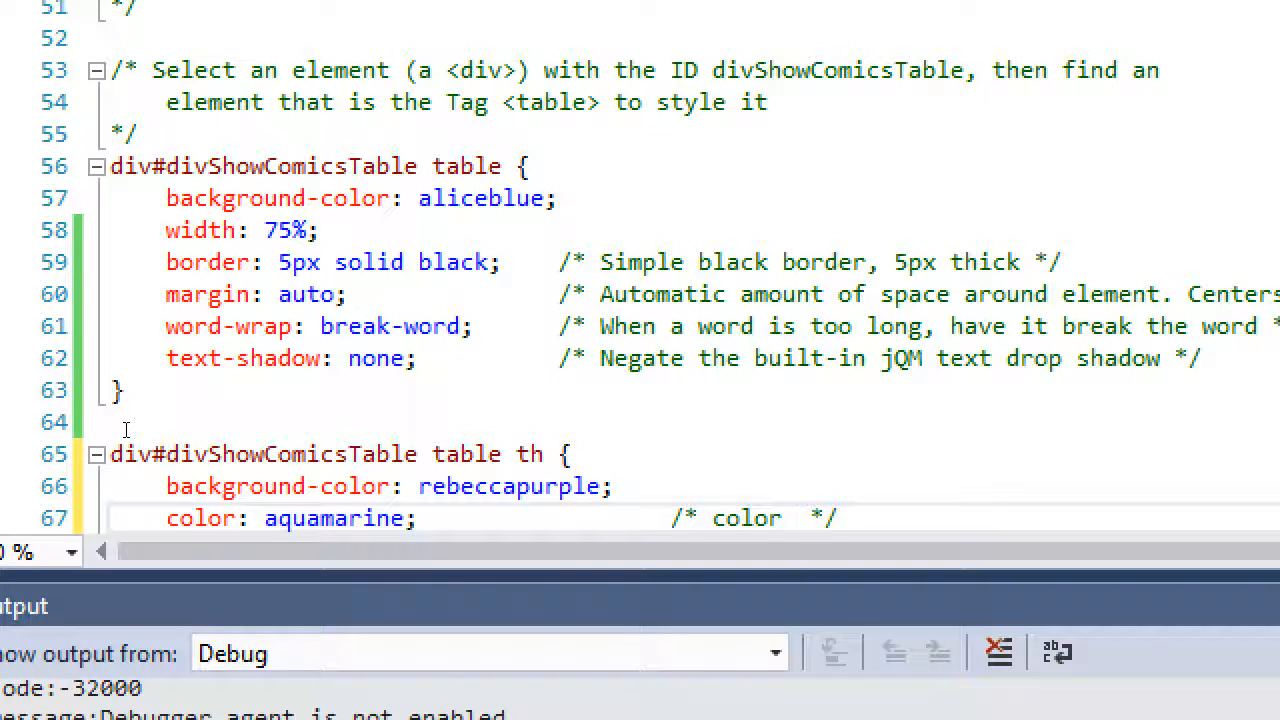
type("Property affects TextColor")
key("Left")
key("Left")
key("Left")
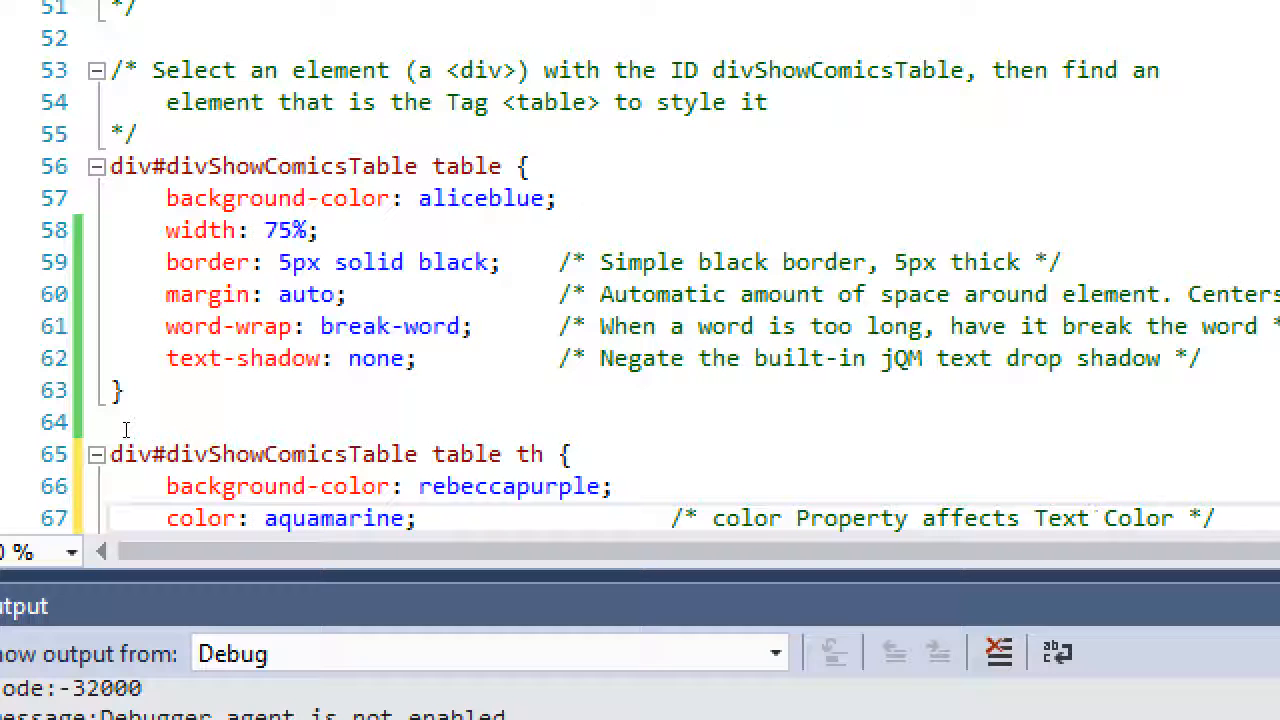
scroll(126, 430, "down", 1)
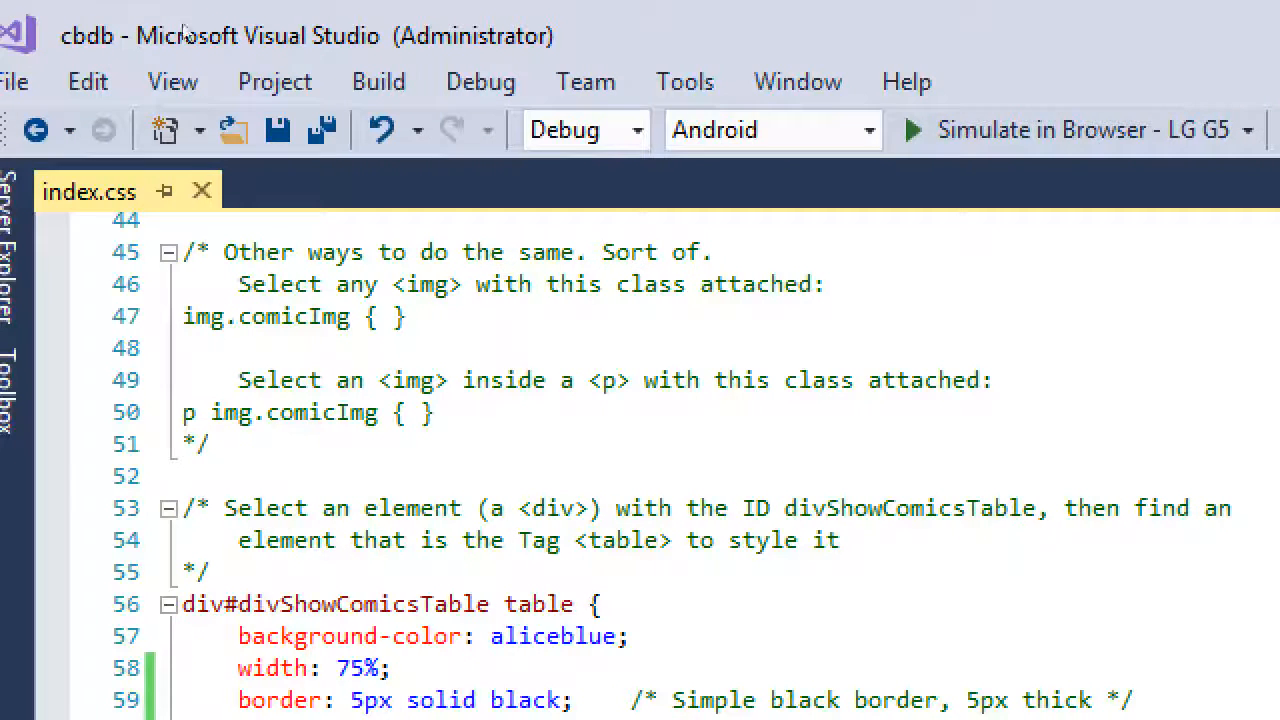
Browse the Build and Debug menus to launch the app via Simulate in Browser - LG G5.
key("alt+b")
key("Up")
key("Up")
key("Up")
key("Up")
key("Up")
key("Up")
key("Up")
key("Up")
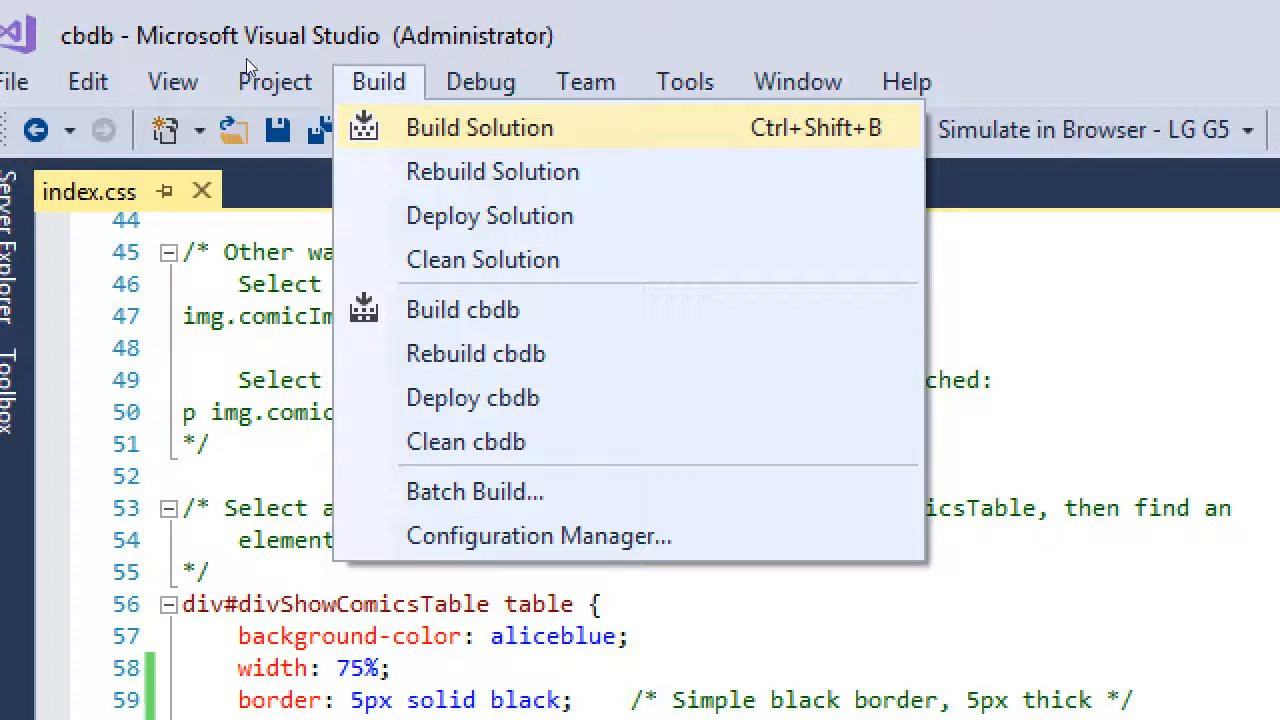
key("Right")
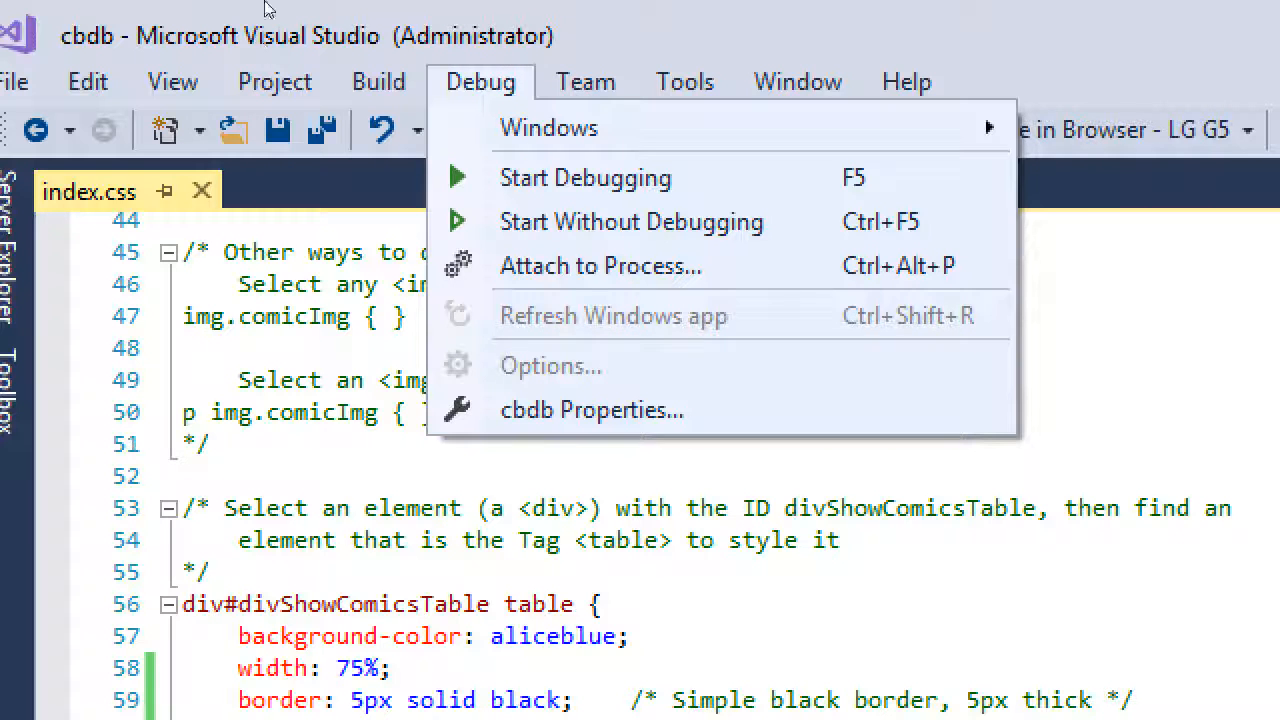
key("Escape")
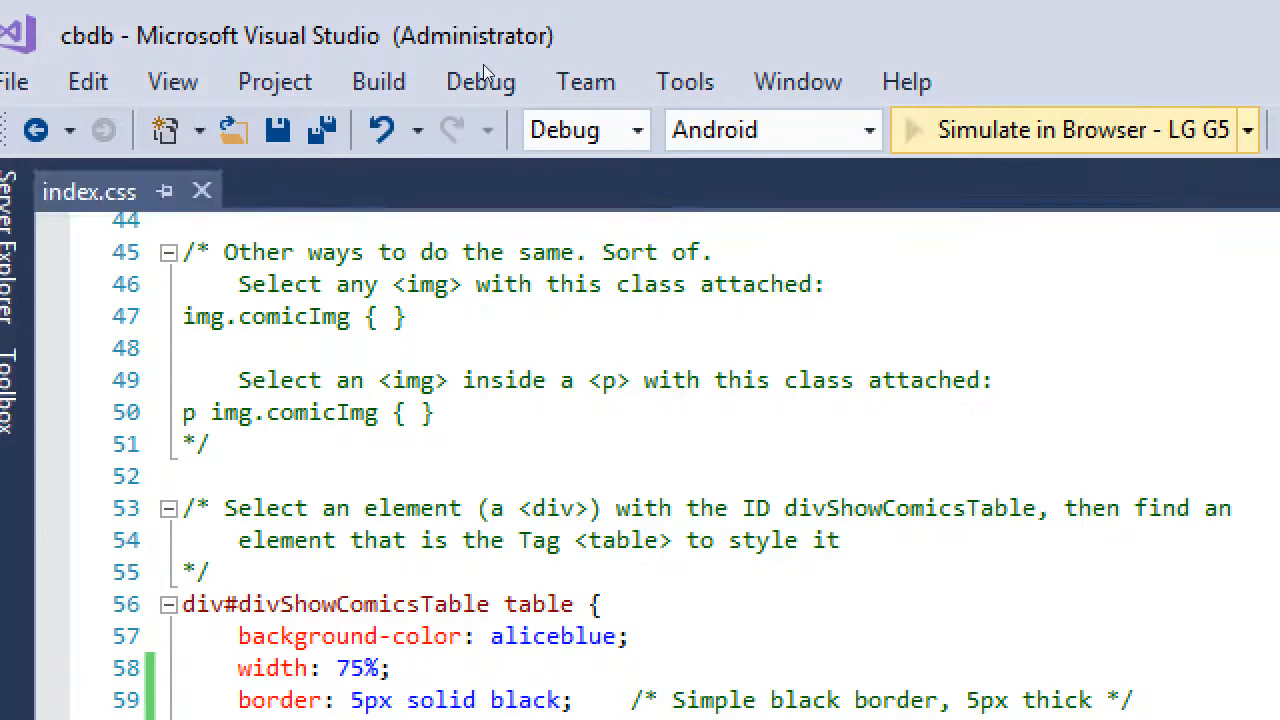
key("alt+d")
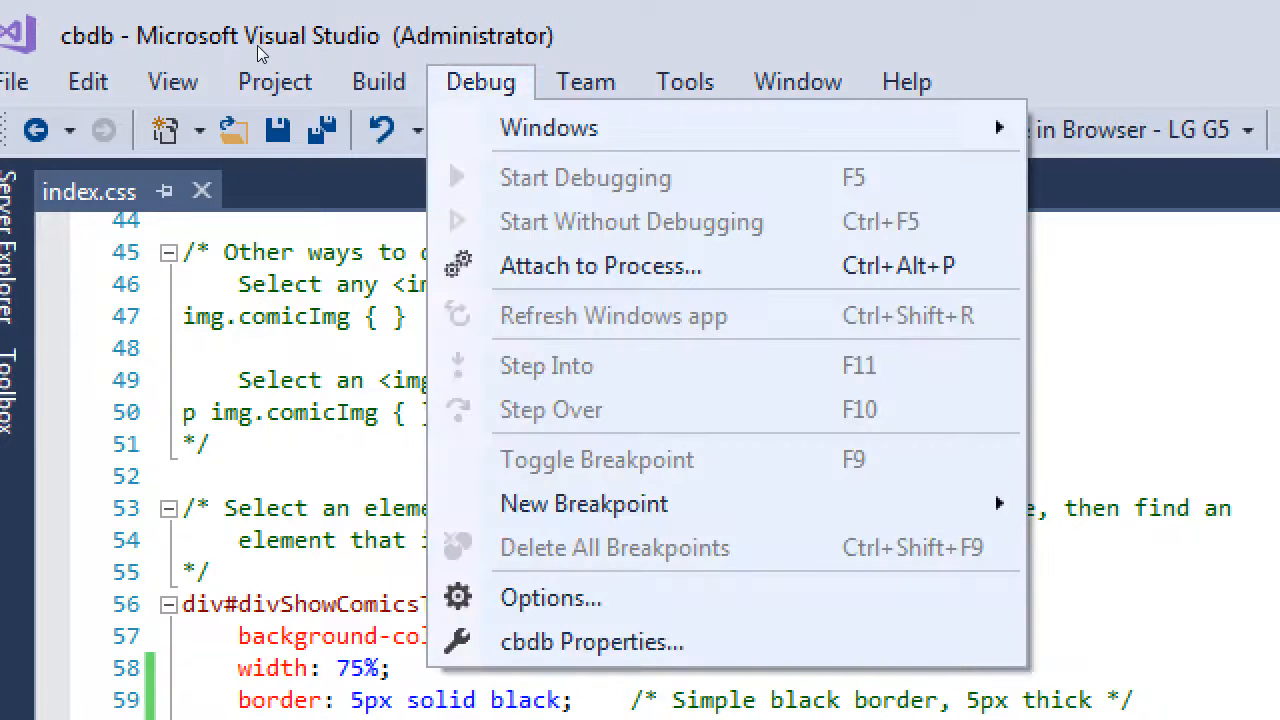
key("Right")
key("Left")
key("Left")
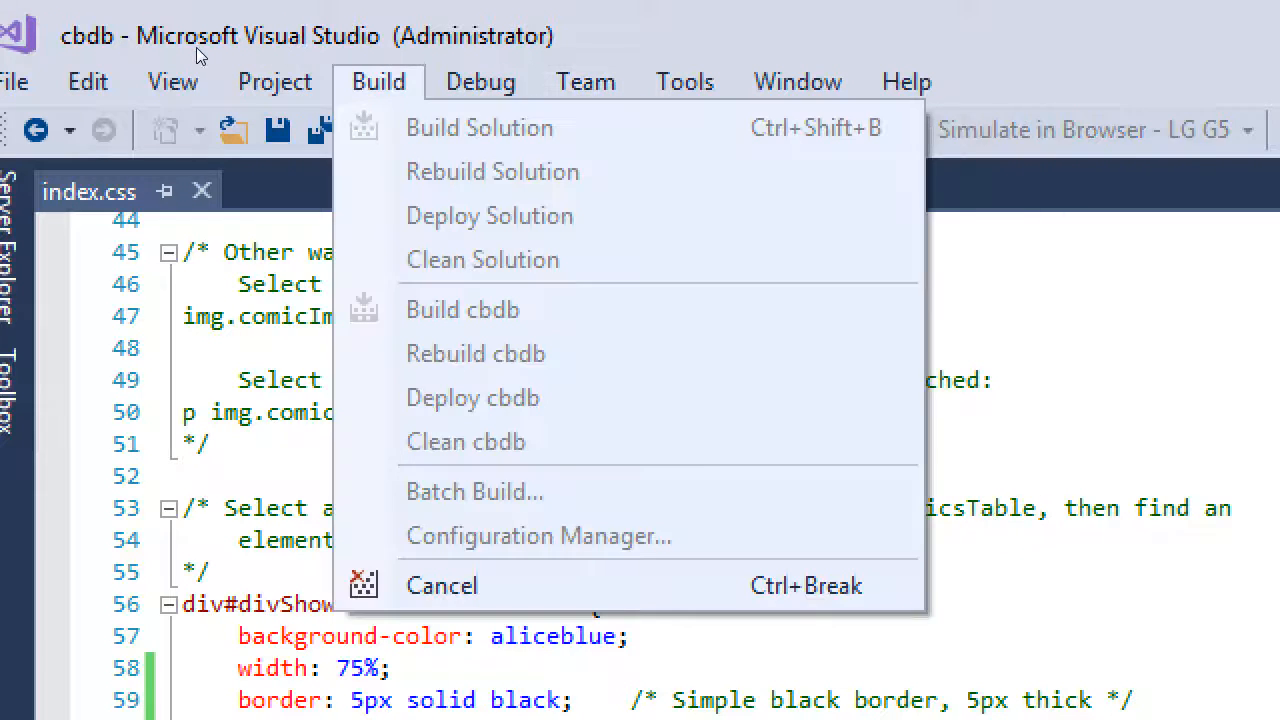
key("Down")
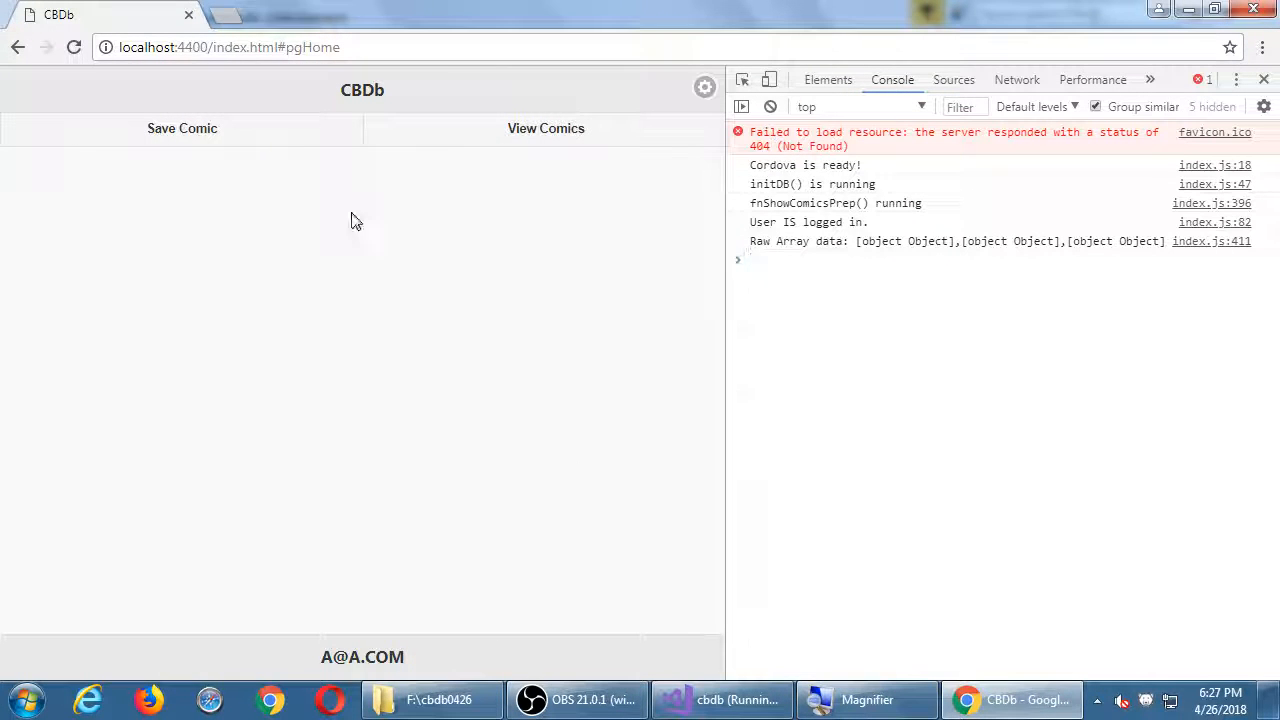
Switch the CBDb app to its View Comics page showing the purple-headed comics table.
left_click(458, 150)
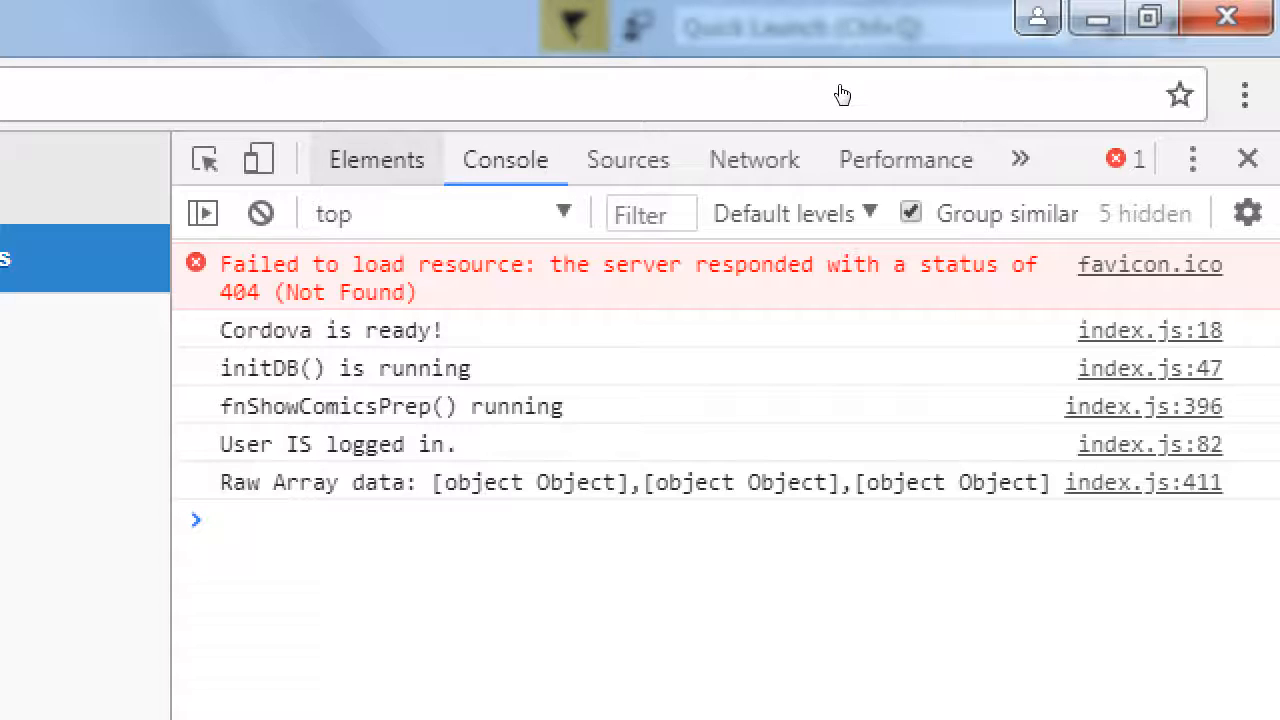
Show the Elements tree and start the element picker (Ctrl+Shift+C) over the Title header.
left_click(377, 160)
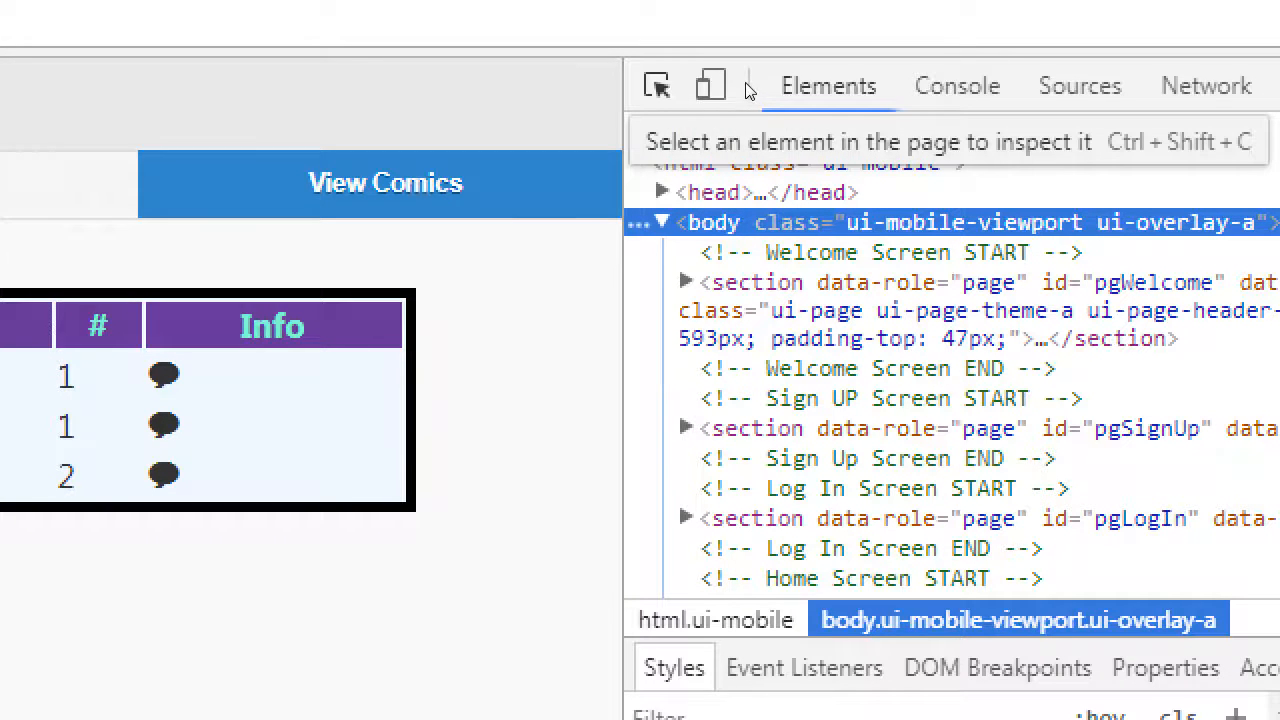
key("ctrl+shift+c")
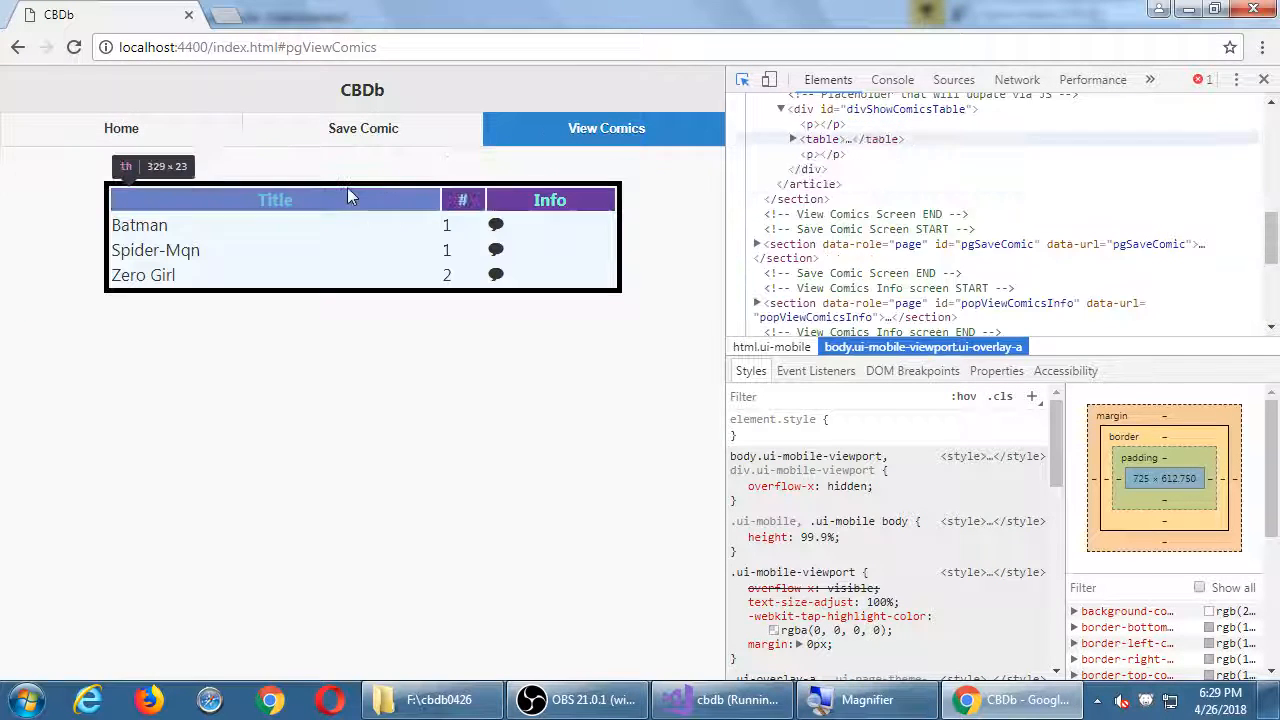
Inspect the Title header, the Batman Info cell, then the # header's rebeccapurple/aquamarine th rule.
left_click(275, 200)
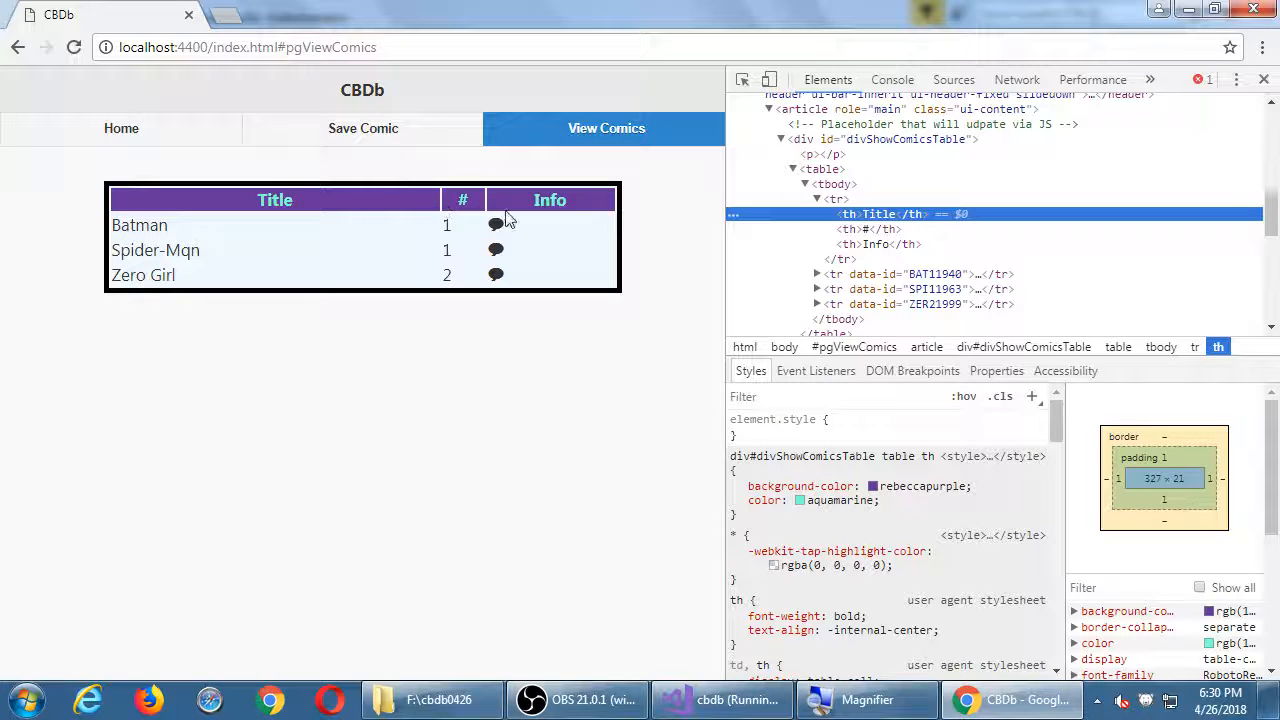
left_click(799, 459)
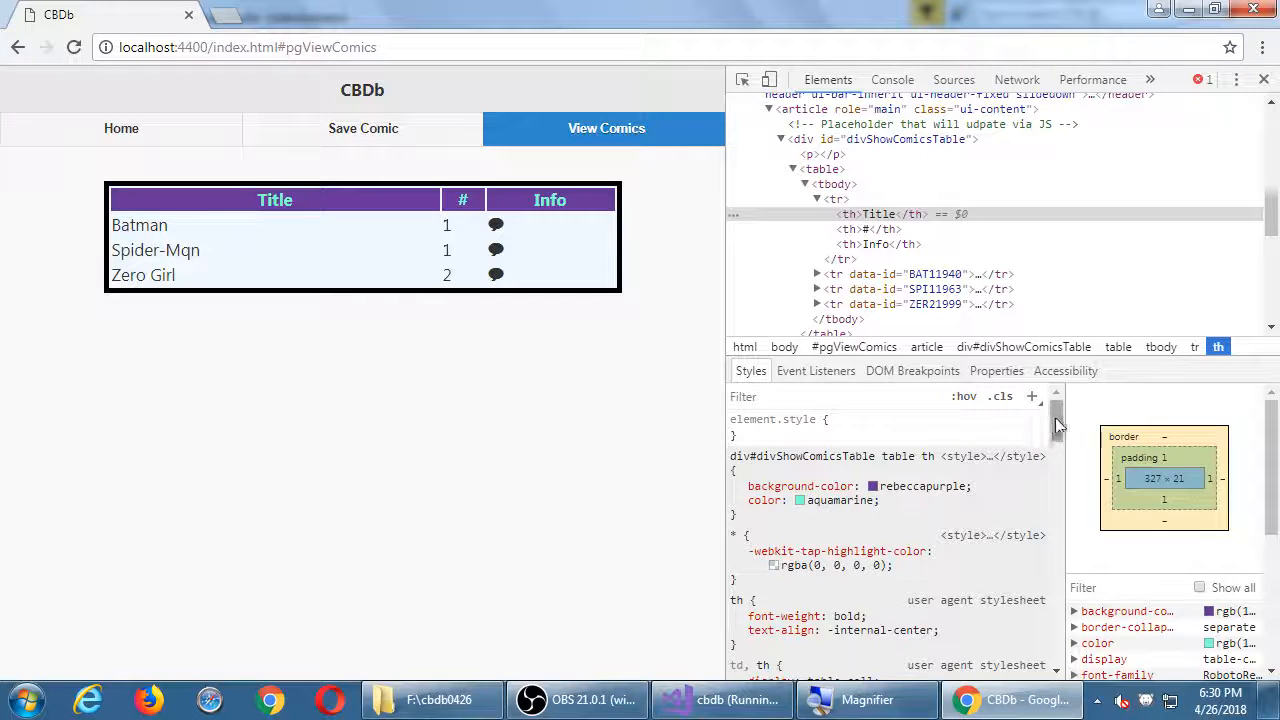
left_click_drag(1056, 417, 1035, 645)
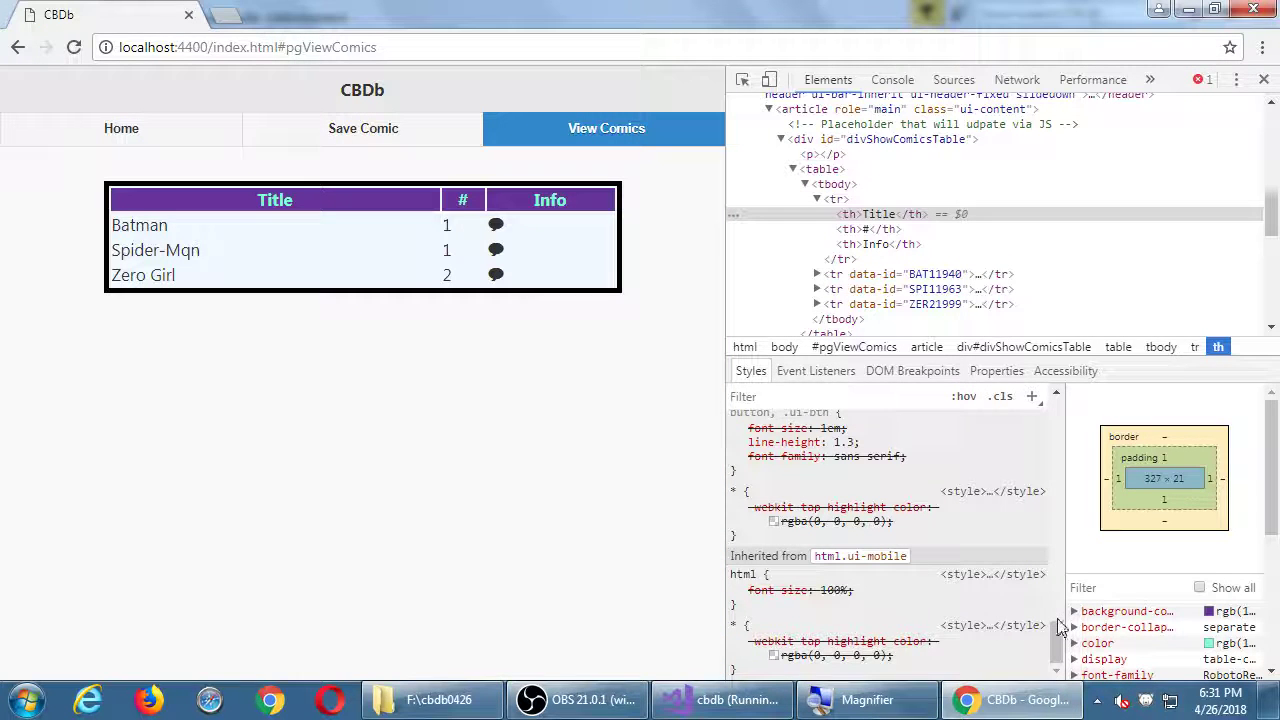
left_click_drag(1061, 627, 1053, 410)
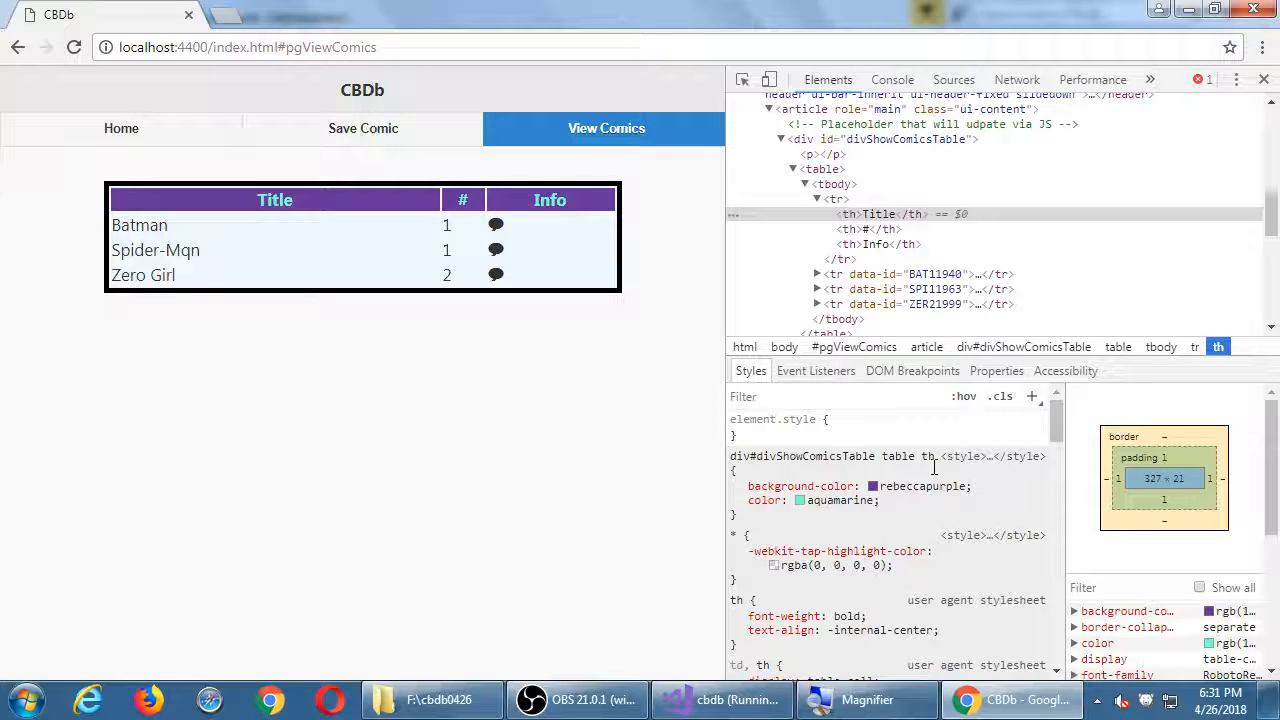
left_click(742, 80)
left_click(511, 220)
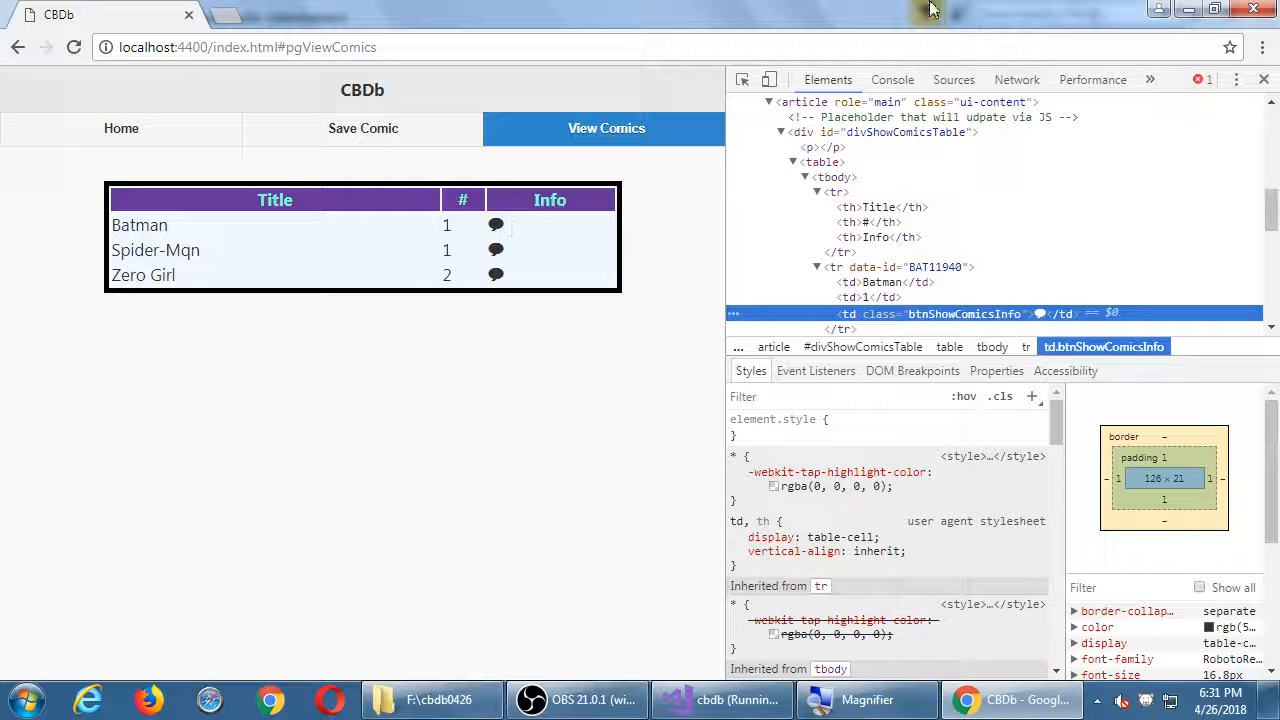
left_click(742, 79)
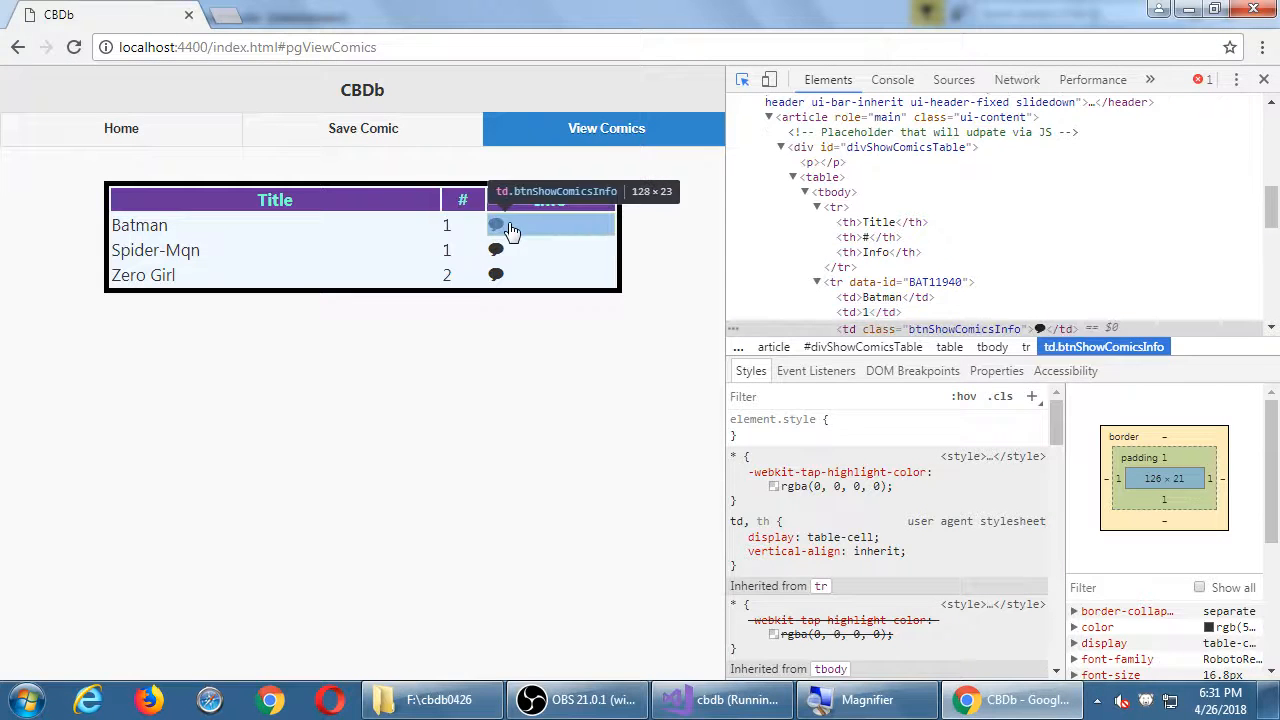
left_click(475, 207)
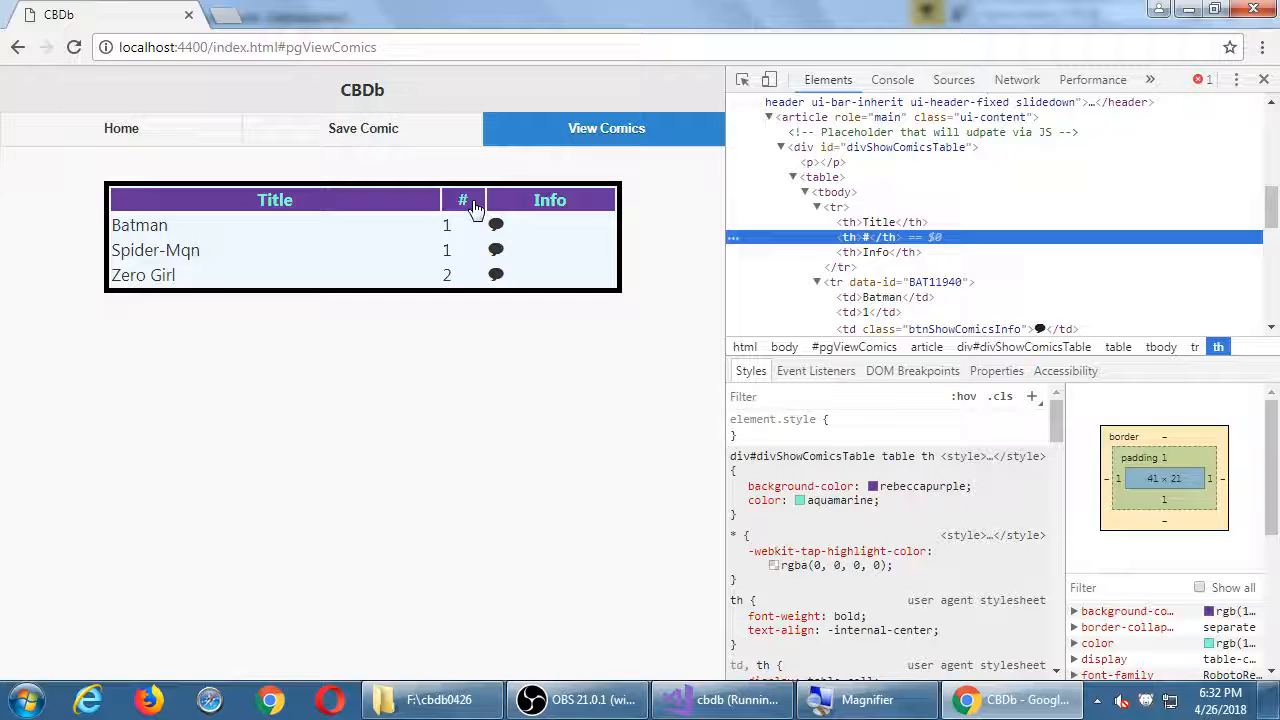
Trace the # header's computed background-color back to the th rule defining rebeccapurple.
left_click(922, 486)
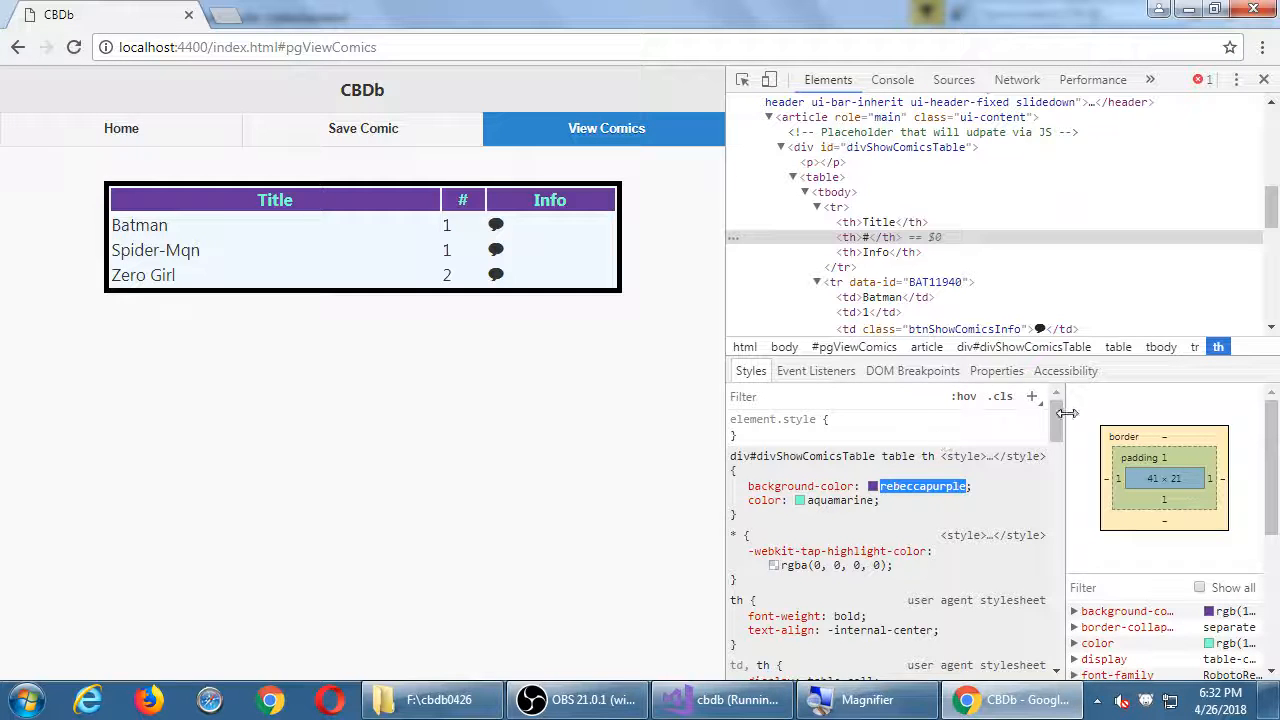
left_click_drag(1056, 432, 1055, 413)
left_click(855, 508)
left_click(912, 490)
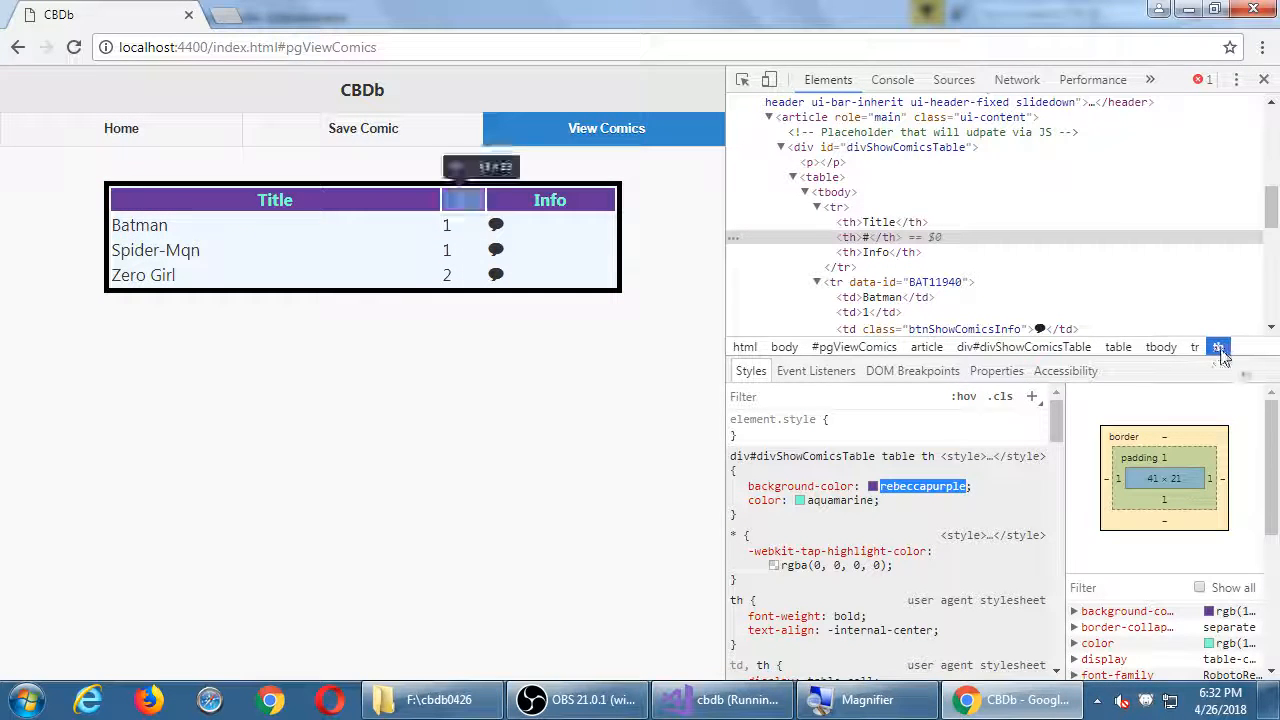
left_click_drag(1057, 443, 1003, 445)
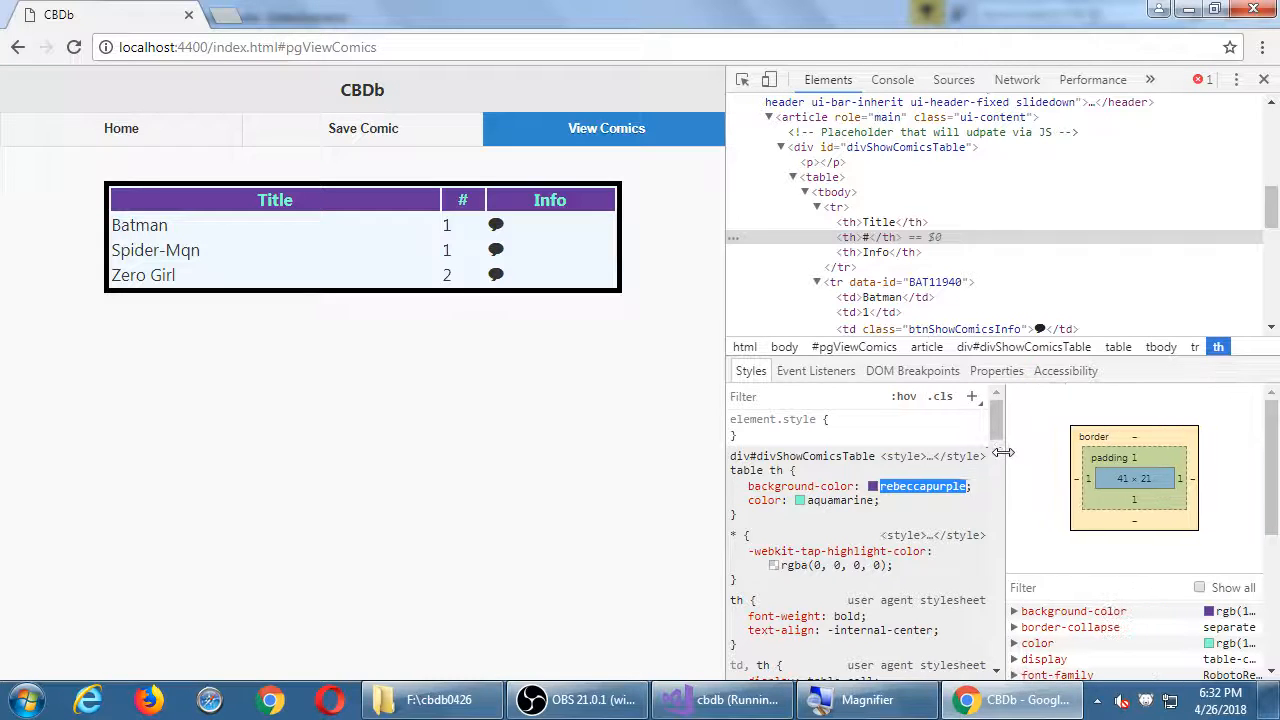
left_click(1234, 613)
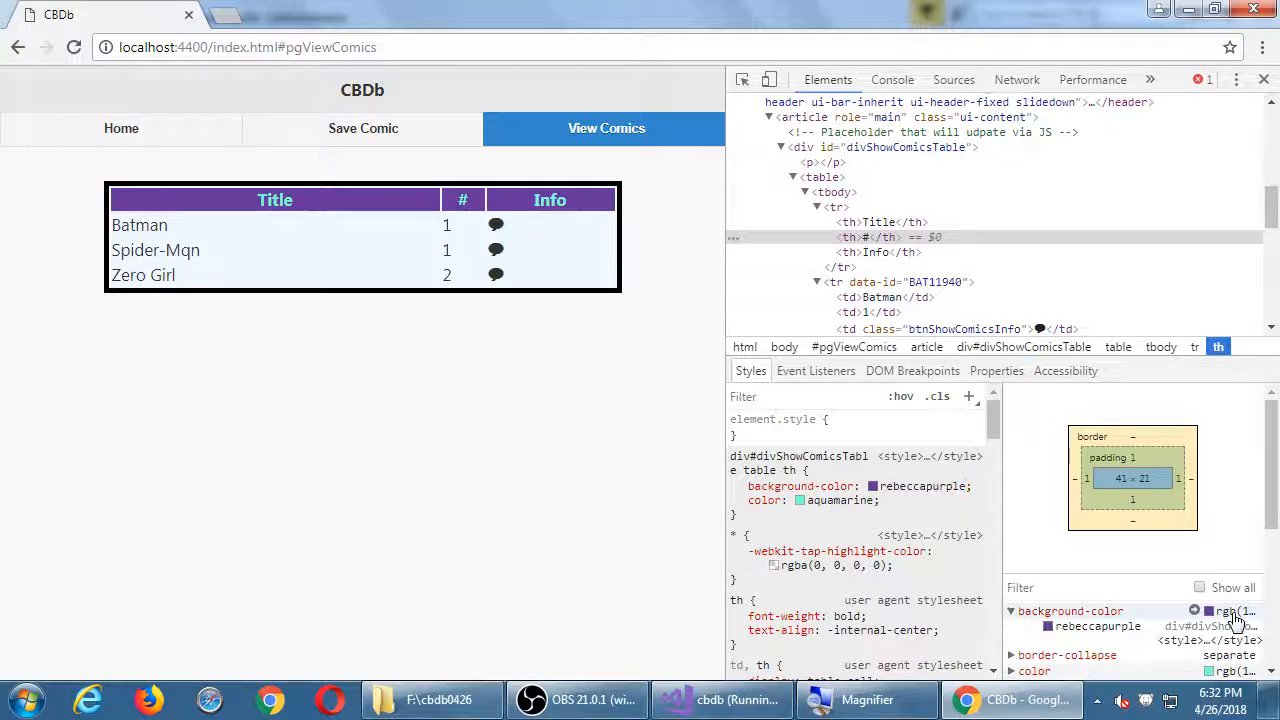
left_click(1033, 626)
Peek at the rebeccapurple copy options and the aquamarine value without changing them.
left_click(910, 488)
right_click(910, 490)
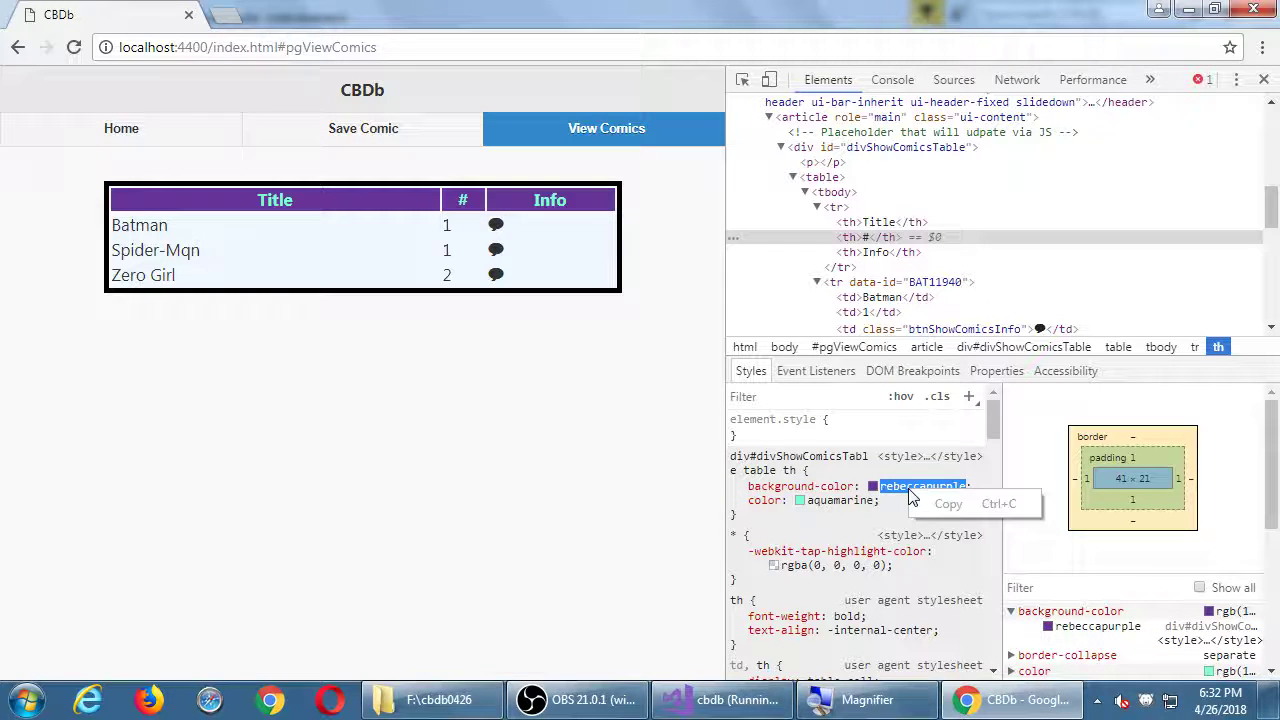
key("Escape")
left_click(840, 502)
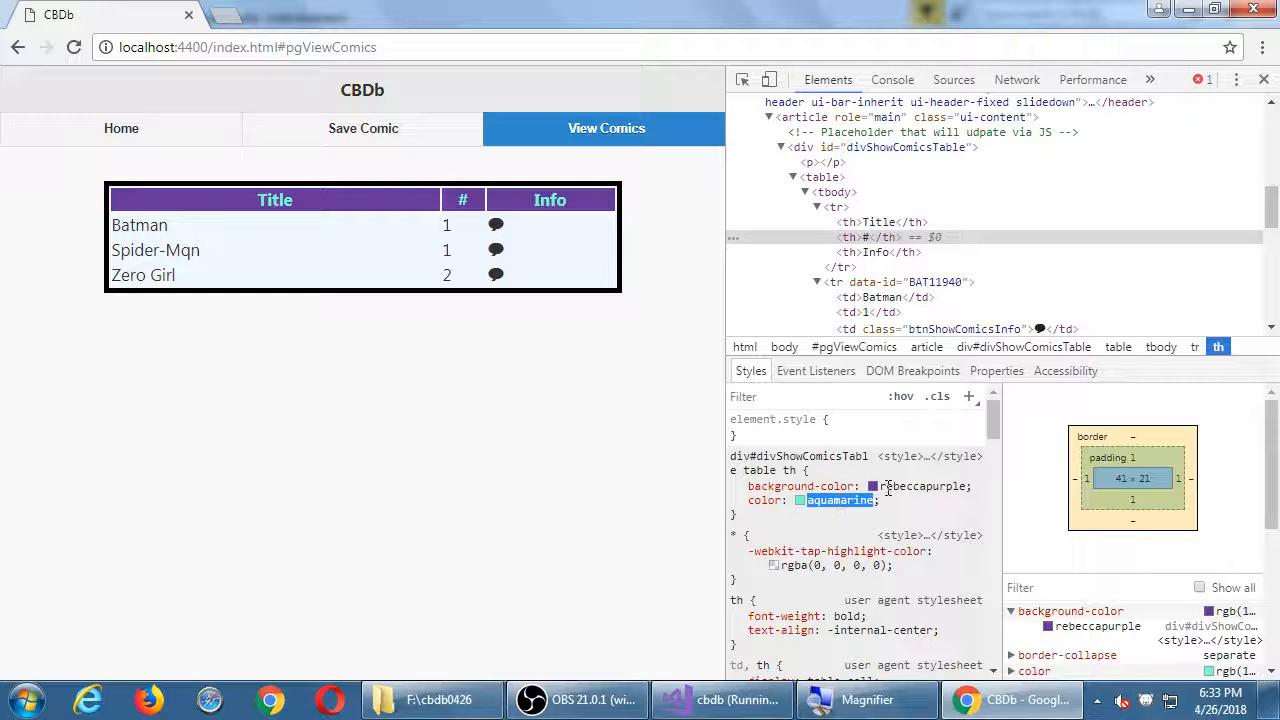
key("Escape")
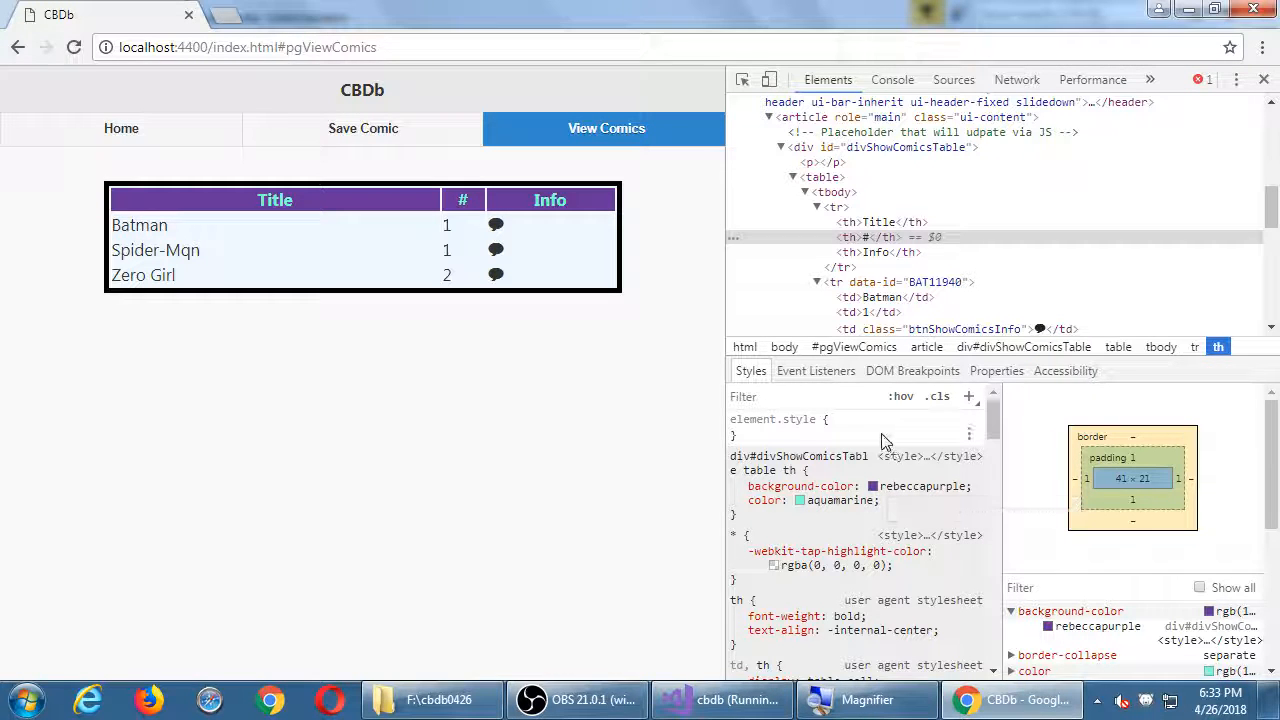
left_click(883, 440)
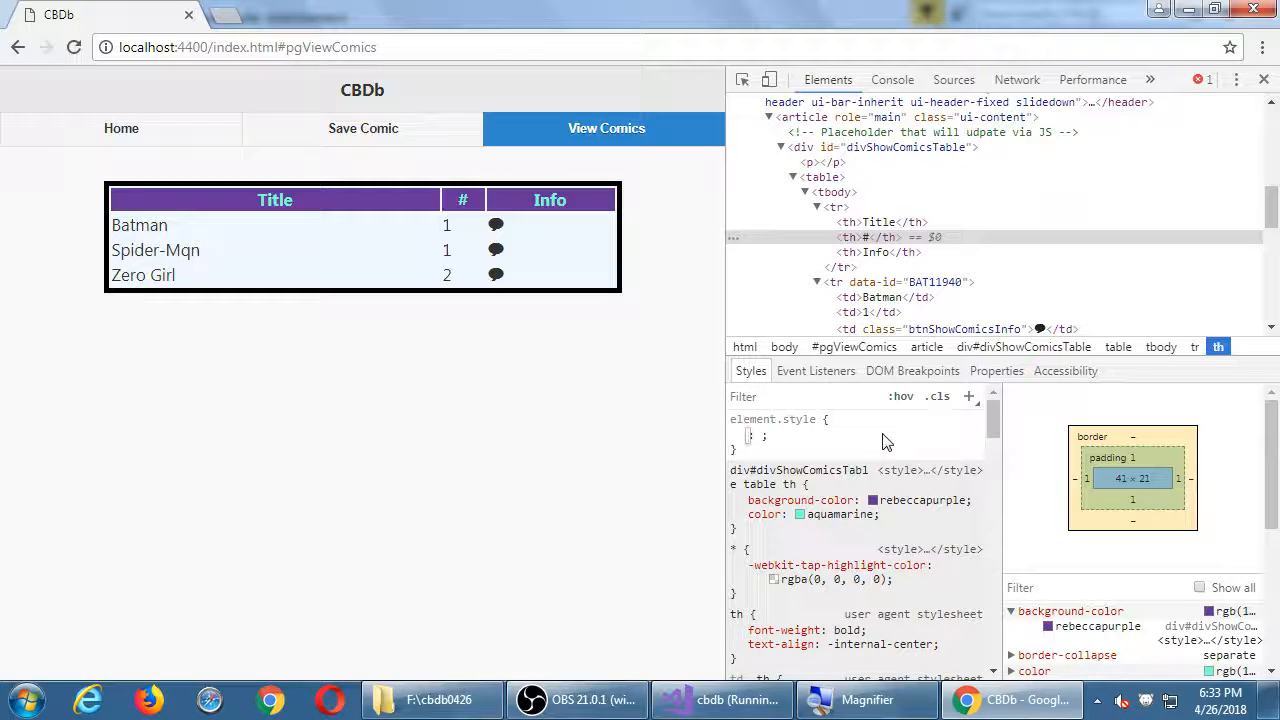
type("ba")
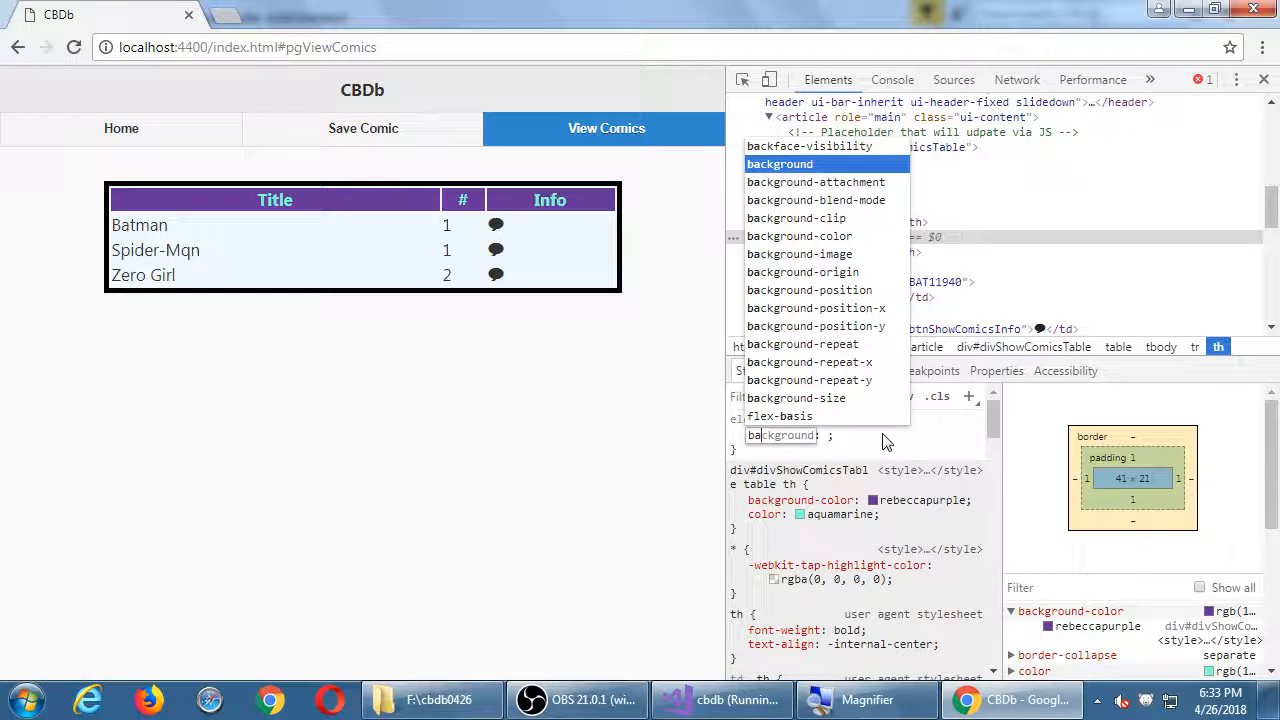
key("Down")
key("Down")
key("Down")
key("Down")
key("Return")
type("ed;")
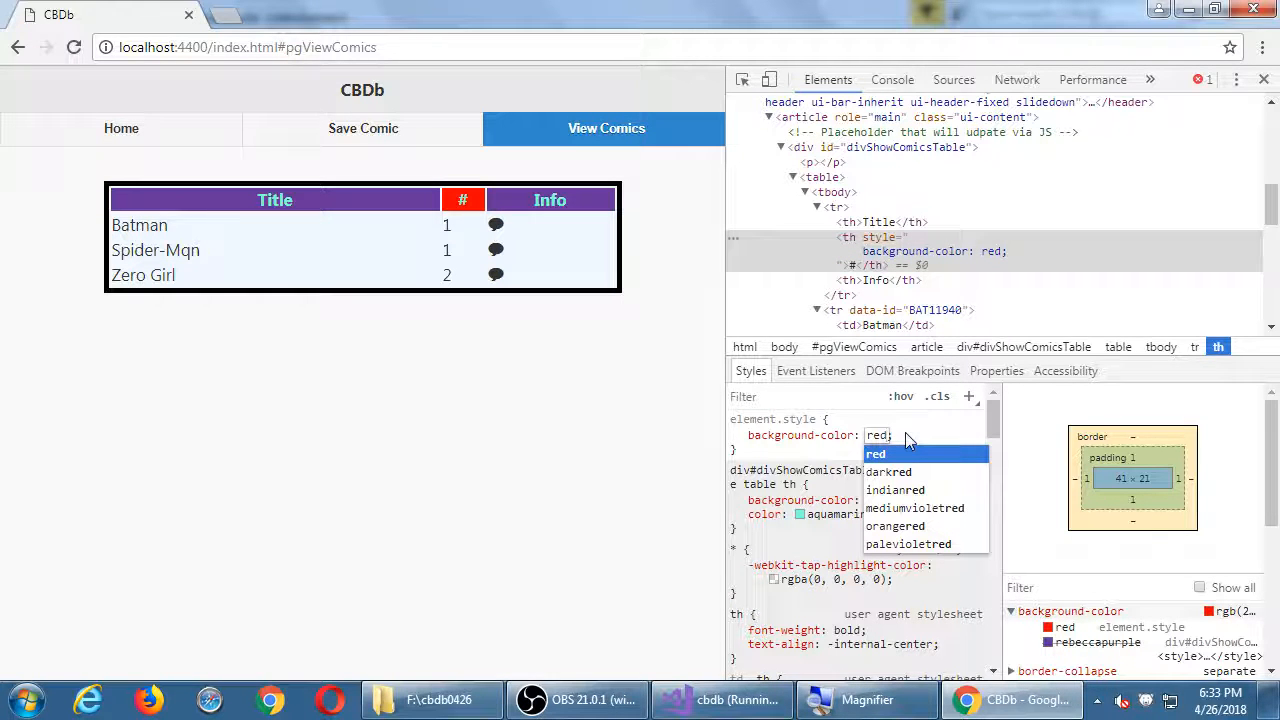
key("Escape")
key("Escape")
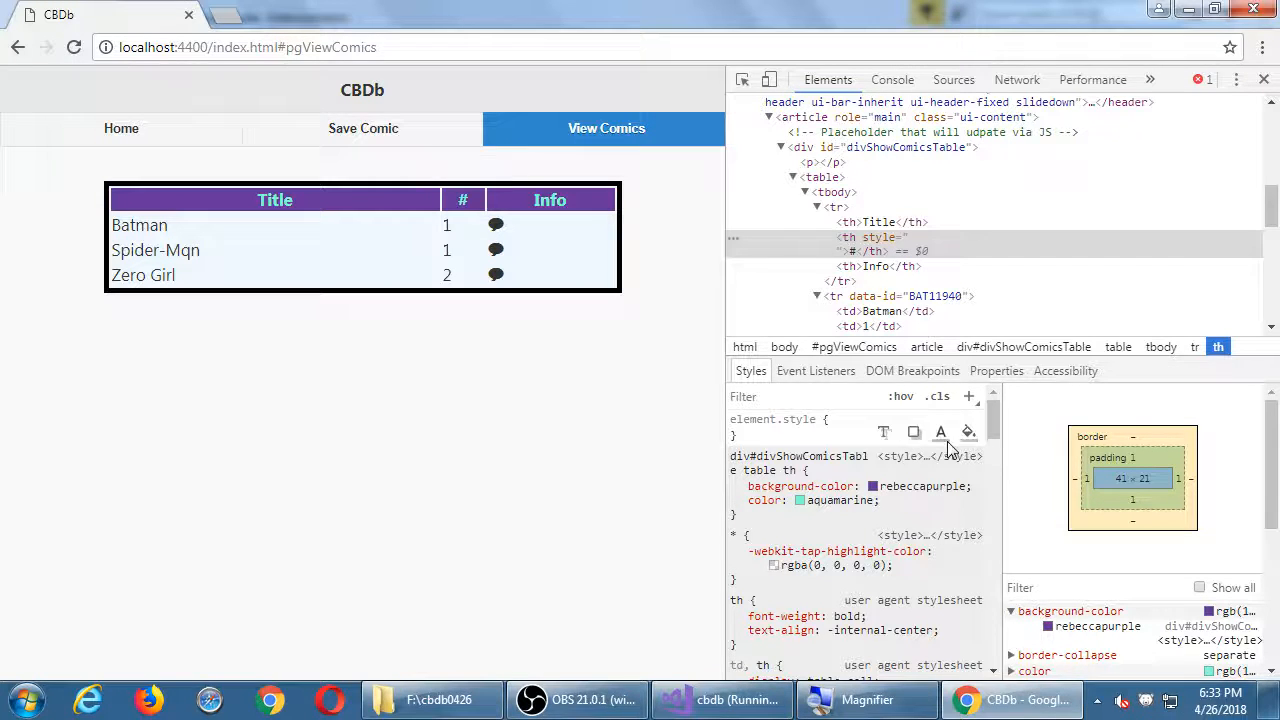
Add an inline color to the # header, first fuchsia then changed to chocolate.
key("super+plus")
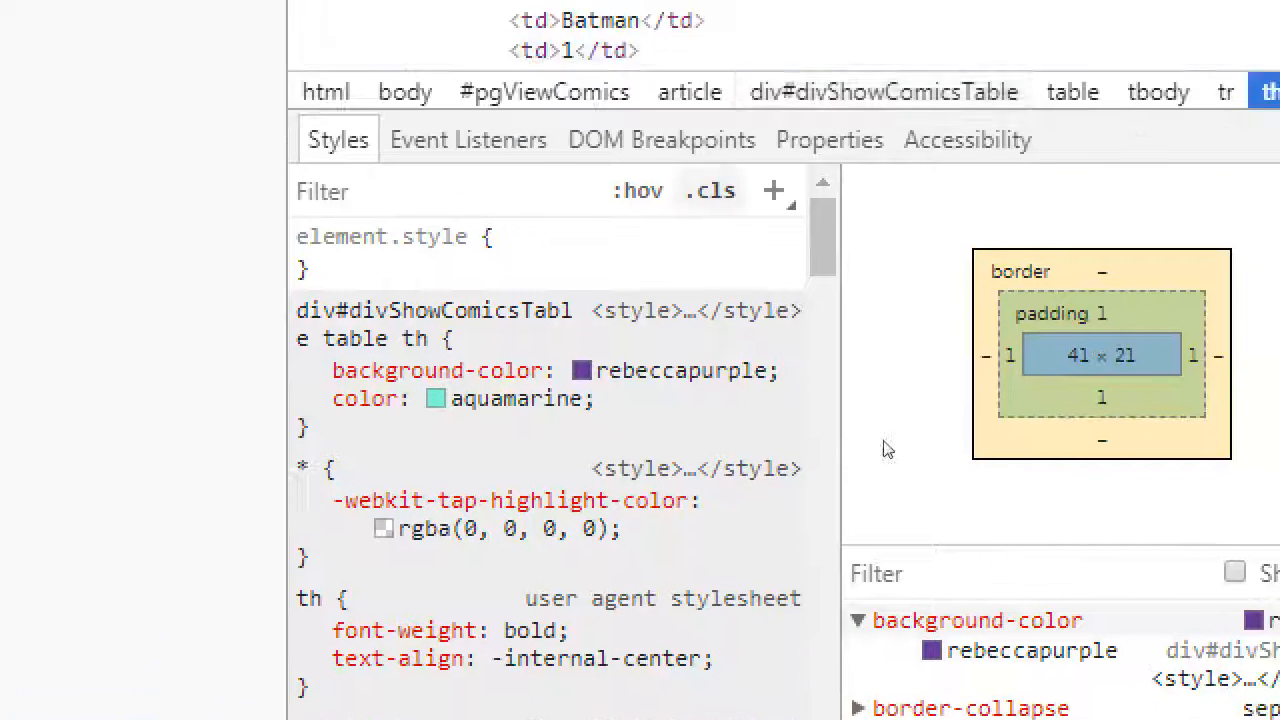
key("Tab")
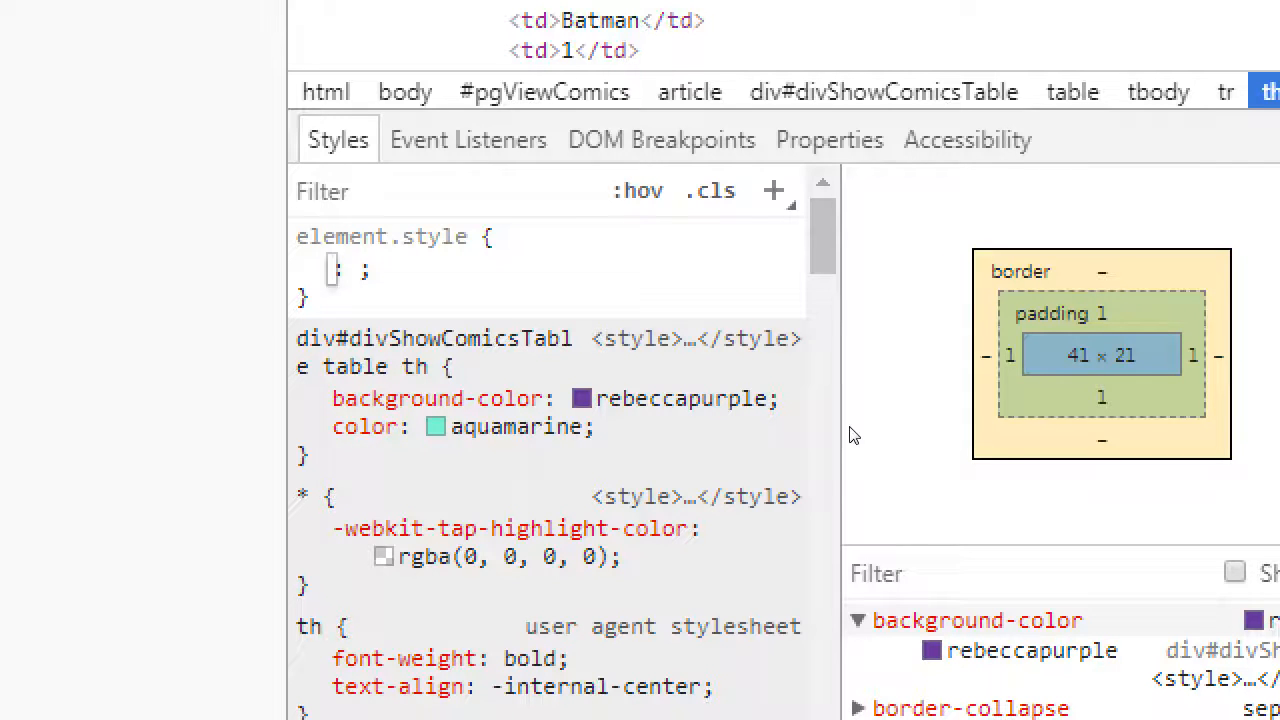
type("color")
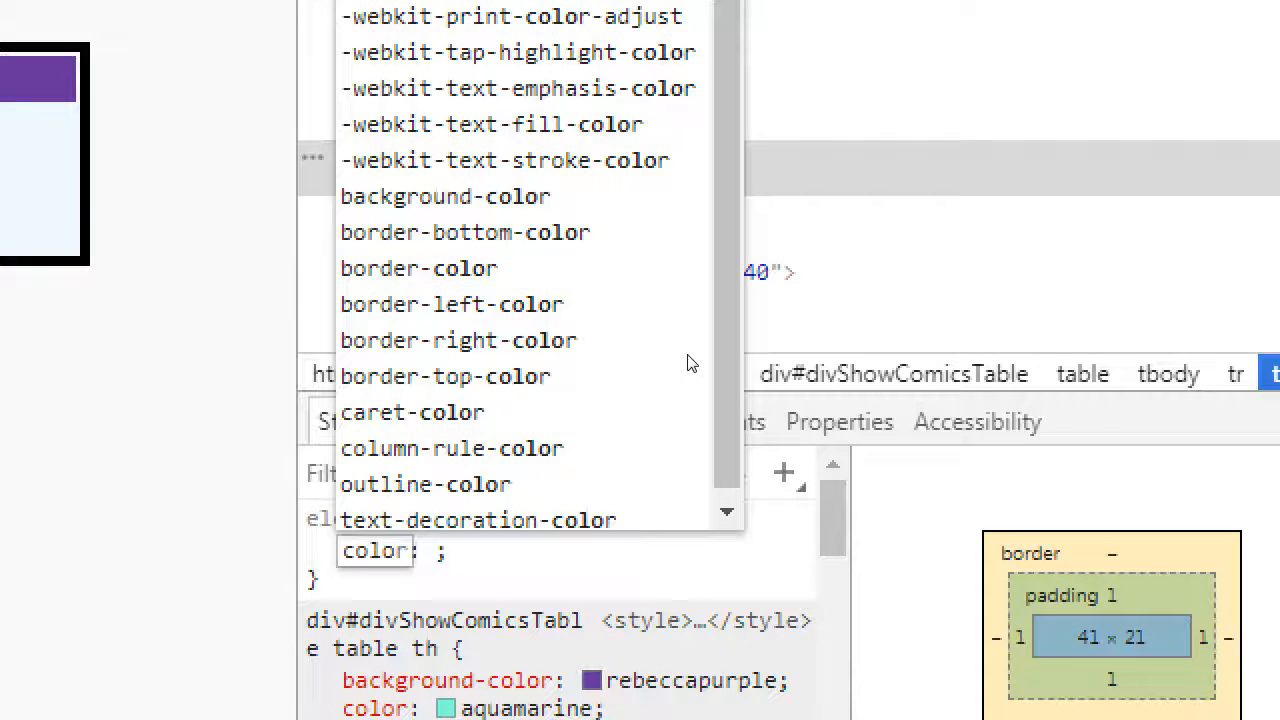
key("Tab")
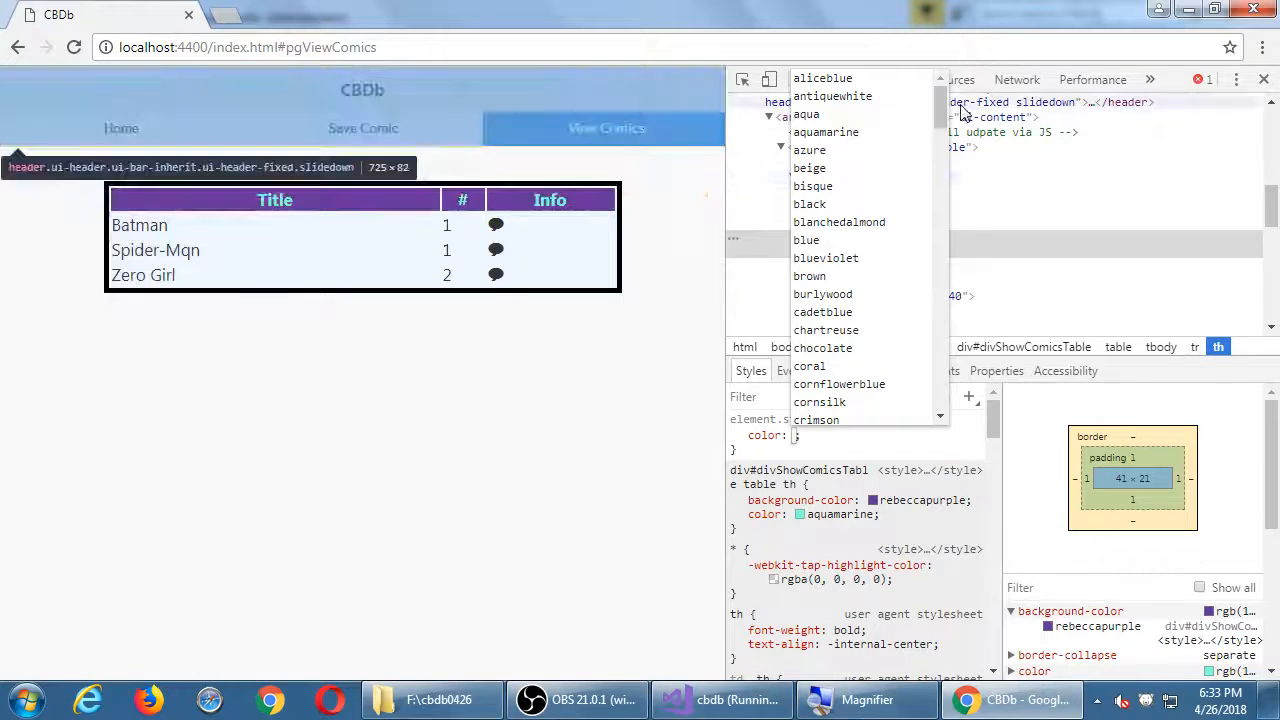
left_click_drag(941, 113, 951, 195)
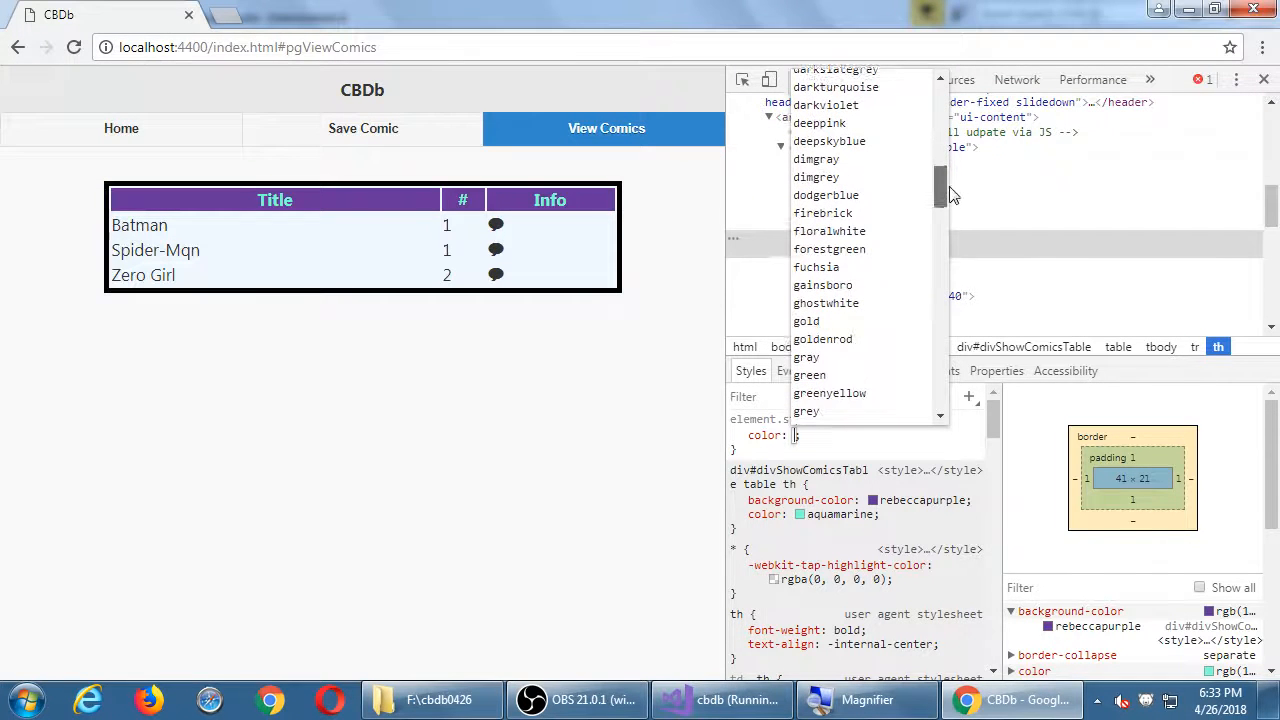
left_click(866, 268)
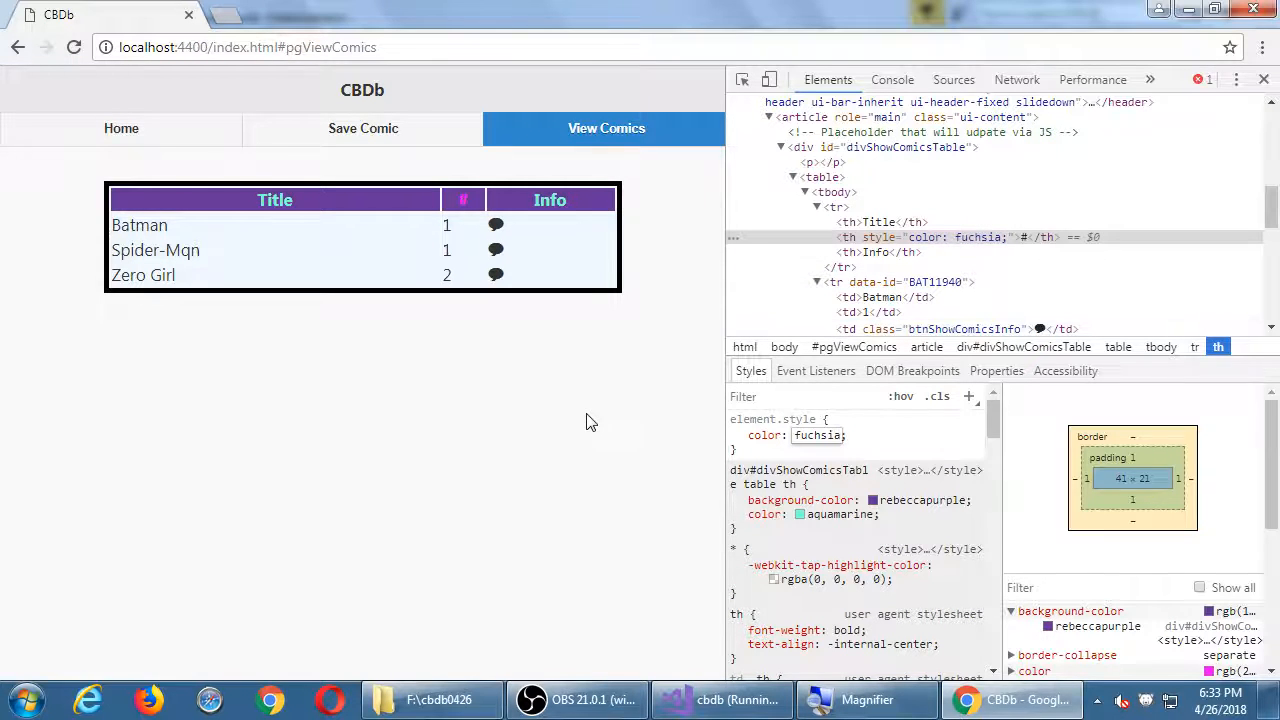
key("Return")
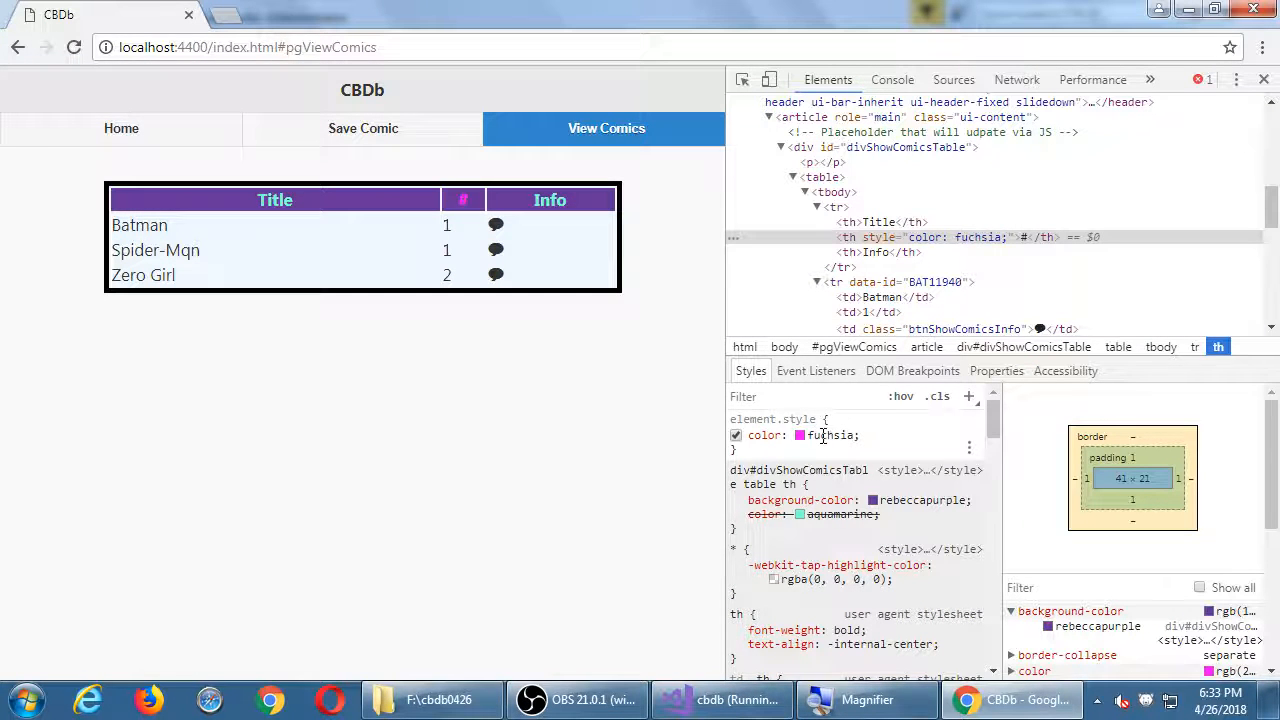
left_click(824, 436)
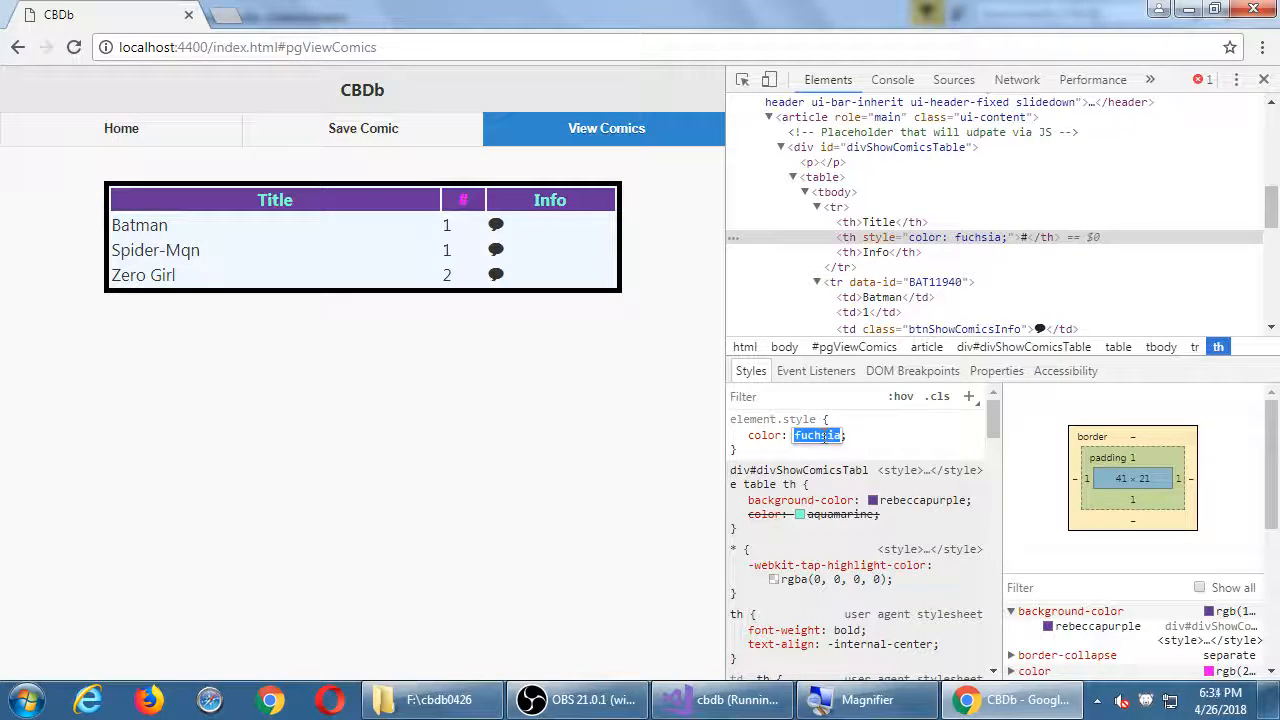
key("BackSpace")
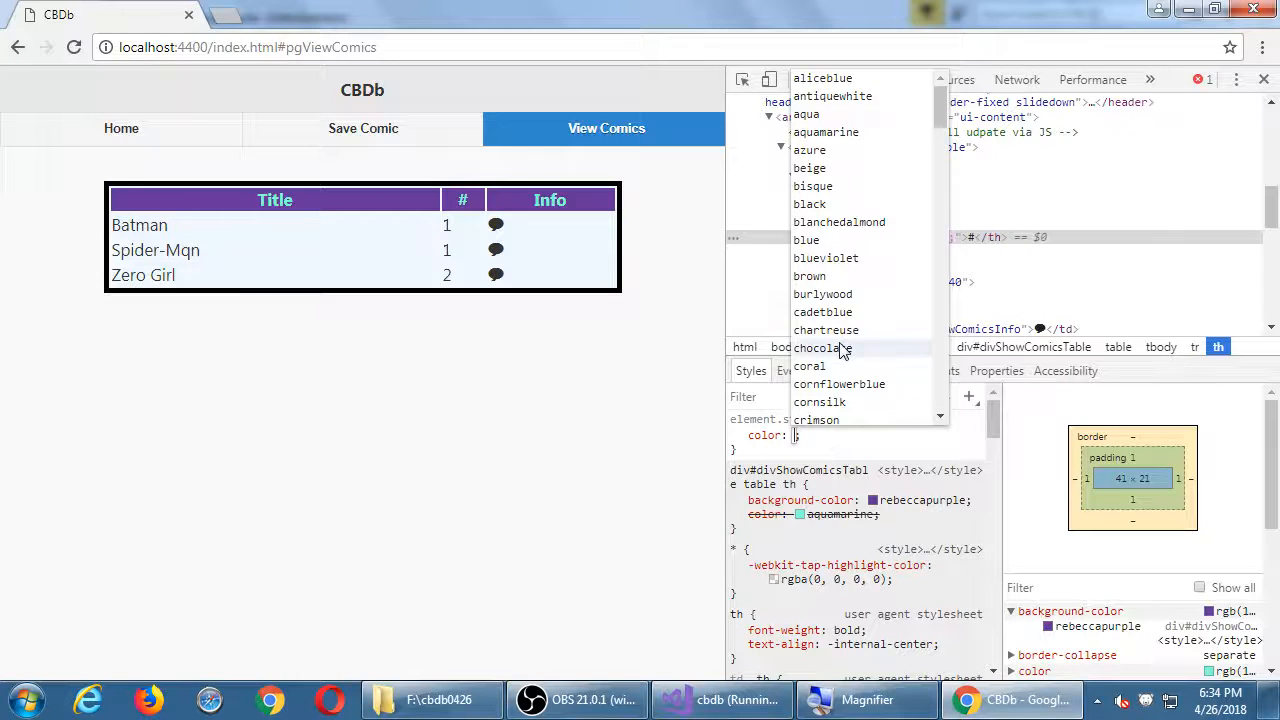
left_click(843, 350)
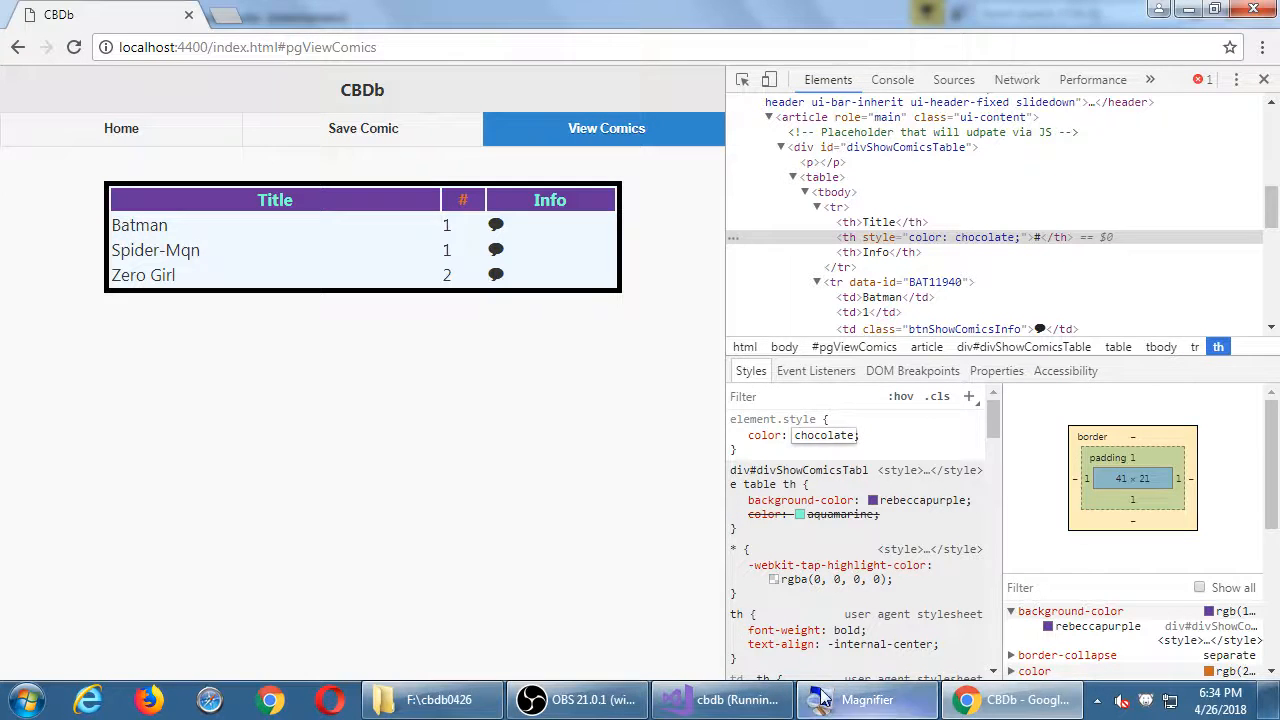
left_click(750, 702)
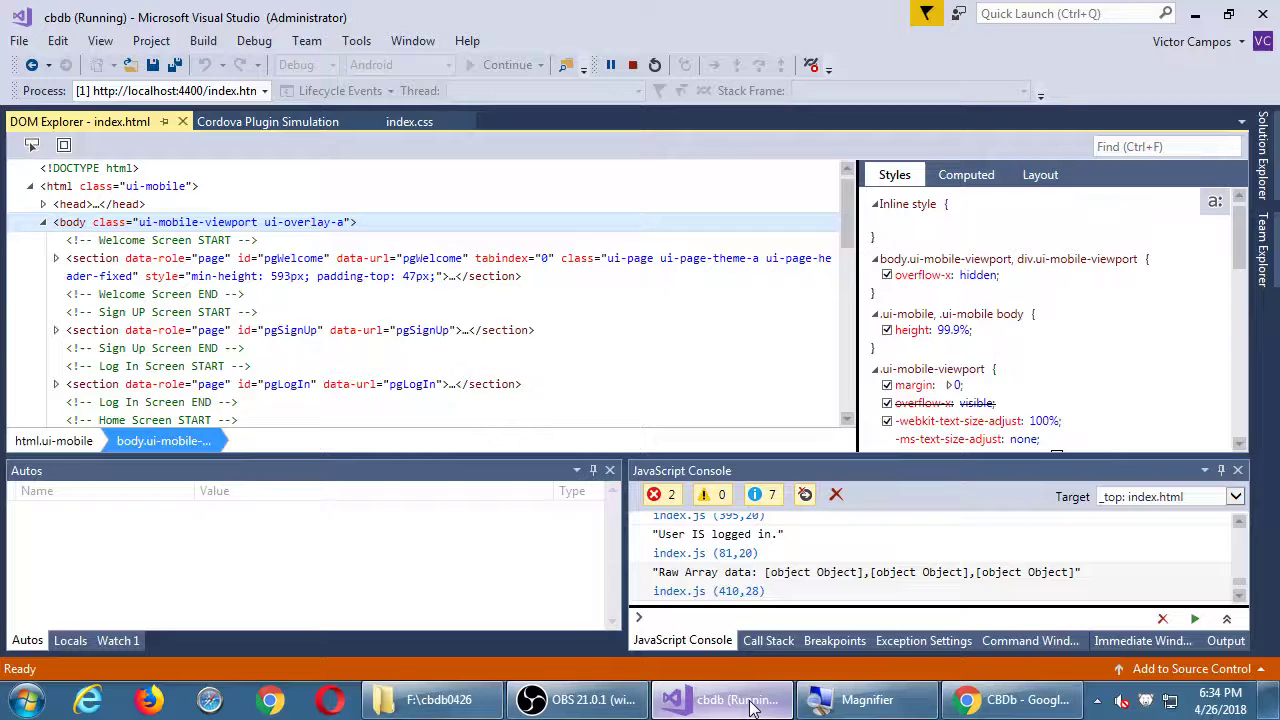
left_click(406, 121)
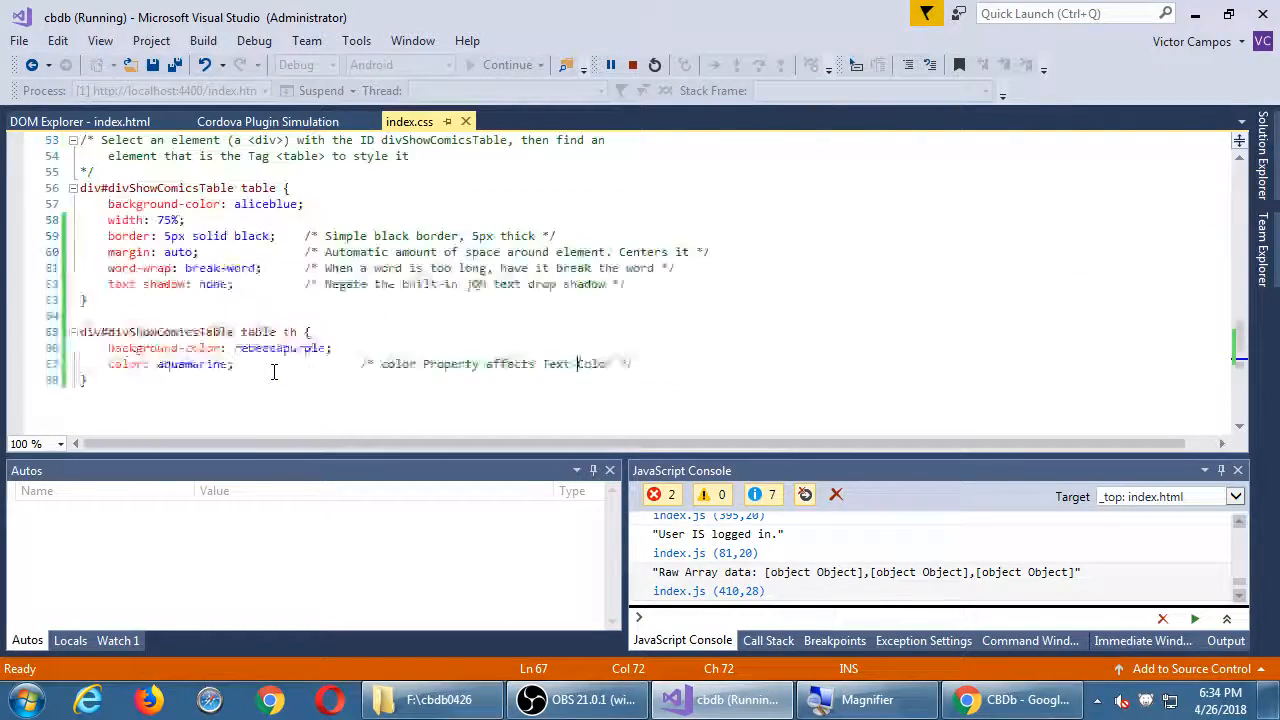
key("super+plus")
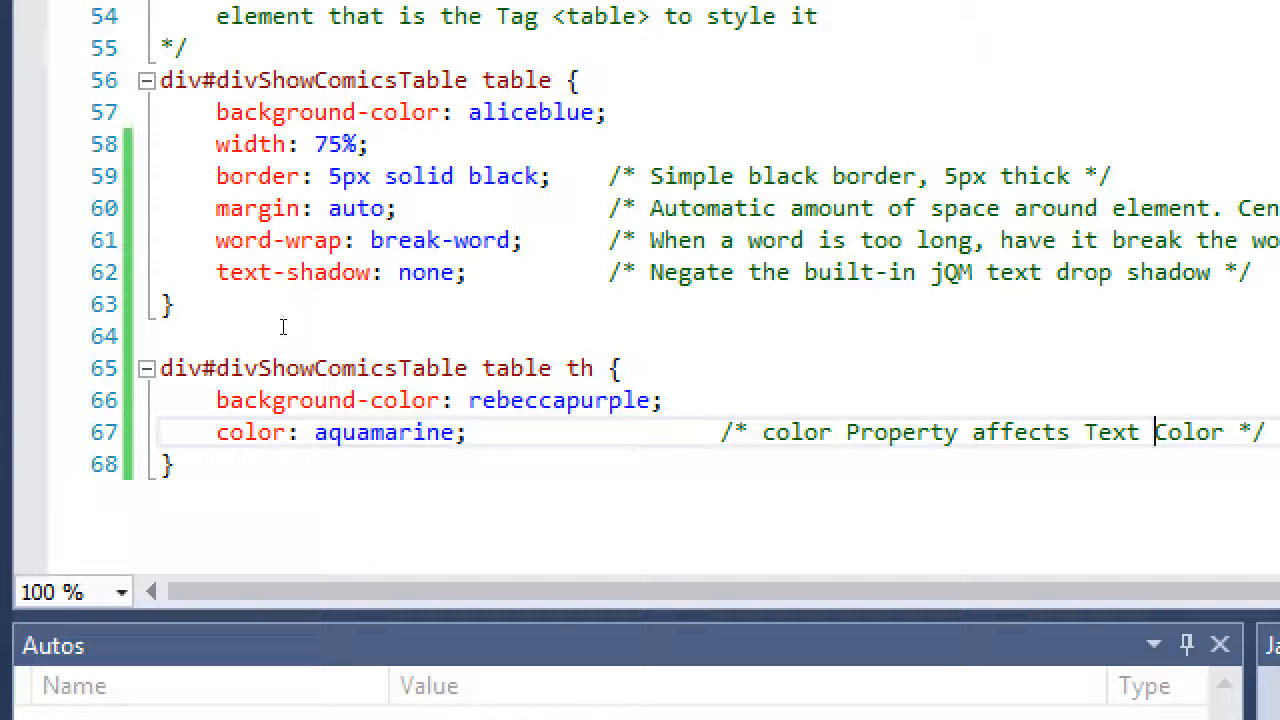
key("Up")
key("Up")
key("ctrl+Left")
key("ctrl+Left")
key("shift+Home")
key("Delete")
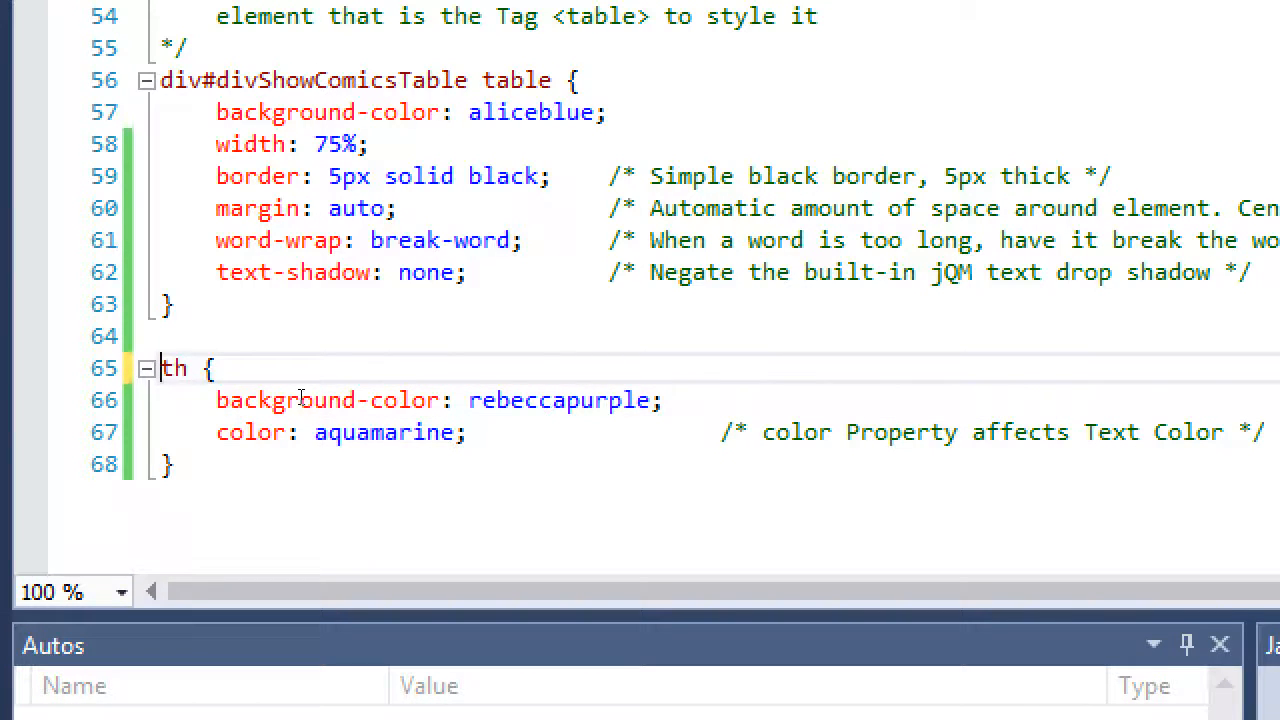
type("div#divShowComicsTable table")
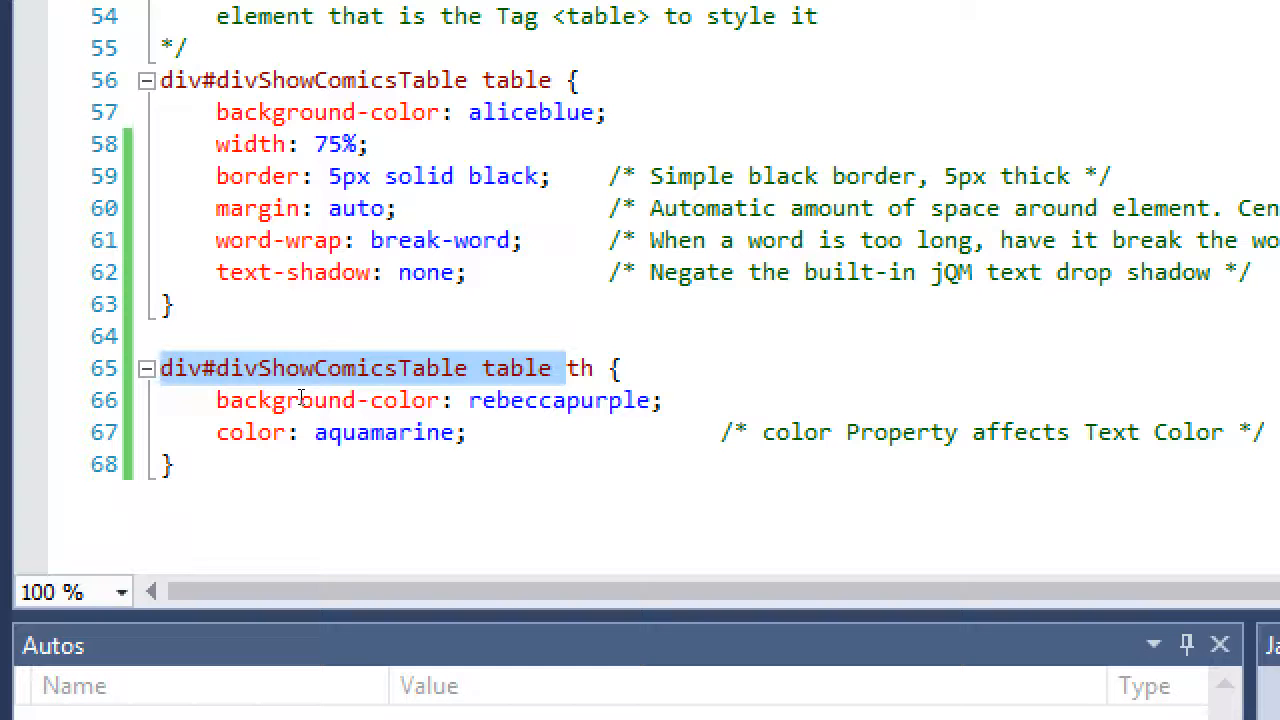
key("super+minus")
key("Left")
key("alt+Tab")
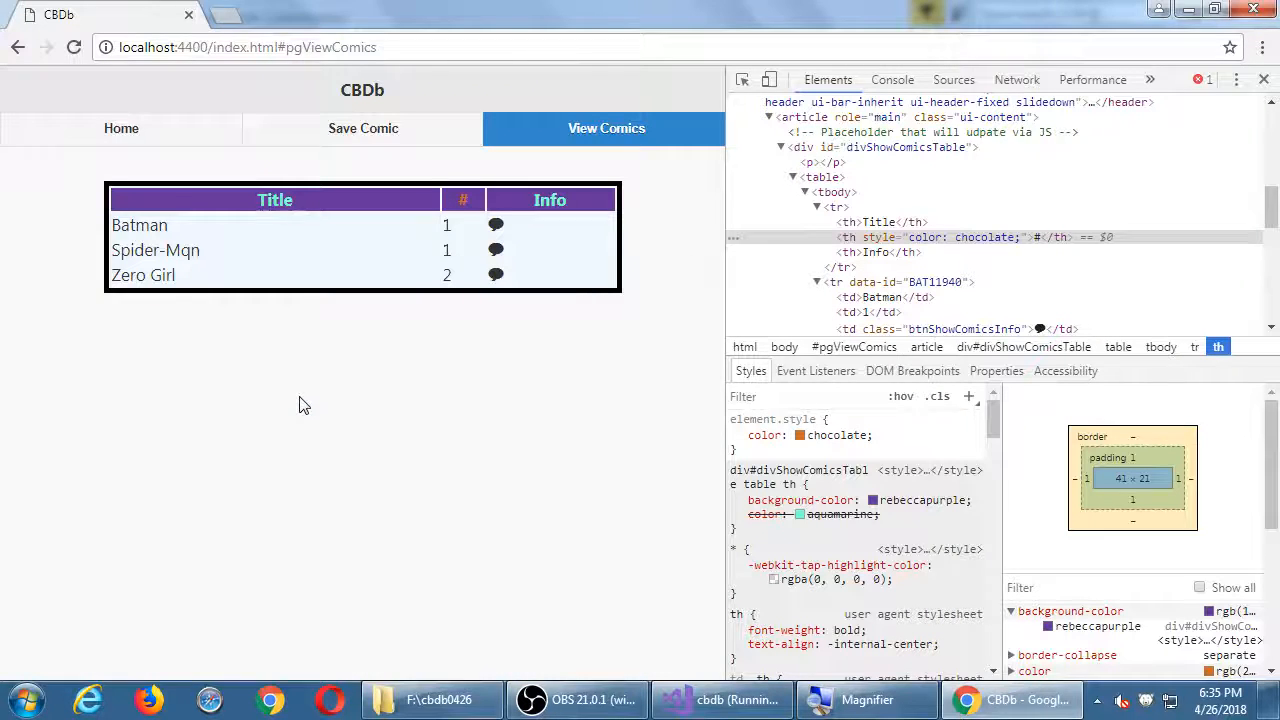
Add an inline background-color of plain pink to the # header after previewing hotpink.
mouse_move(838, 435)
left_click(885, 445)
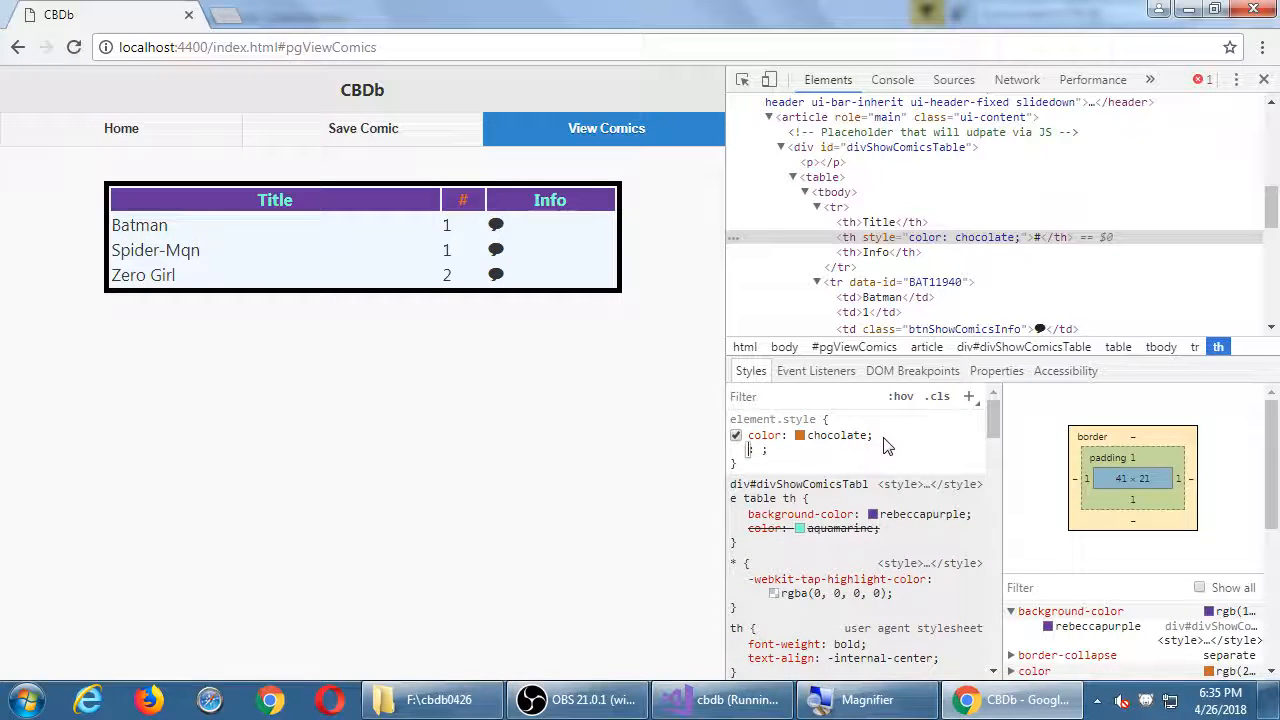
type("b")
type("ackground")
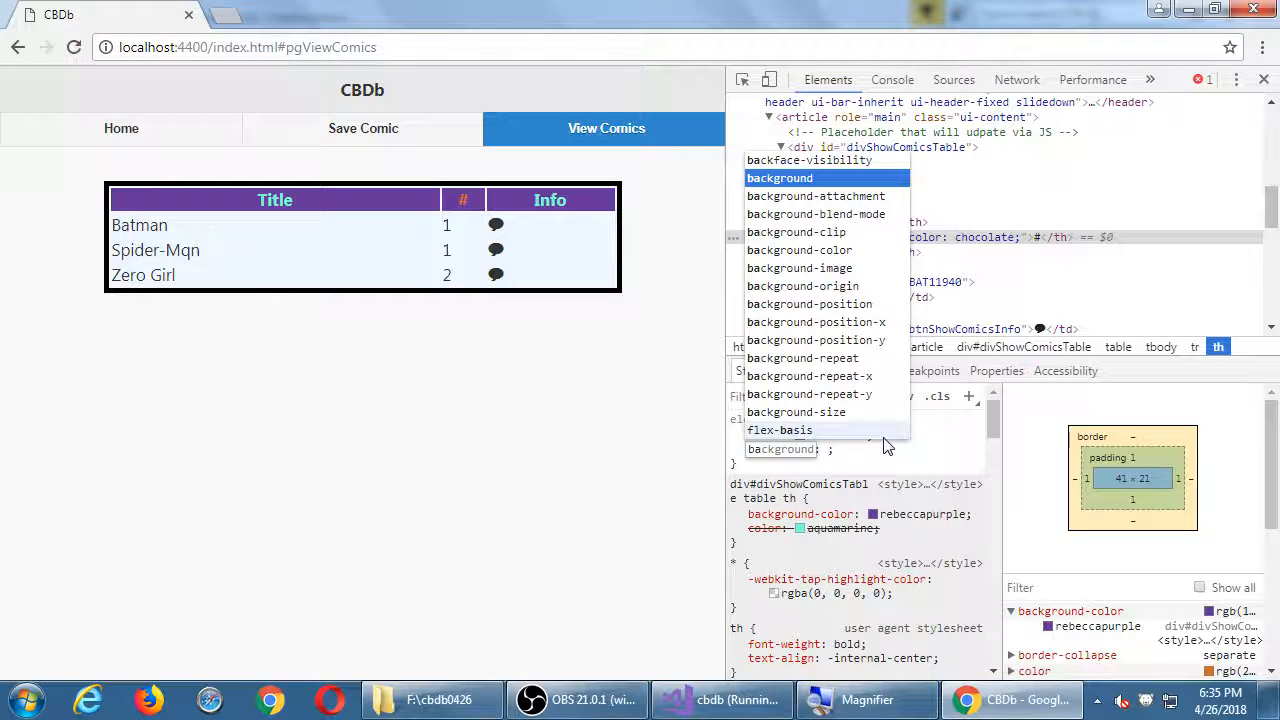
key("Down")
key("Down")
key("Down")
key("Return")
type("p")
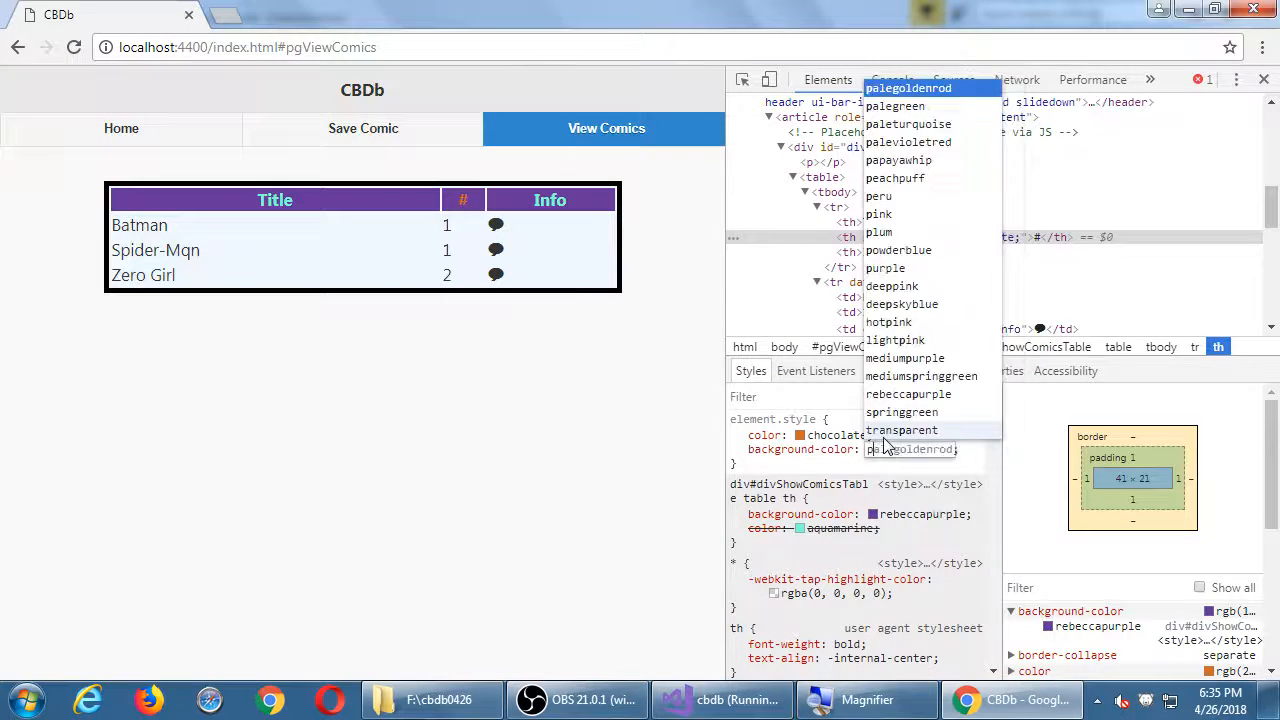
type("i")
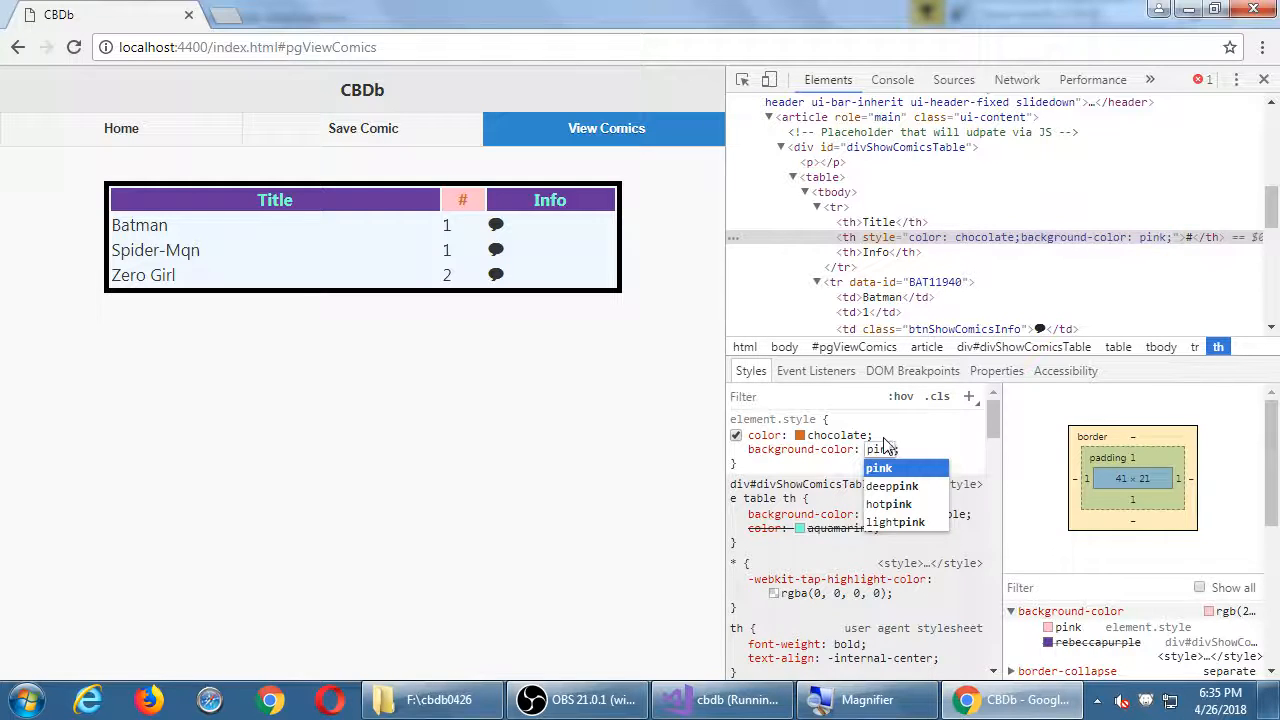
key("Down")
key("Down")
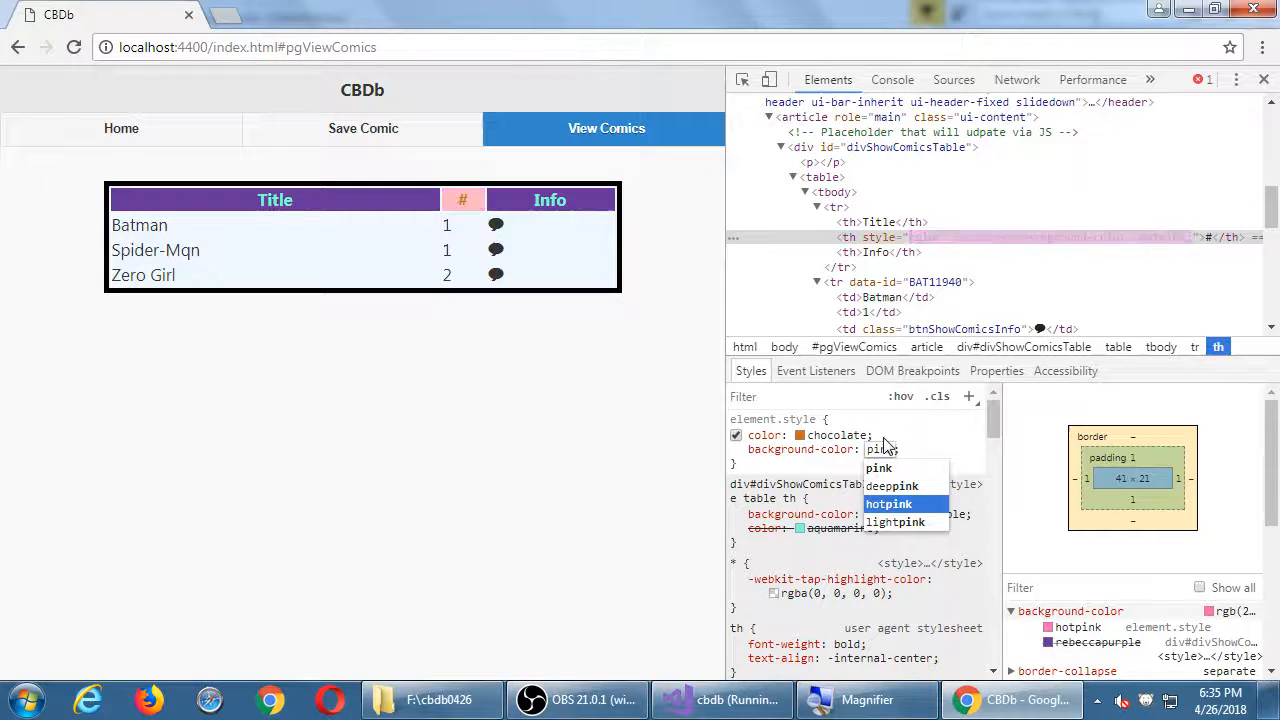
key("Down")
key("Up")
key("Up")
key("Up")
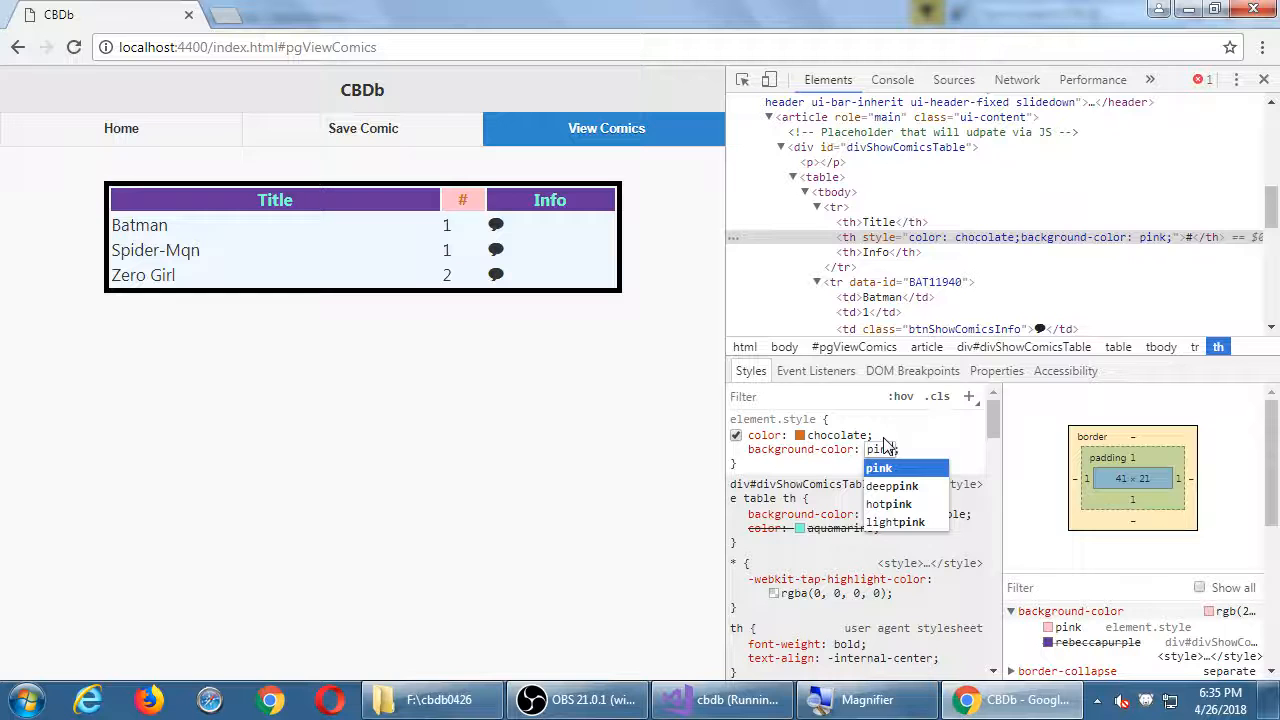
key("super+plus")
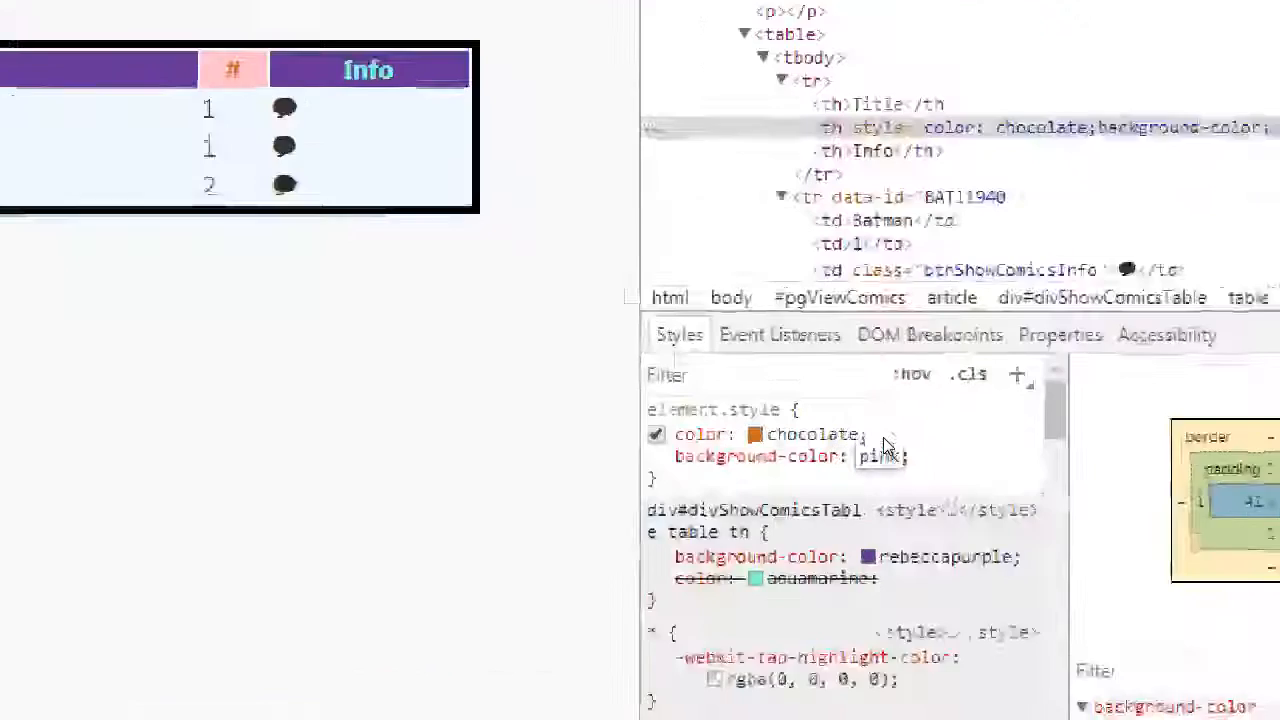
Replace the pink background with rgb(222,100,99).
key("BackSpace")
key("BackSpace")
key("BackSpace")
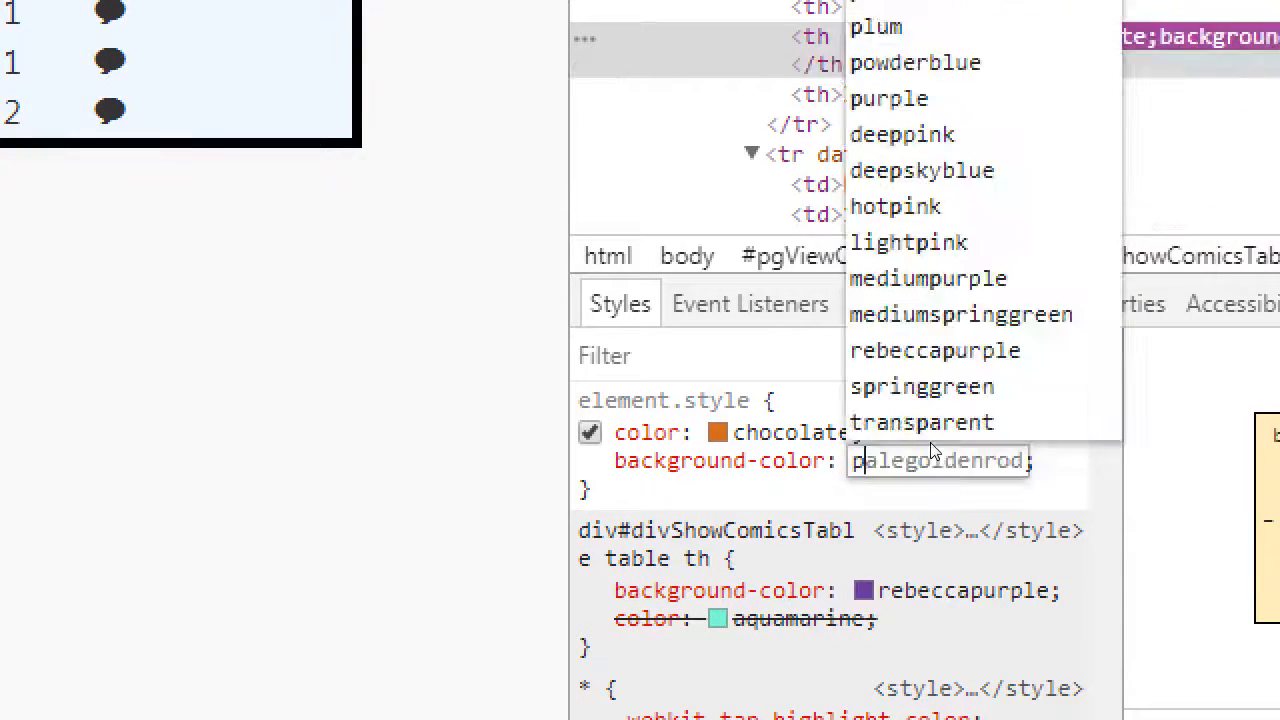
key("BackSpace")
type("rgb(")
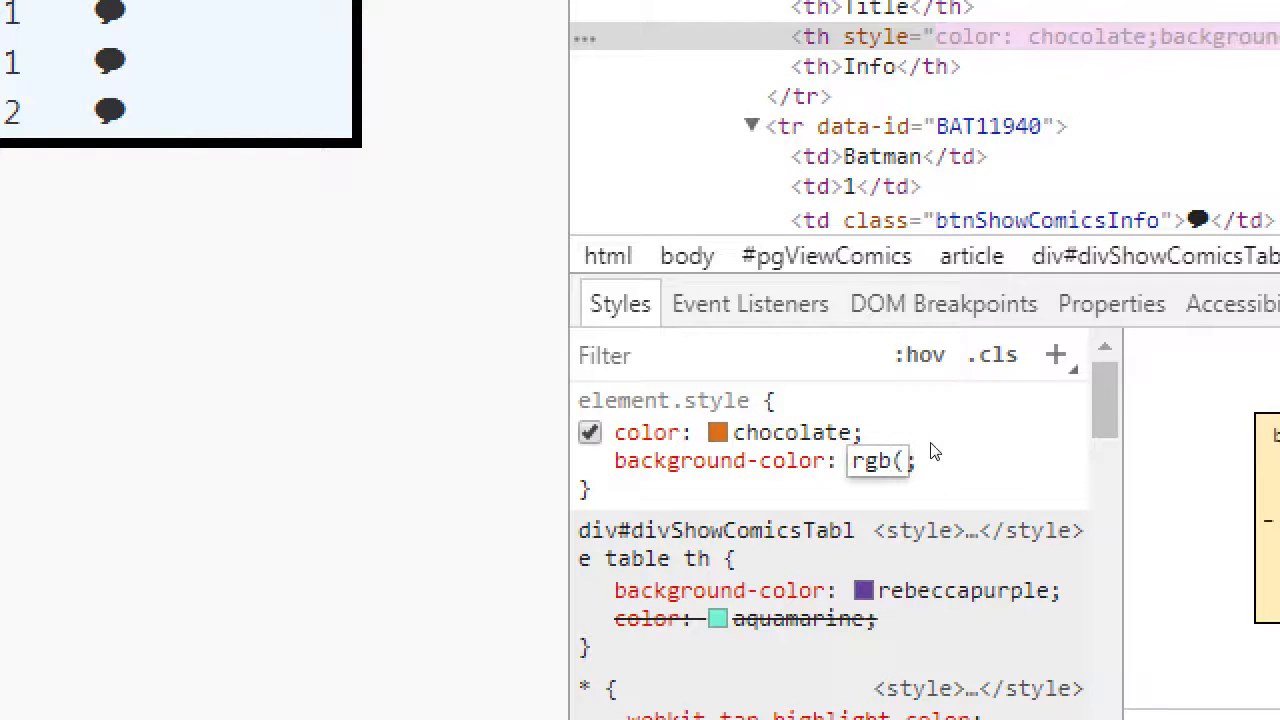
type(")")
key("Left")
type("222,")
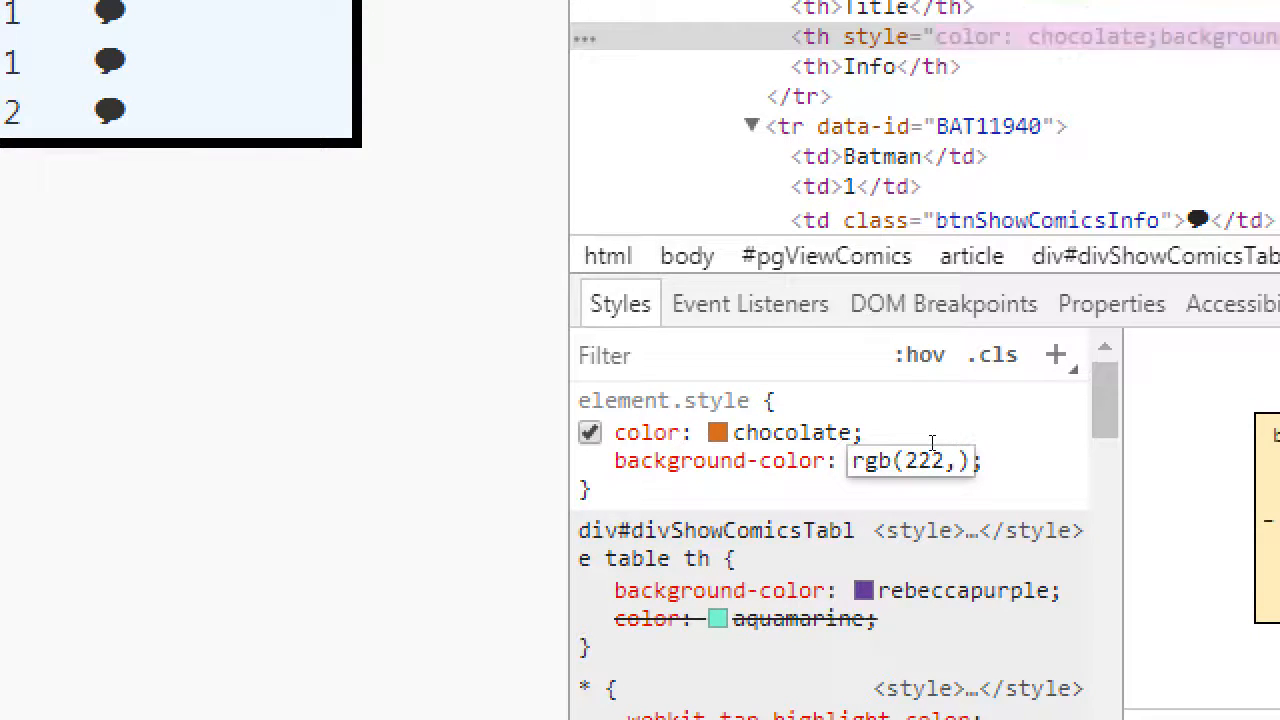
type("100,99")
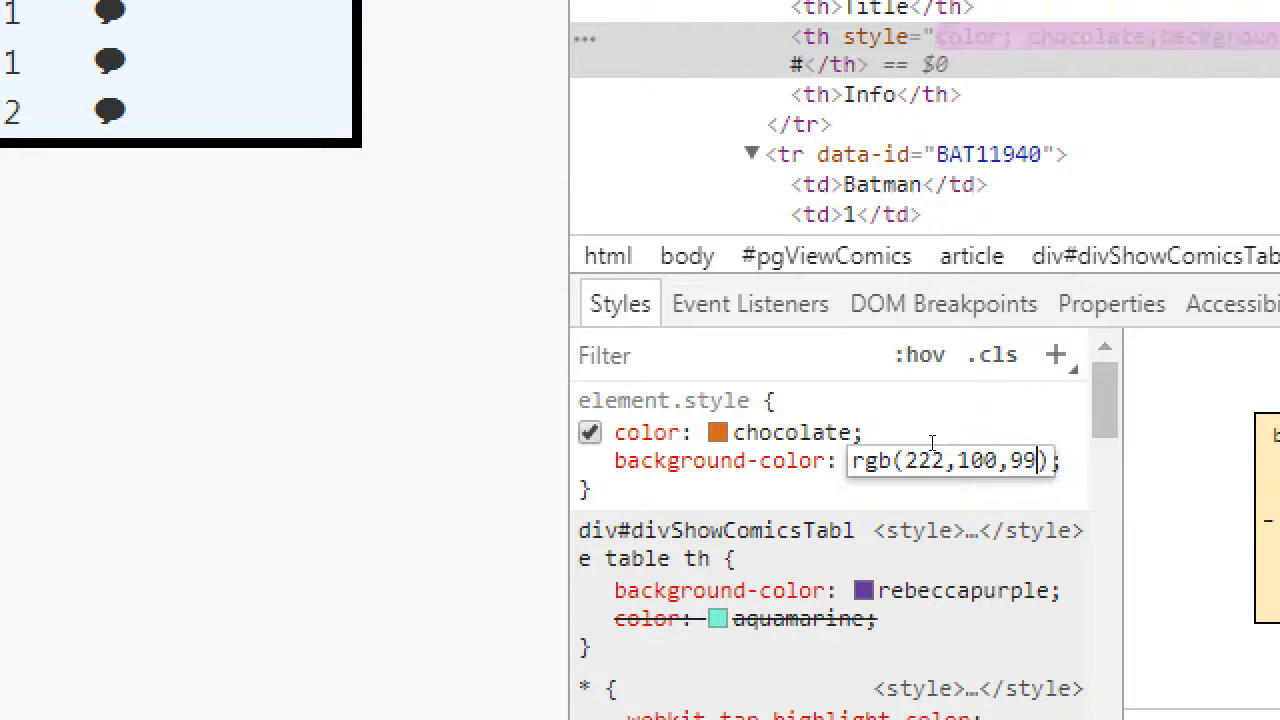
key("Return")
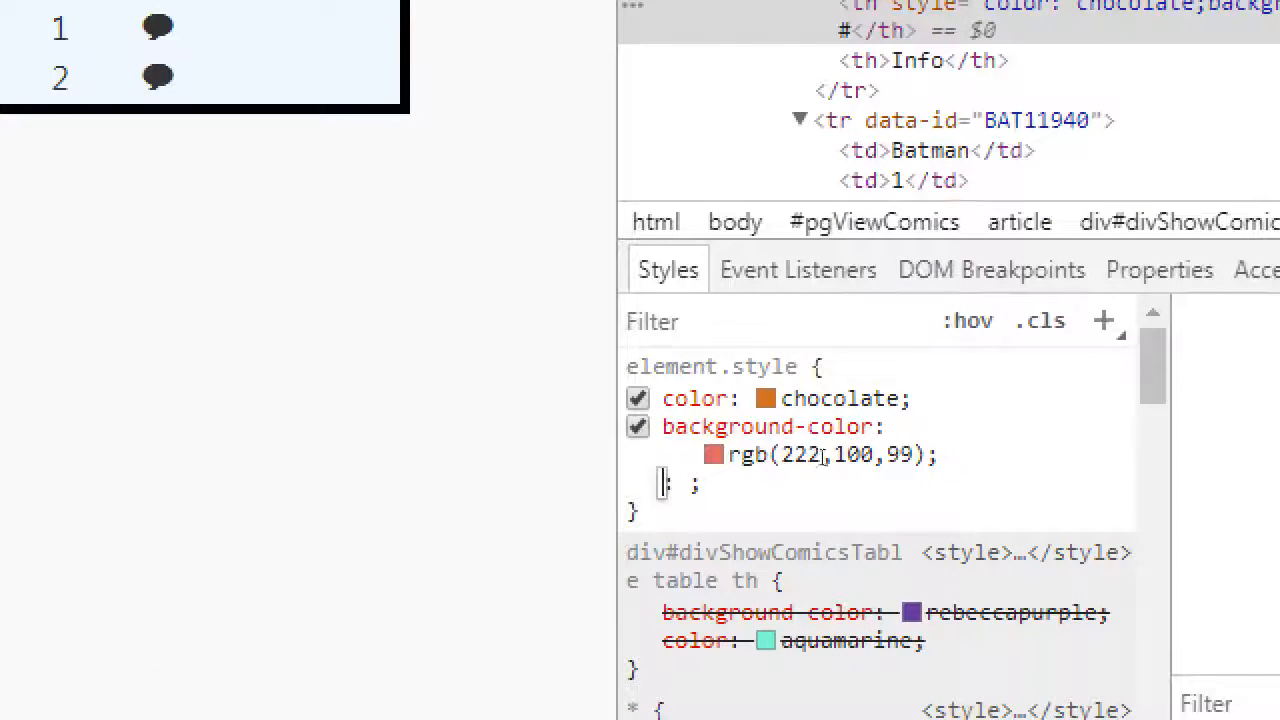
Change the # header background again to the hex value #f133b2.
key("Escape")
left_click(838, 455)
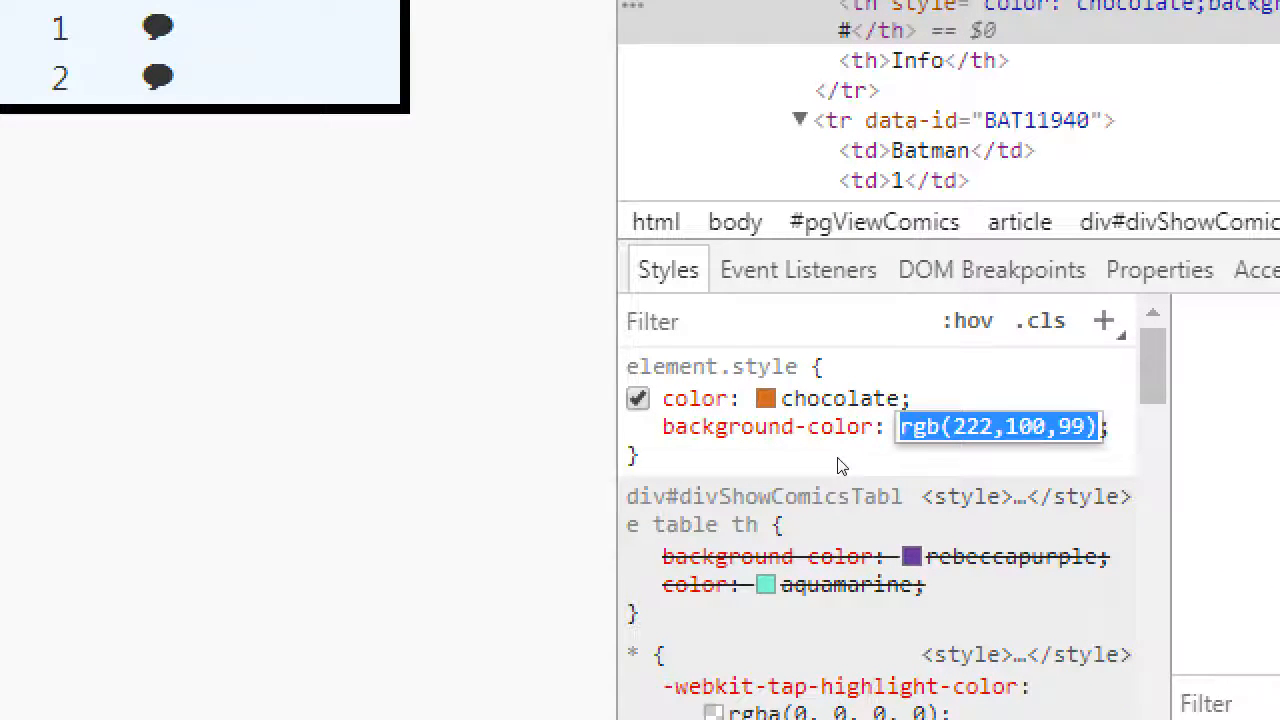
type("#f1")
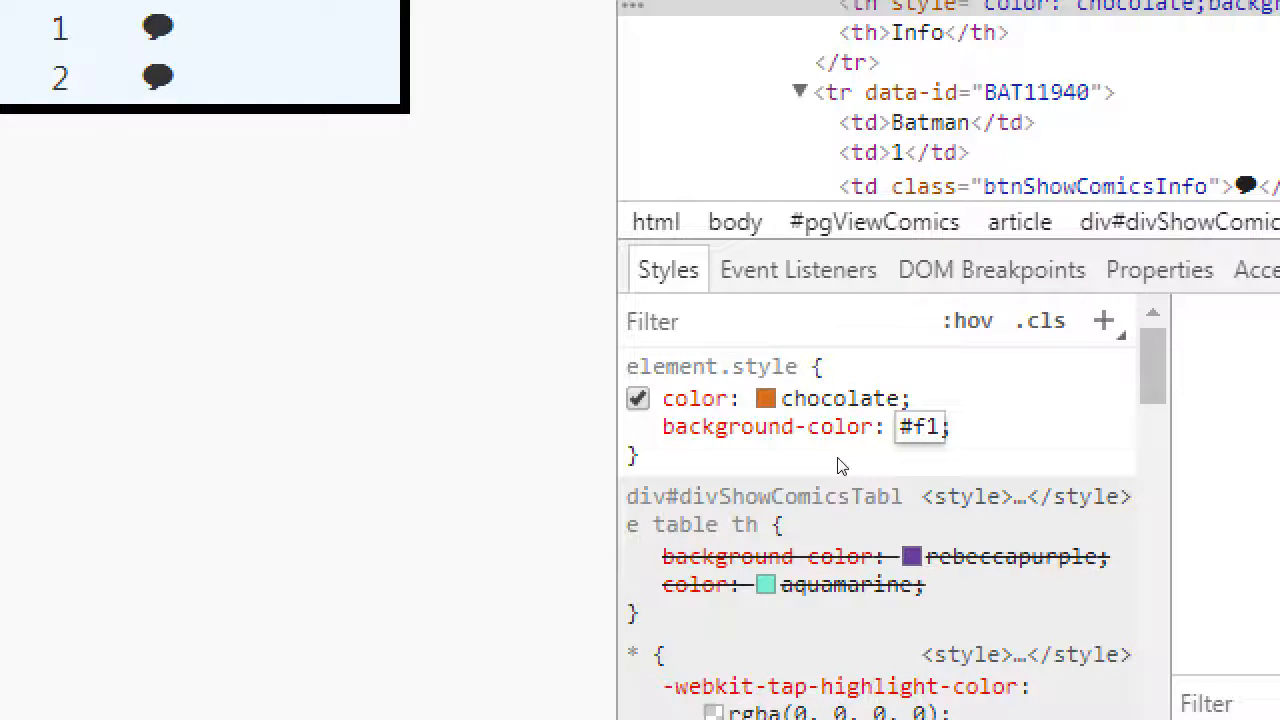
type("33")
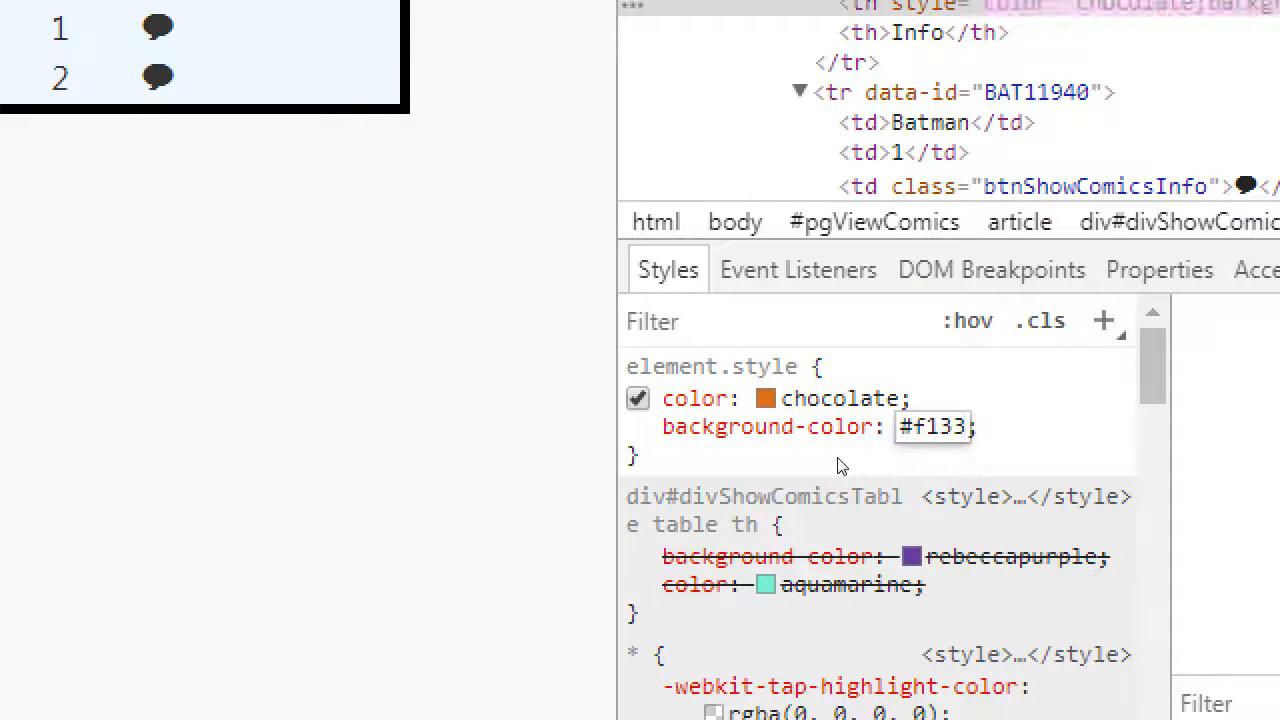
type("b2")
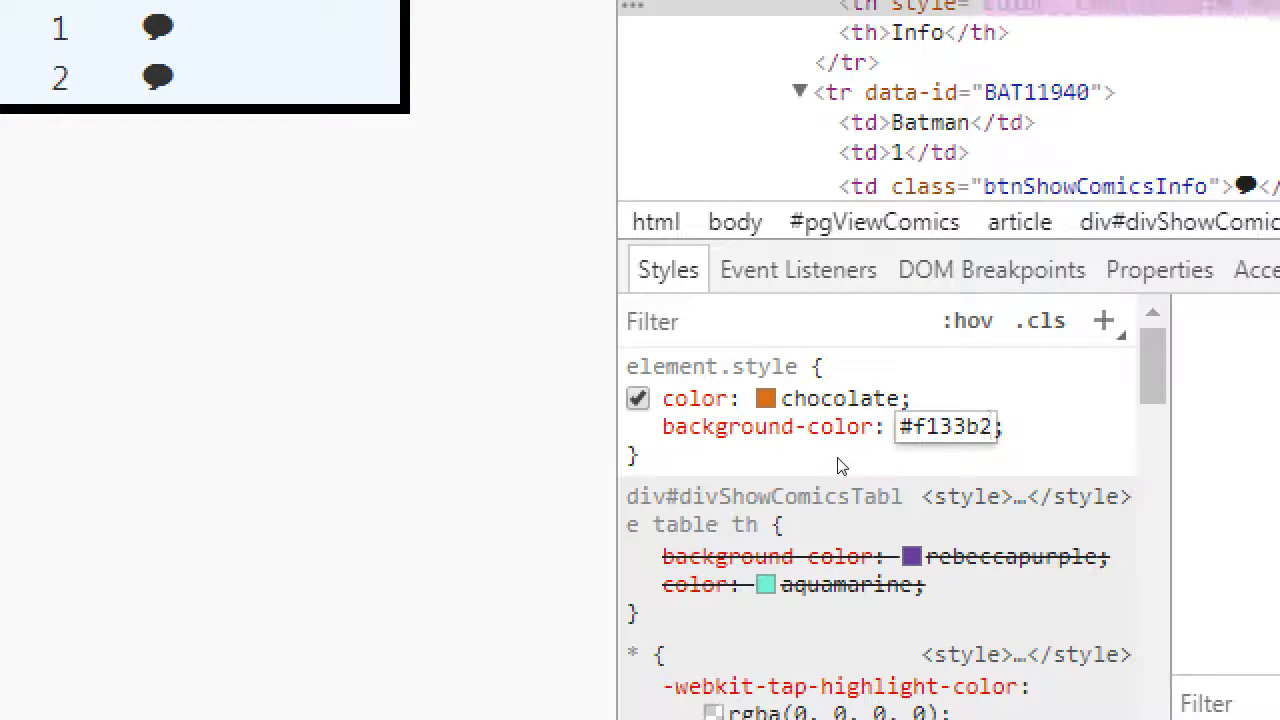
key("Return")
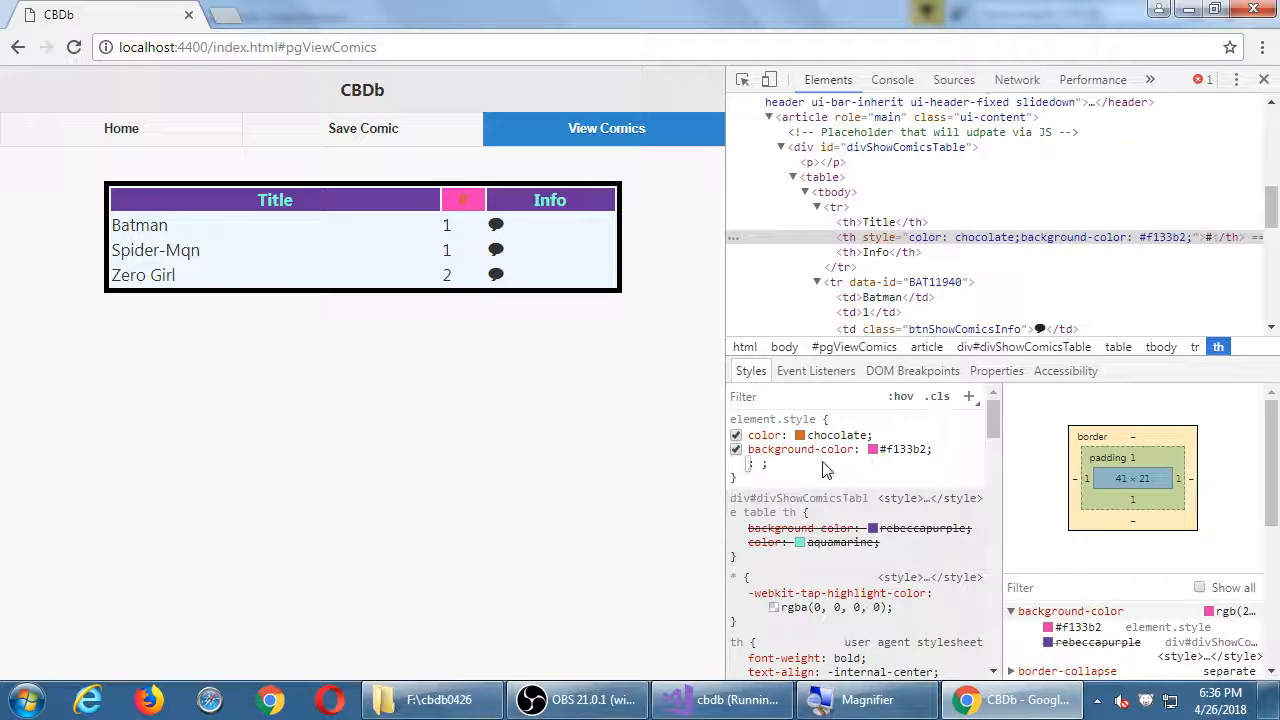
key("Escape")
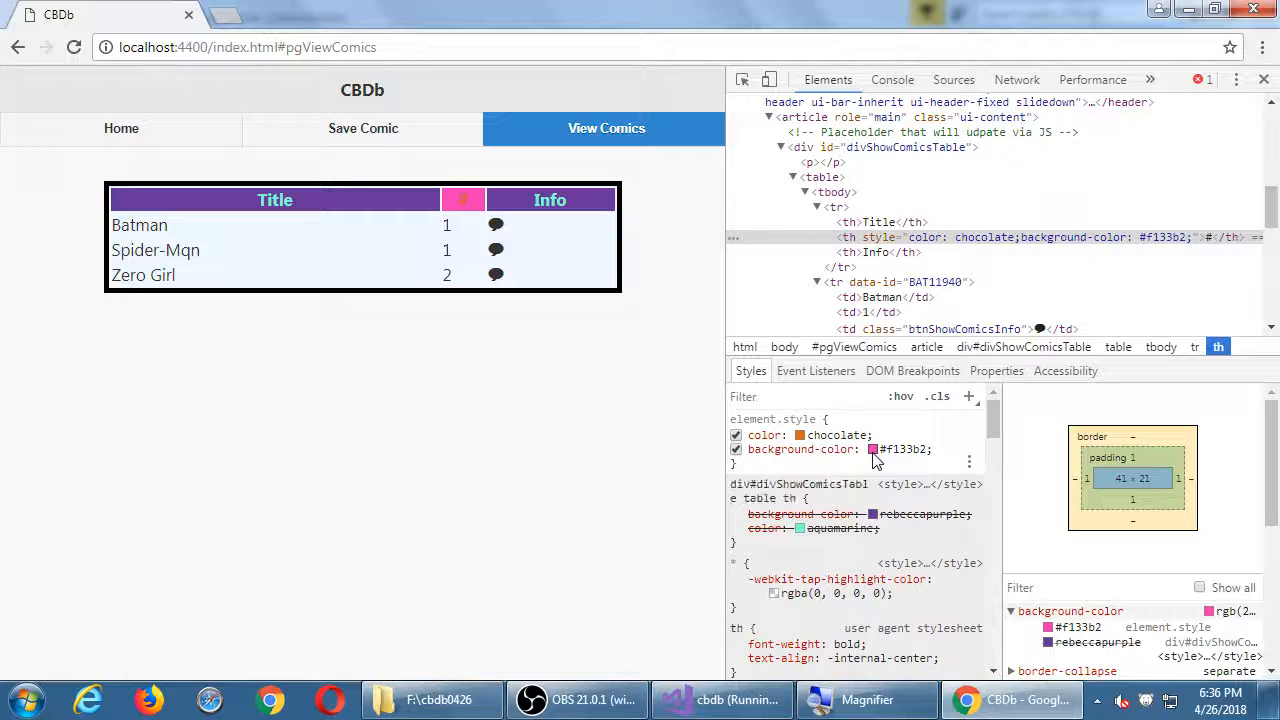
Bring up the colour picker on the # header's #f133b2 background swatch.
left_click(872, 450)
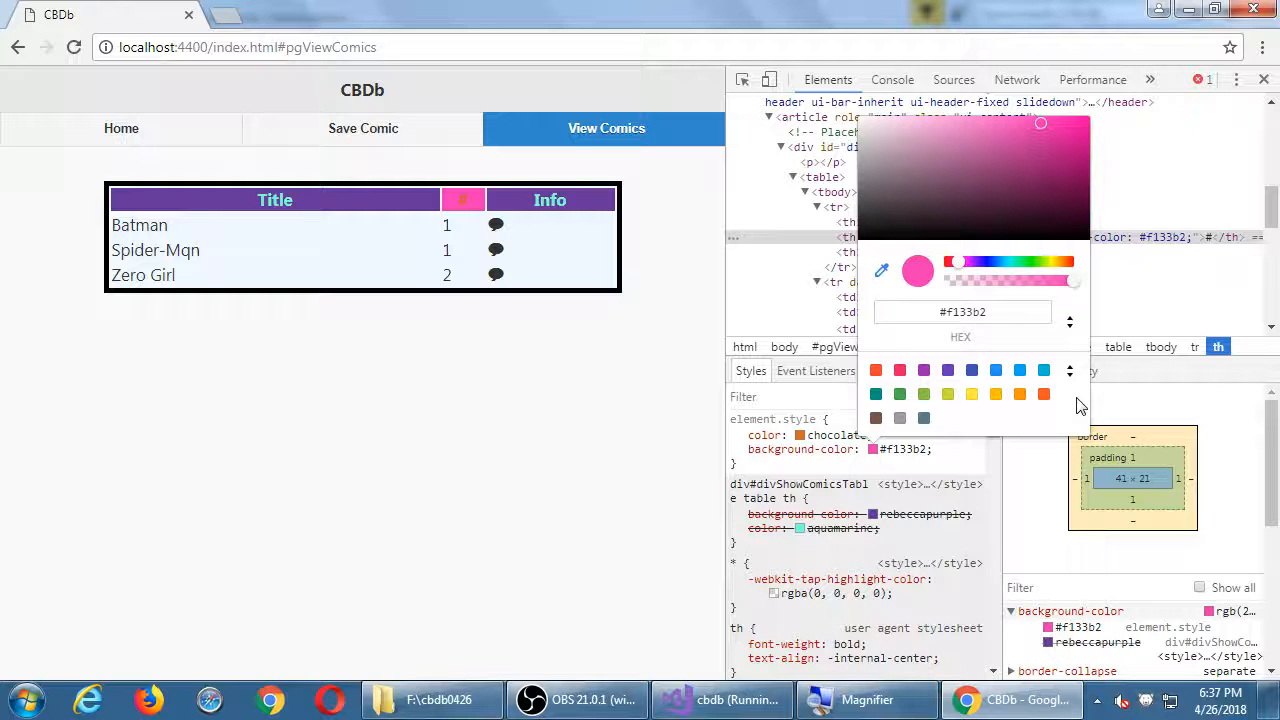
Experiment with darker pink, purple, teal and green hues and hex/HSL formats in the picker.
mouse_move(925, 175)
left_mouse_down()
mouse_move(950, 152)
mouse_move(1011, 181)
left_mouse_up()
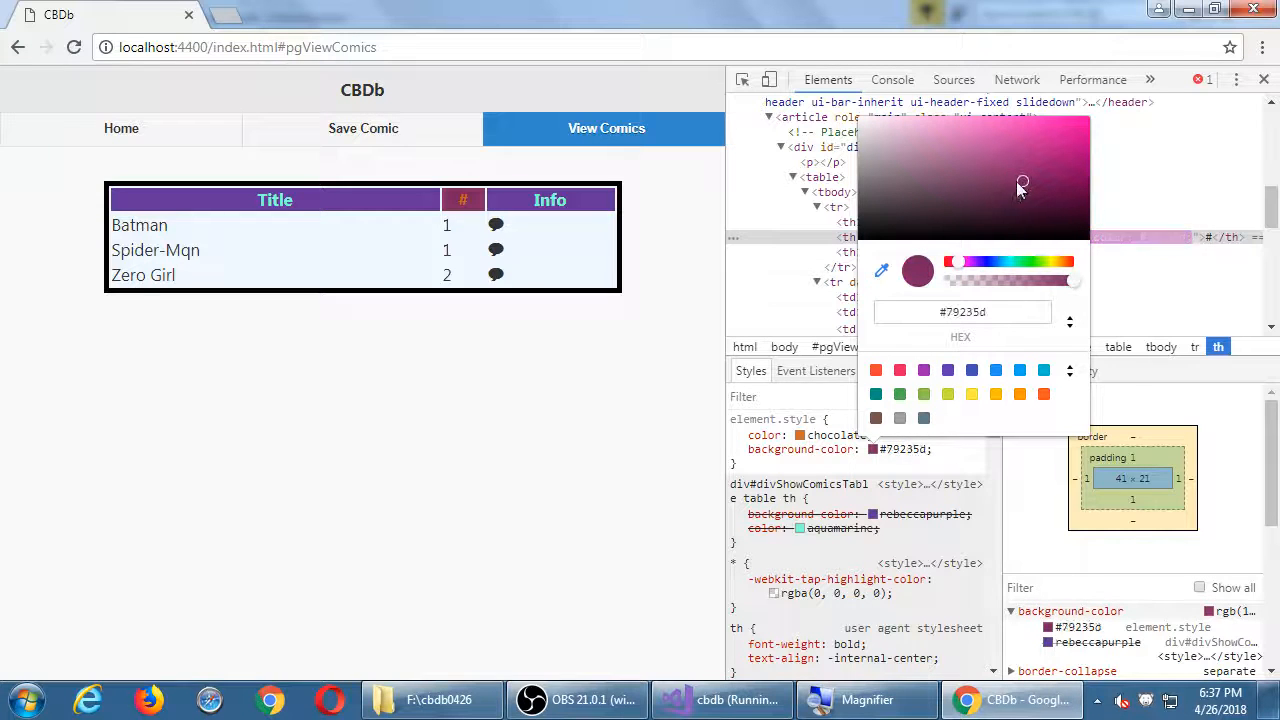
left_click_drag(959, 262, 1008, 264)
left_click(1071, 326)
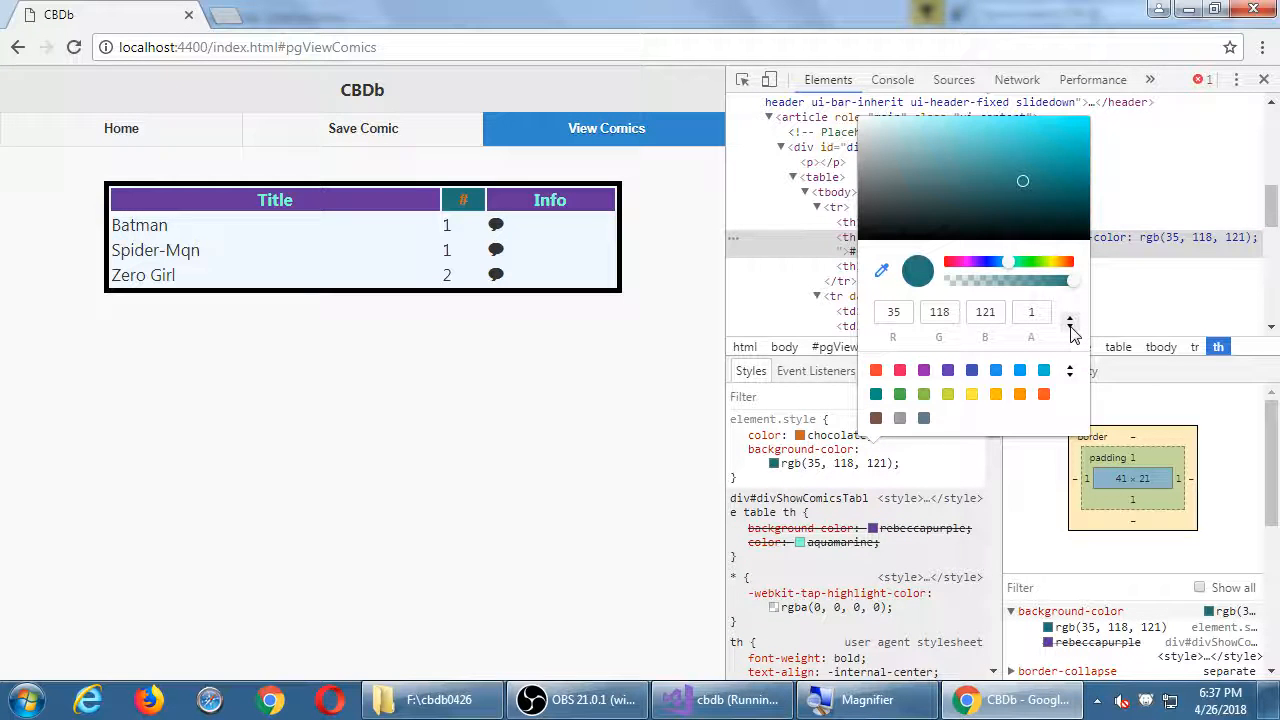
left_click(1070, 325)
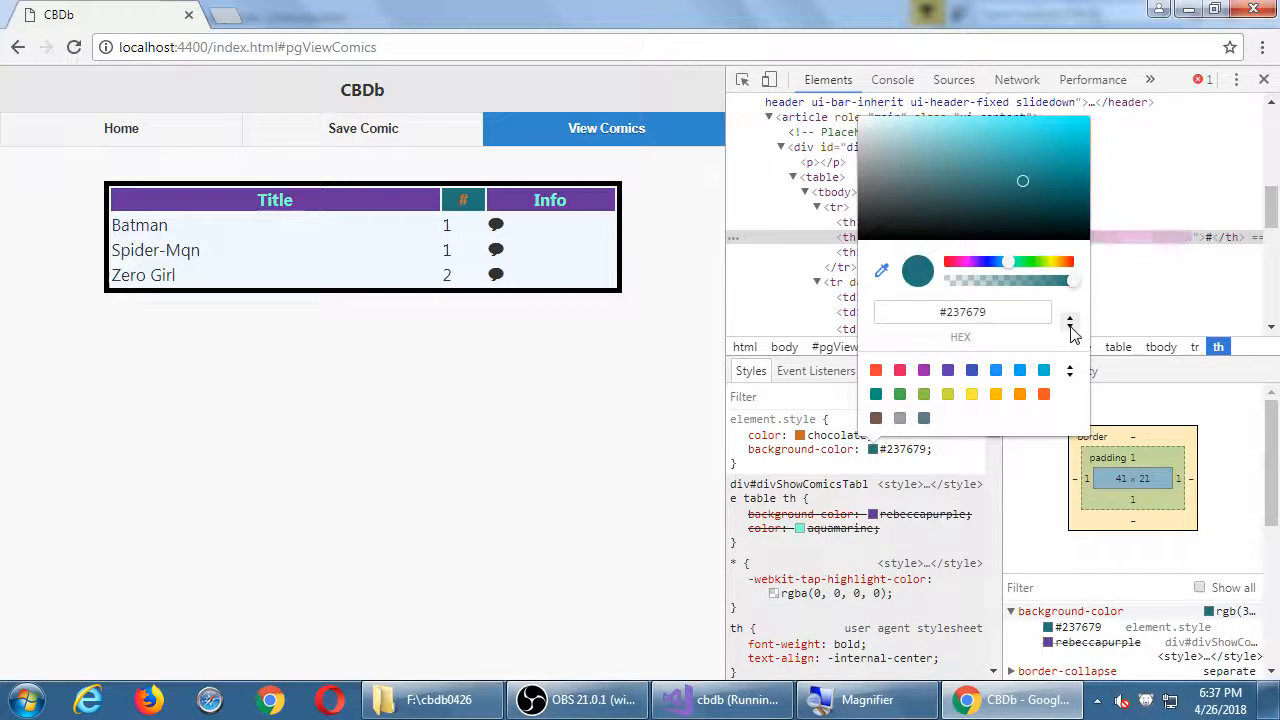
left_click(1070, 325)
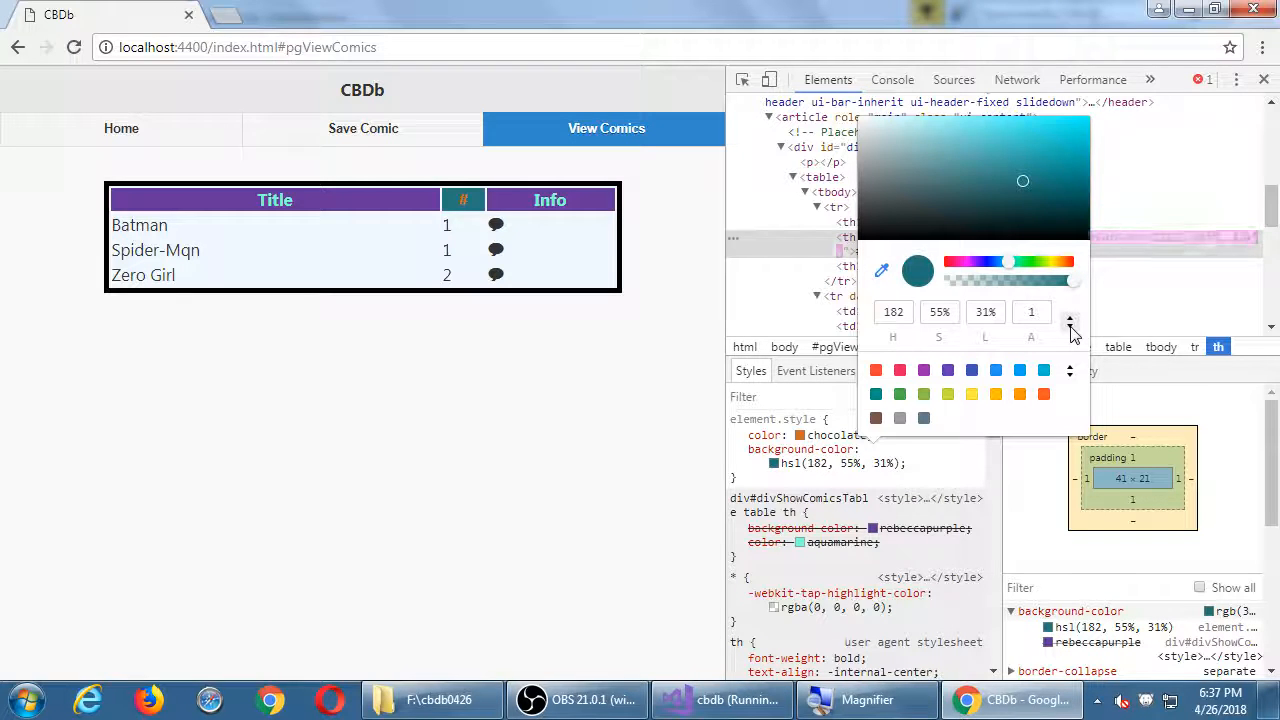
left_click(1070, 325)
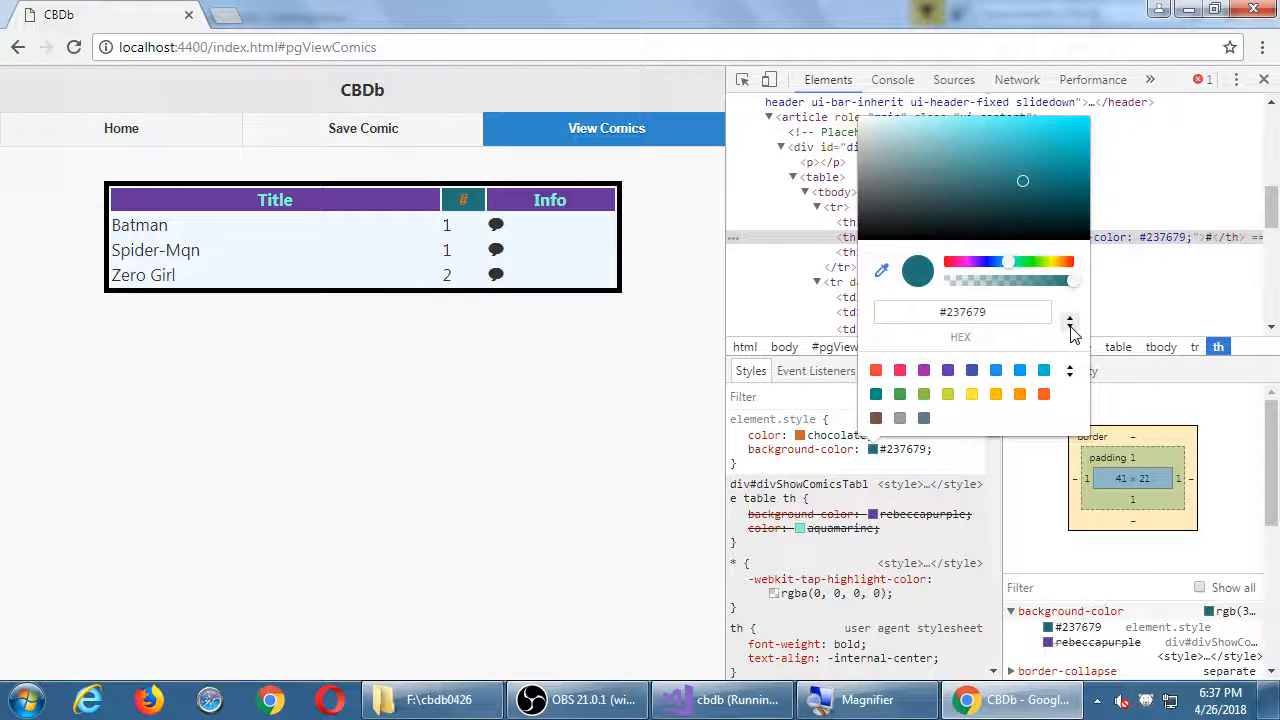
left_click_drag(1018, 267, 1022, 271)
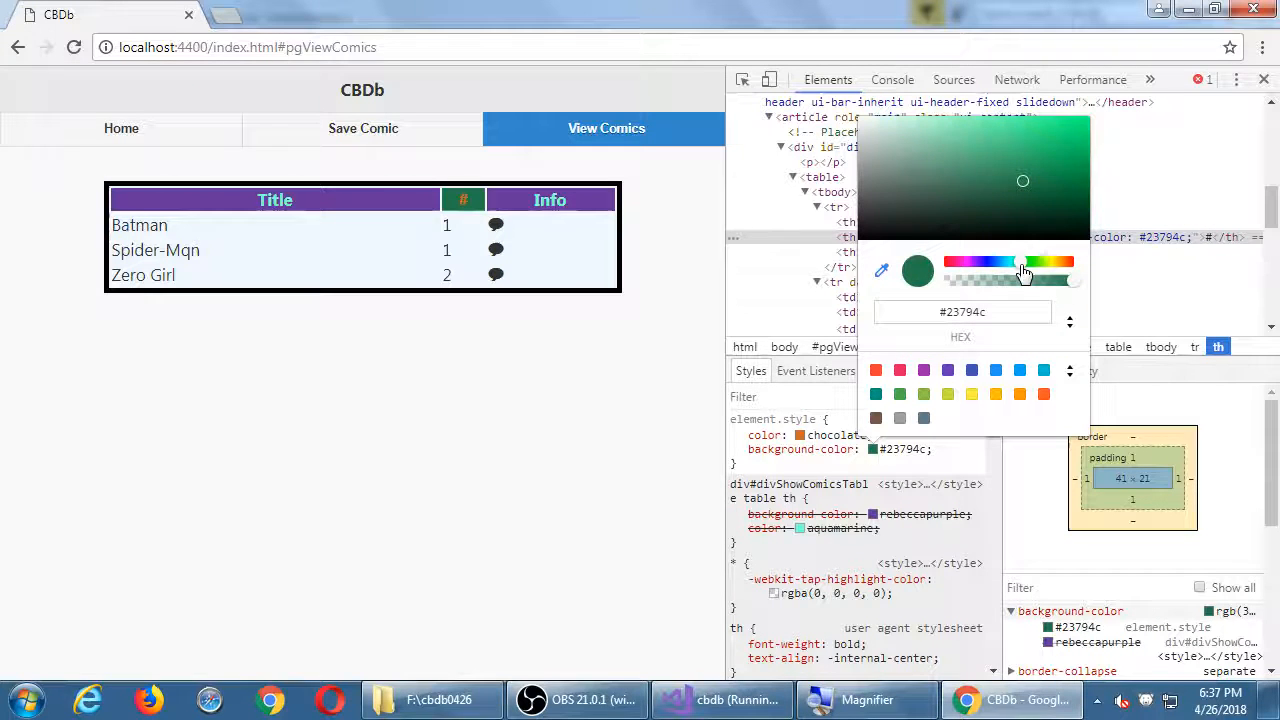
Try various transparency levels for the header background around 0.73 opacity.
left_click(1070, 280)
mouse_move(1052, 297)
left_mouse_down()
mouse_move(1016, 297)
mouse_move(1040, 295)
left_mouse_up()
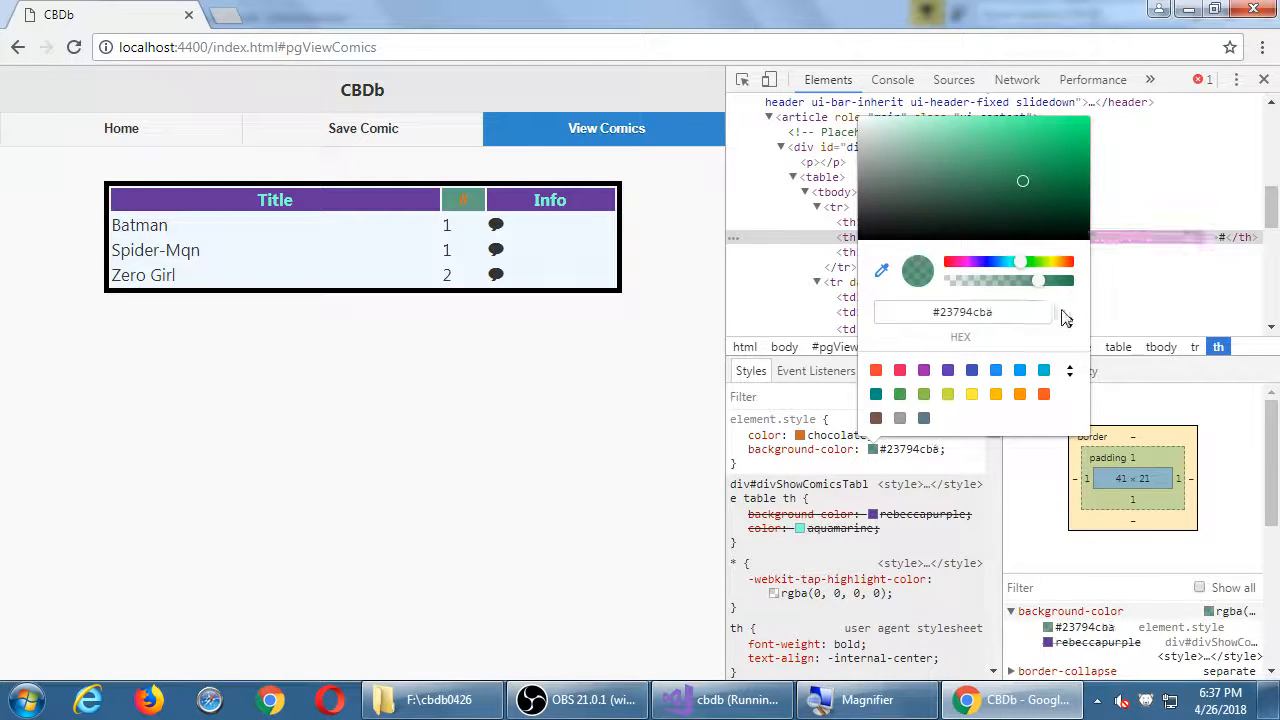
left_click(1070, 323)
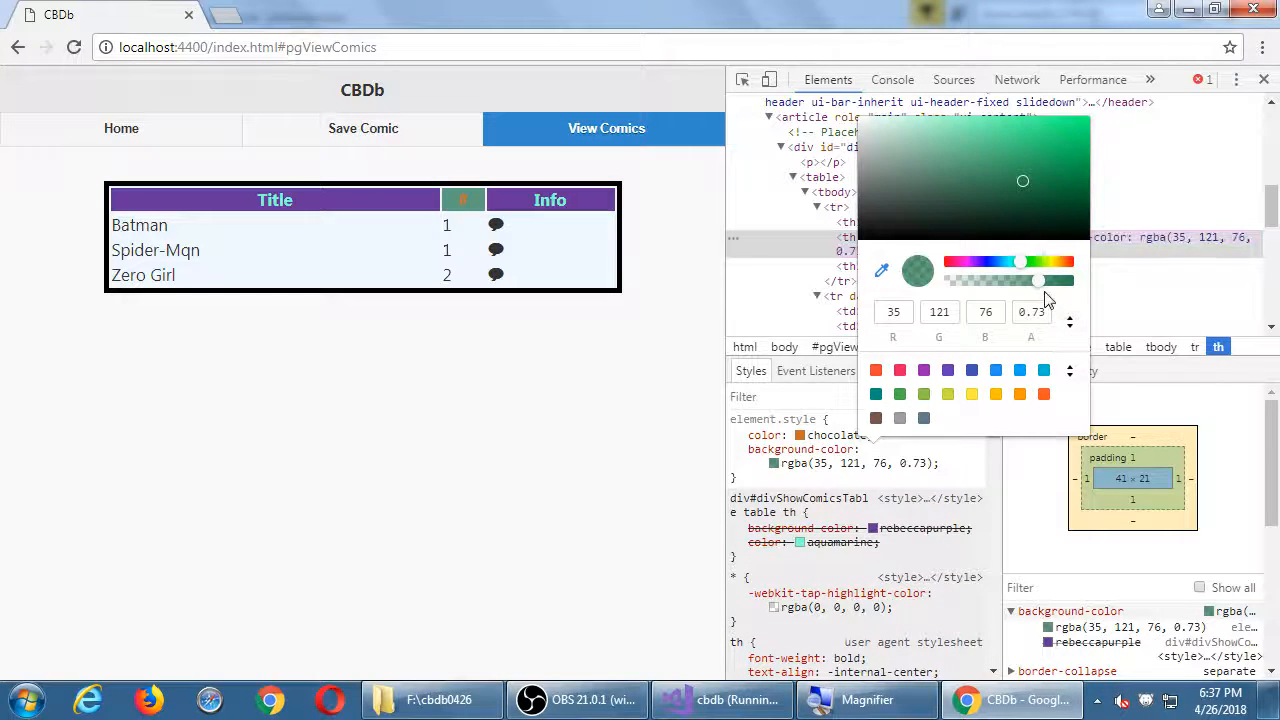
mouse_move(1040, 281)
left_mouse_down()
mouse_move(968, 293)
mouse_move(1005, 293)
left_mouse_up()
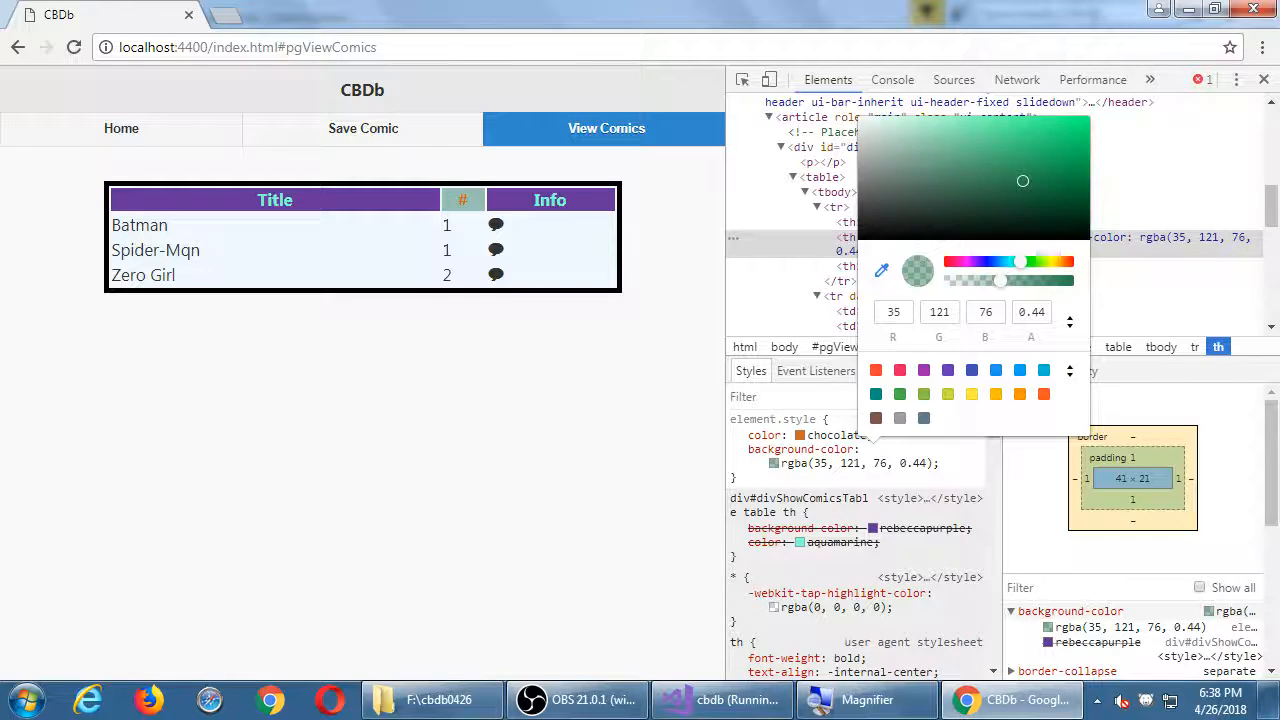
Sample the page to settle on dark blue rgb(51, 51, 110), close the picker and the browser.
left_click(504, 116)
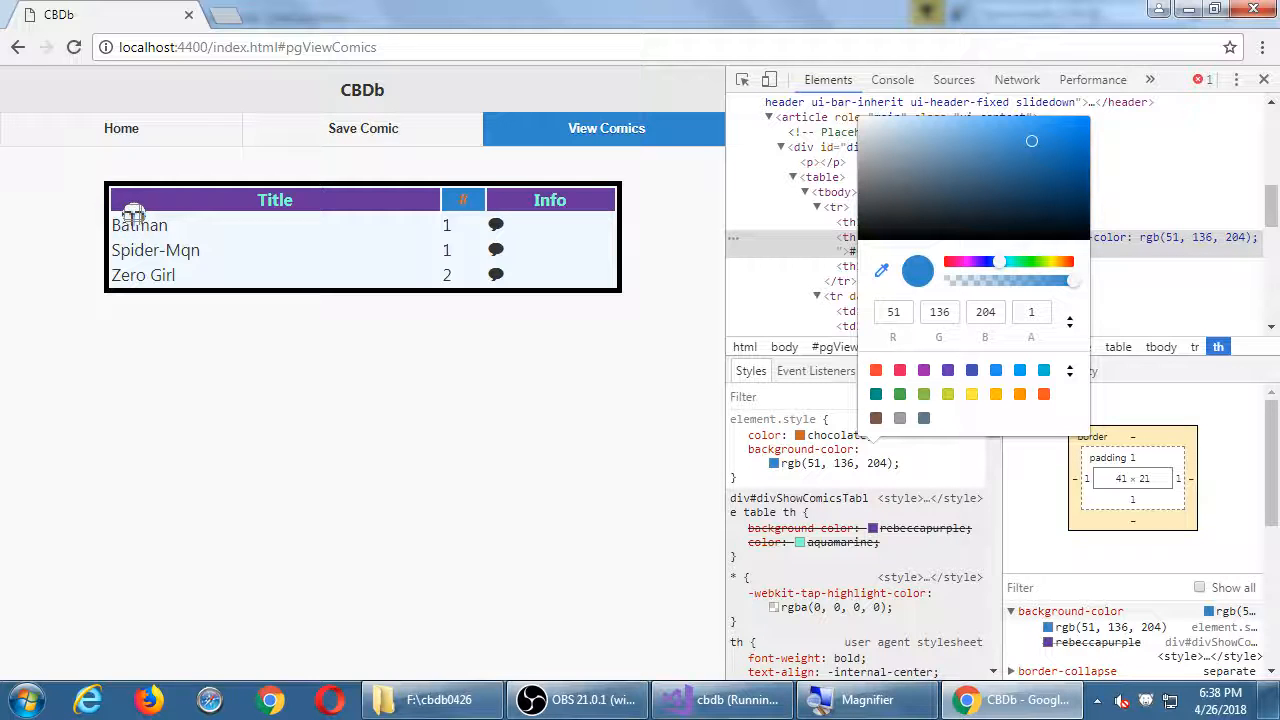
left_click(133, 215)
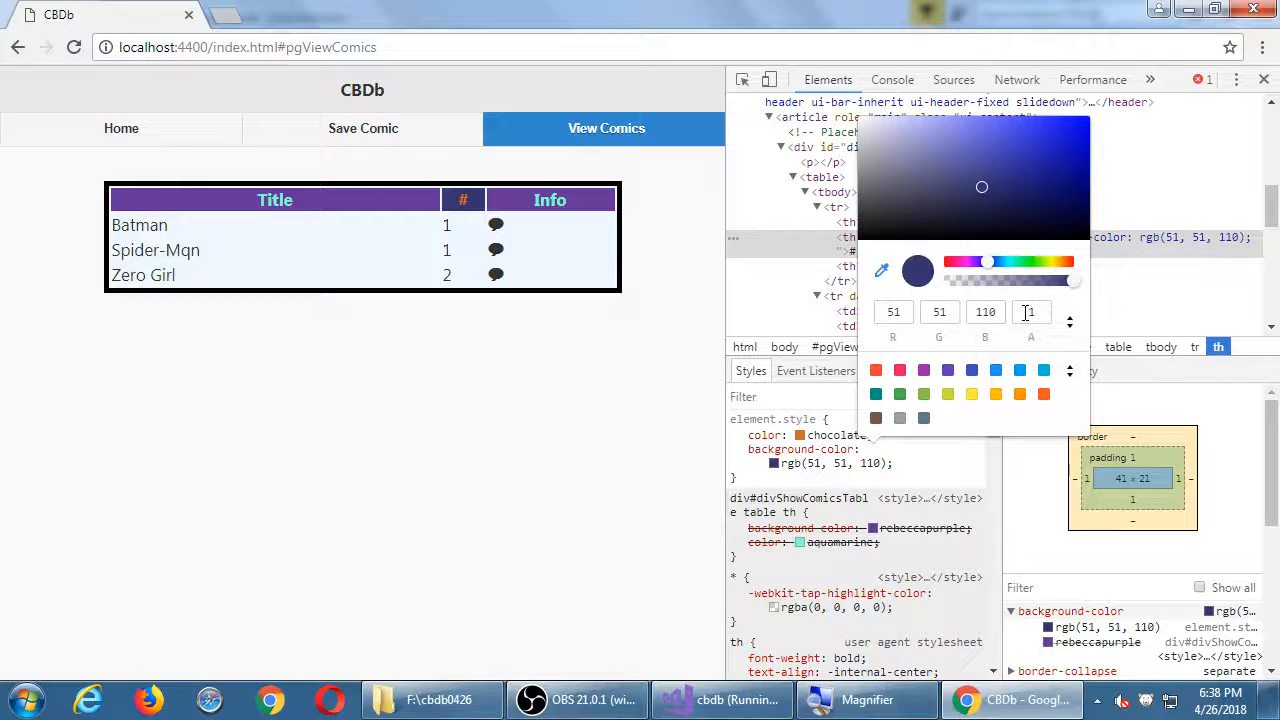
left_click(966, 447)
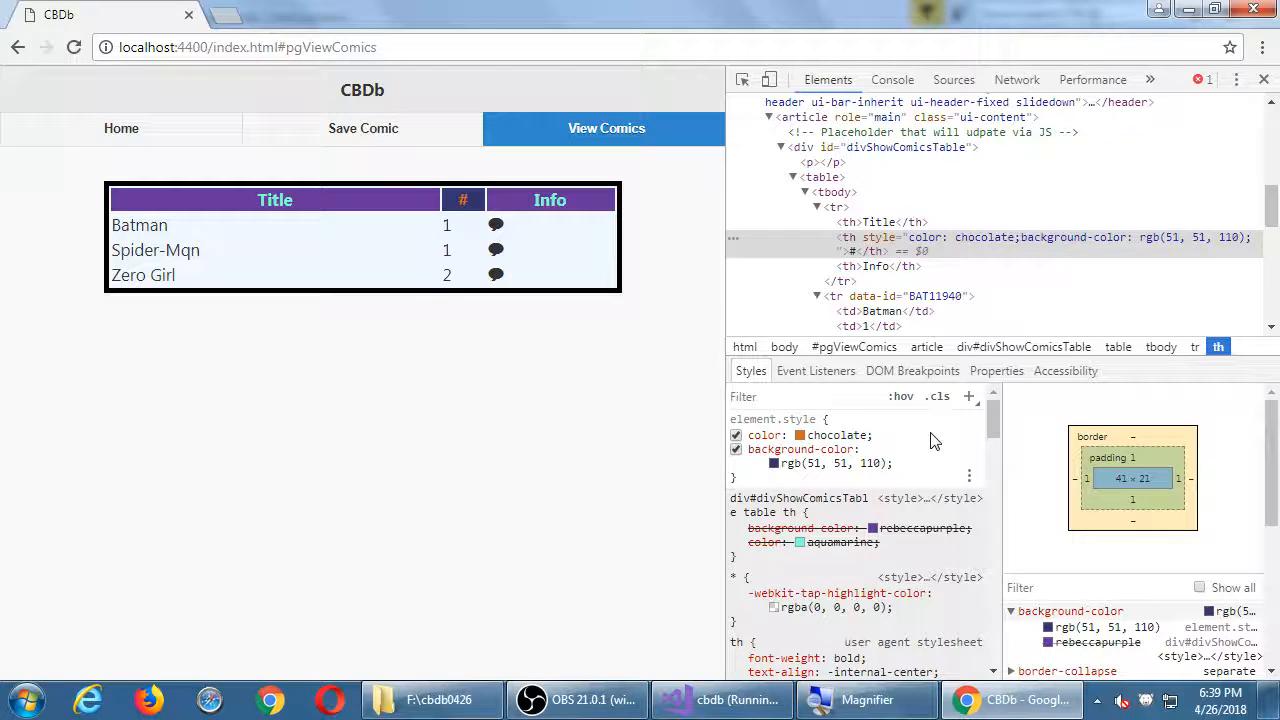
left_click(1258, 10)
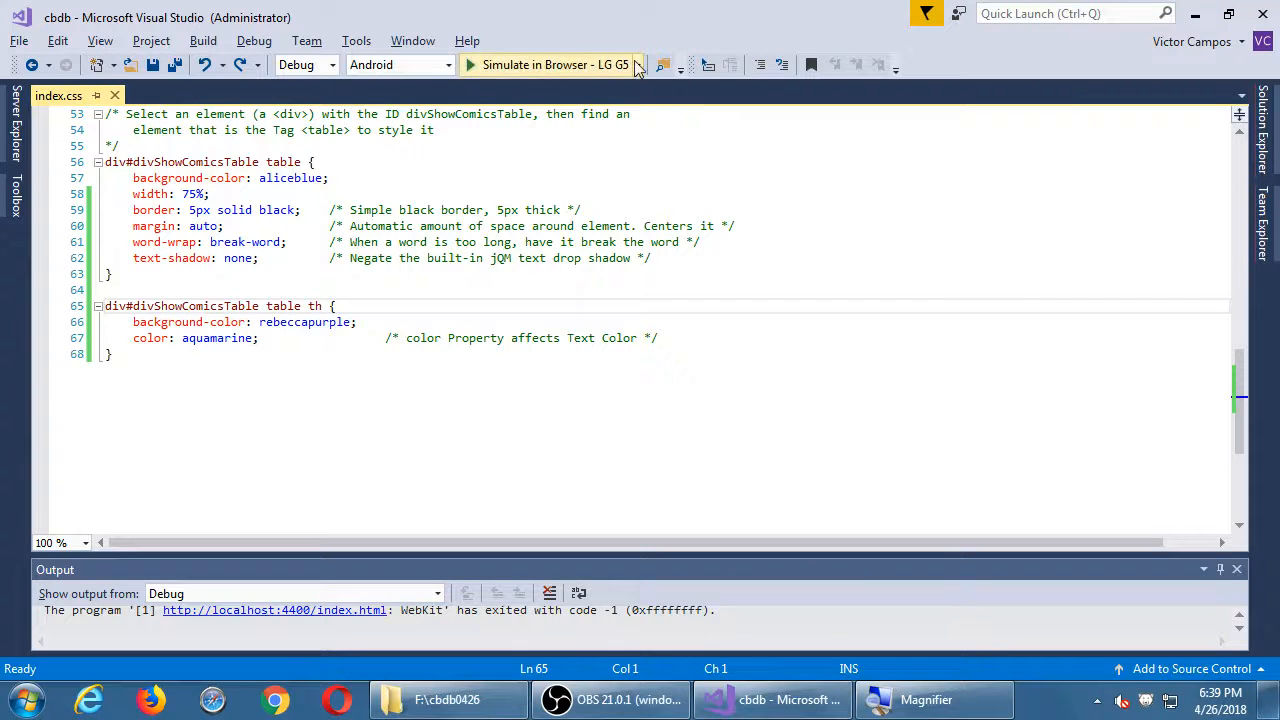
Glance at the launch targets, then build and run the CBDb app on the Android device.
left_click(637, 65)
key("Escape")
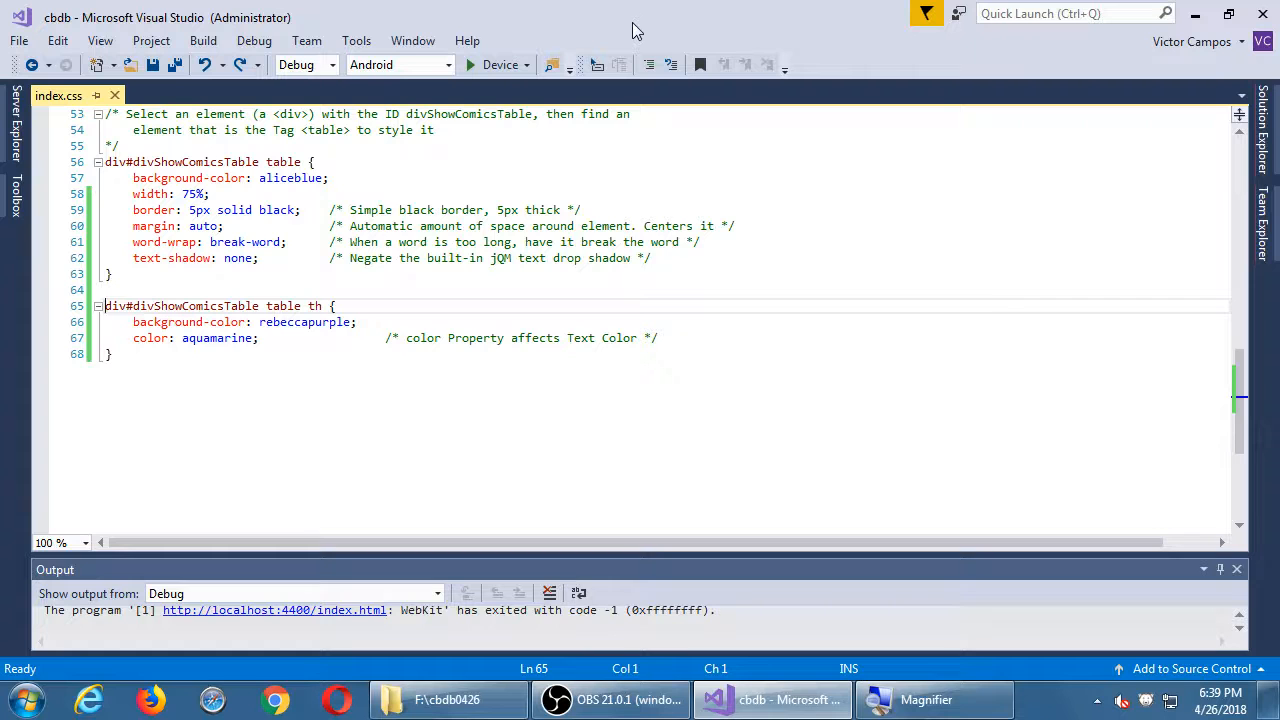
left_click(490, 64)
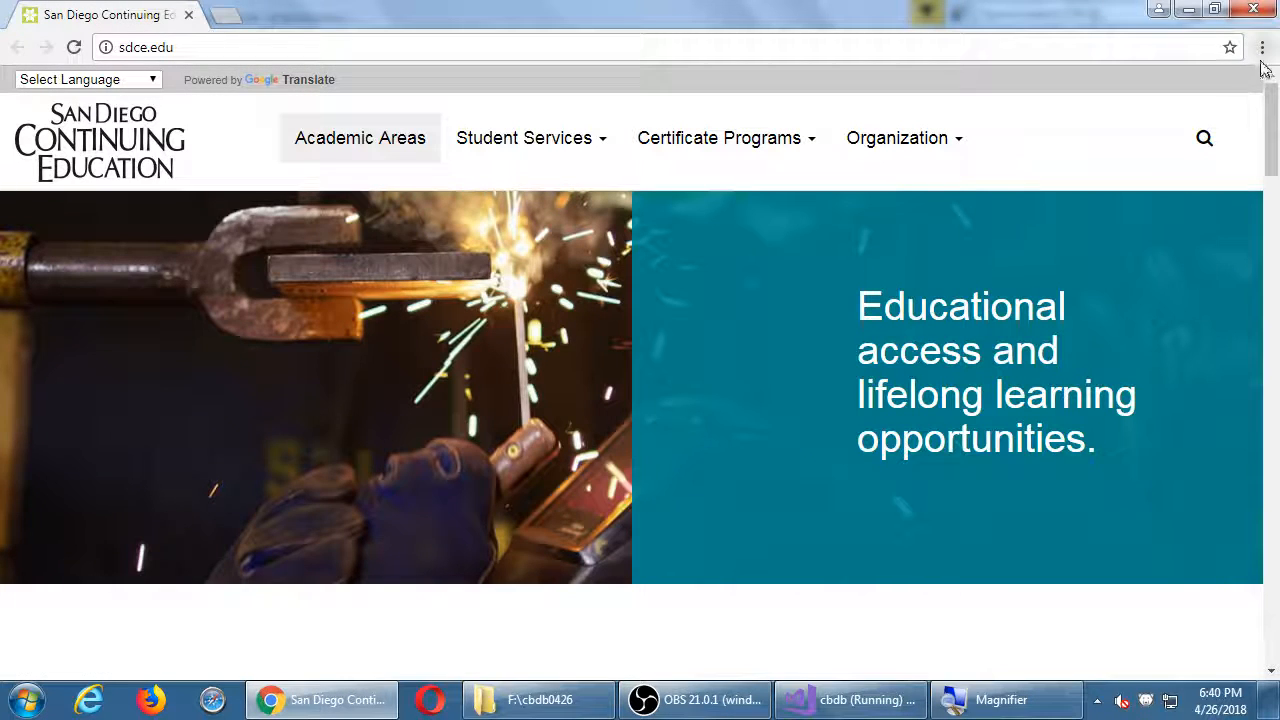
Bring up DevTools and go to its Remote devices panel via More tools.
key("F12")
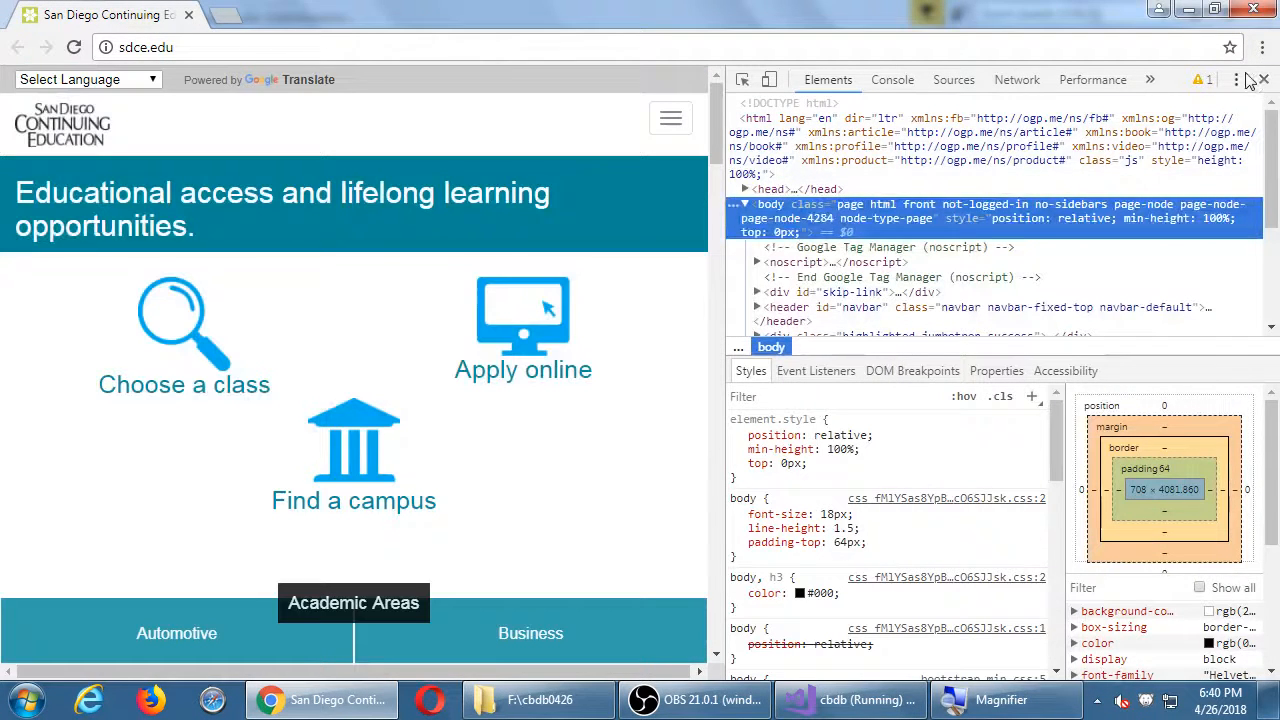
left_click(1236, 79)
left_click(1194, 213)
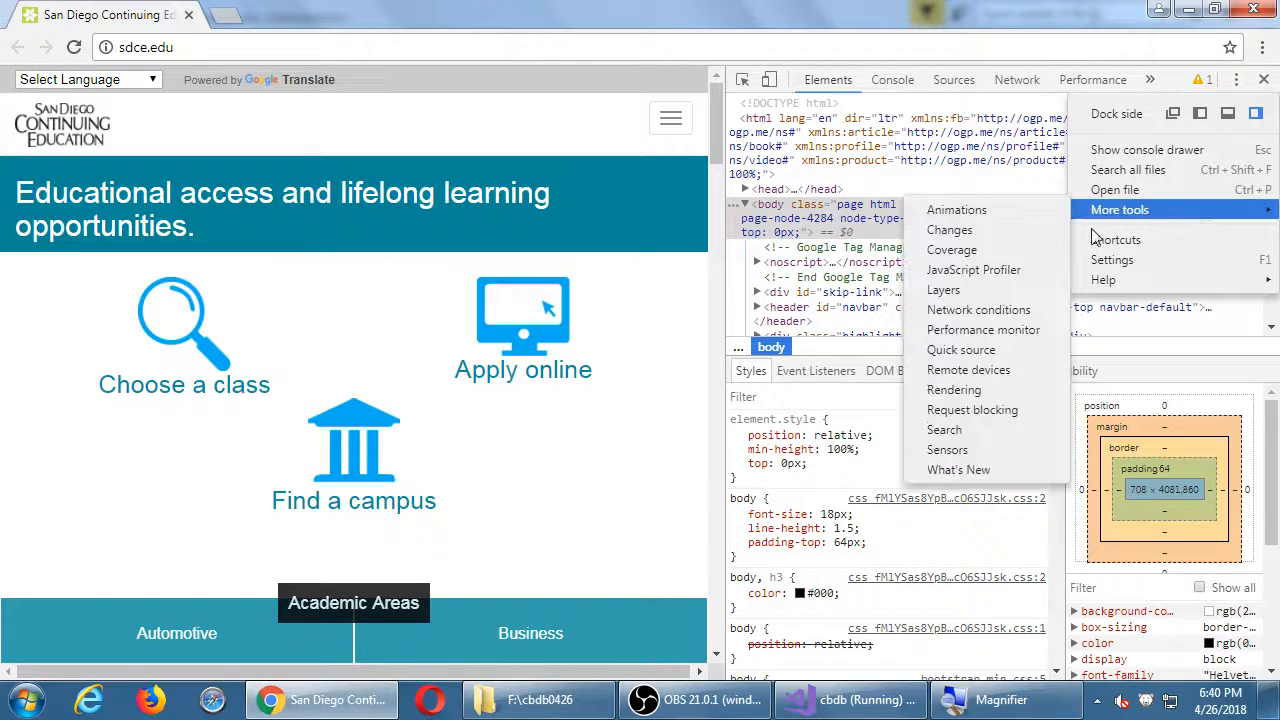
left_click(979, 370)
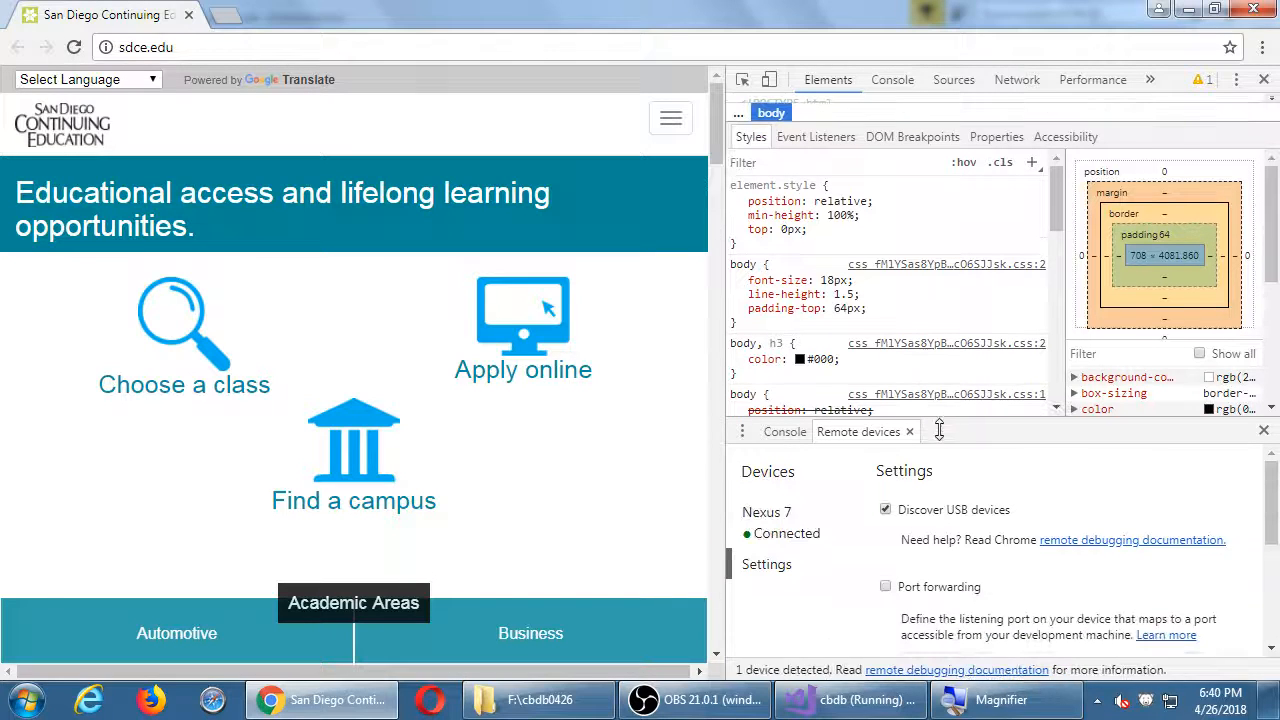
Select the connected Nexus 7 and start inspecting the CBDb WebView.
left_click(785, 545)
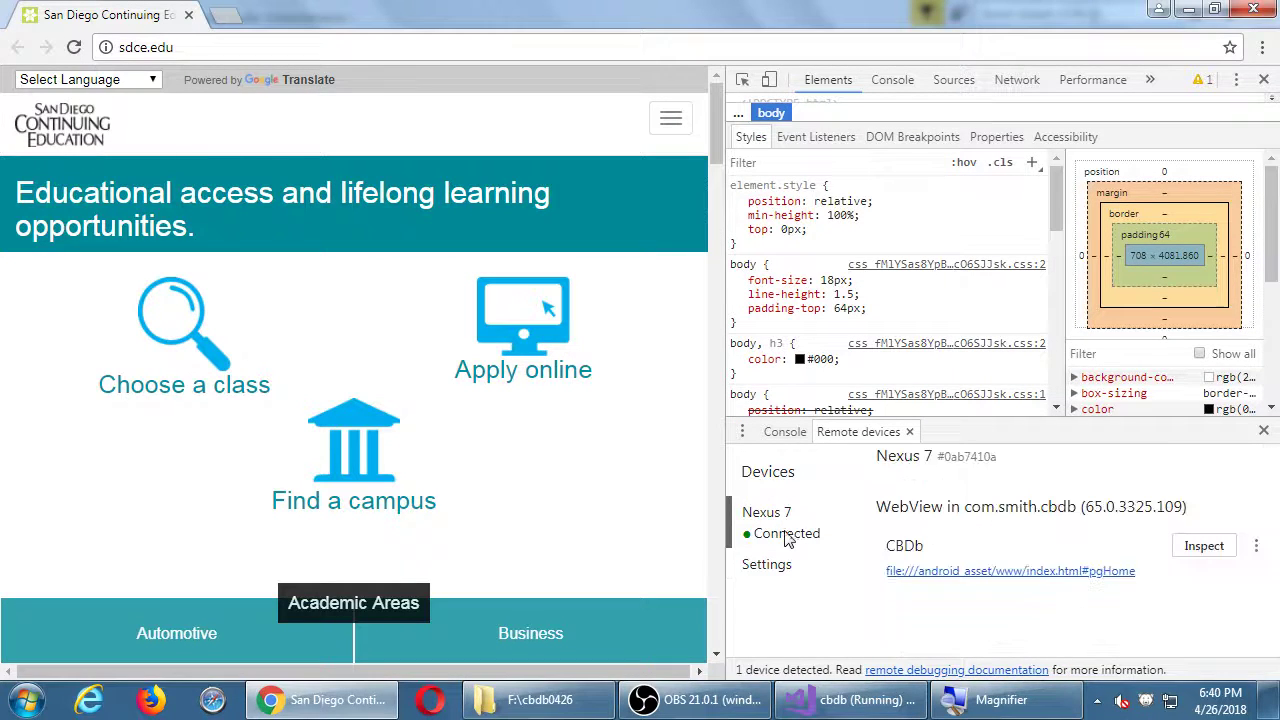
left_click(1204, 548)
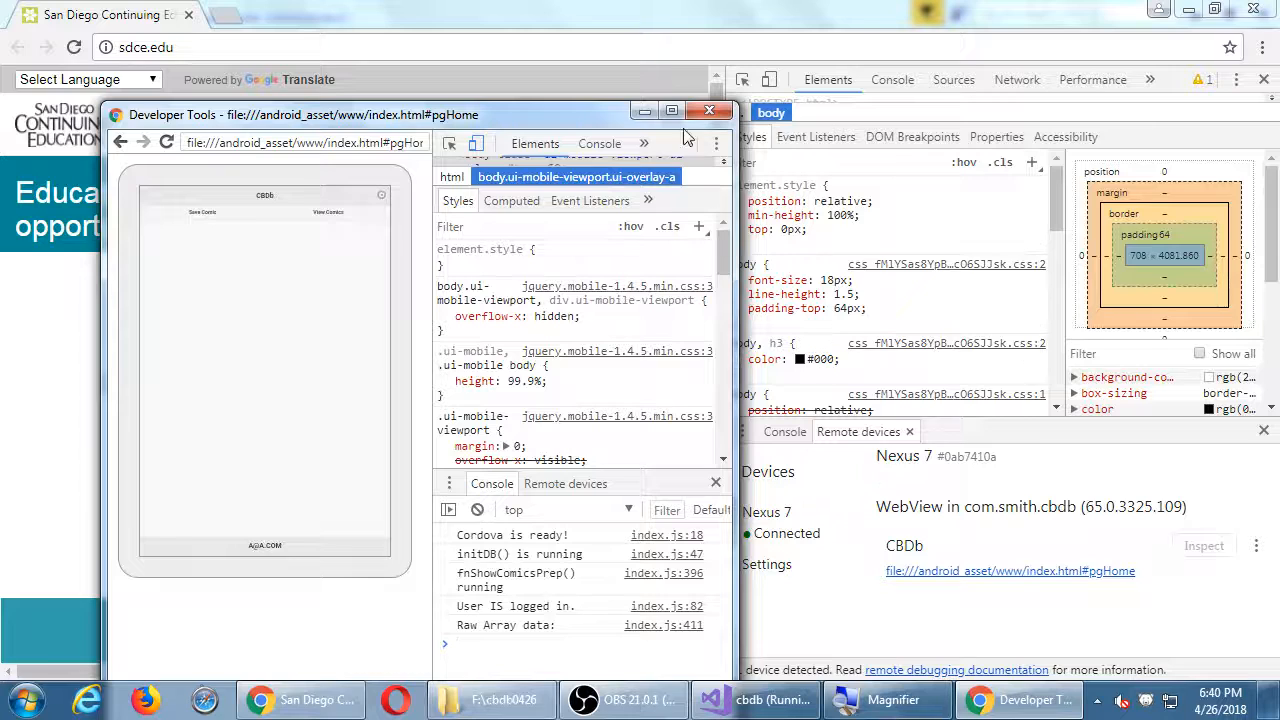
Maximize the inspection window, widen the panels, and go to the app's Save Comic page.
left_click(683, 116)
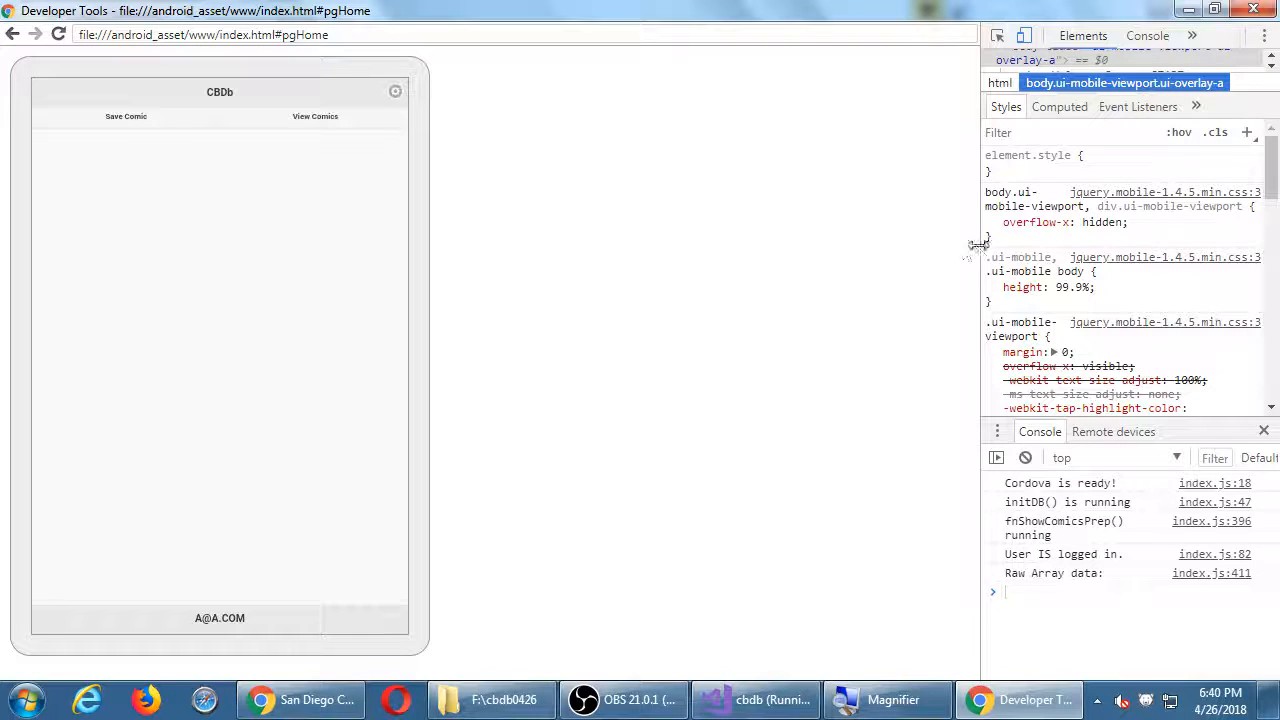
left_click_drag(980, 246, 508, 290)
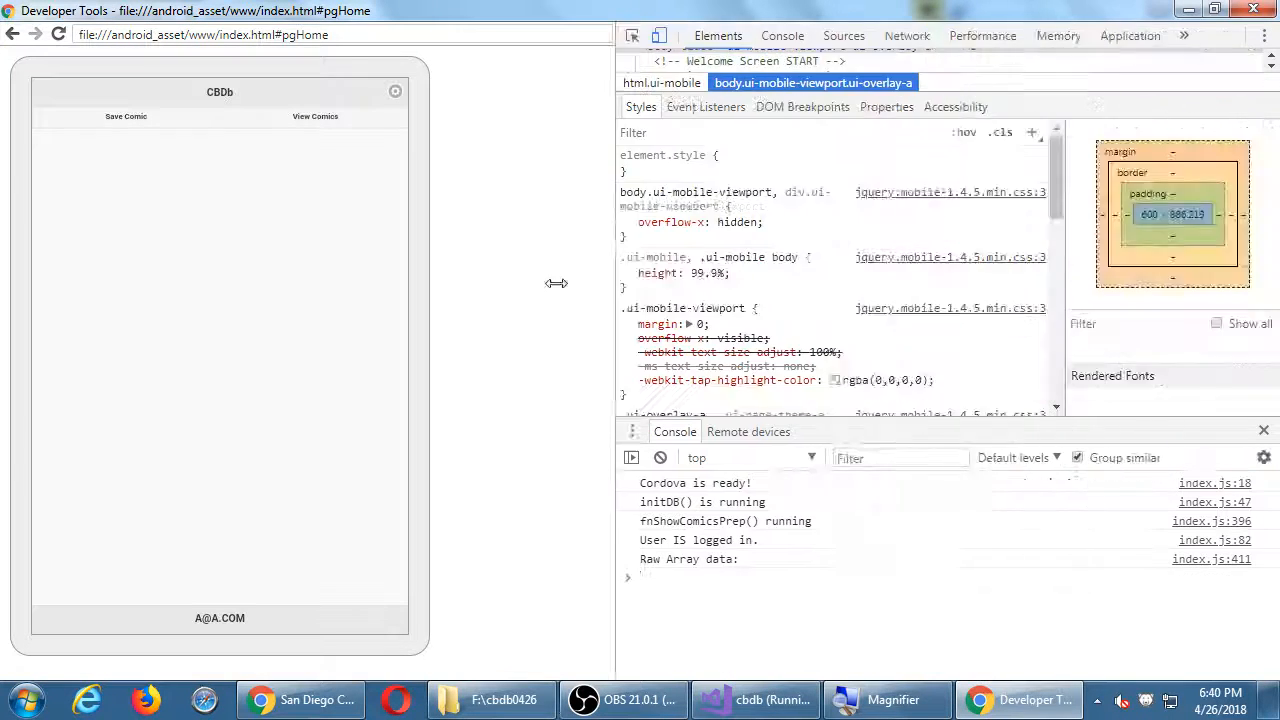
scroll(600, 290, "up", 2)
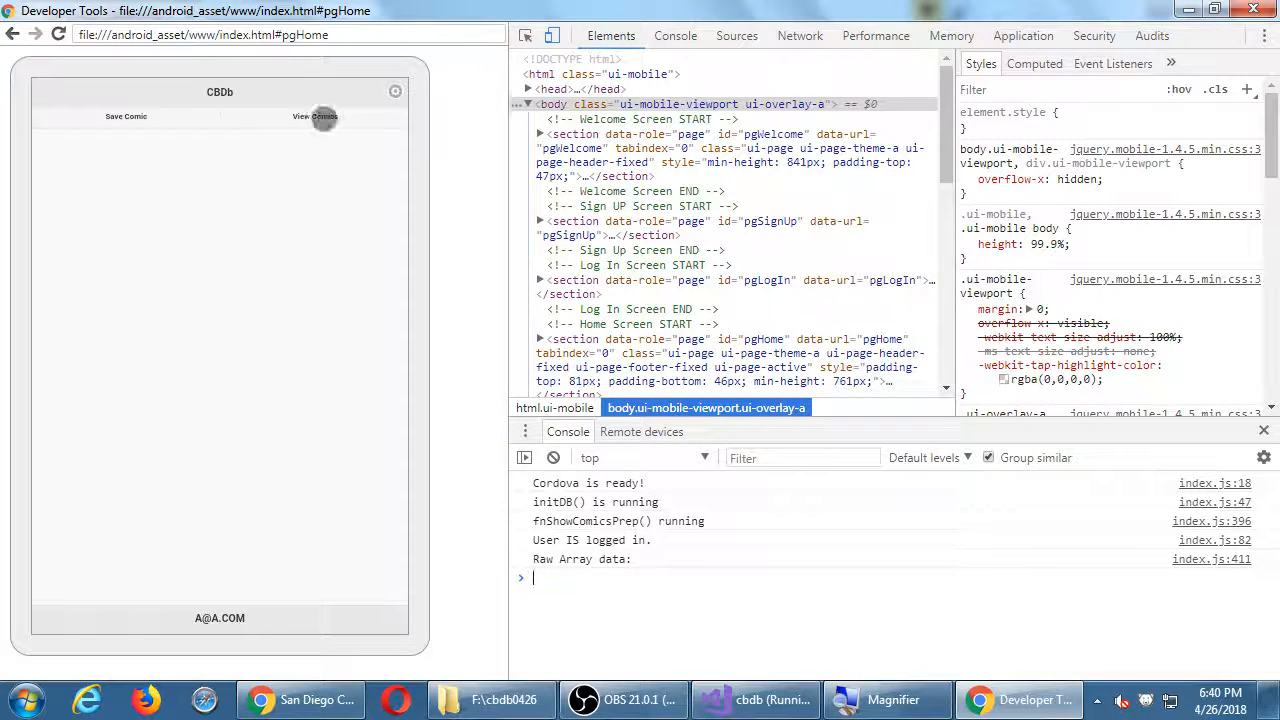
left_click(335, 126)
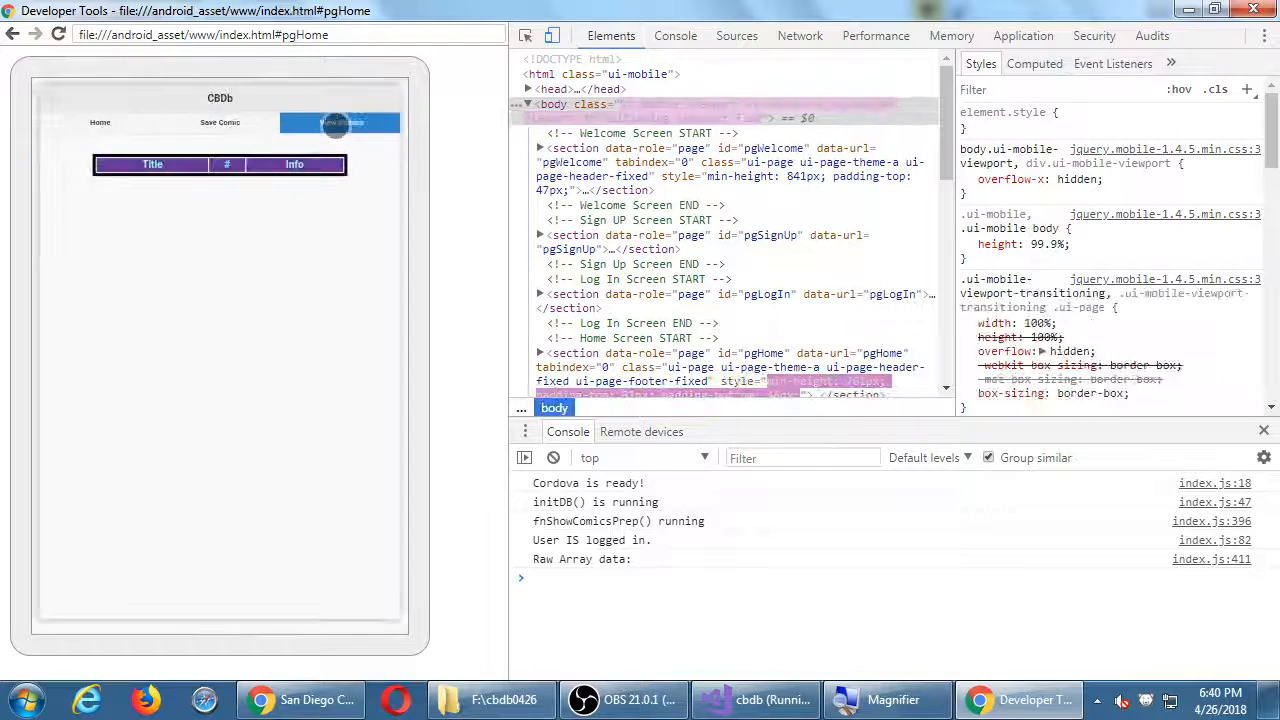
left_click(234, 122)
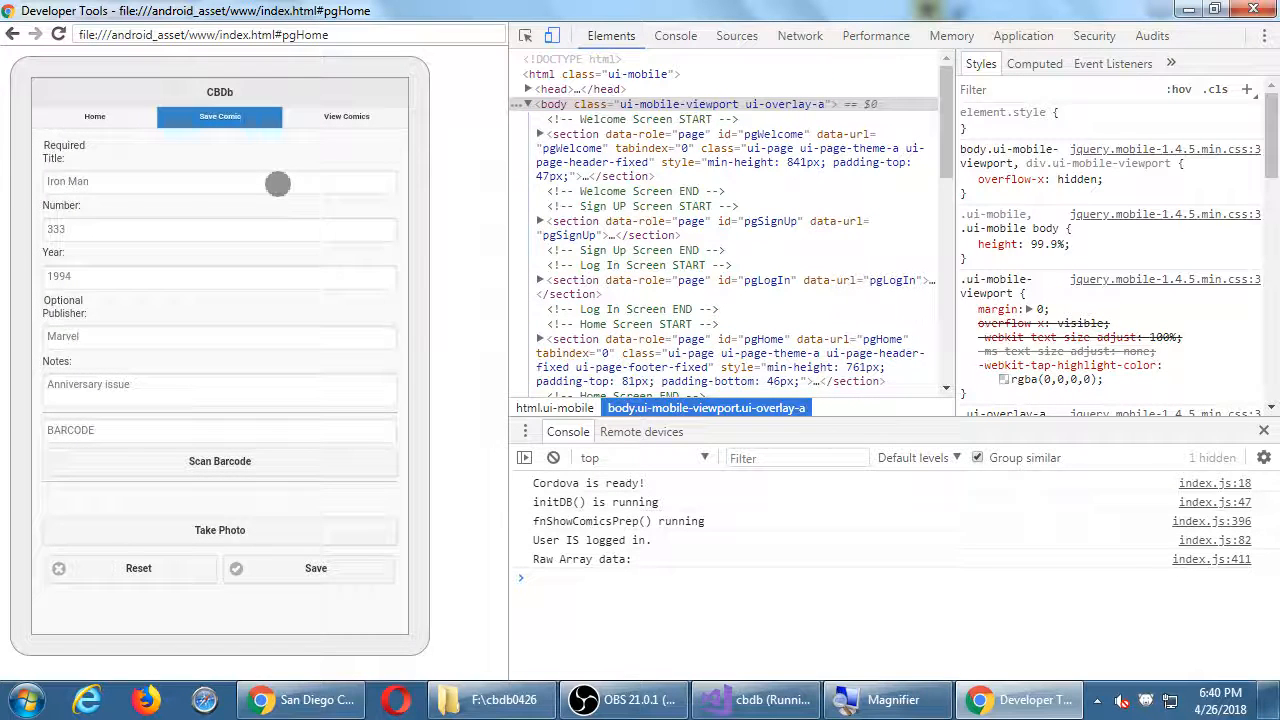
Replace the Iron Man entry with title Abc, number 1, year 199 and save it.
left_click(277, 183)
key("ctrl+a")
type("Abc")
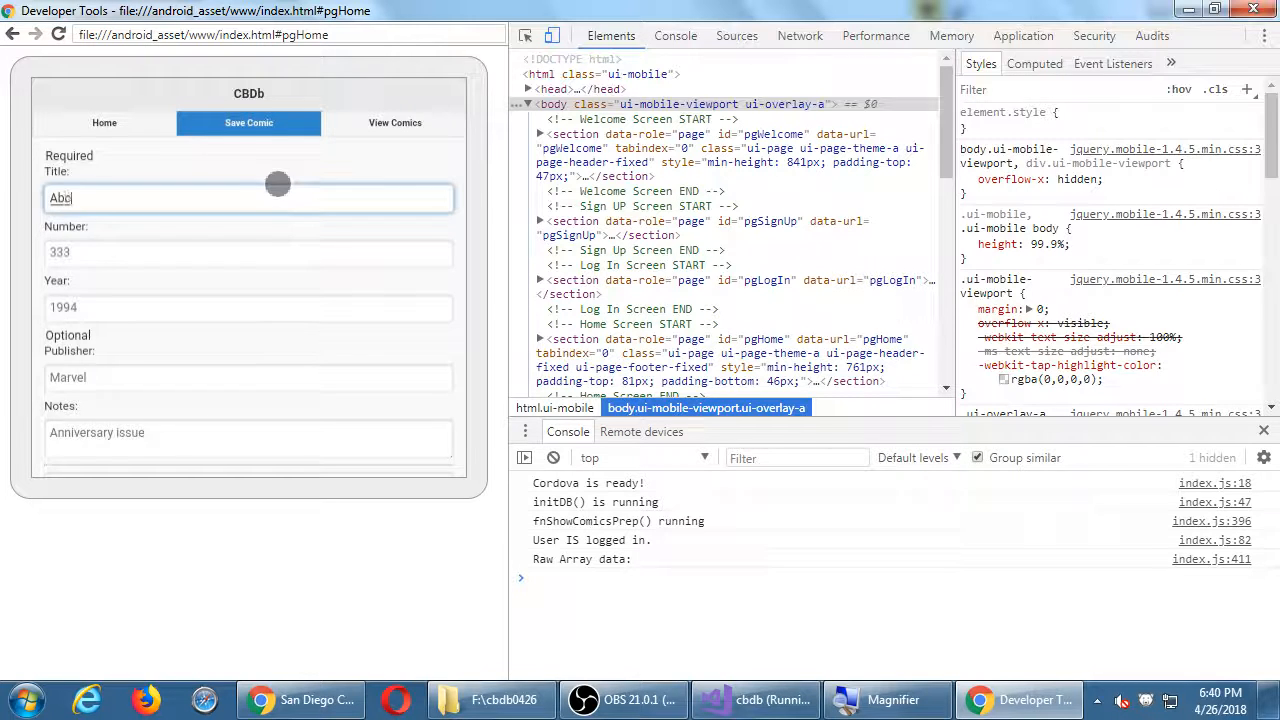
key("Tab")
type("1")
key("Tab")
type("1")
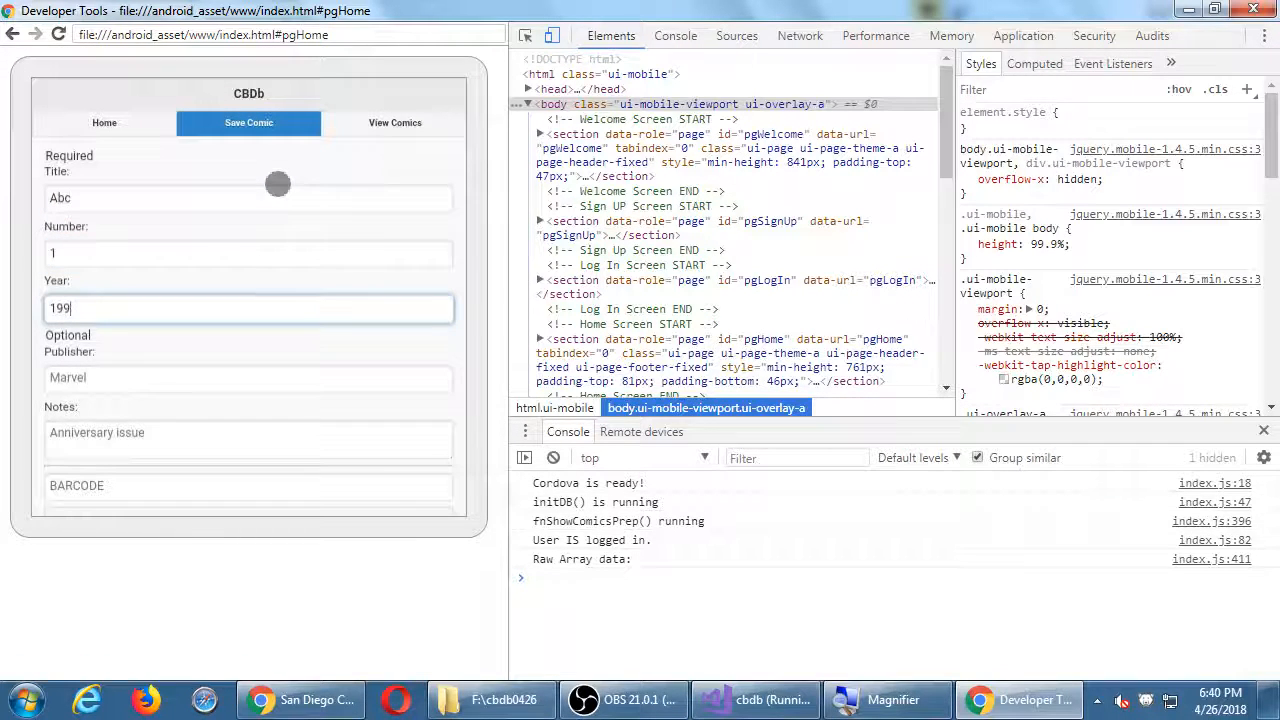
key("Return")
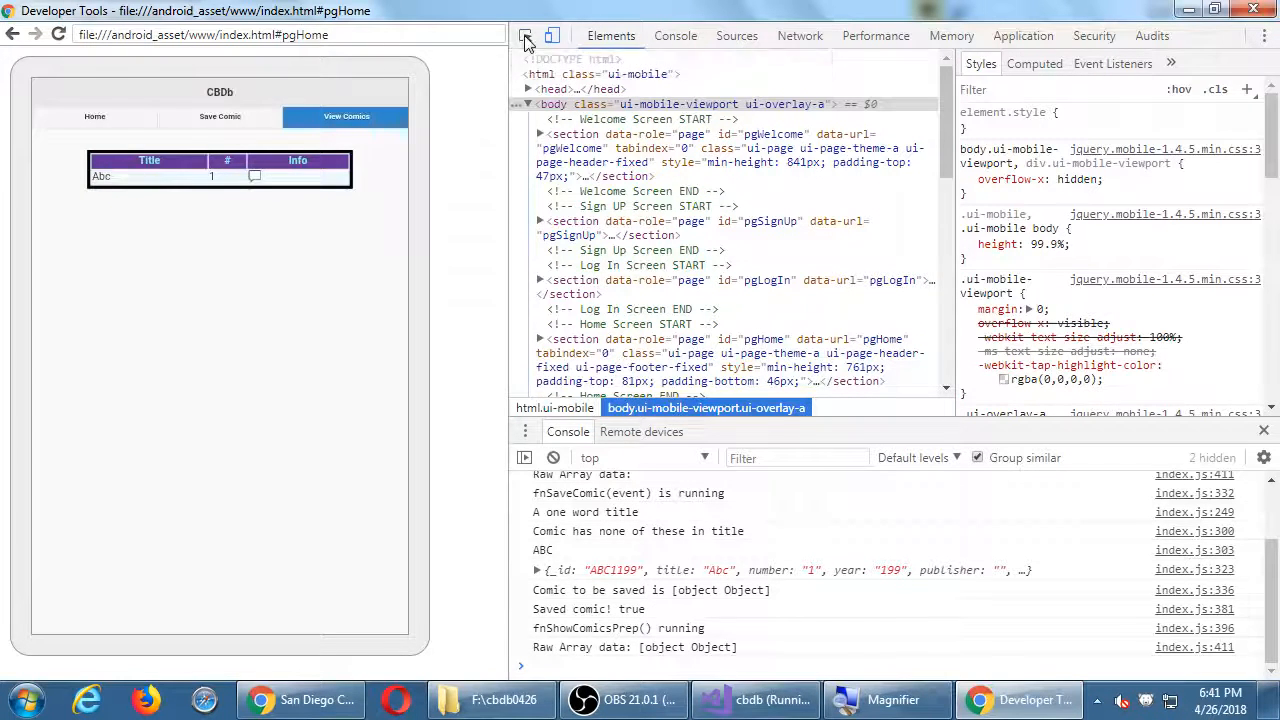
Pick the Info header cell and change its background-color to red in Styles.
left_click(527, 41)
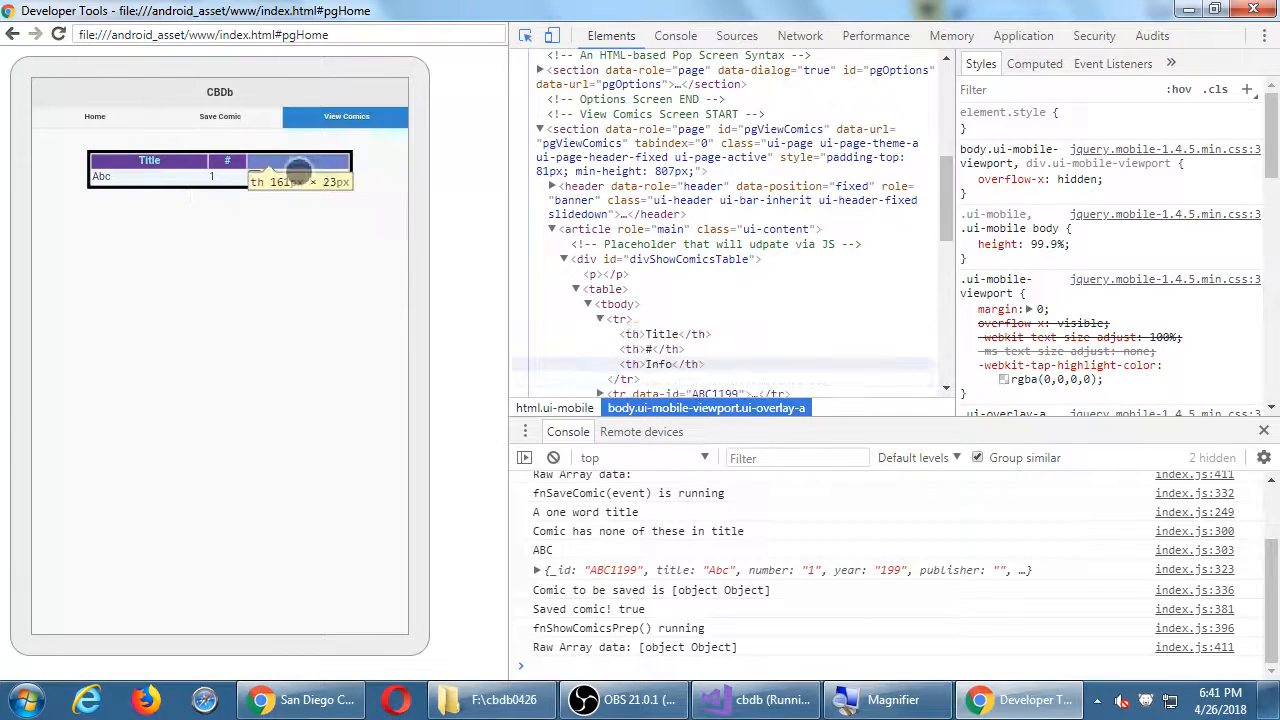
left_click(298, 172)
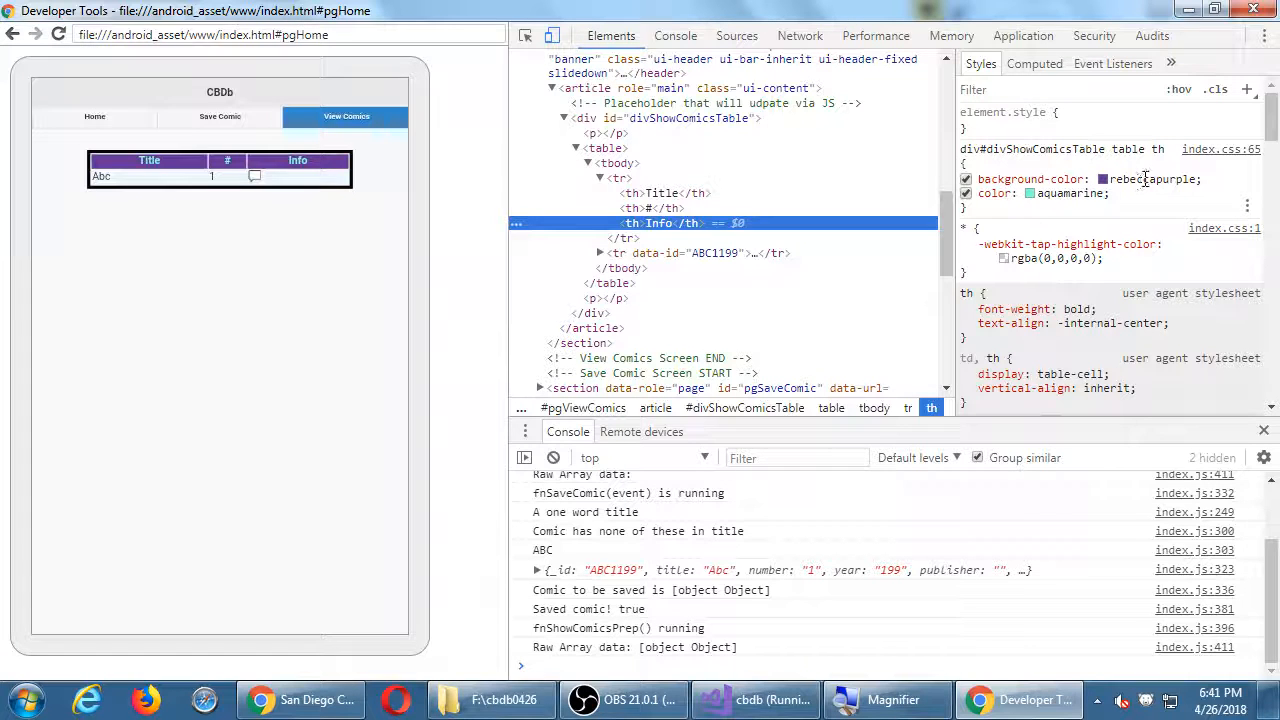
left_click(1145, 179)
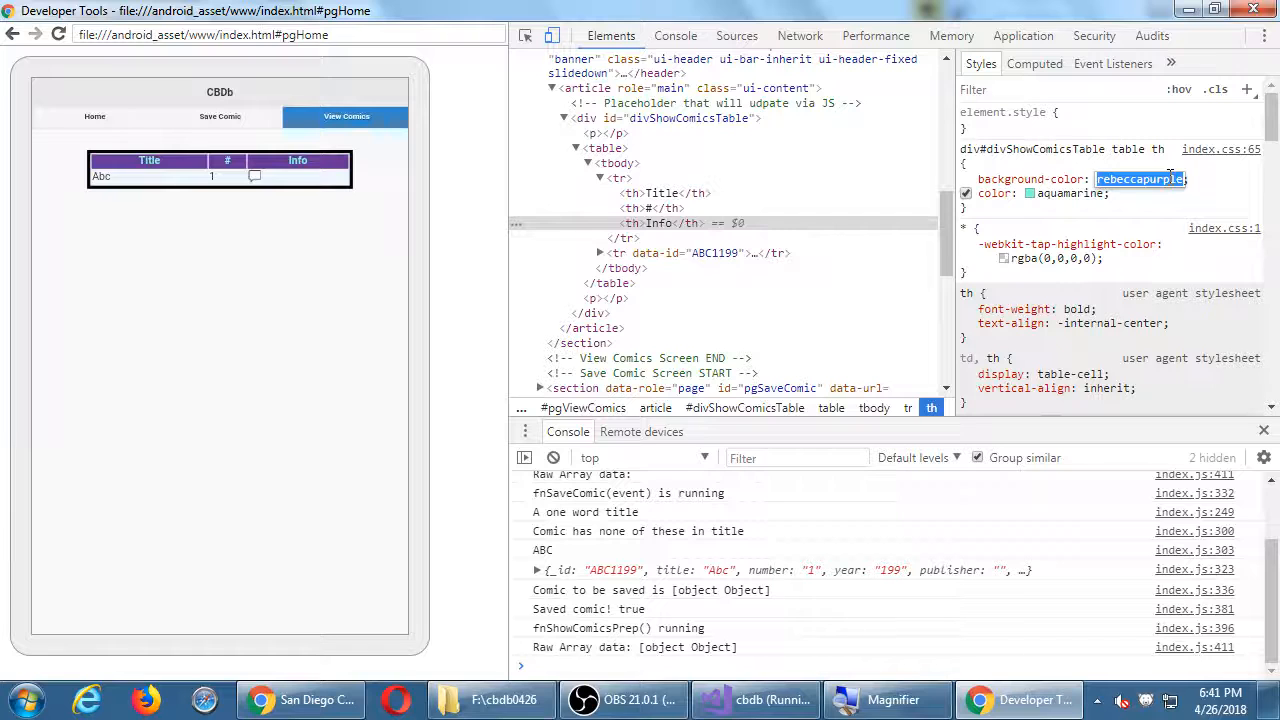
type("red;")
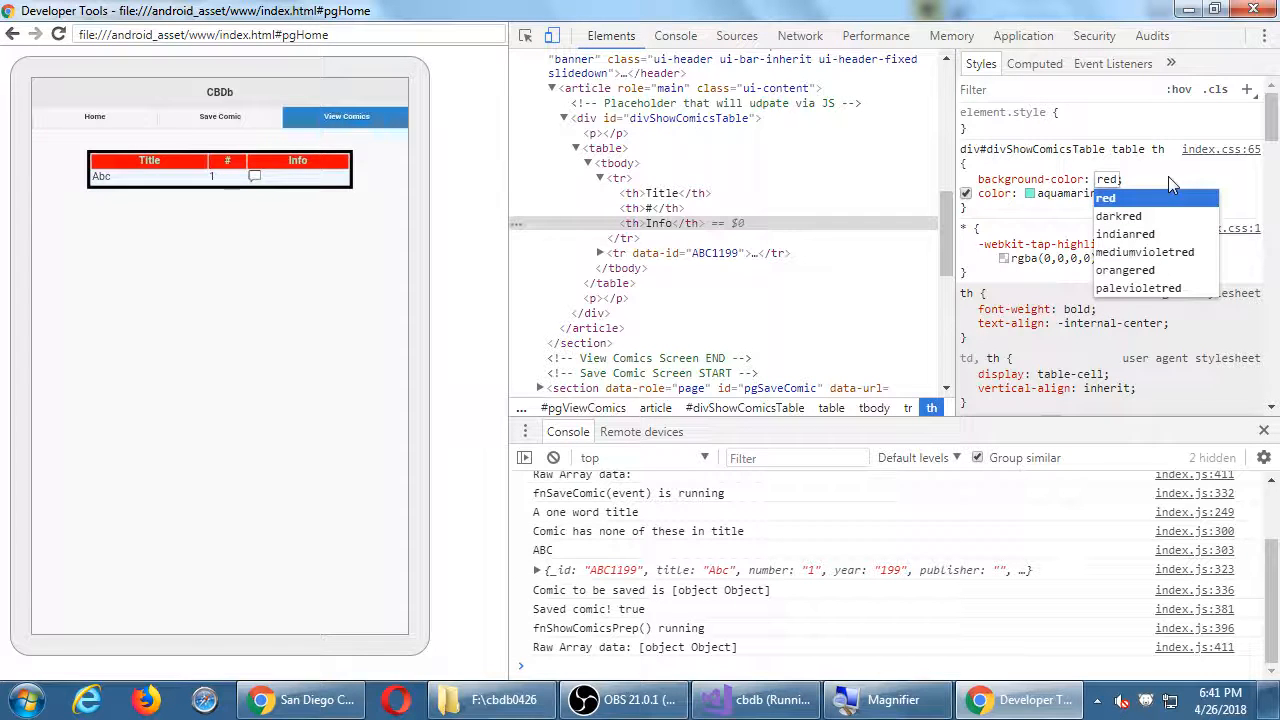
key("Return")
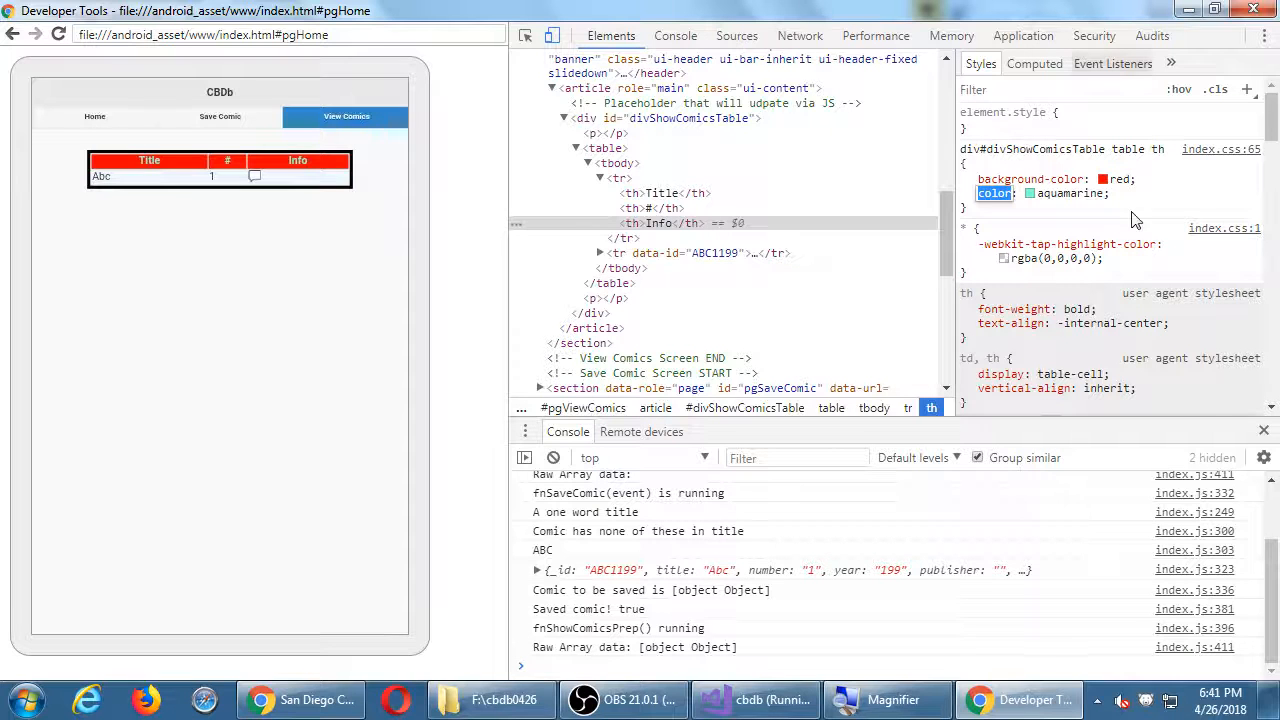
Set the header text colour to whitesmoke, then close the remote inspection window.
left_click(1085, 193)
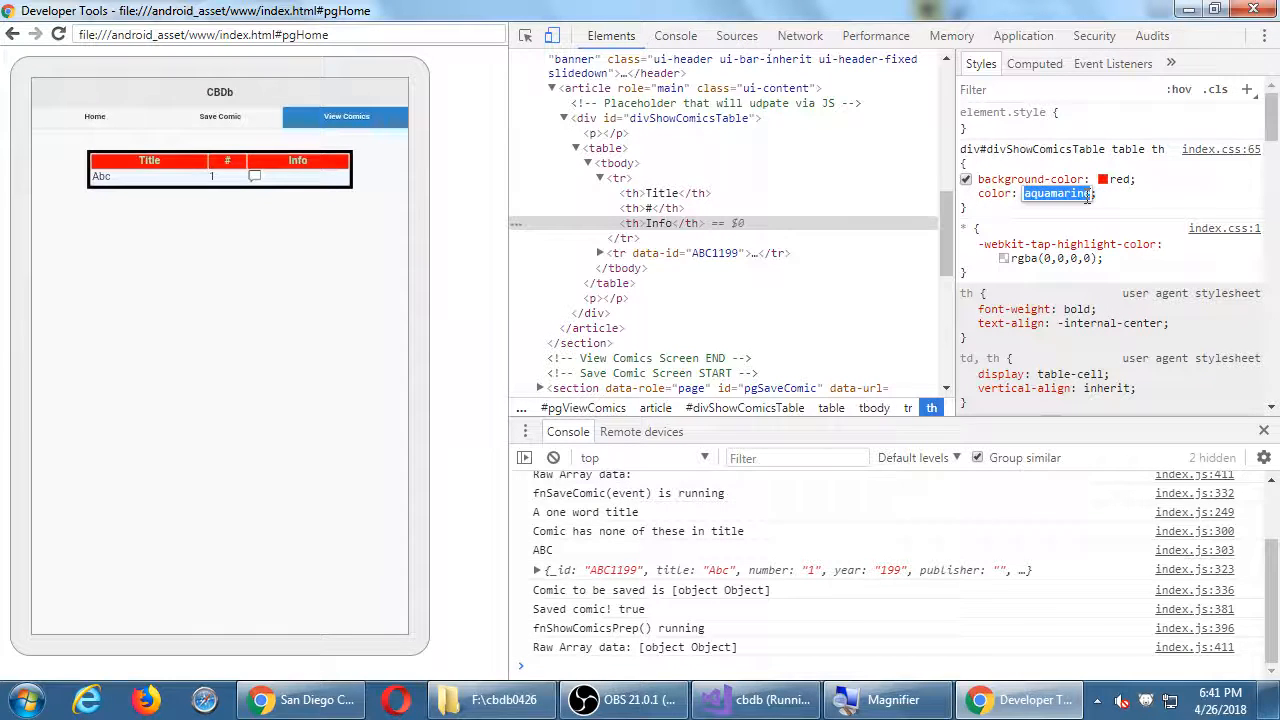
type("wh")
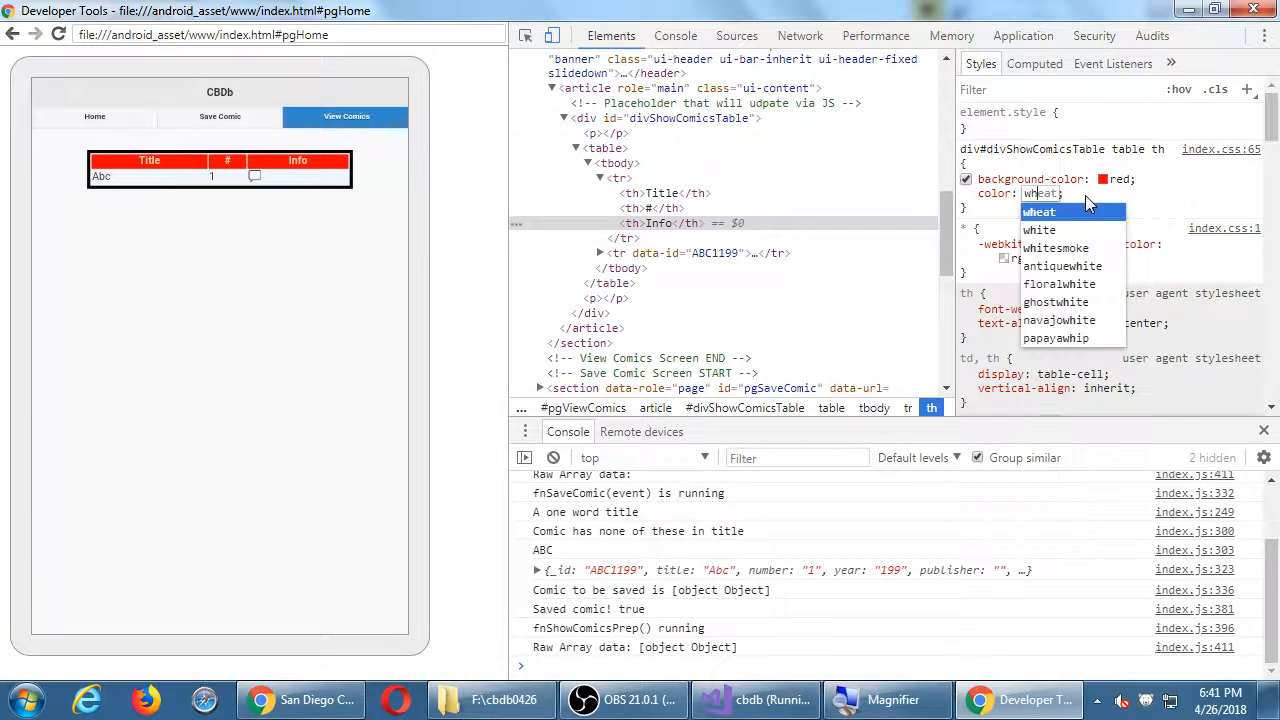
key("Down")
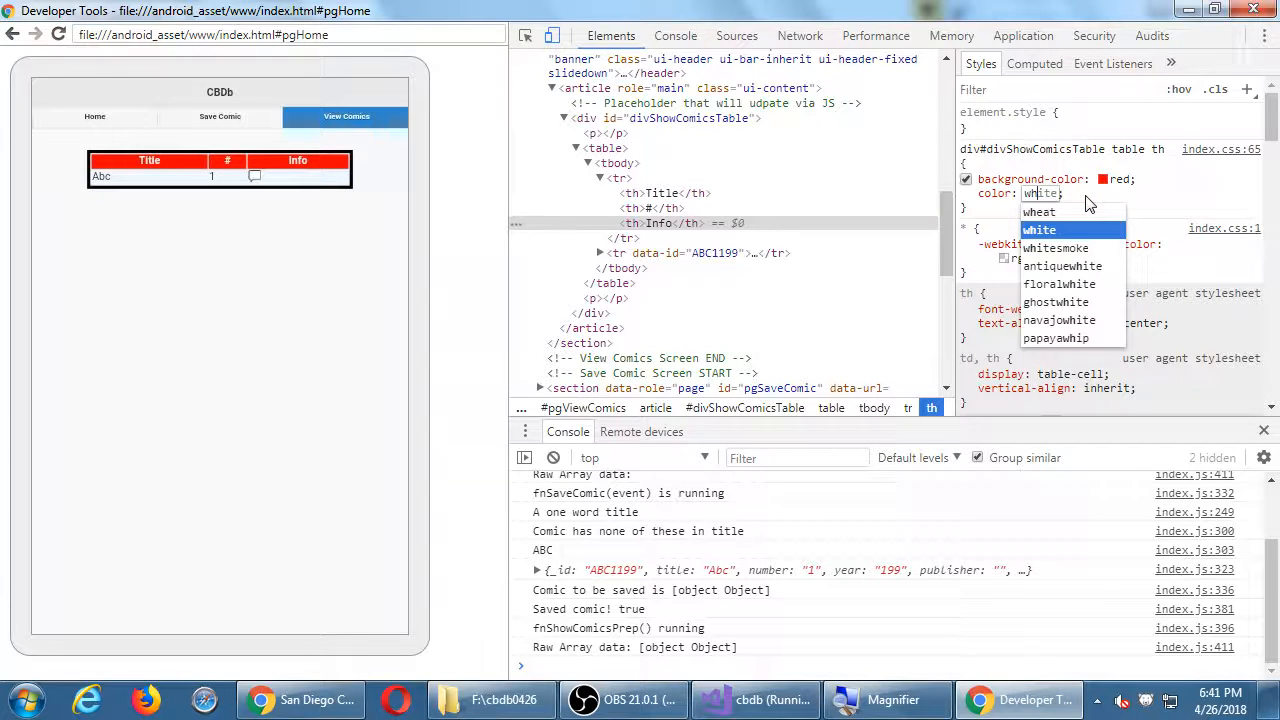
key("Down")
key("Return")
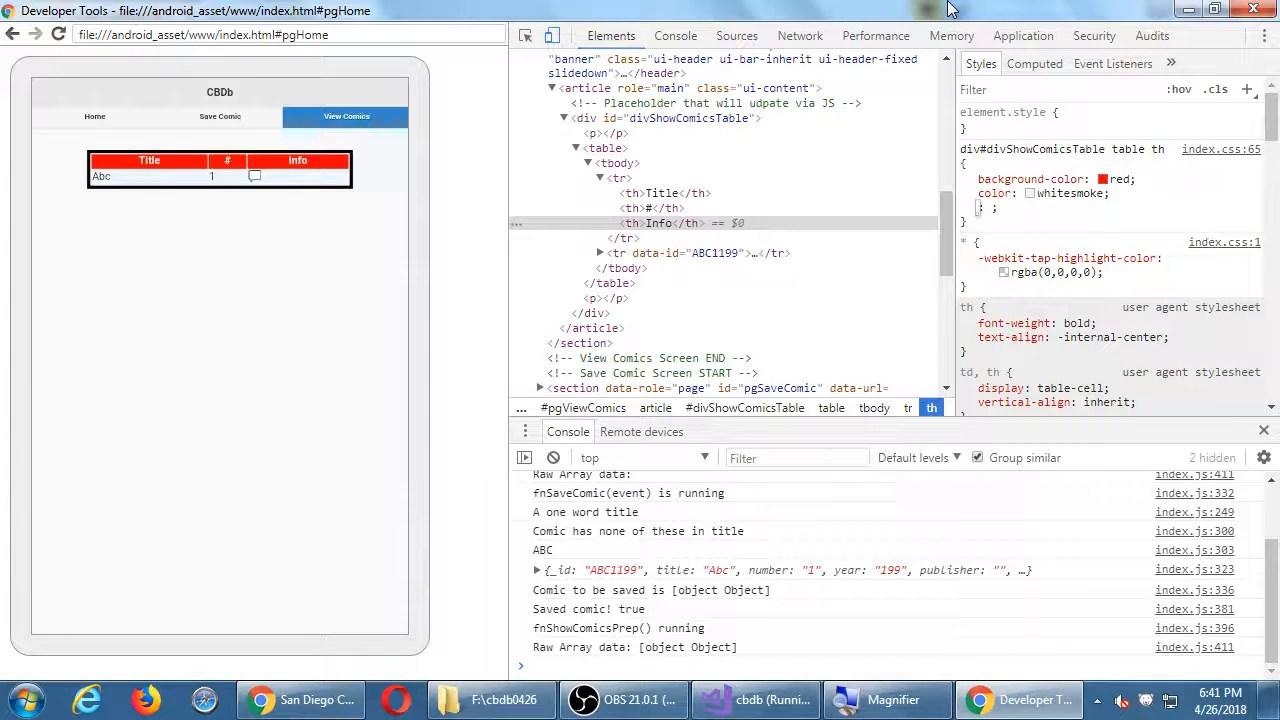
left_click(1254, 9)
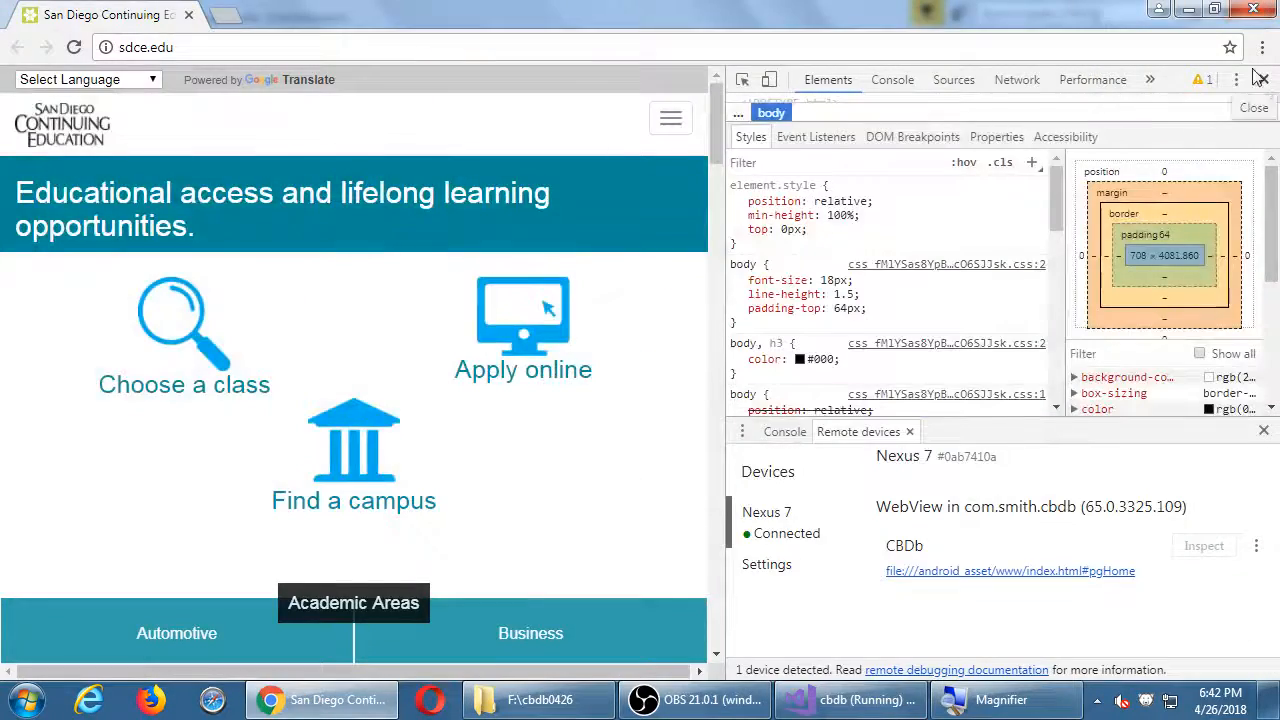
Close Chrome and stop the Android debug session, returning to index.css.
left_click(1256, 10)
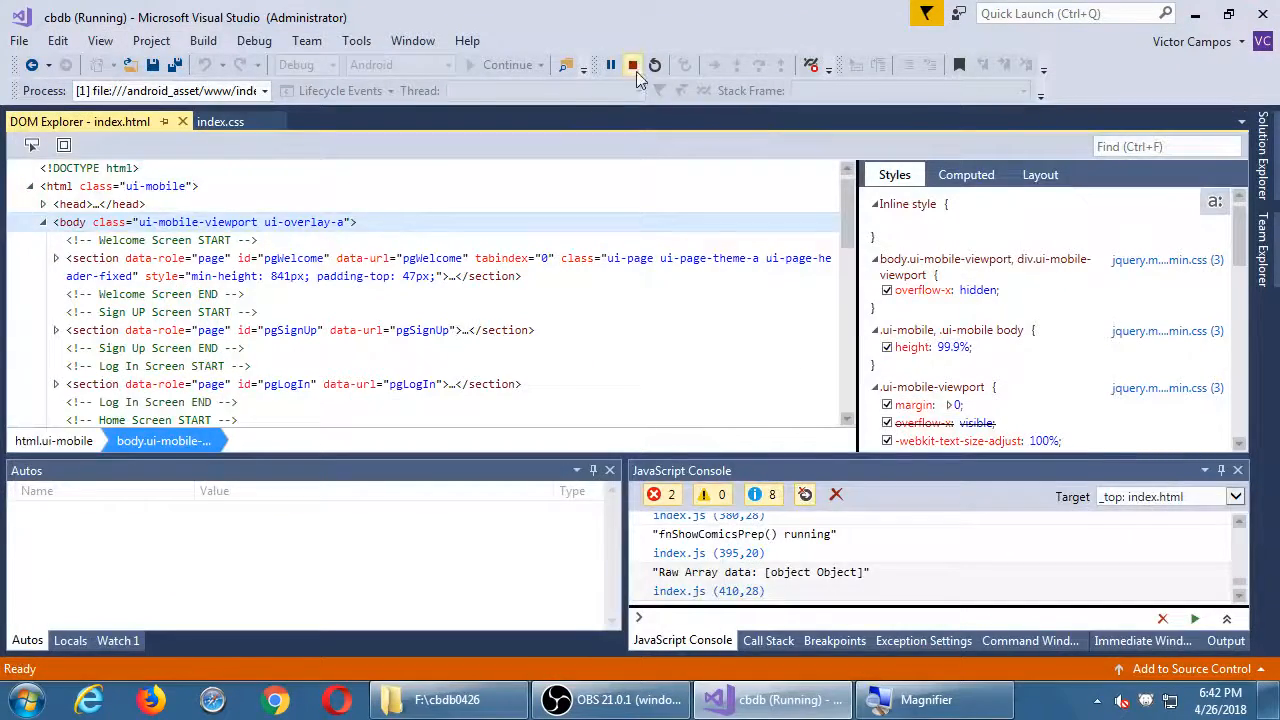
left_click(634, 68)
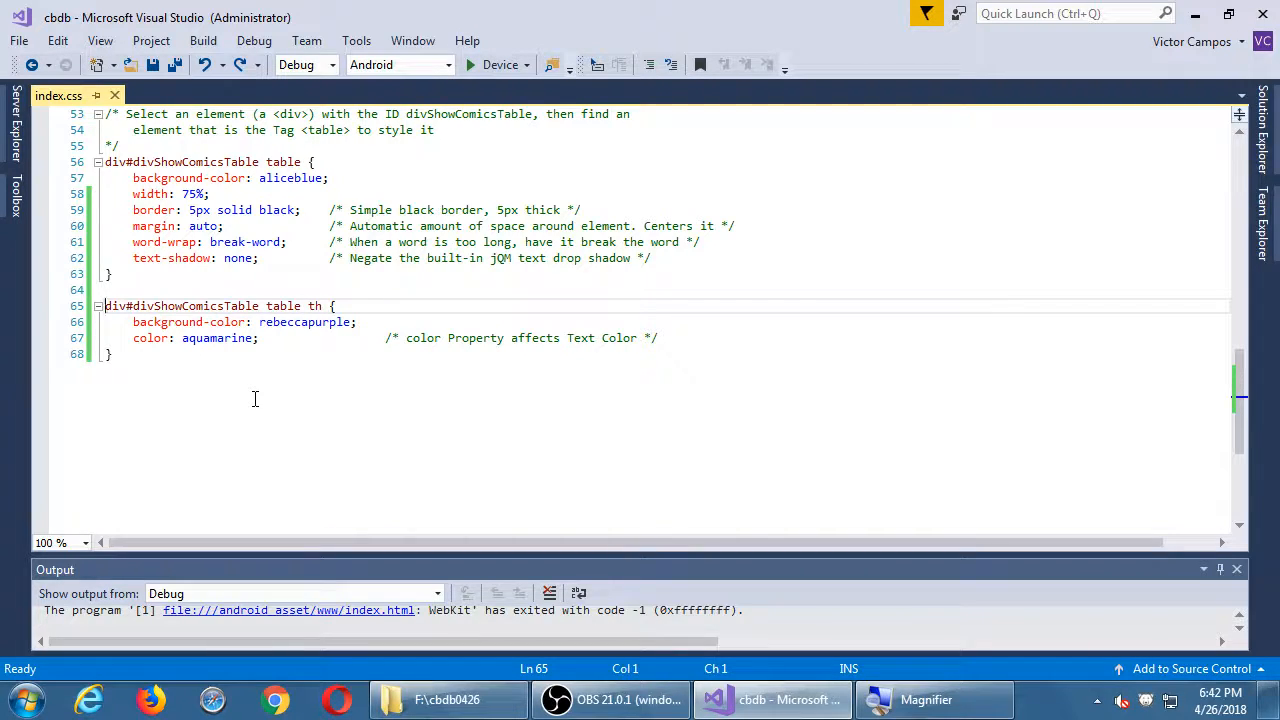
key("super+plus")
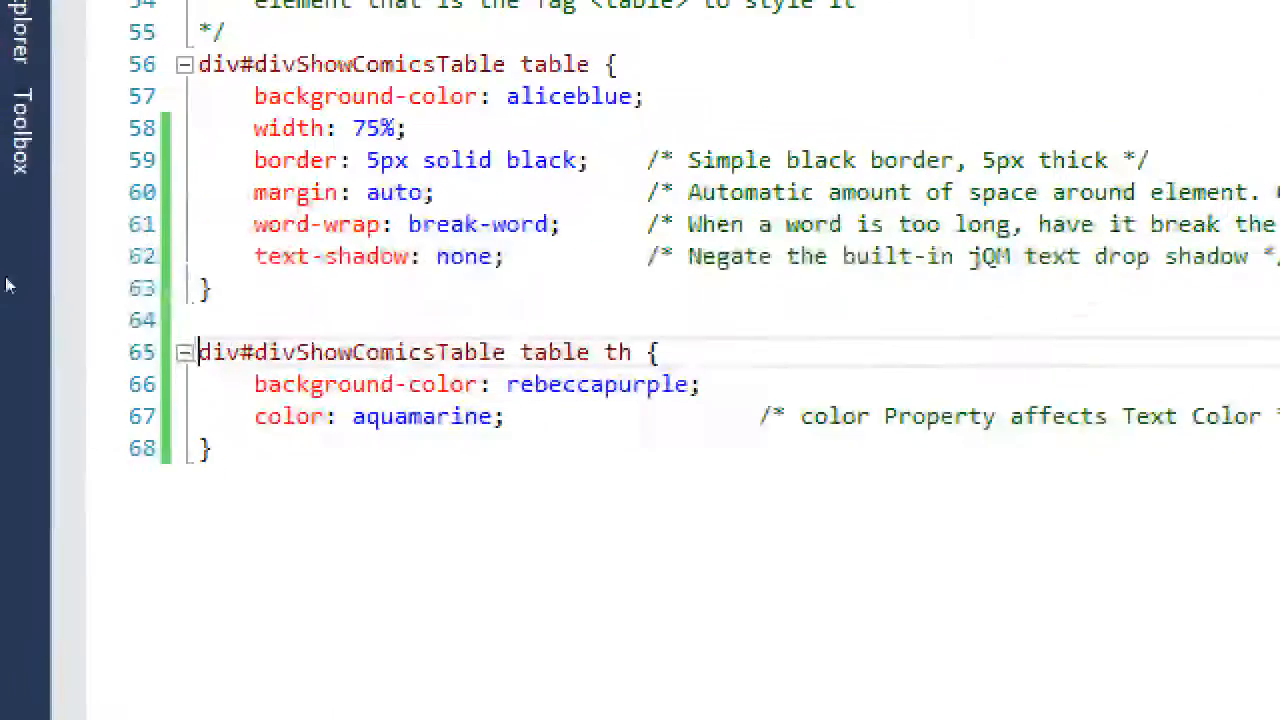
Add blank lines below the header rule and save the stylesheet.
key("ctrl+End")
key("Return")
key("Return")
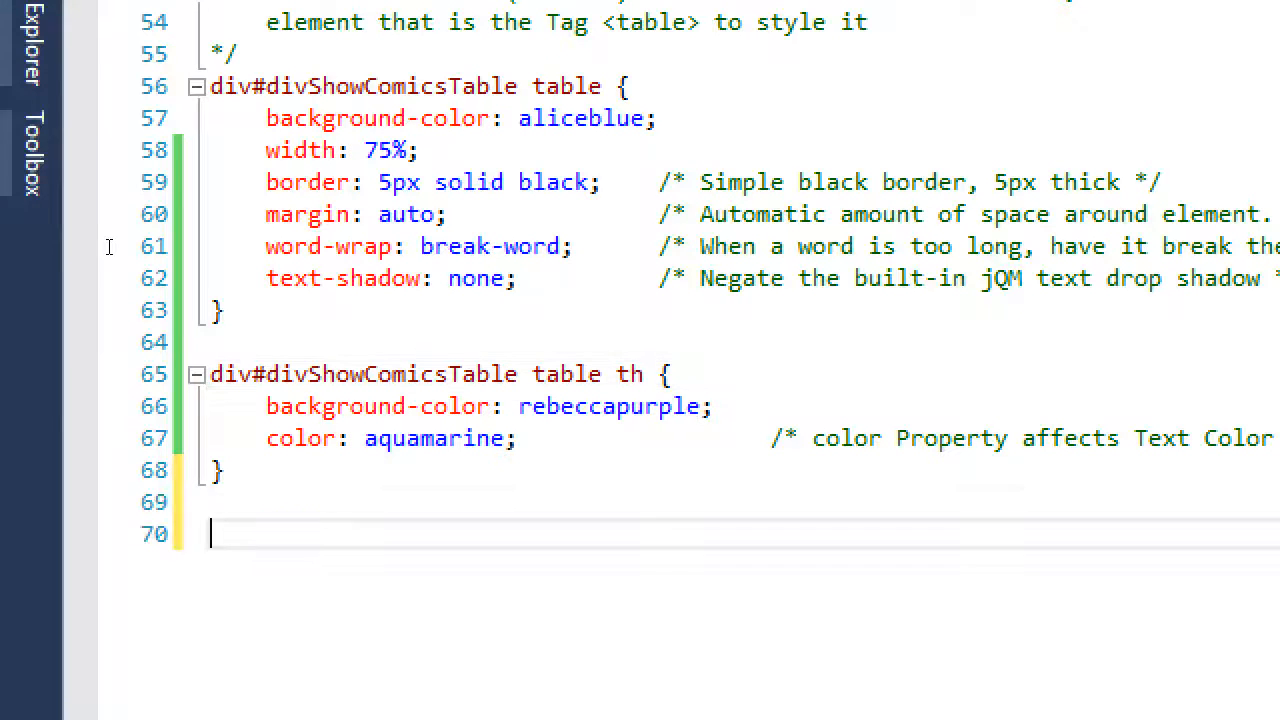
key("ctrl+s")
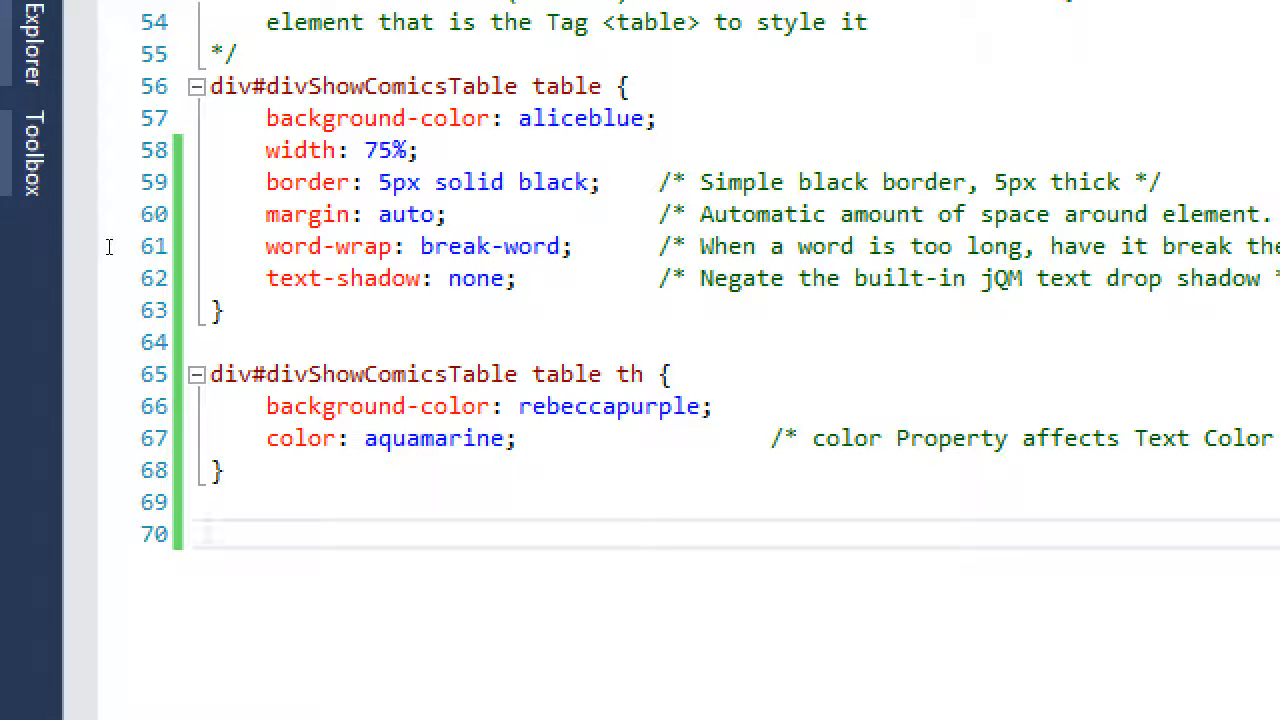
type("/*")
Write a block comment explaining zebra striping colours table rows for readability, with a blank line after.
key("Return")
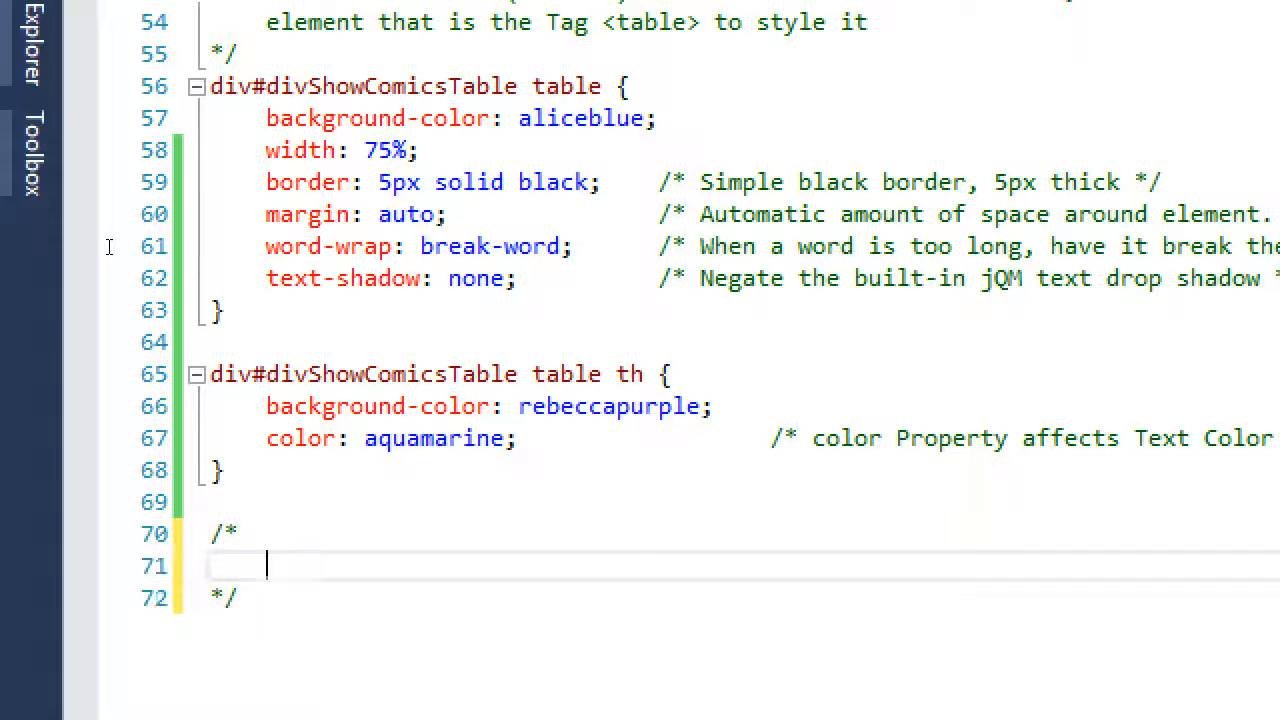
type("Zebra striping")
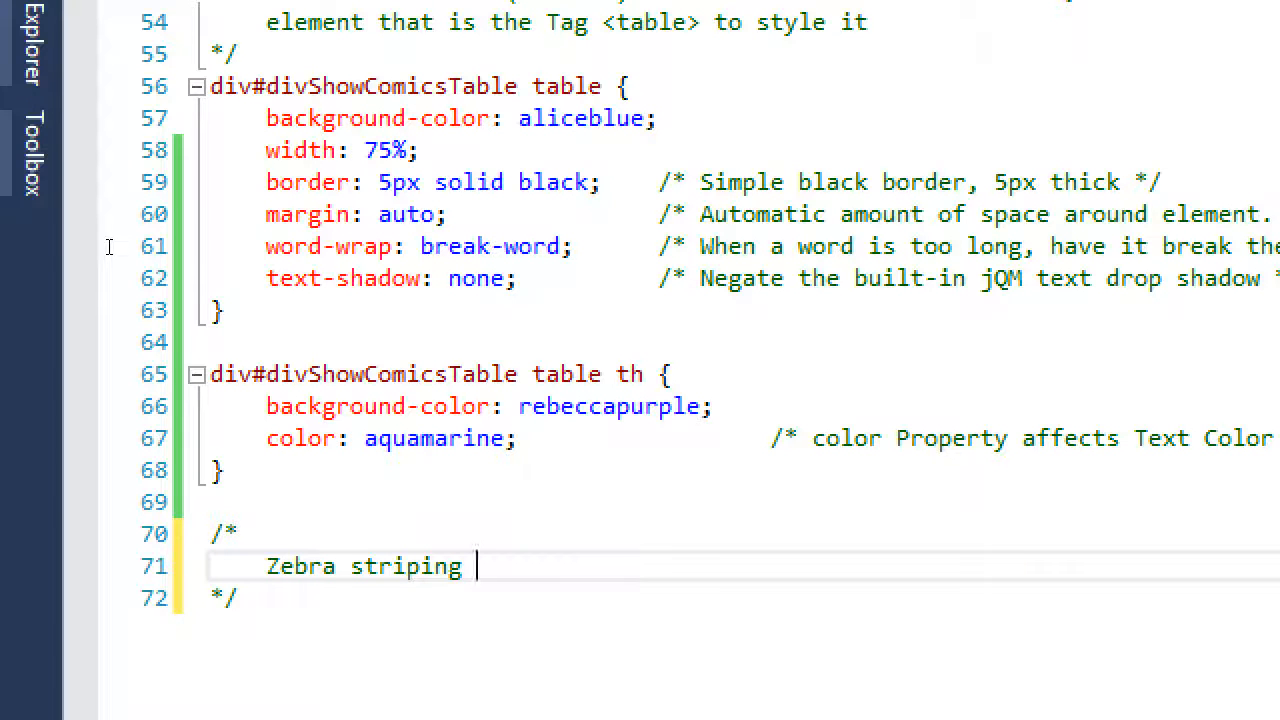
type(" is coloring ")
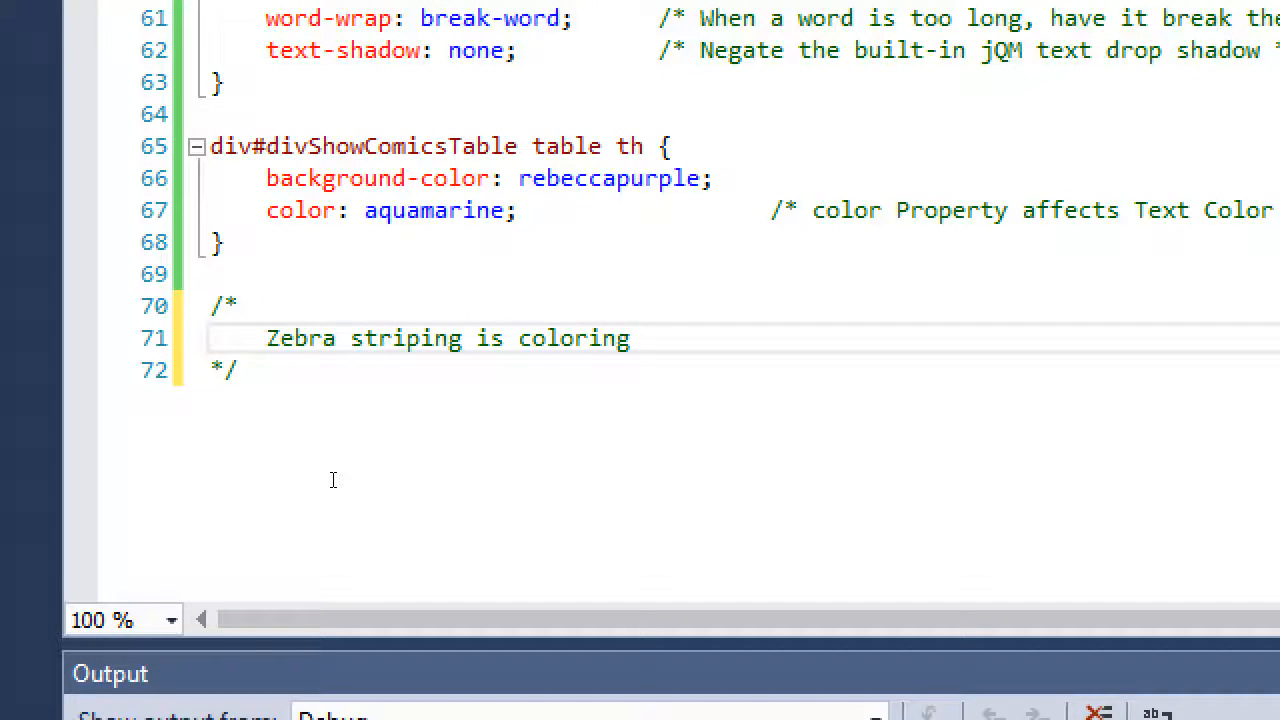
type("a ")
type("Table's rows")
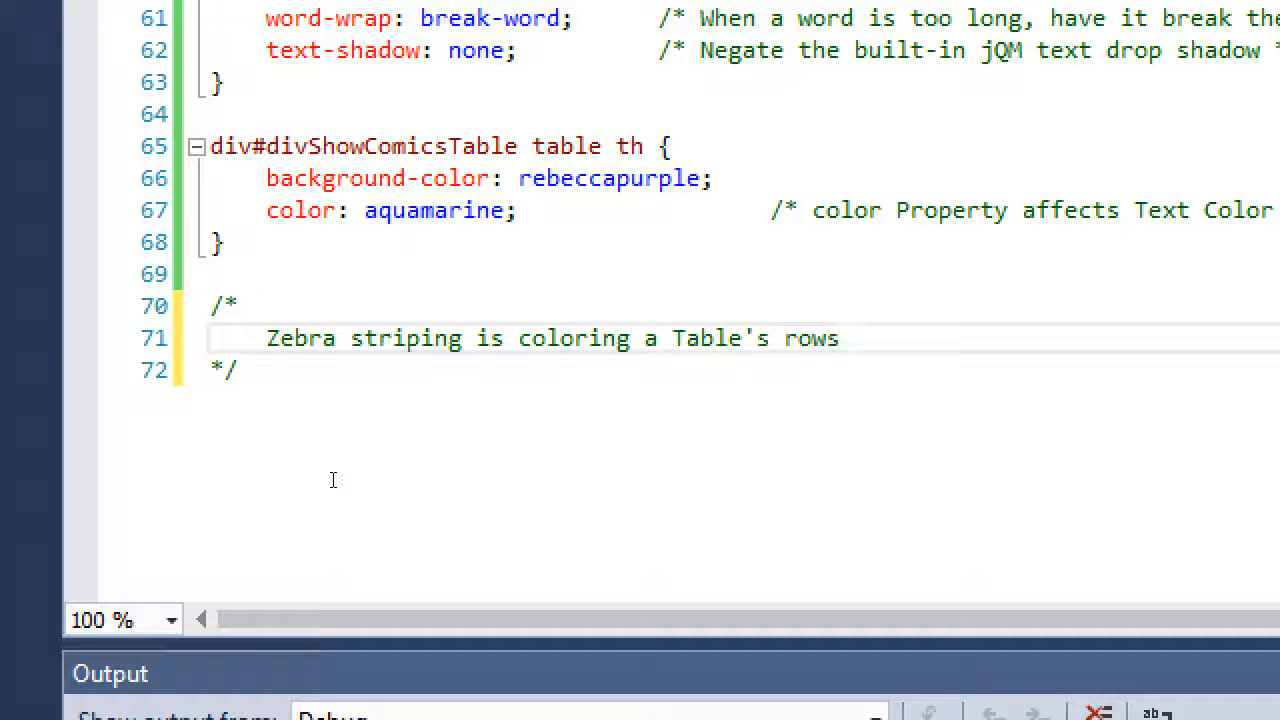
type(" for")
key("BackSpace")
key("BackSpace")
key("BackSpace")
type("for readability")
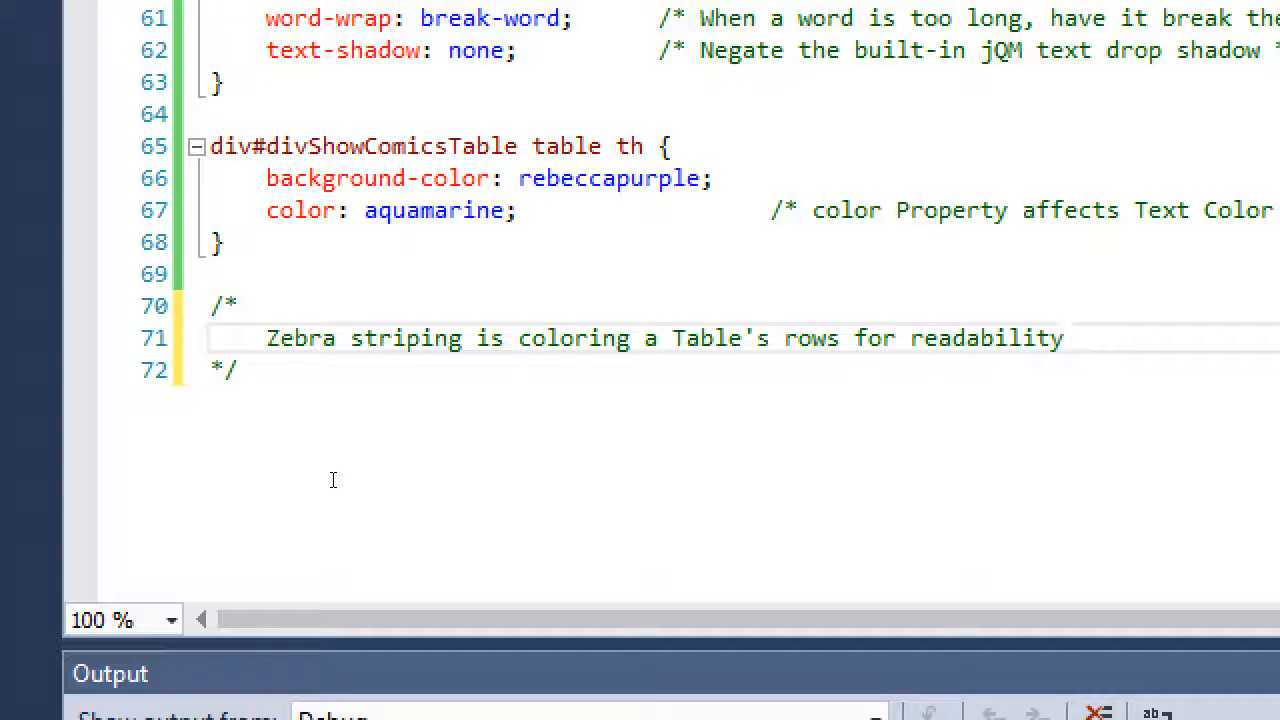
key("Down")
key("Return")
key("Return")
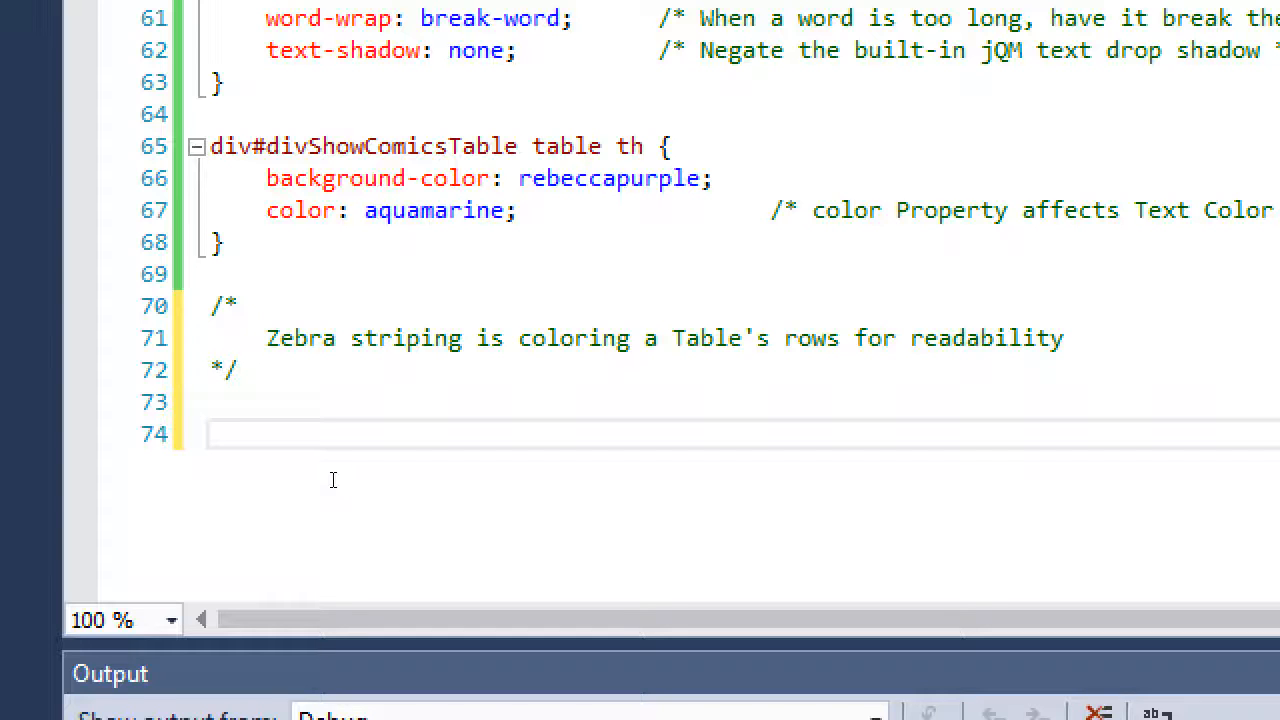
type("div#")
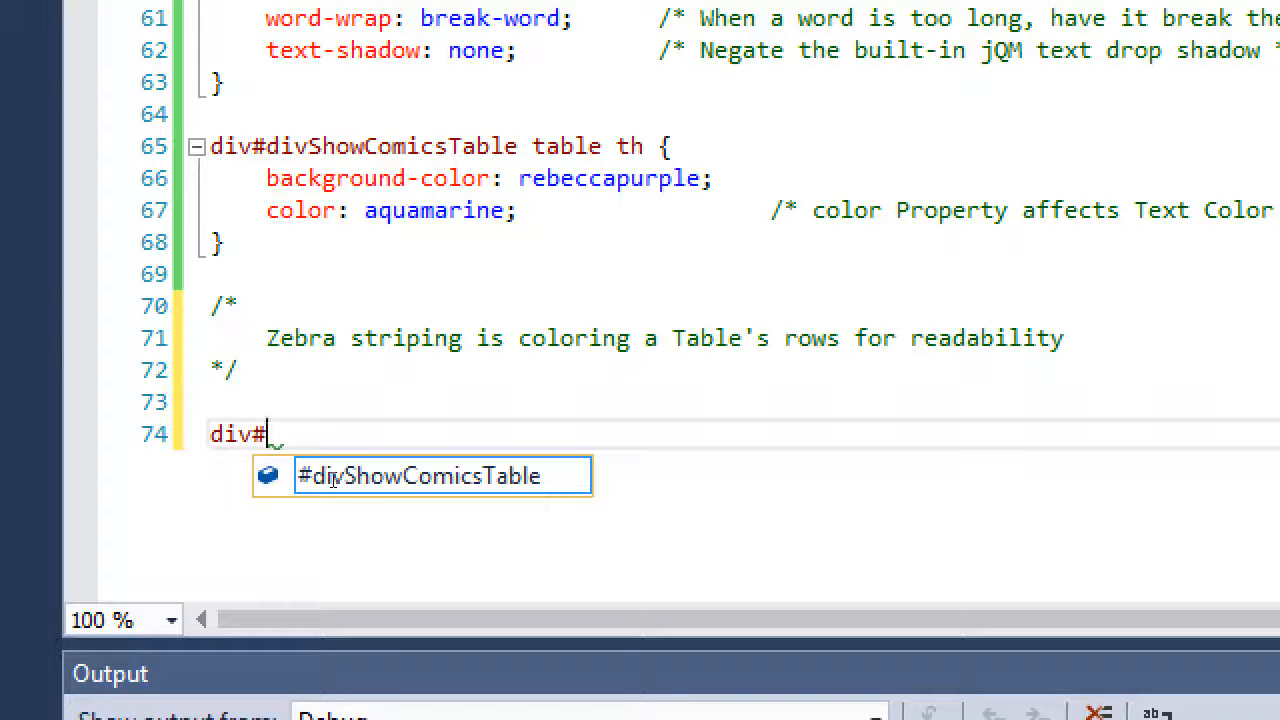
Write the selector div#divShowComicsTable table tr and open its rule block.
key("Tab")
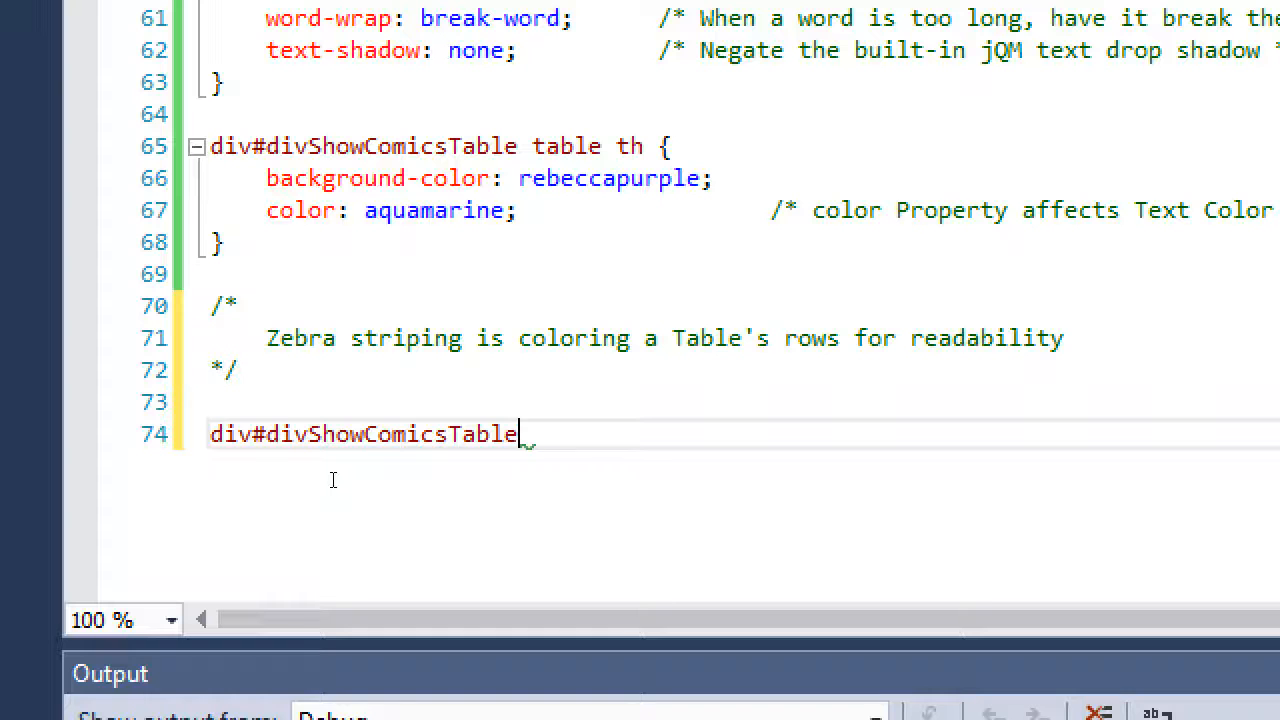
type(" tabe")
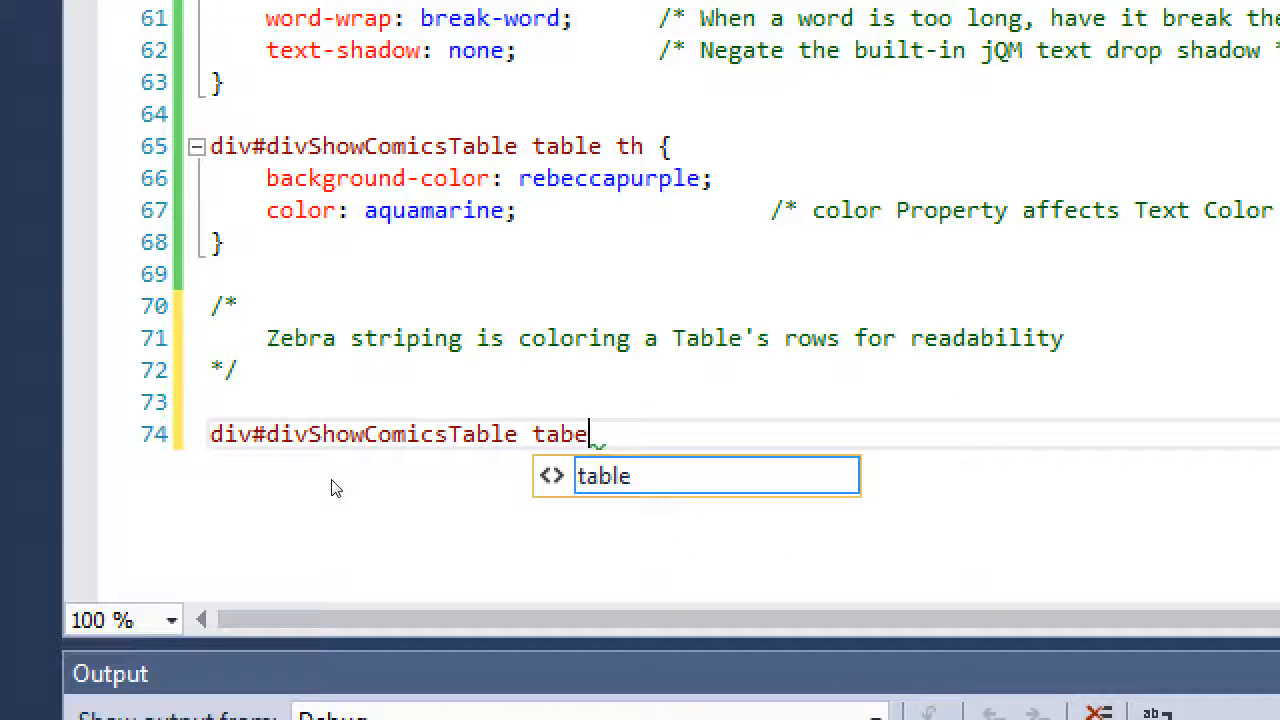
key("Tab")
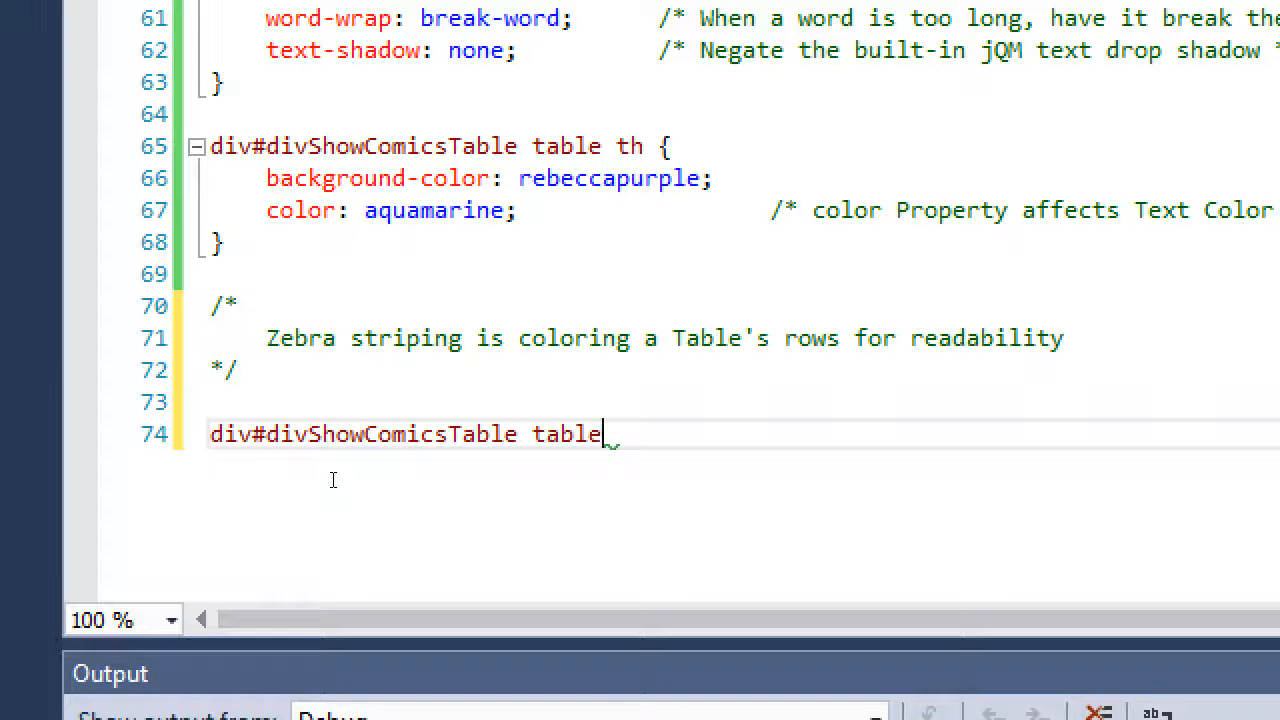
type(" tr {")
key("Return")
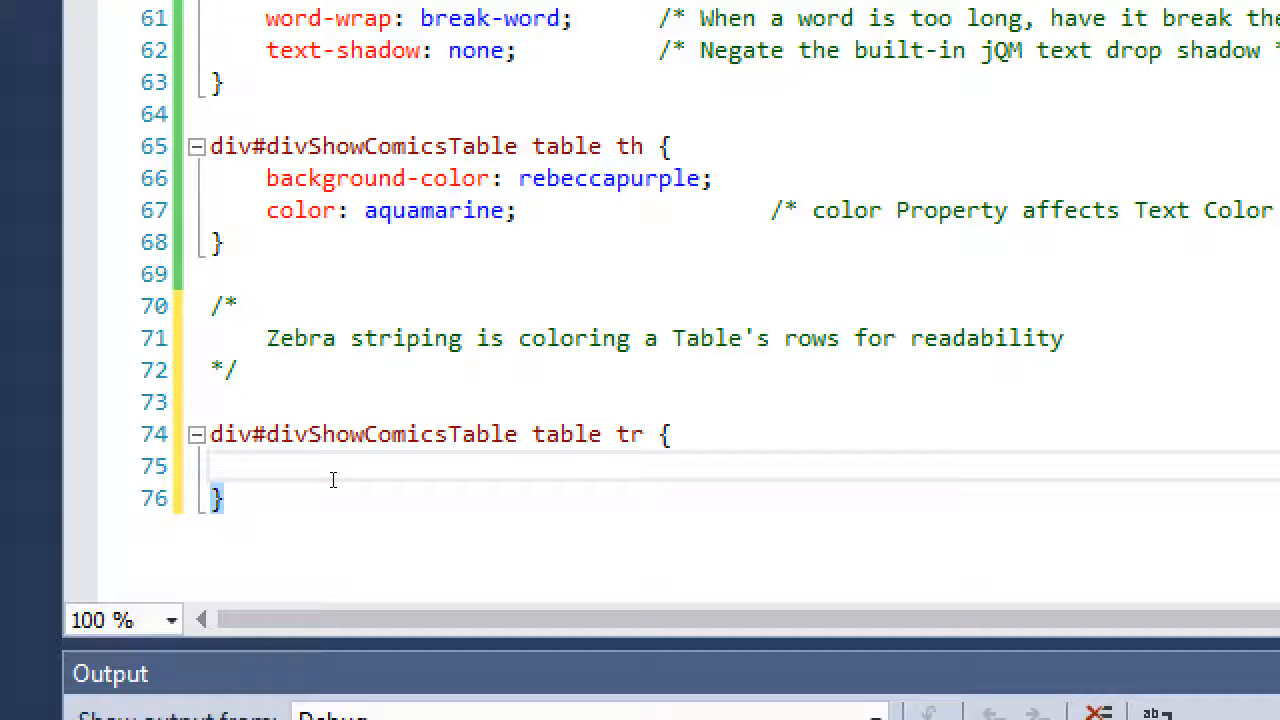
type("ba")
Give the row rule background-color: deeppink using IntelliSense suggestions.
key("BackSpace")
key("BackSpace")
type("b")
key("BackSpace")
type("bl")
key("BackSpace")
type("ack")
key("Down")
key("Down")
key("Down")
key("Down")
key("Tab")
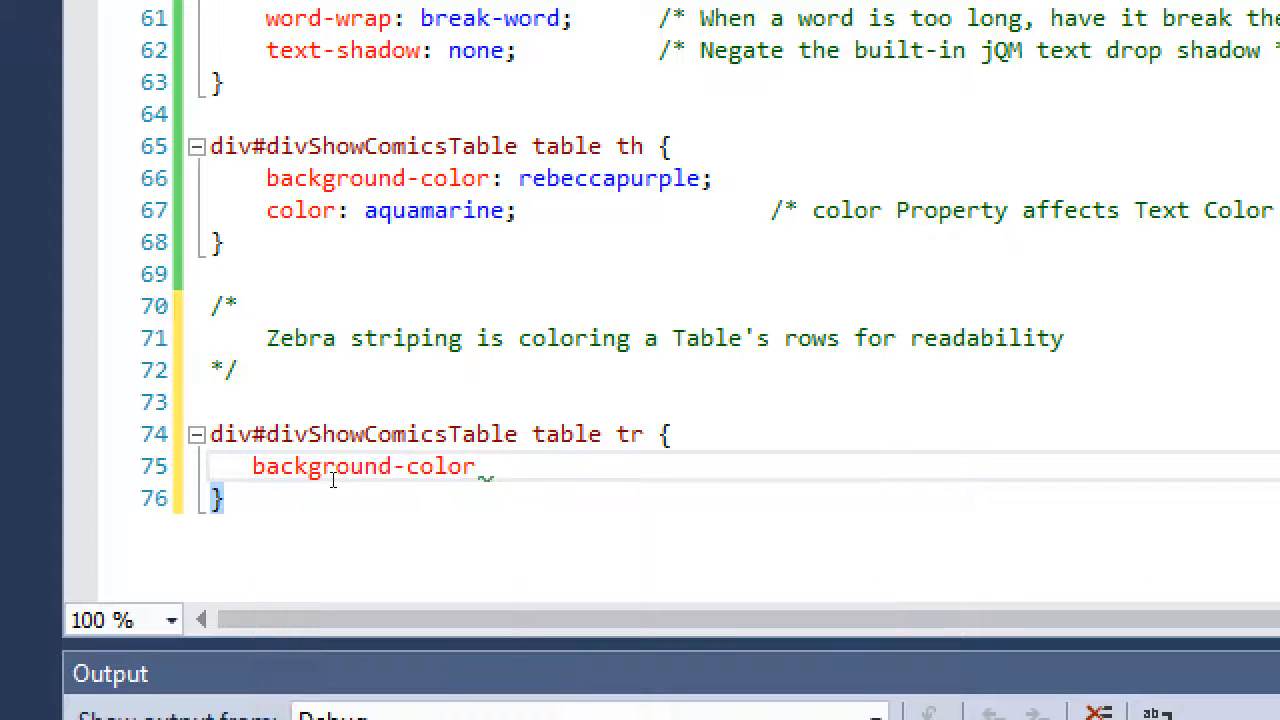
type(": pink")
key("Up")
key("Up")
key("Up")
key("Tab")
type(";")
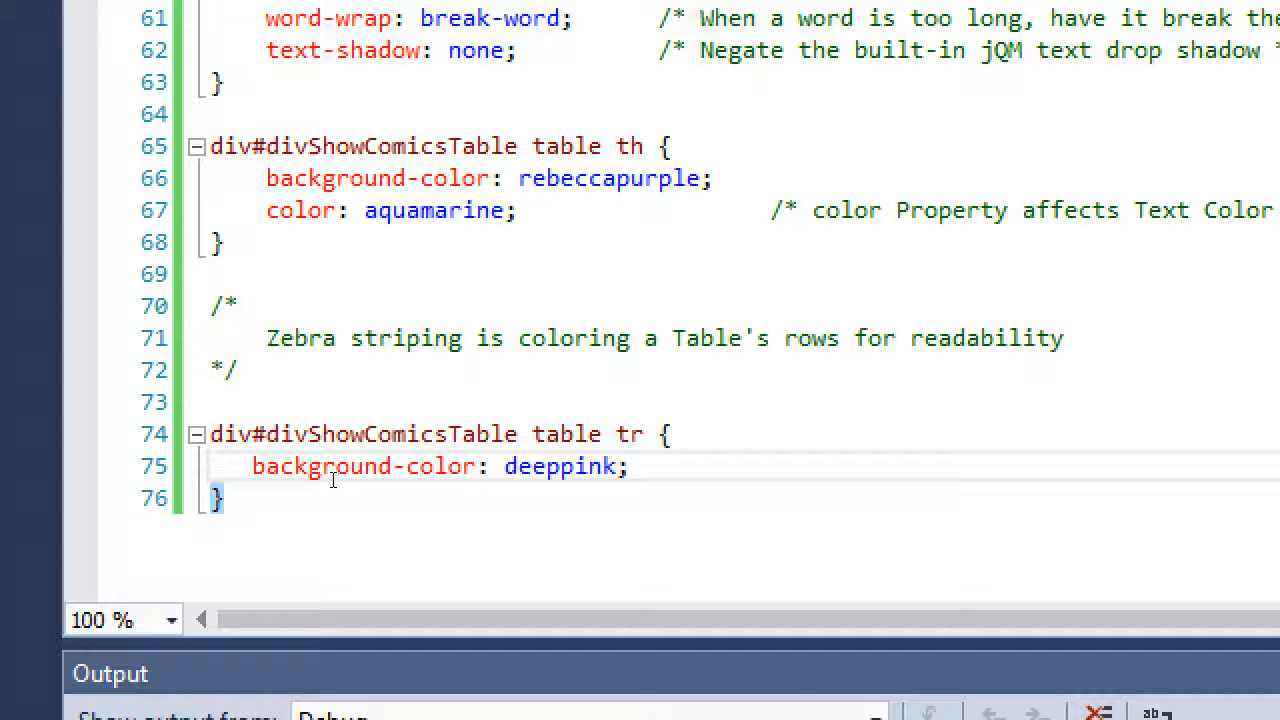
Change the selector to tr:nth-of-type(even) and add blank lines below the rule.
key("Up")
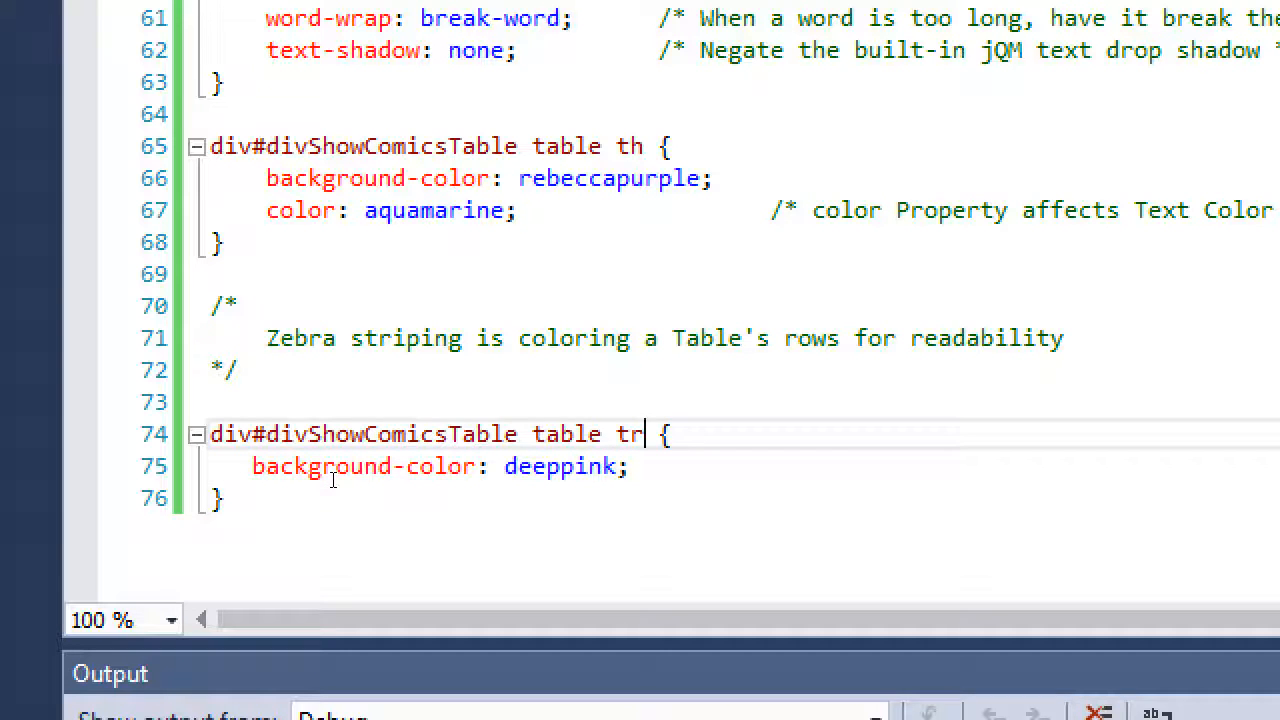
type(":")
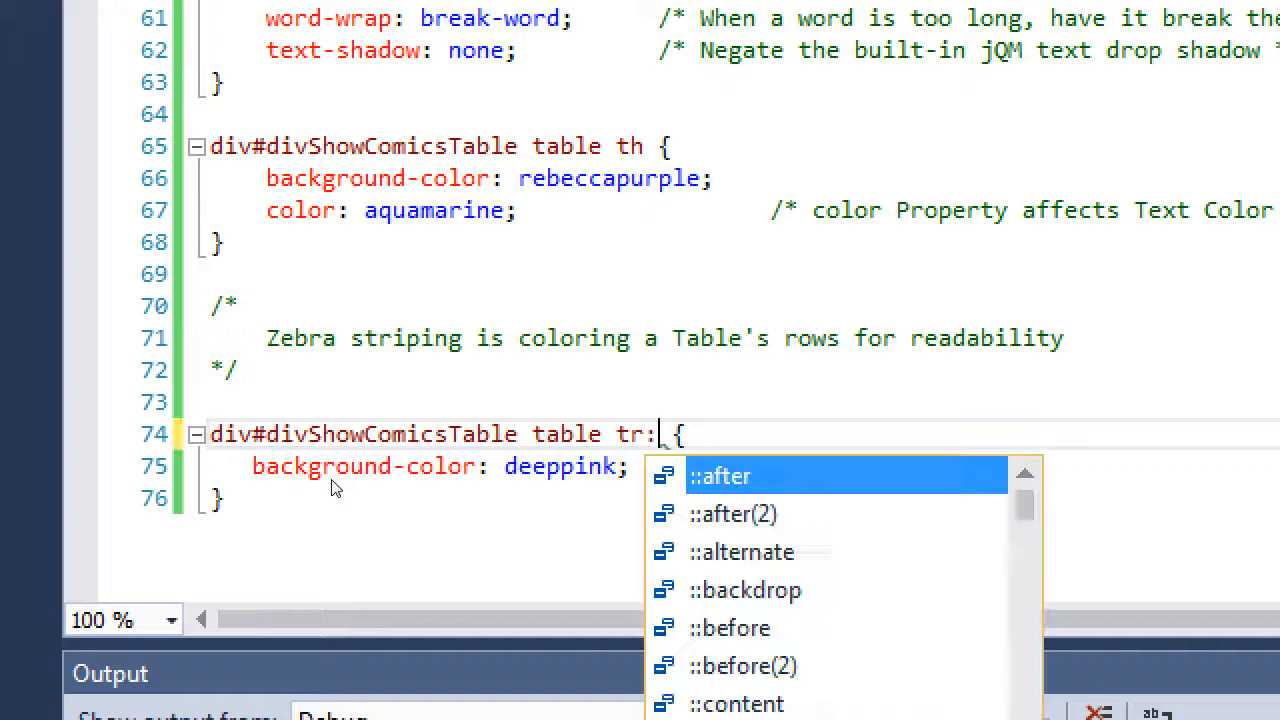
type("nth")
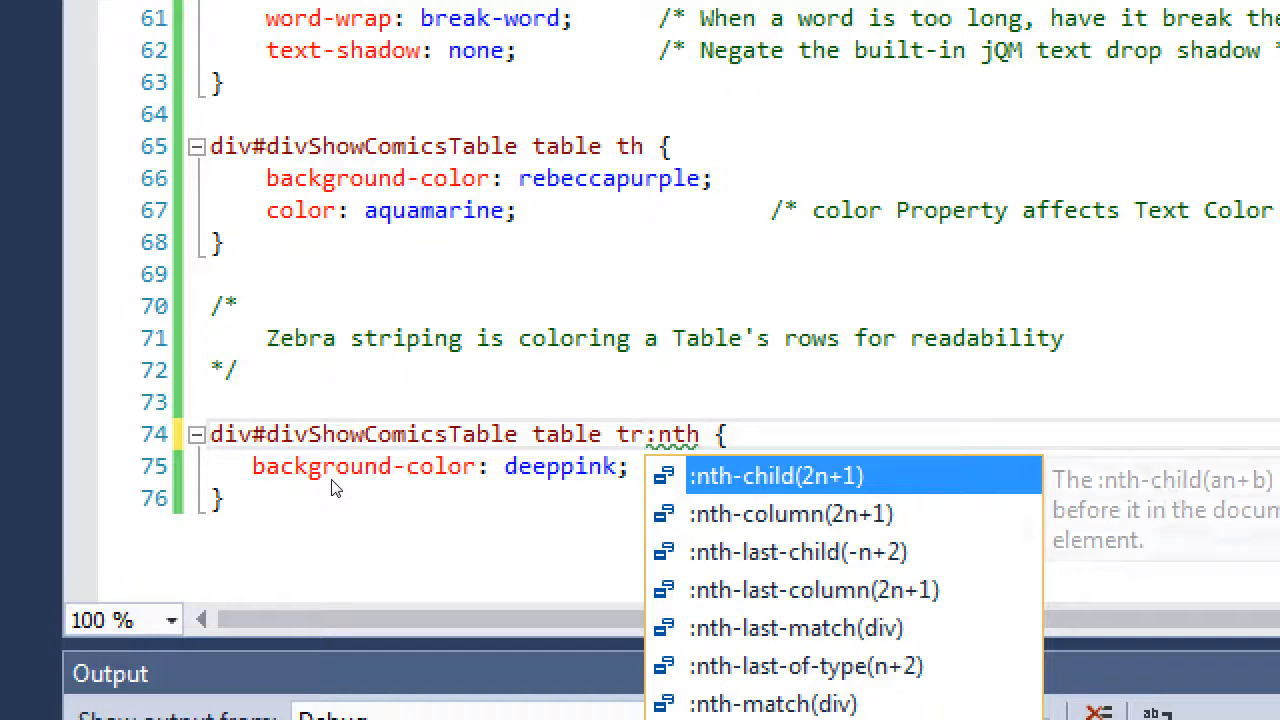
type("-of")
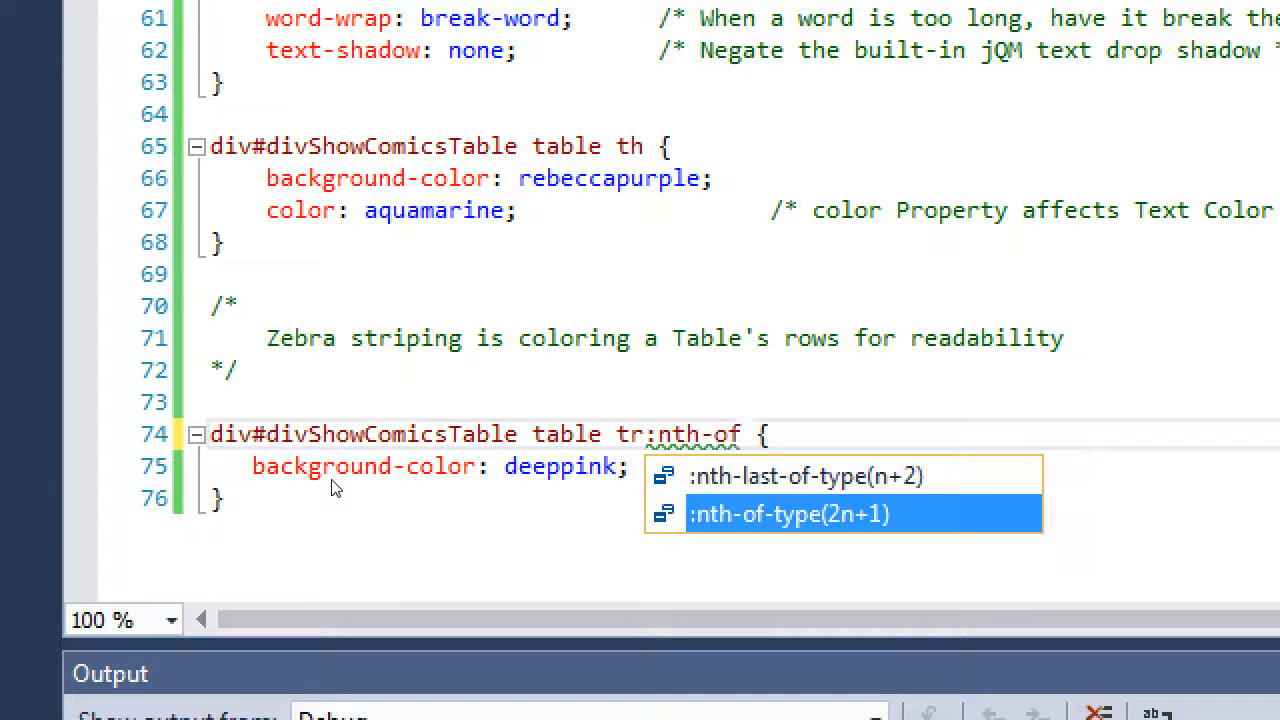
type("-type")
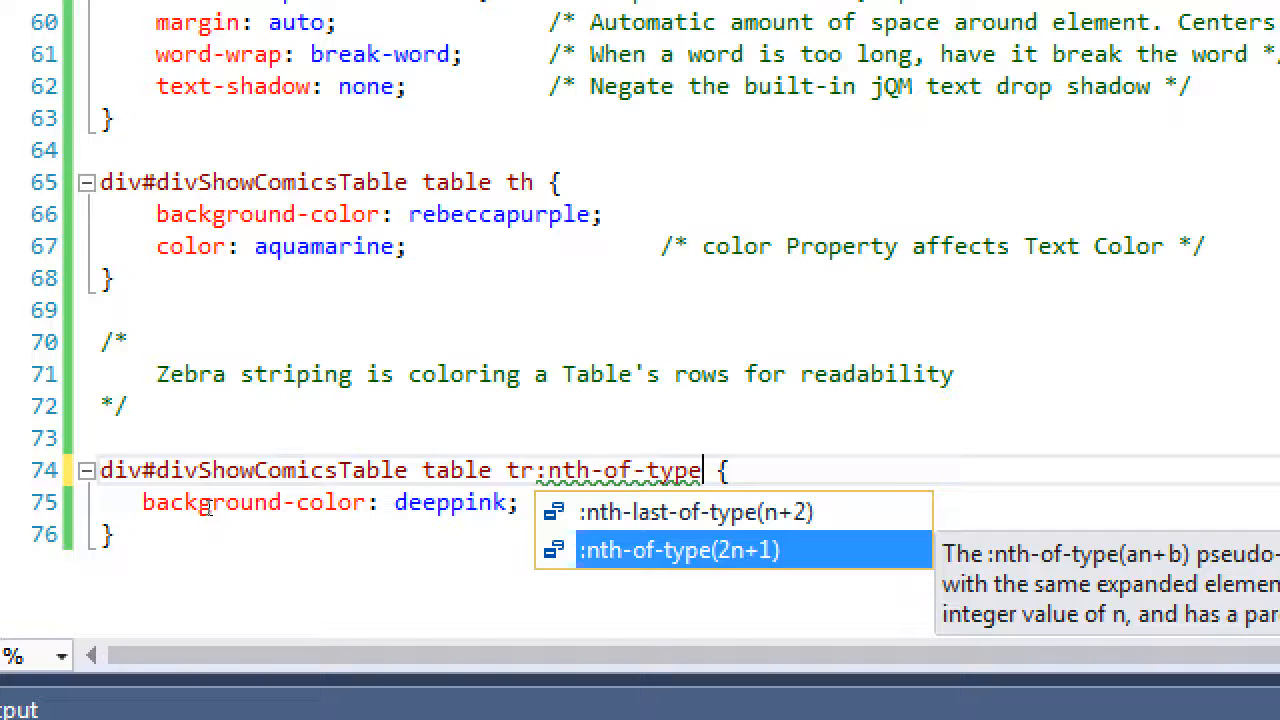
type("()")
key("Left")
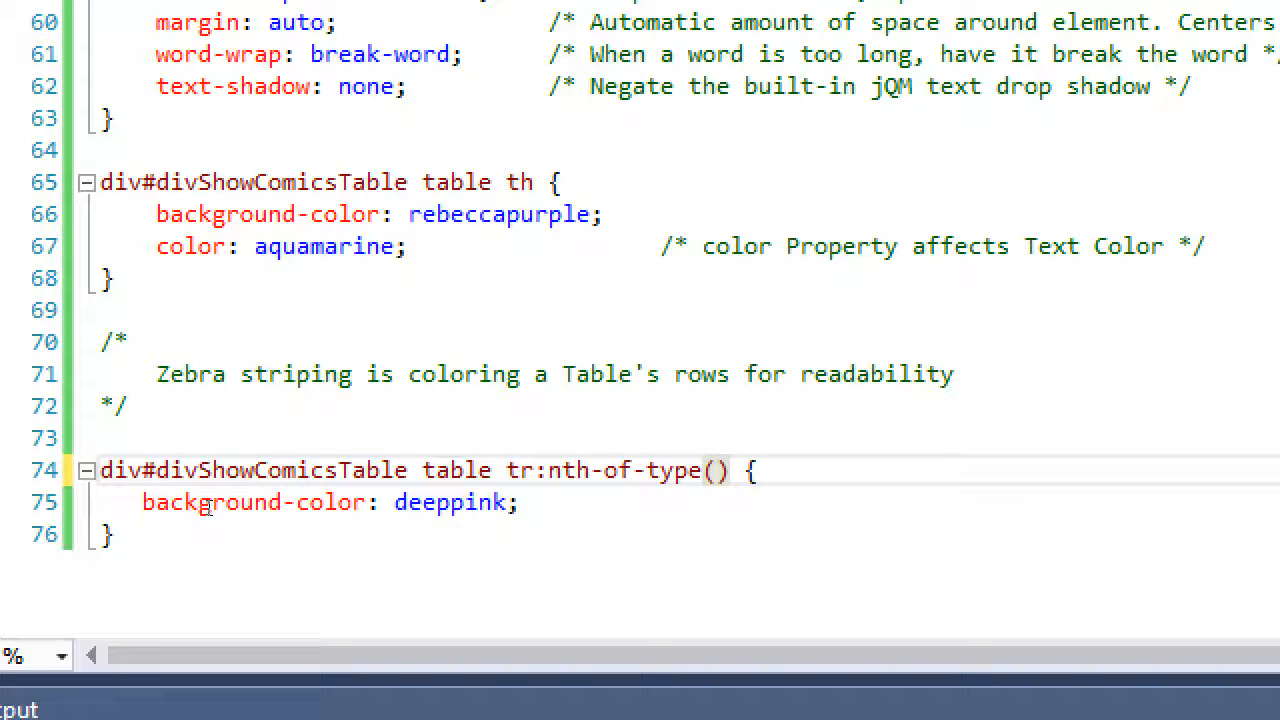
type("even")
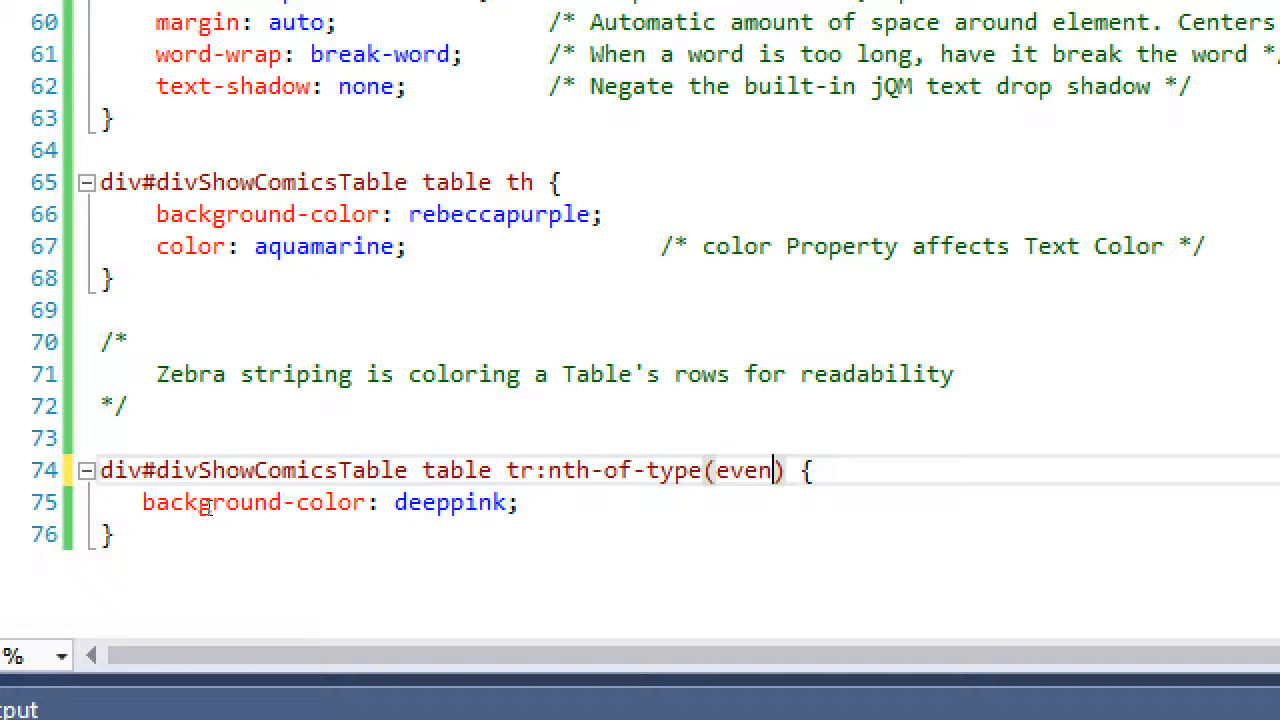
key("Down")
key("Down")
key("Return")
key("Return")
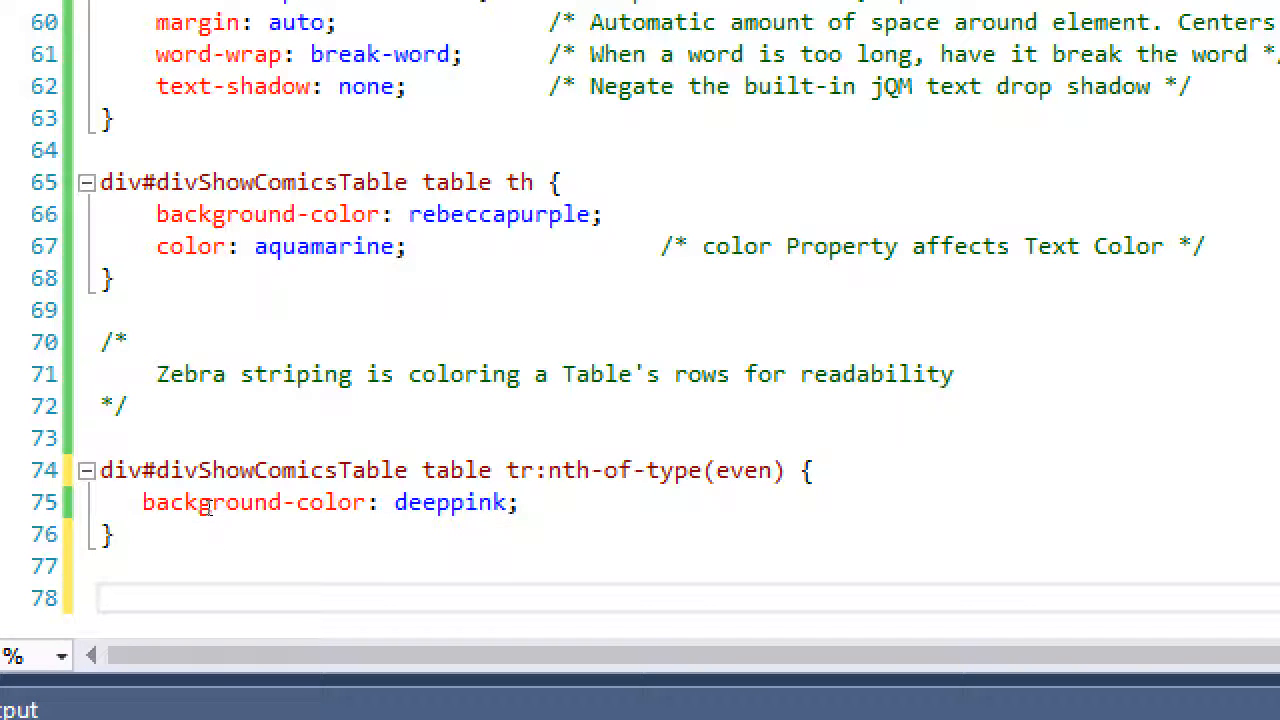
Select the whole even-row rule ready for copying.
key("Up")
key("Up")
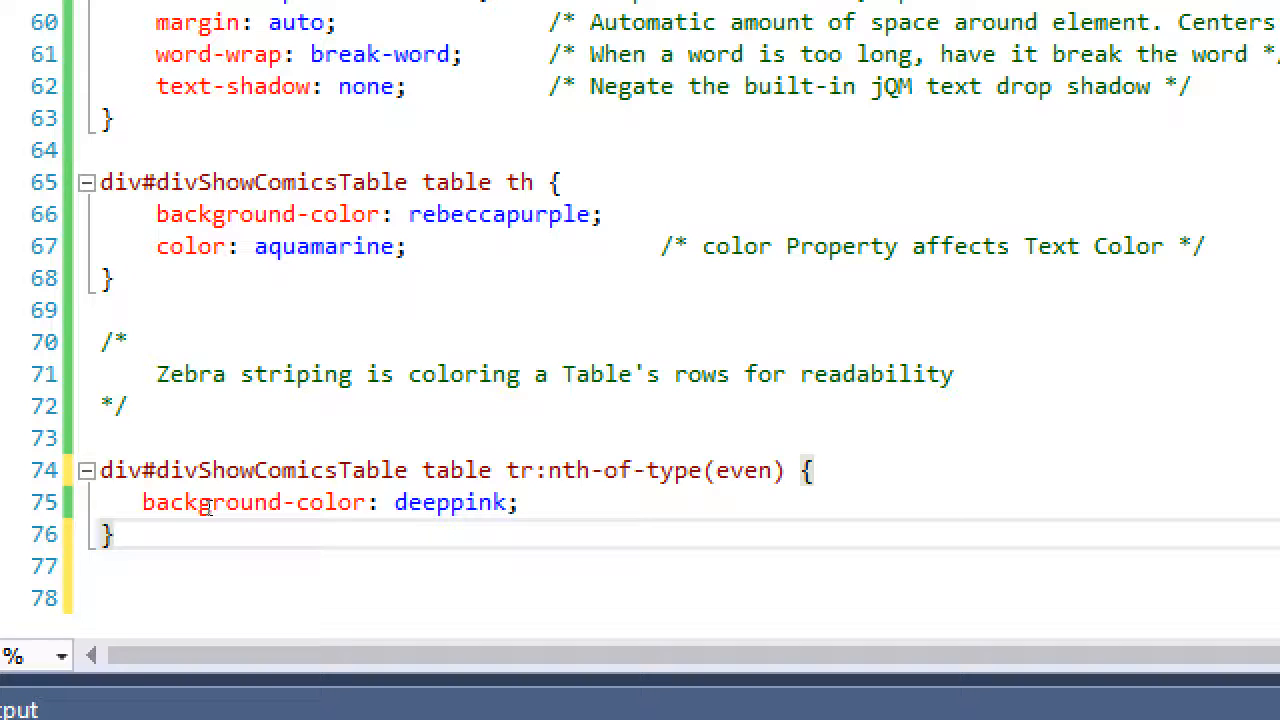
key("shift+Up")
key("shift+Up")
key("shift+Home")
key("ctrl+c")
Paste a copy of the even-row rule below it and fix its indentation.
key("Down")
key("Down")
key("Down")
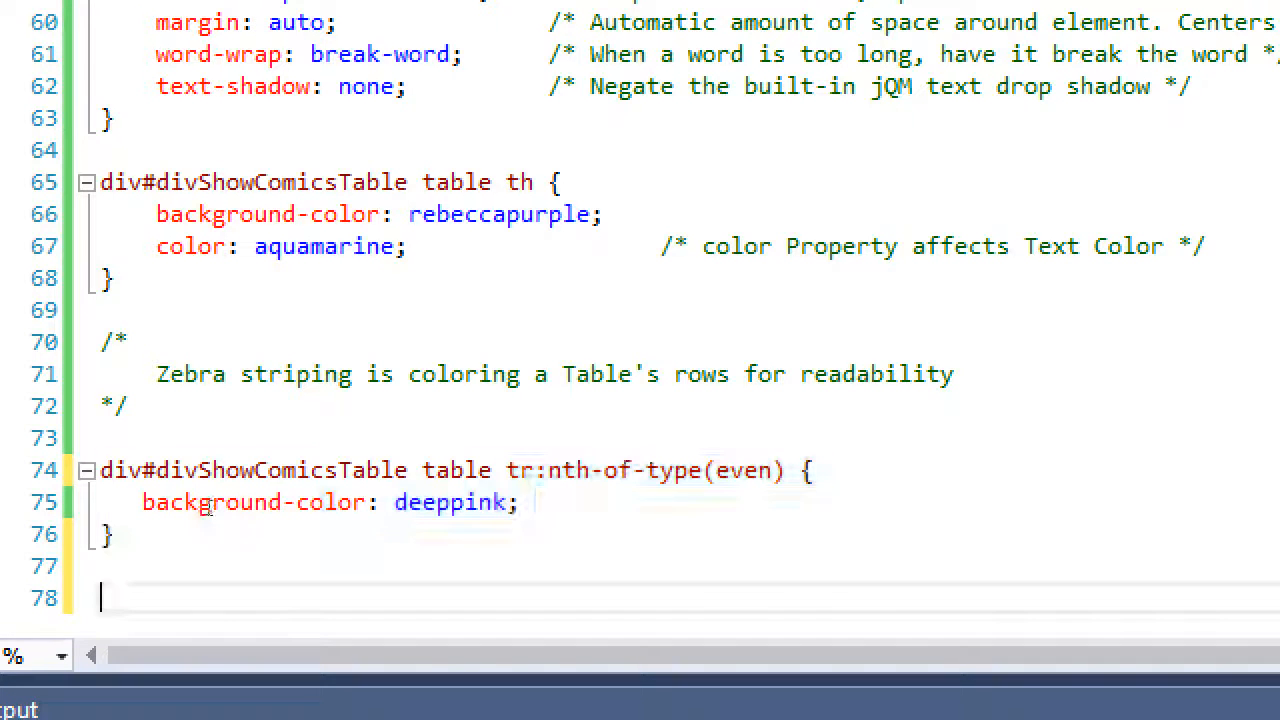
key("ctrl+v")
key("Up")
key("Up")
key("Home")
key("shift+Down")
key("shift+Down")
key("shift+Tab")
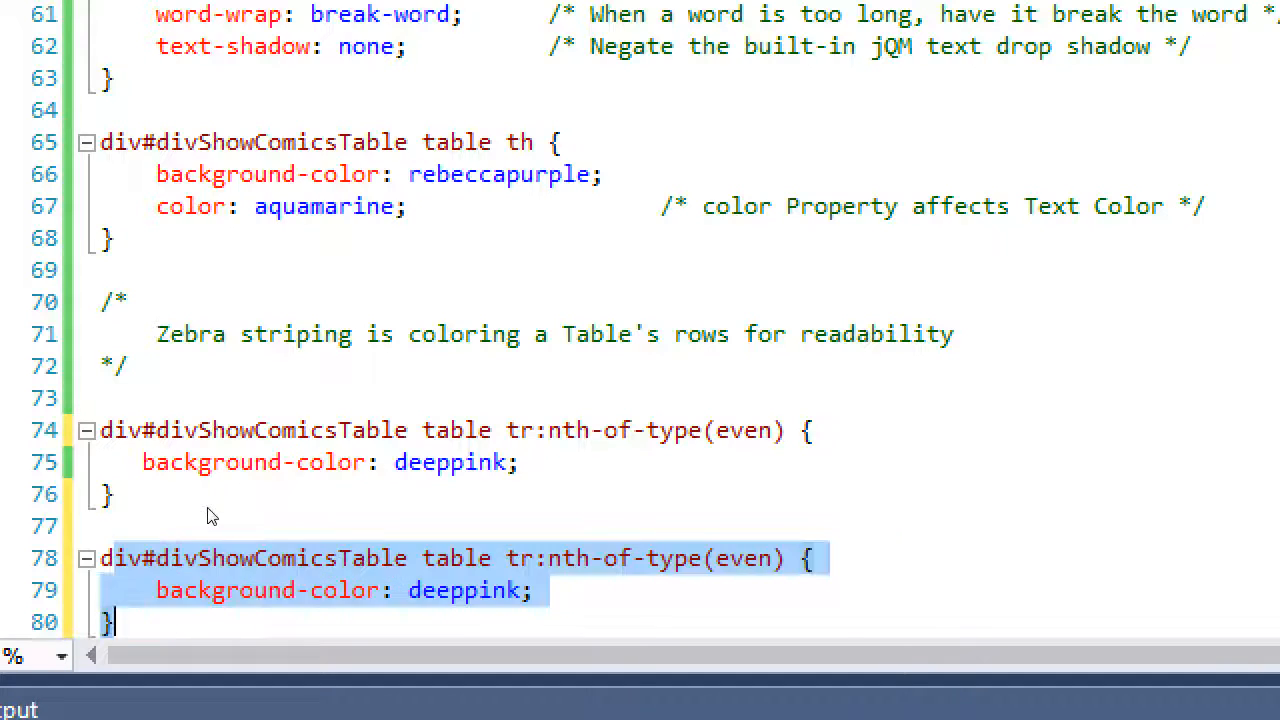
key("Up")
key("Up")
key("Up")
Change the copy to nth-of-type(odd) with a dodgerblue background and save the stylesheet.
key("End")
key("Left")
key("ctrl+shift+Left")
type("odd")
key("Down")
key("Left")
key("ctrl+shift+Left")
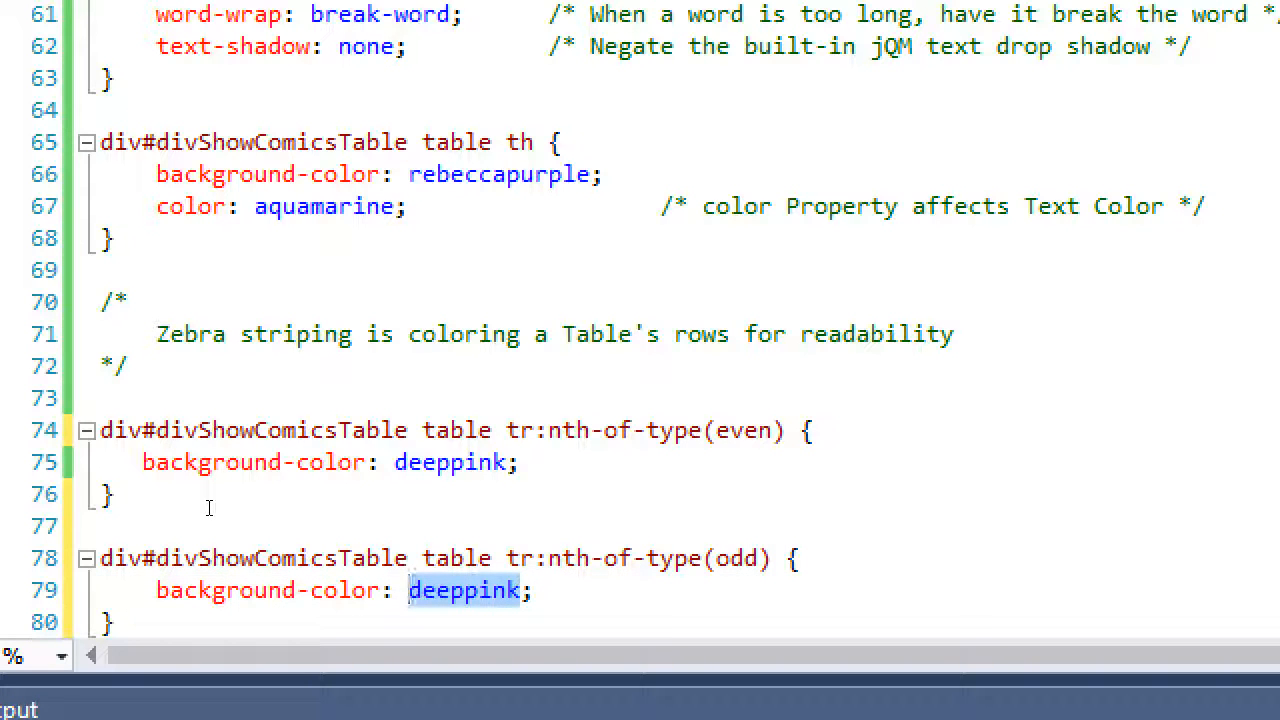
type("do")
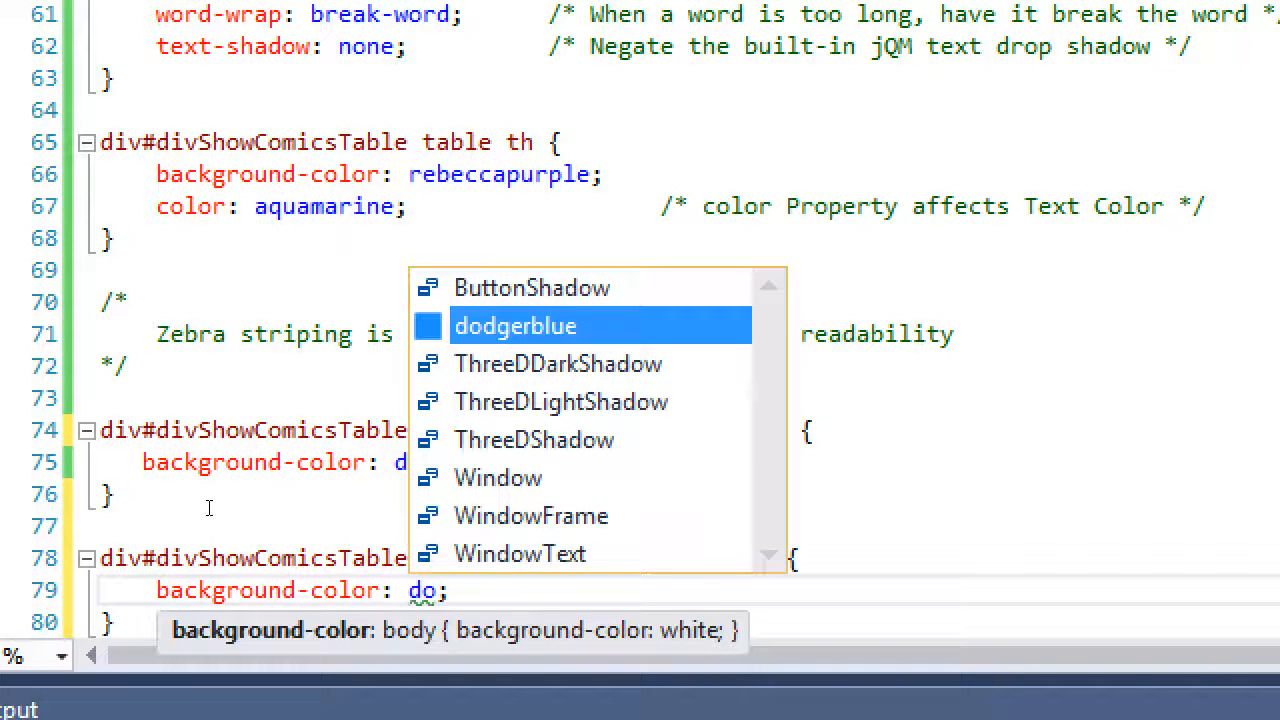
key("Tab")
key("Down")
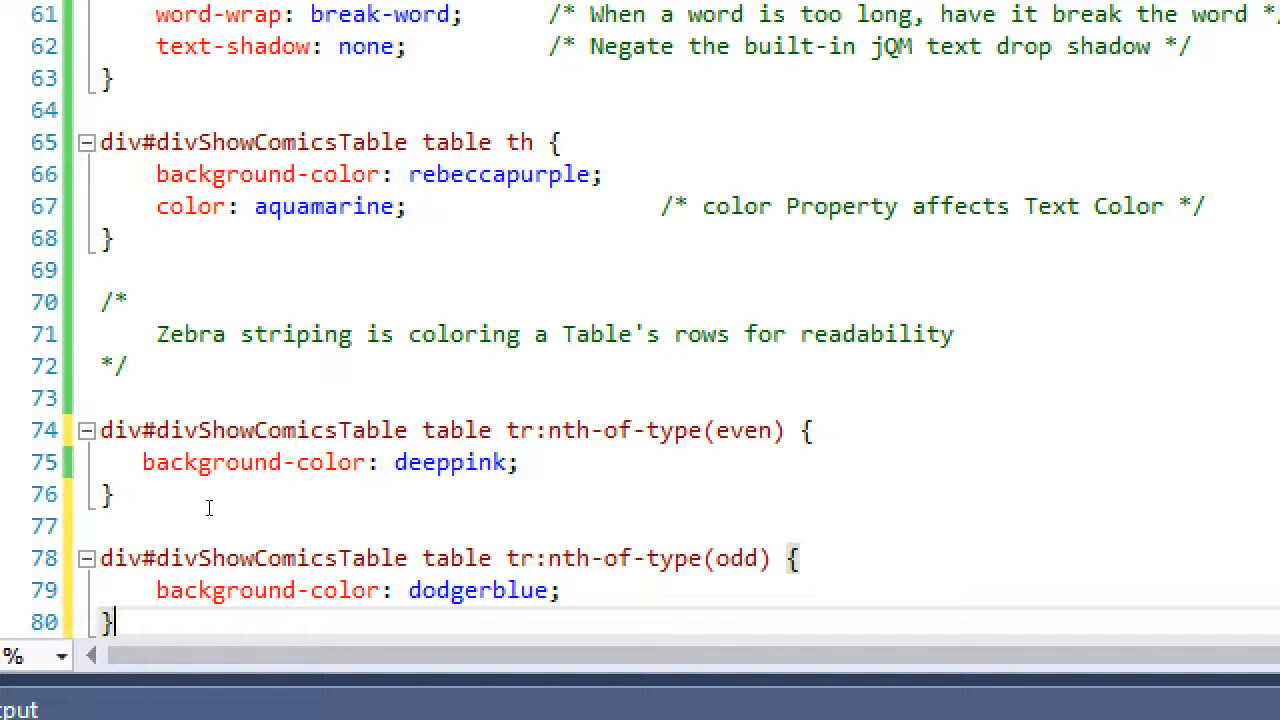
key("ctrl+s")
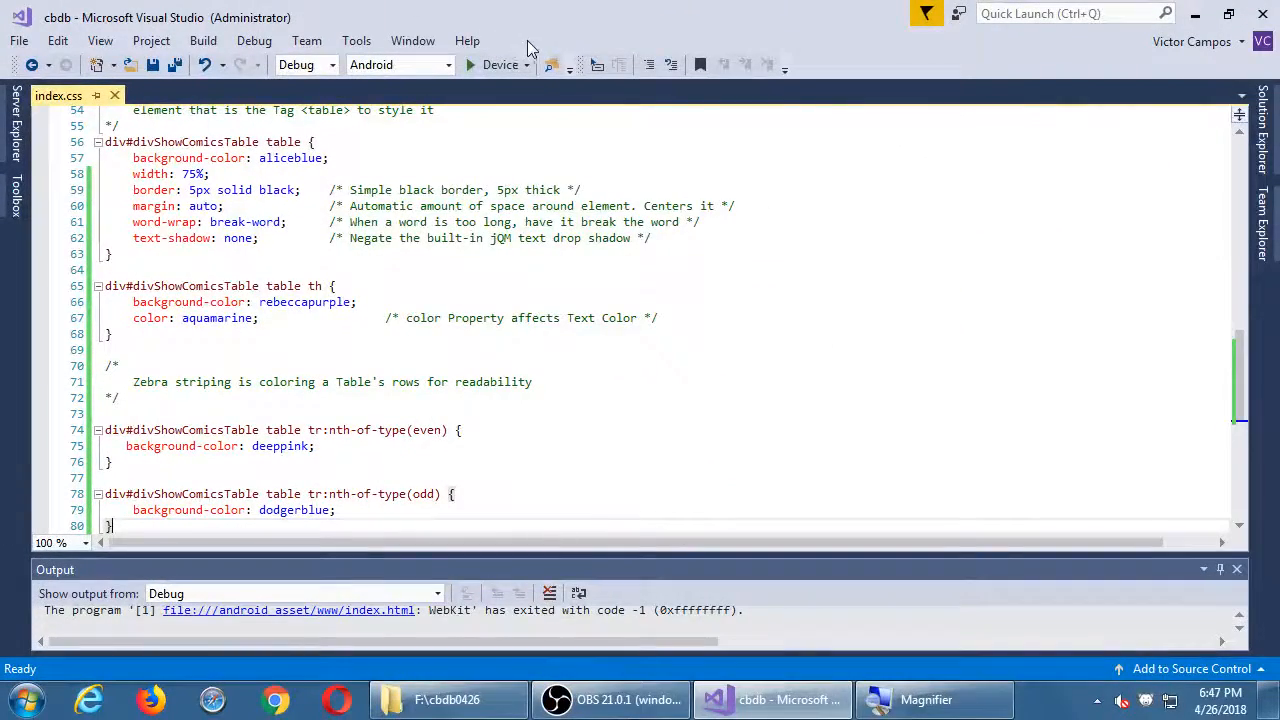
Choose the Simulate in Browser - LG G5 target and launch the CBDb app.
left_click(527, 64)
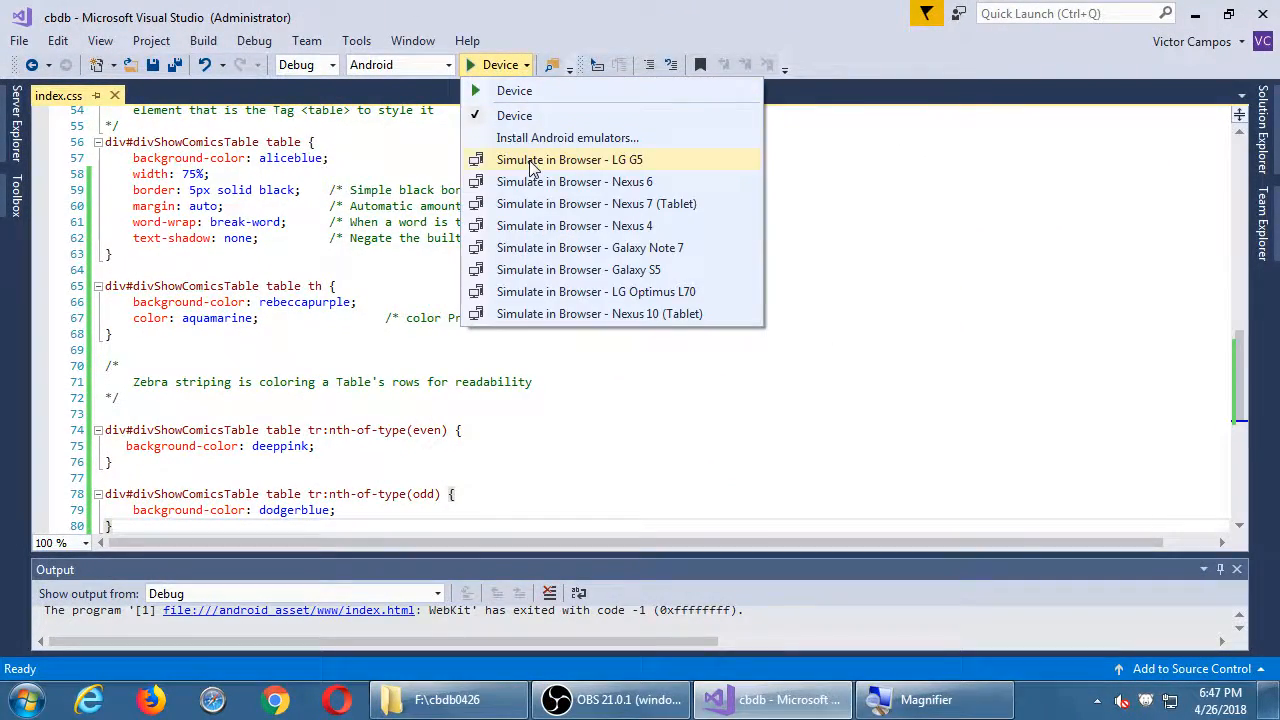
key("Escape")
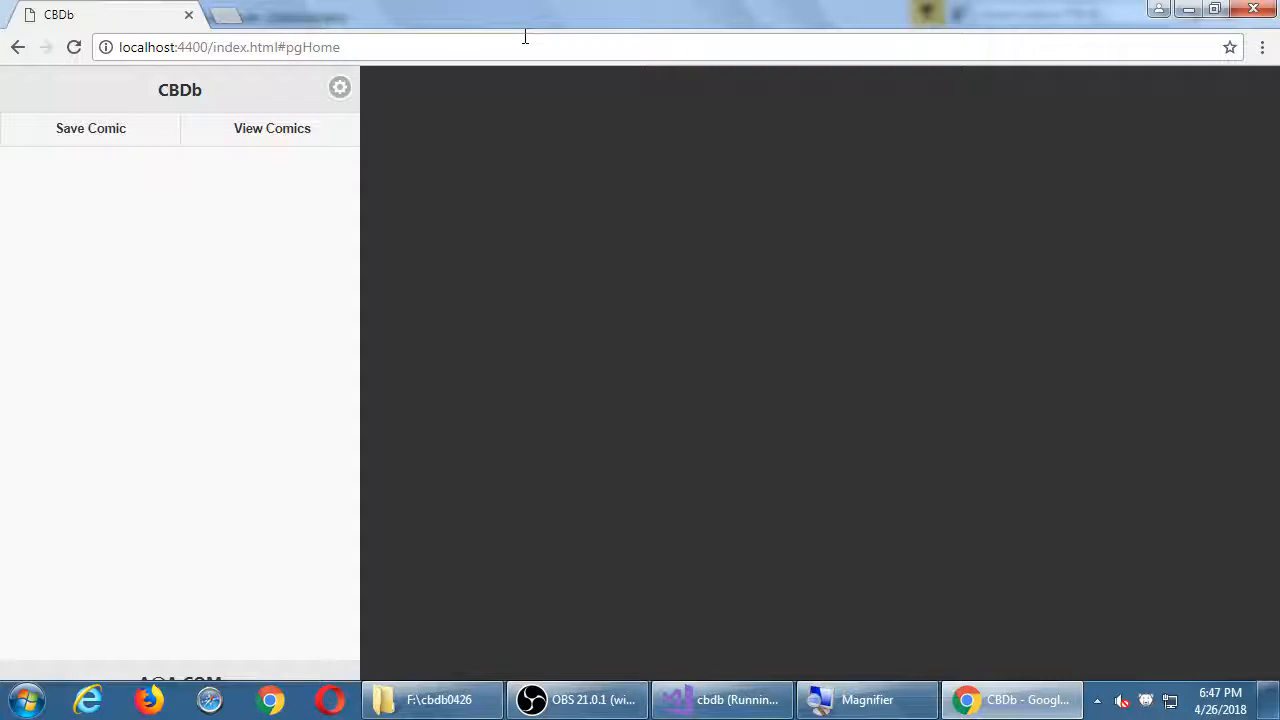
On Save Comic, enter title Sqruirrel Girl, number 1 and year 2014.
left_click(276, 130)
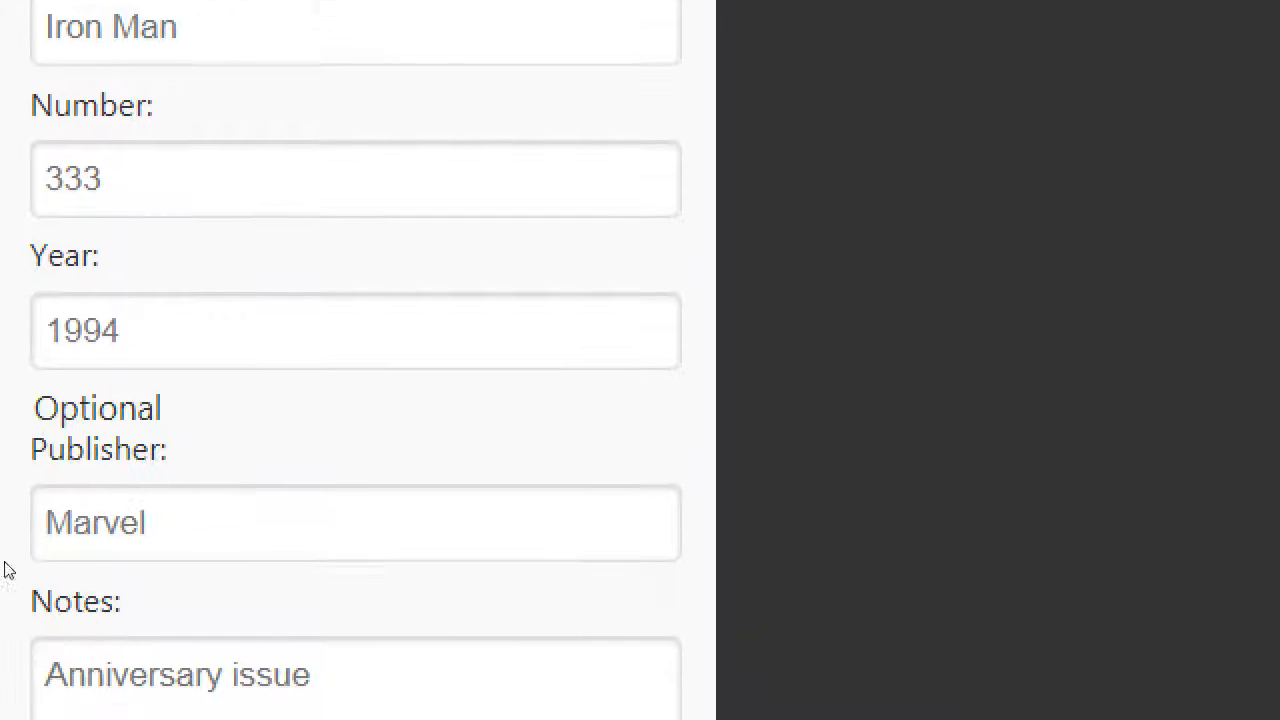
left_click(49, 222)
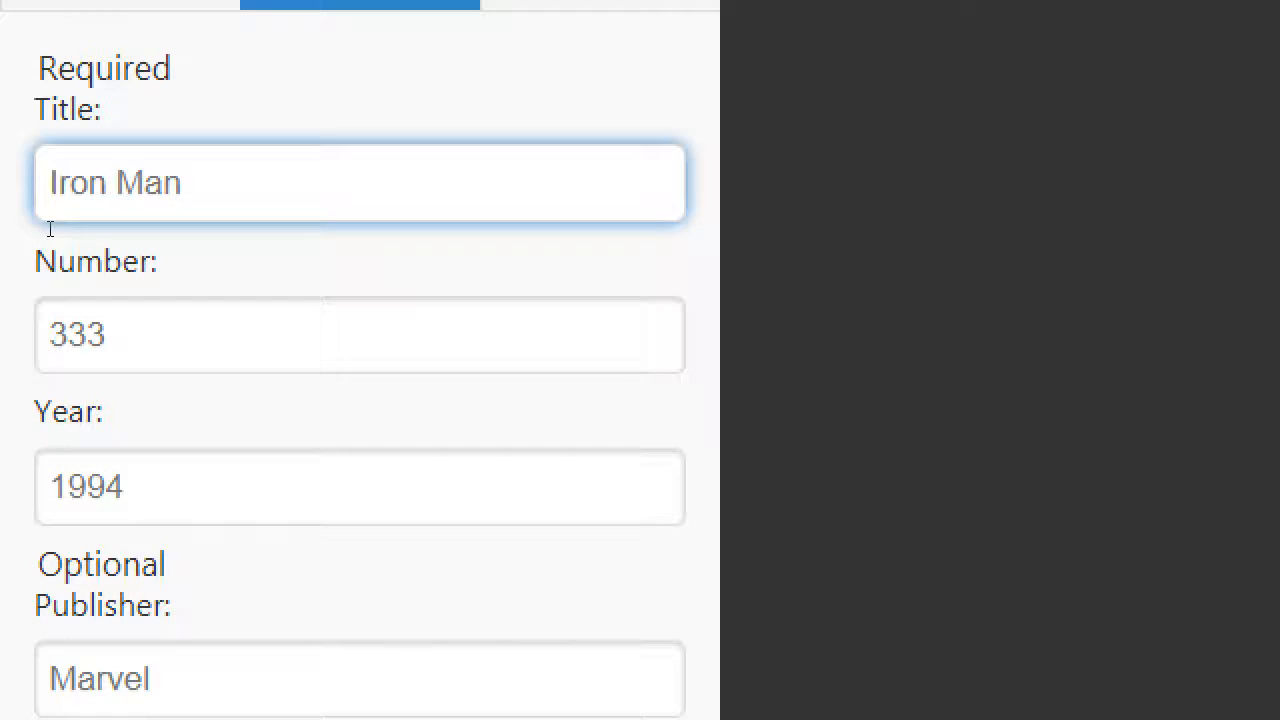
type("Sqrui")
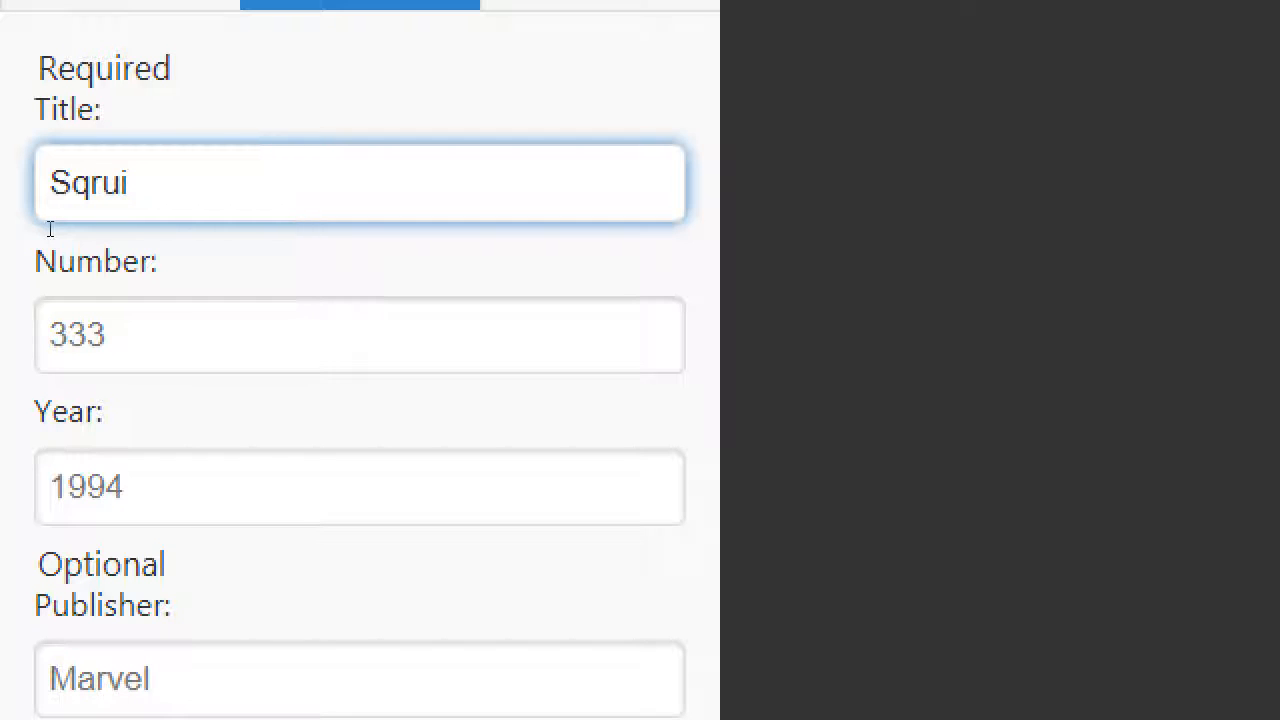
type("rrel Girl")
key("Tab")
type("1")
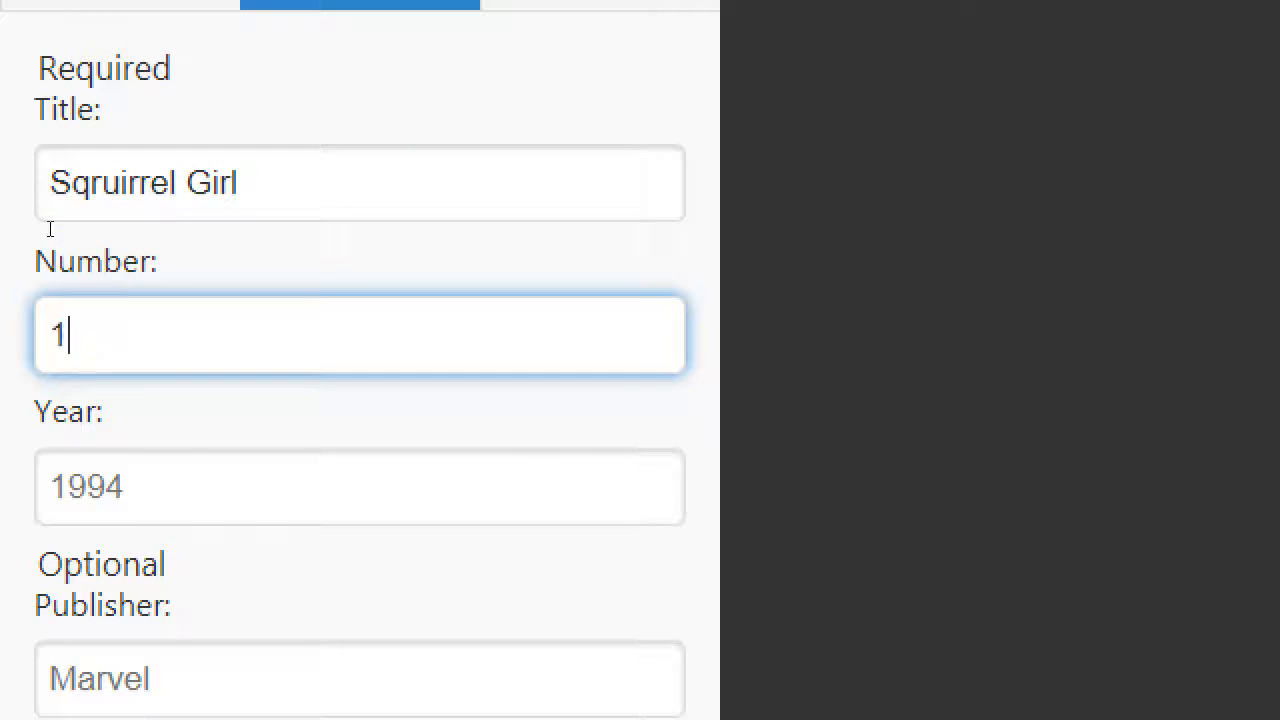
key("Tab")
type("12014")
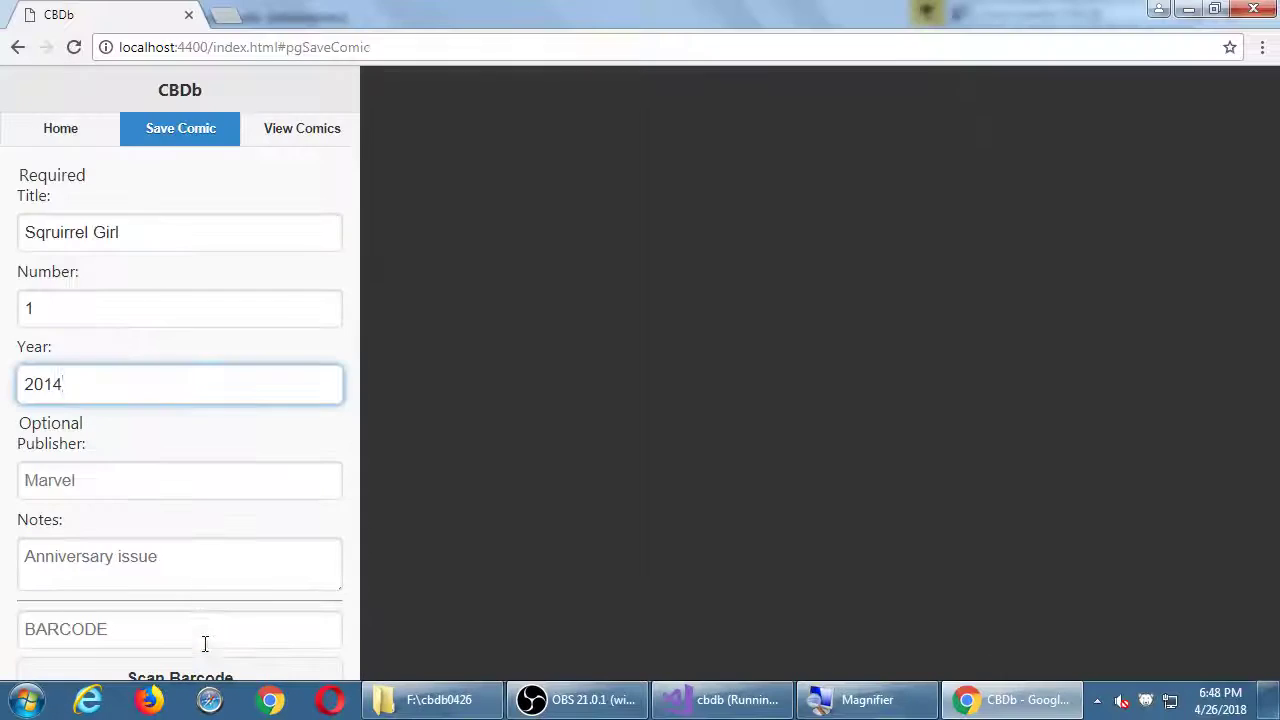
scroll(203, 646, "down", 2)
Save the new comic and view the saved-comics table now listing Sqruirrel Girl.
left_click(241, 660)
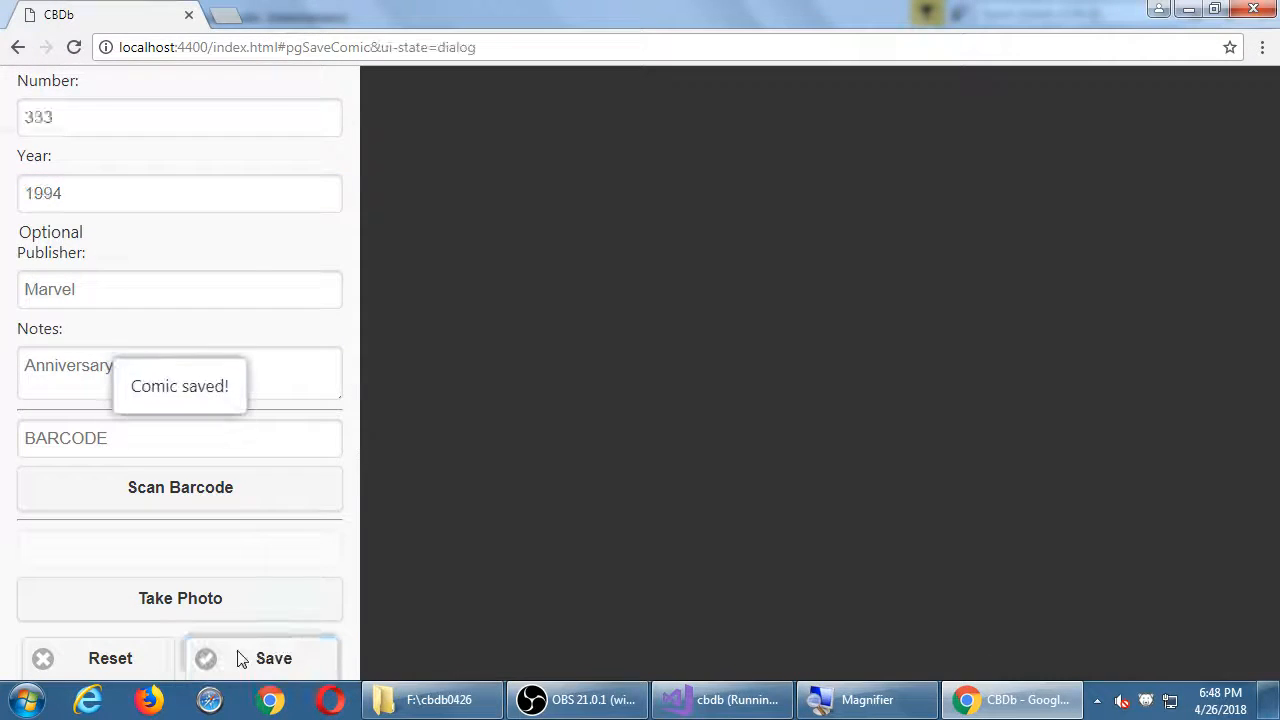
left_click(308, 141)
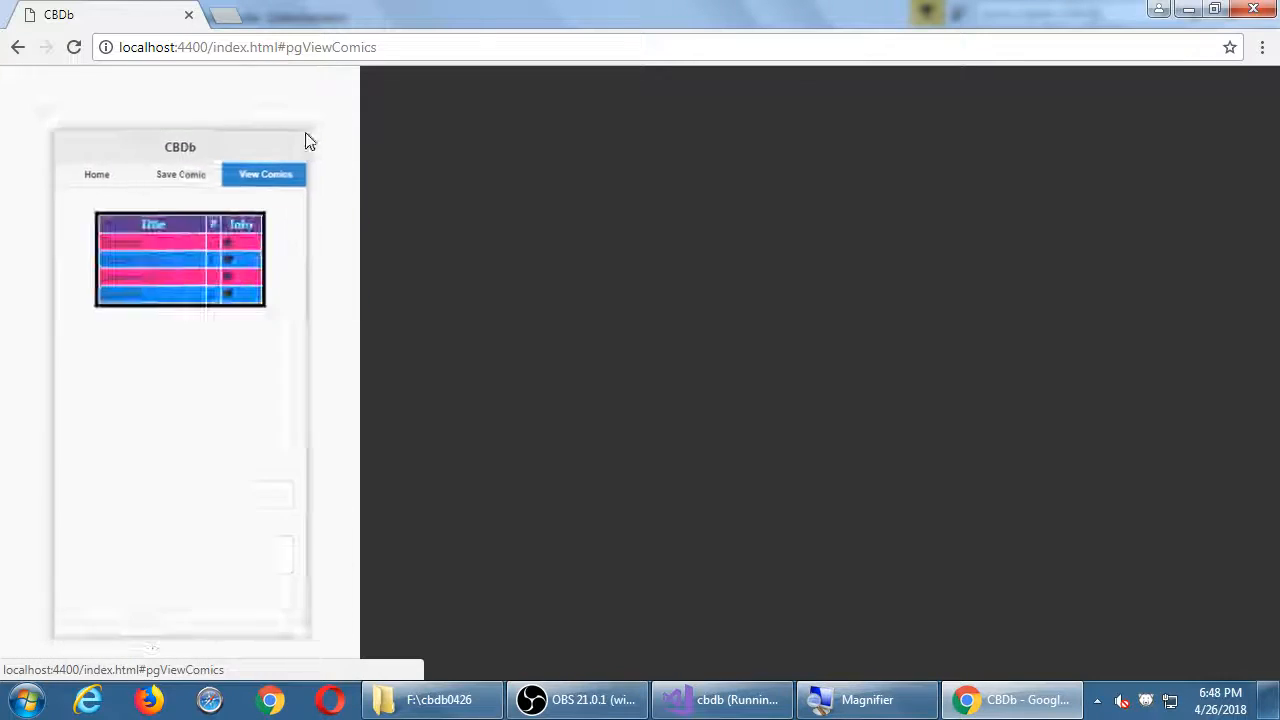
key("super+plus")
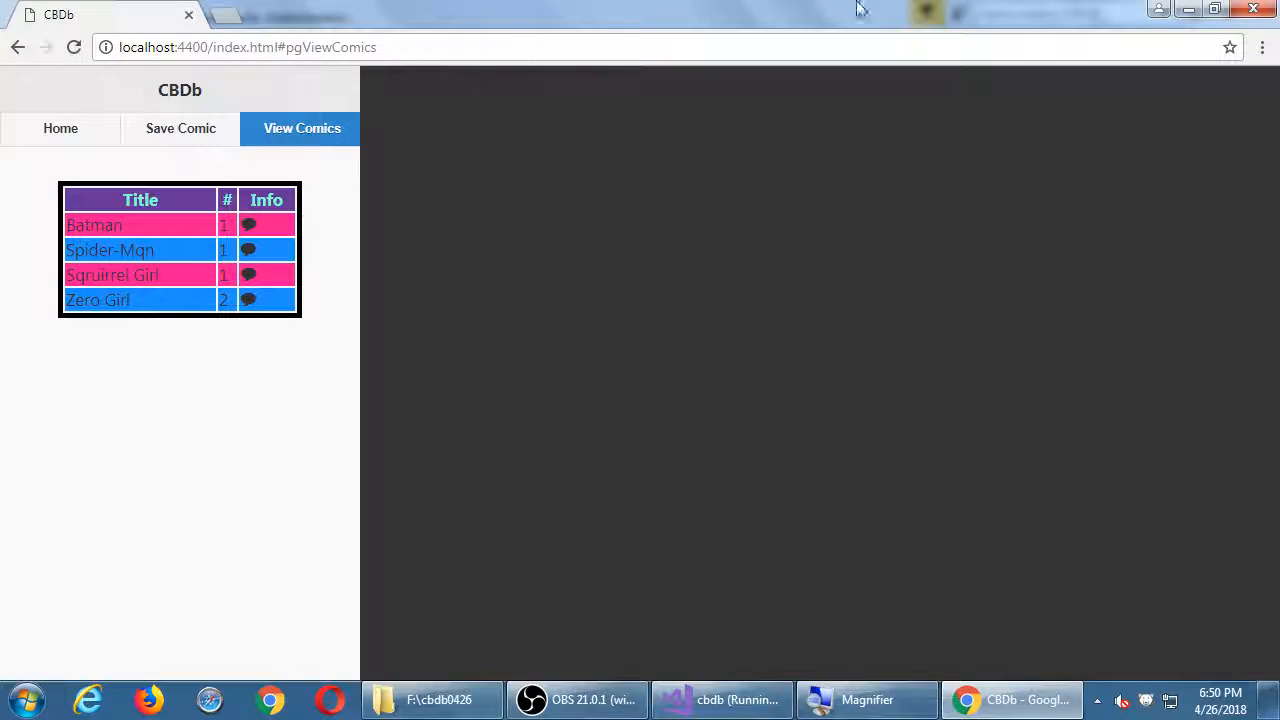
Stop the app and replace the even-row deeppink background with rgb(0, 50, 200).
left_click(1253, 9)
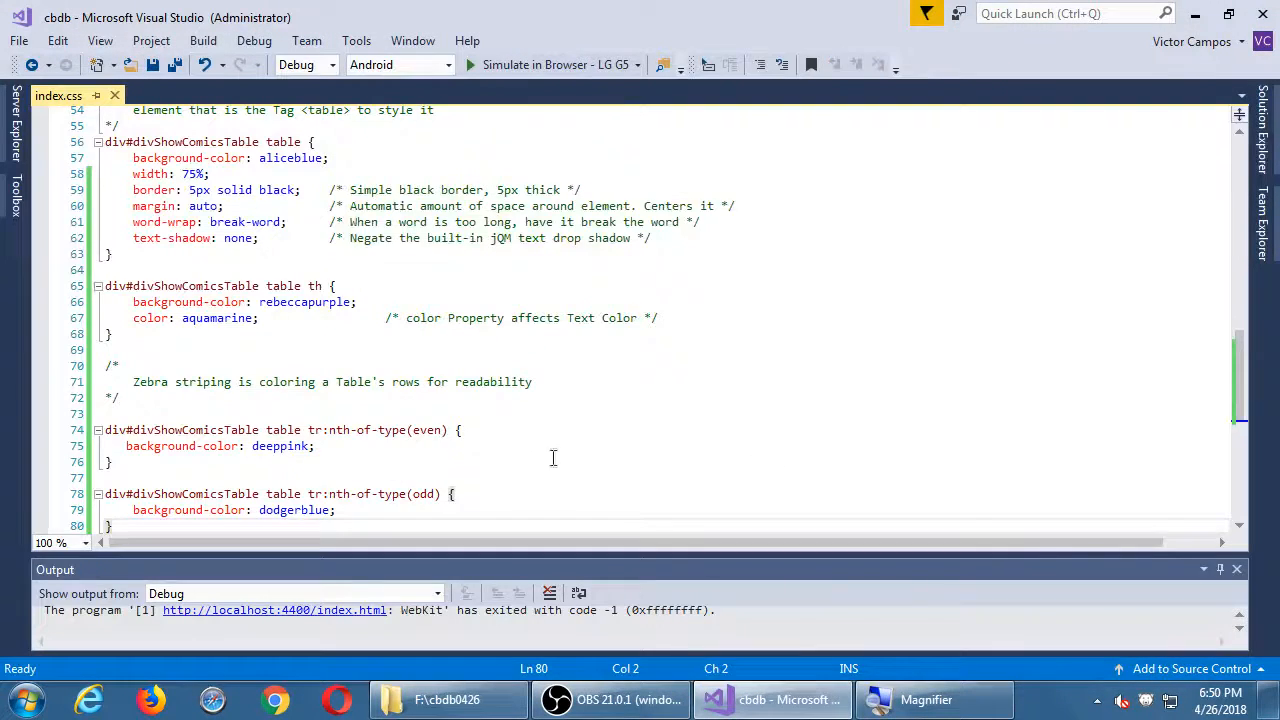
left_click(523, 449)
scroll(523, 449, "down", 3)
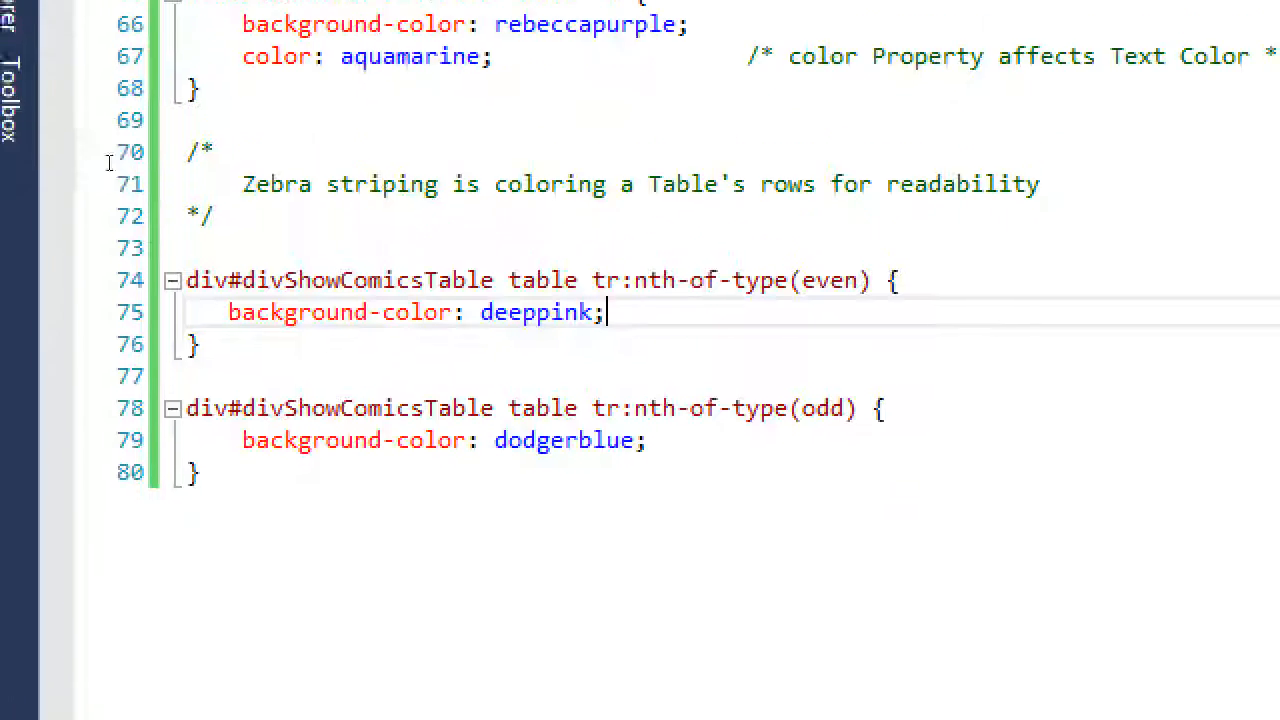
key("ctrl+w")
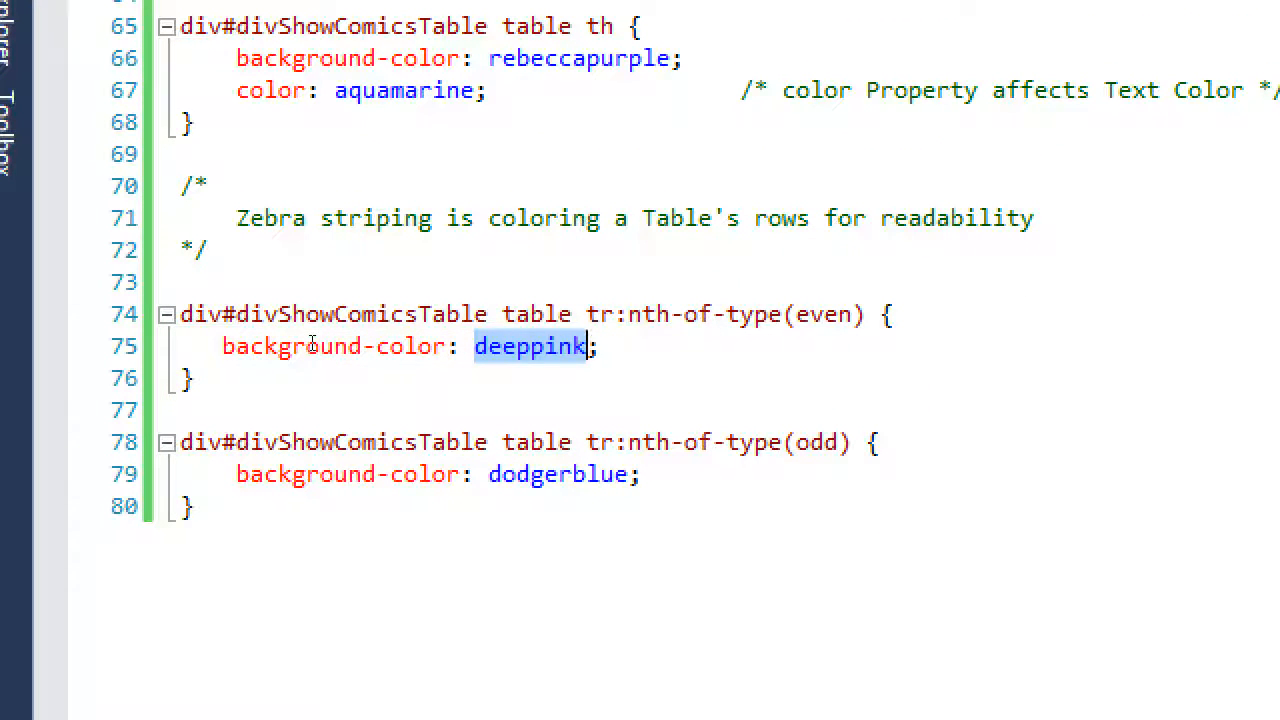
key("Delete")
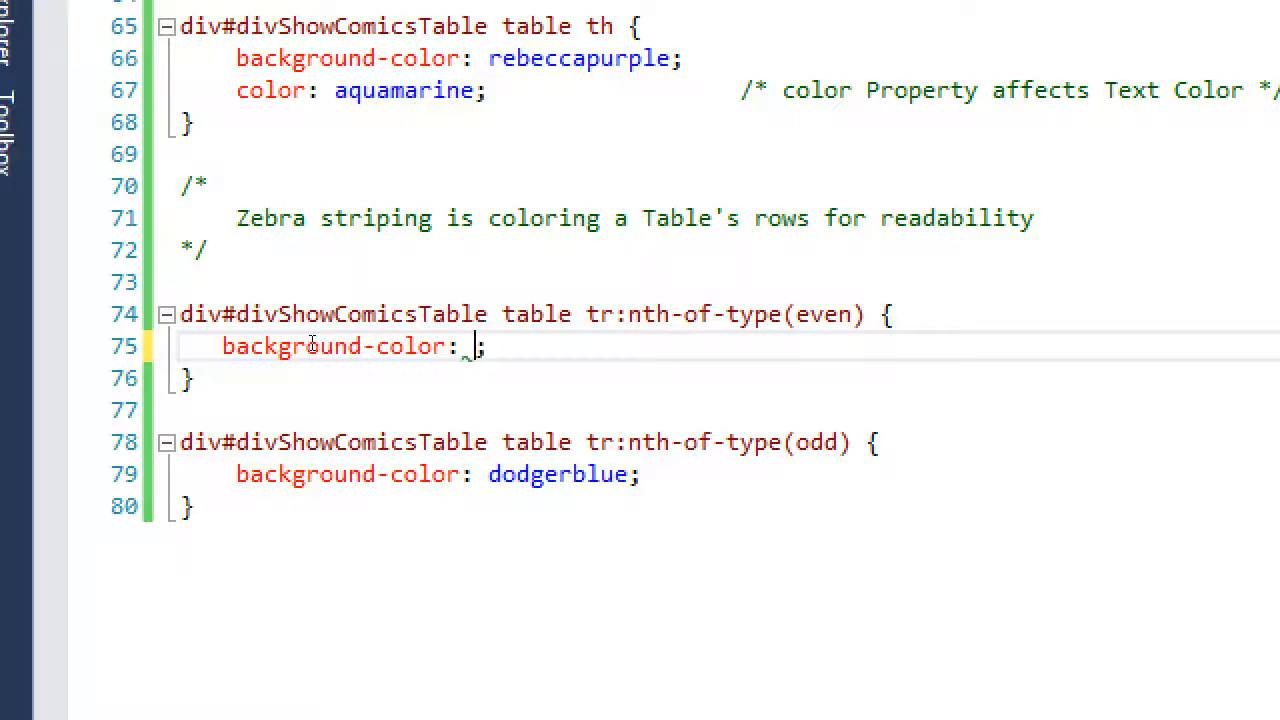
type("rgb(")
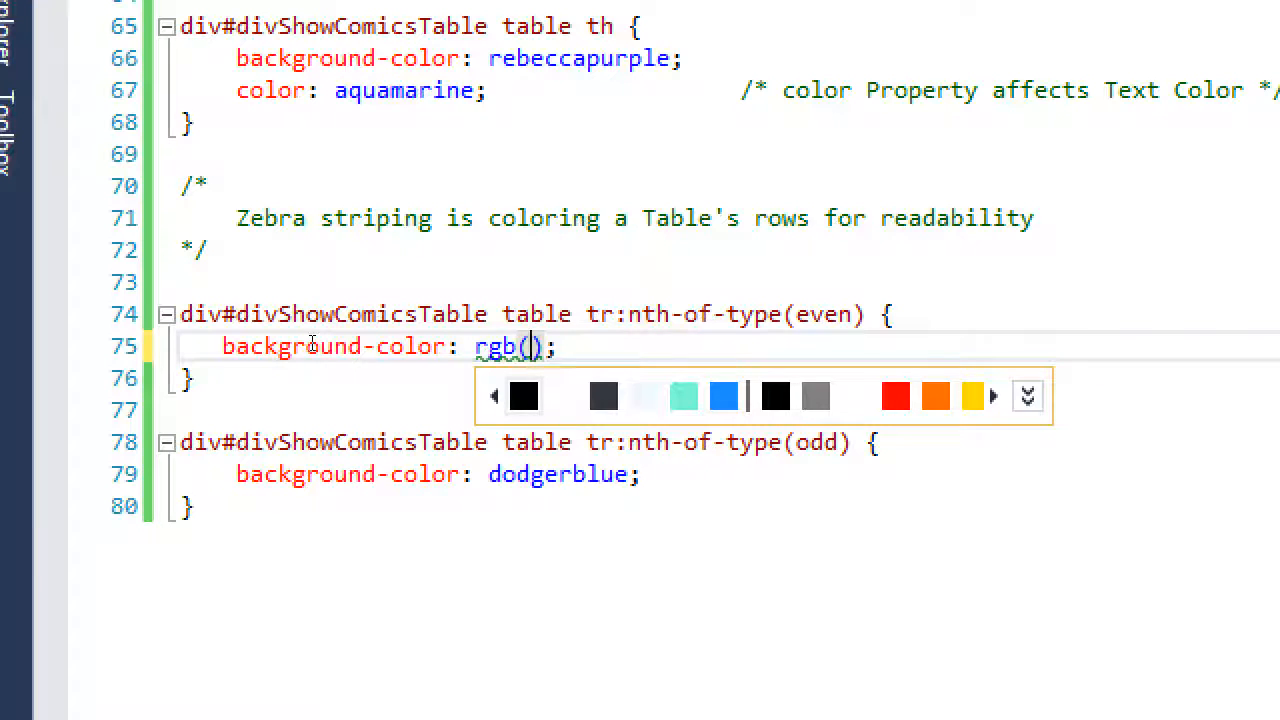
type("0, 50, 200")
key("End")
key("Escape")
key("Down")
key("Down")
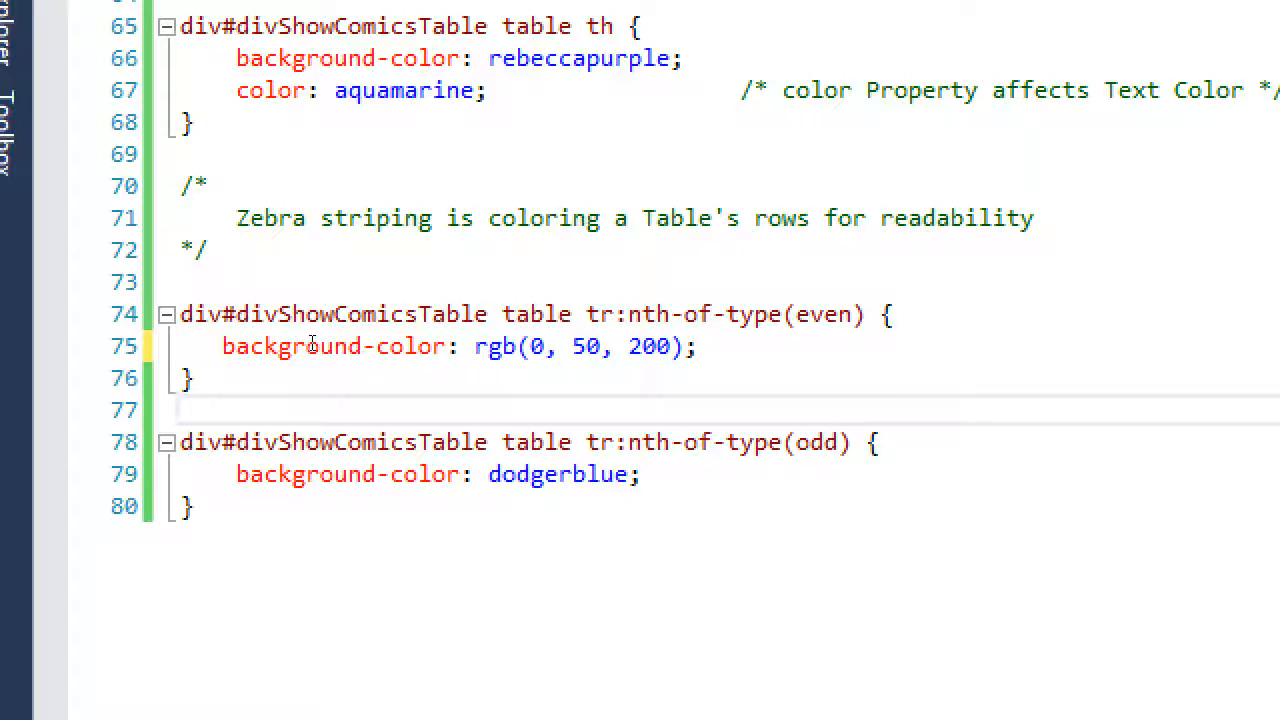
key("Up")
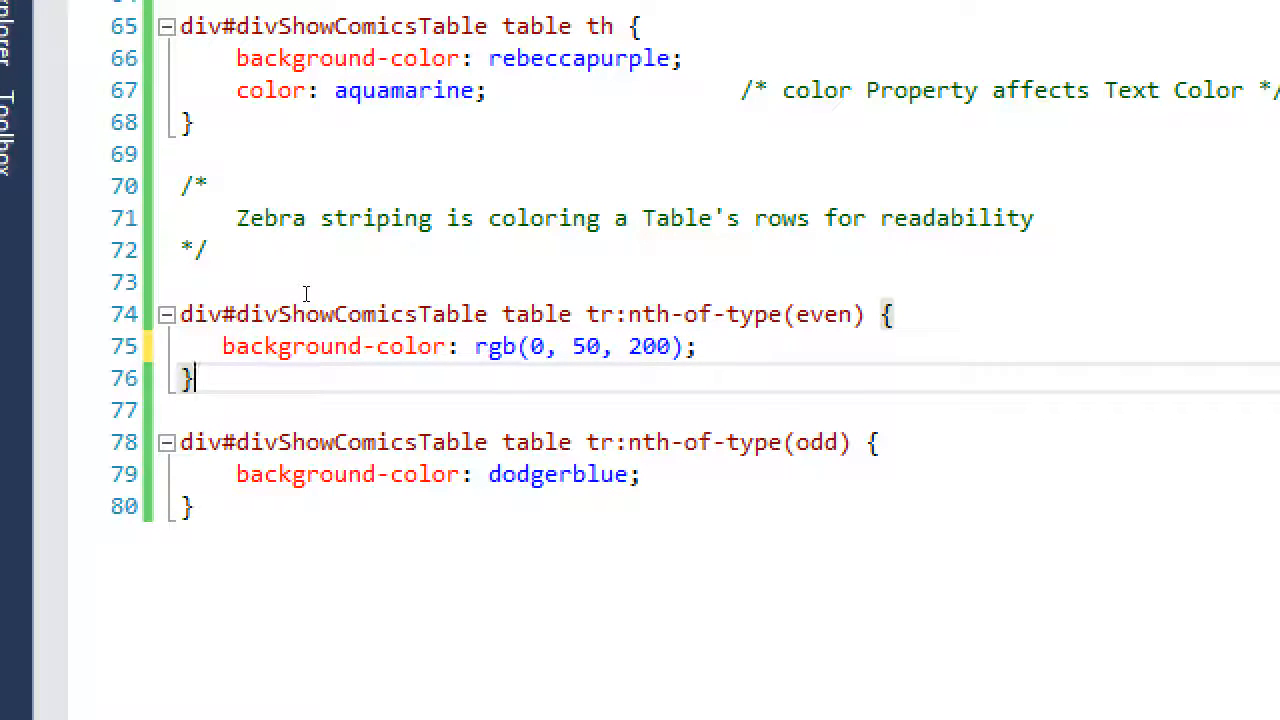
key("Down")
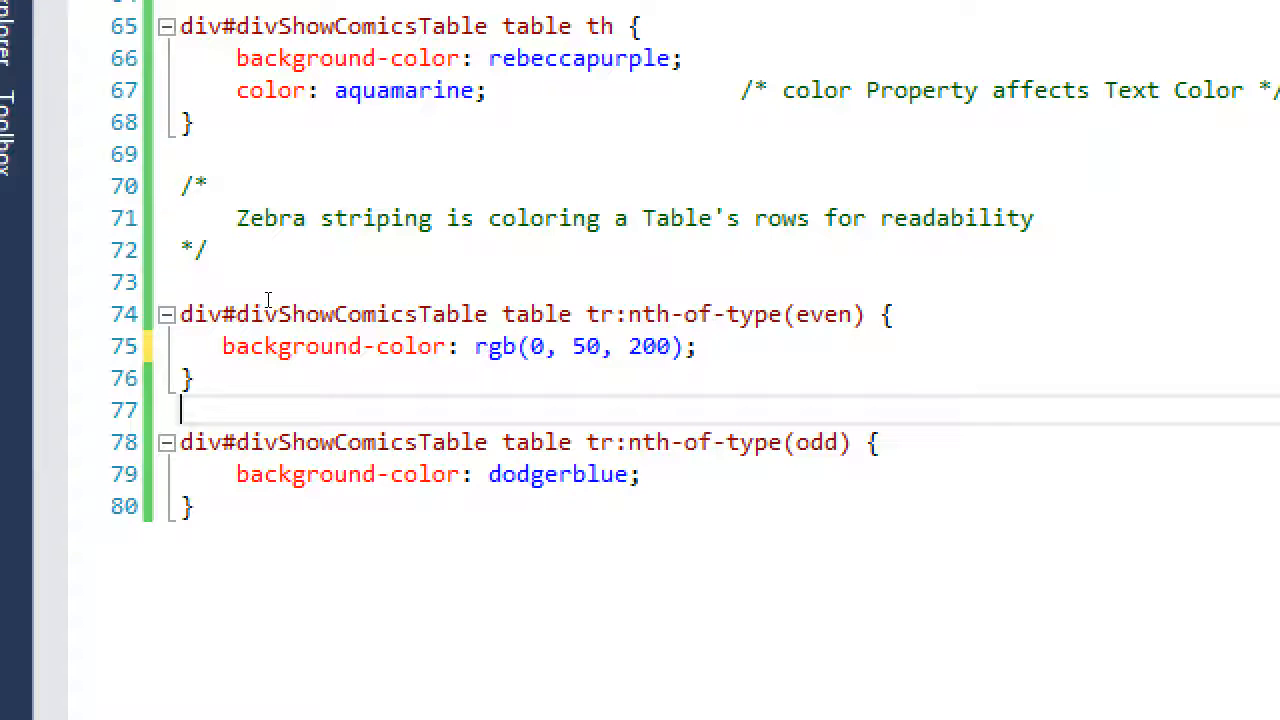
key("Up")
key("Up")
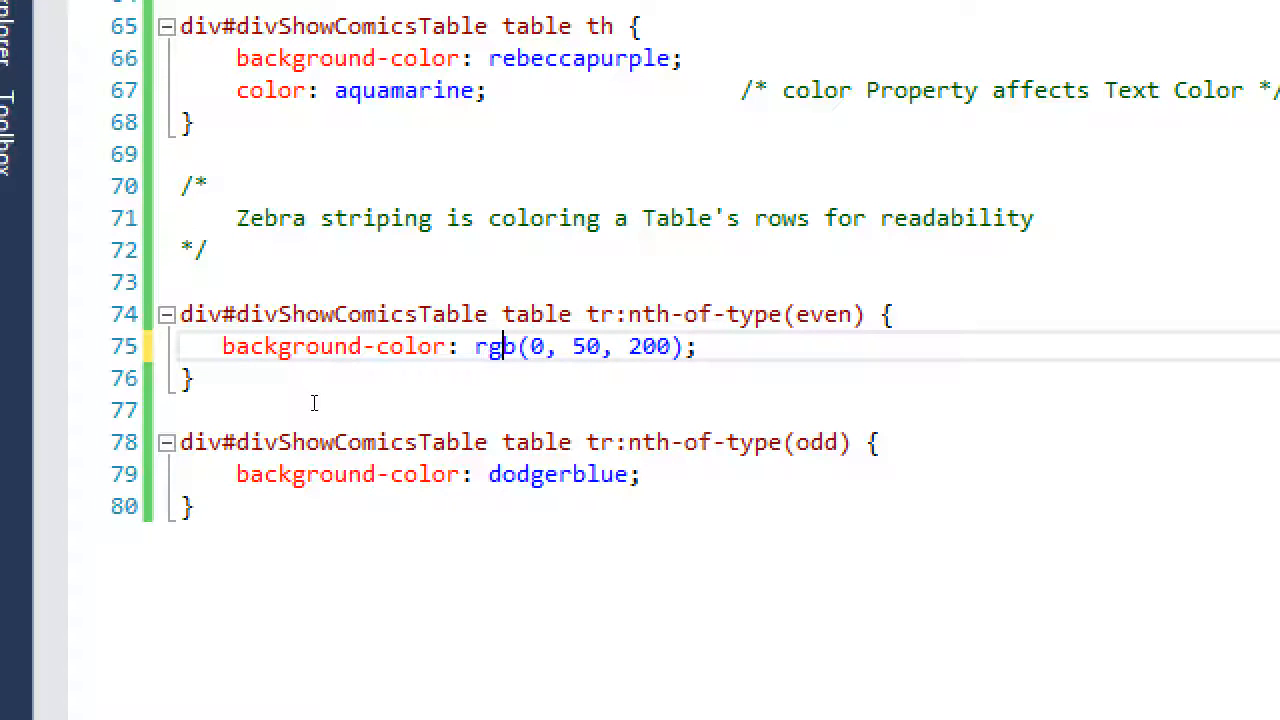
Replace the odd-row dodgerblue background with rgba(0, 50, 200, 0.5) and save index.css.
key("ctrl+End")
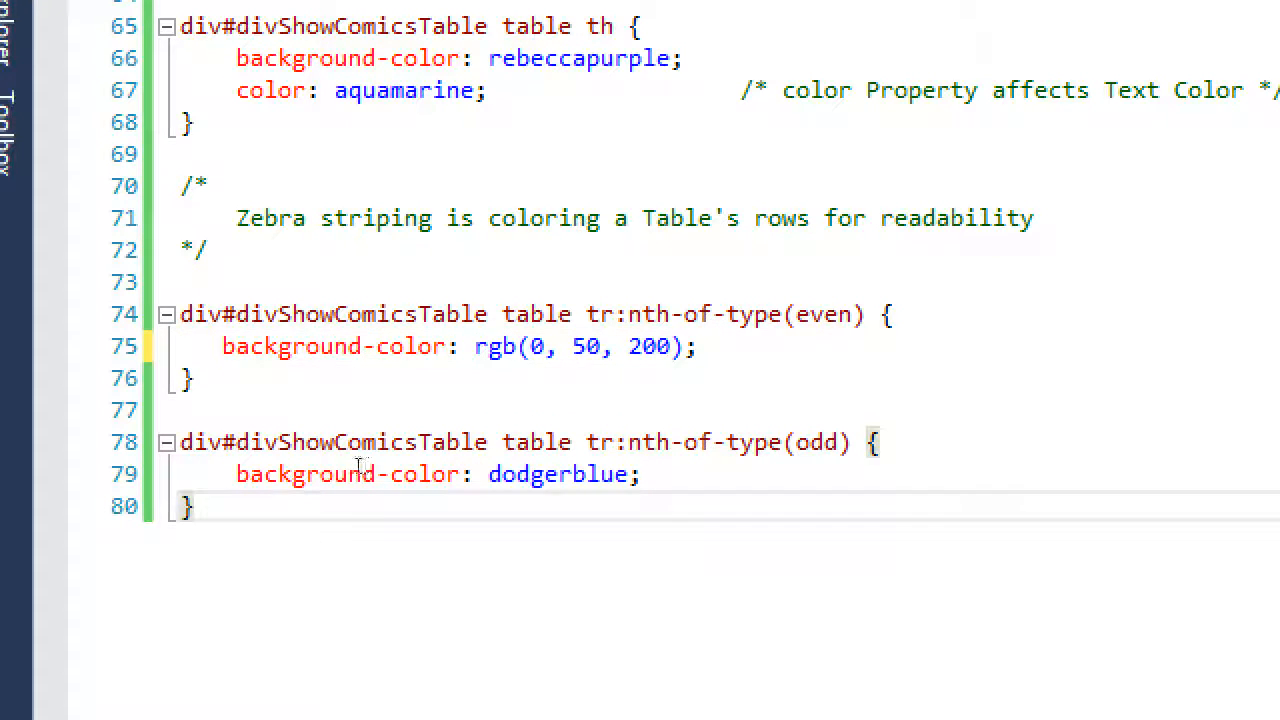
left_click(358, 468)
key("Left")
key("ctrl+shift+Left")
key("Delete")
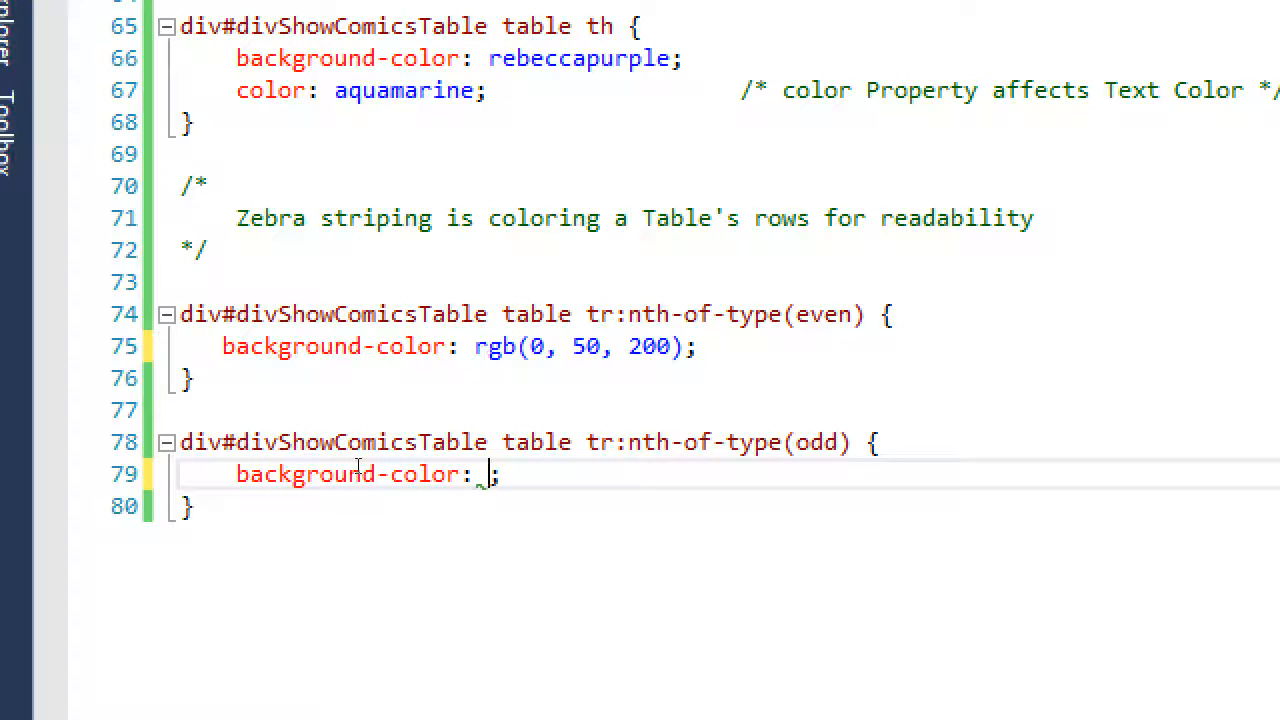
type("rgb")
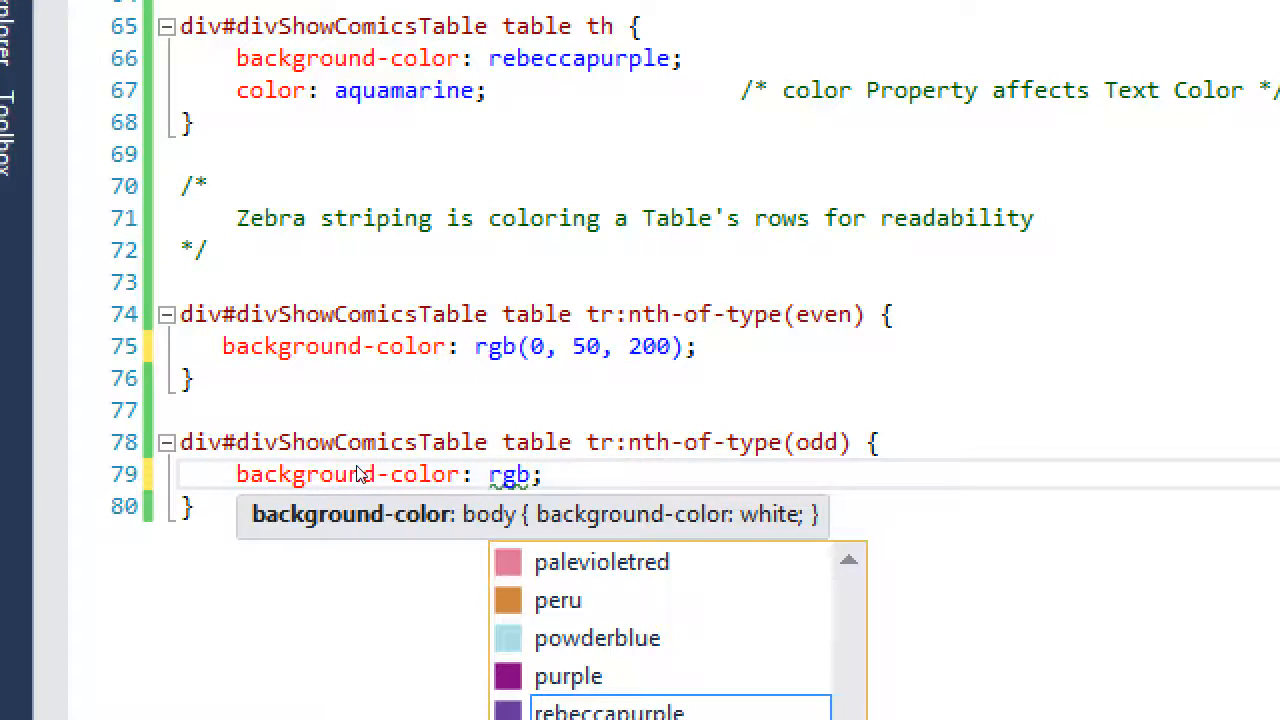
type("(")
key("Left")
type("a")
key("Right")
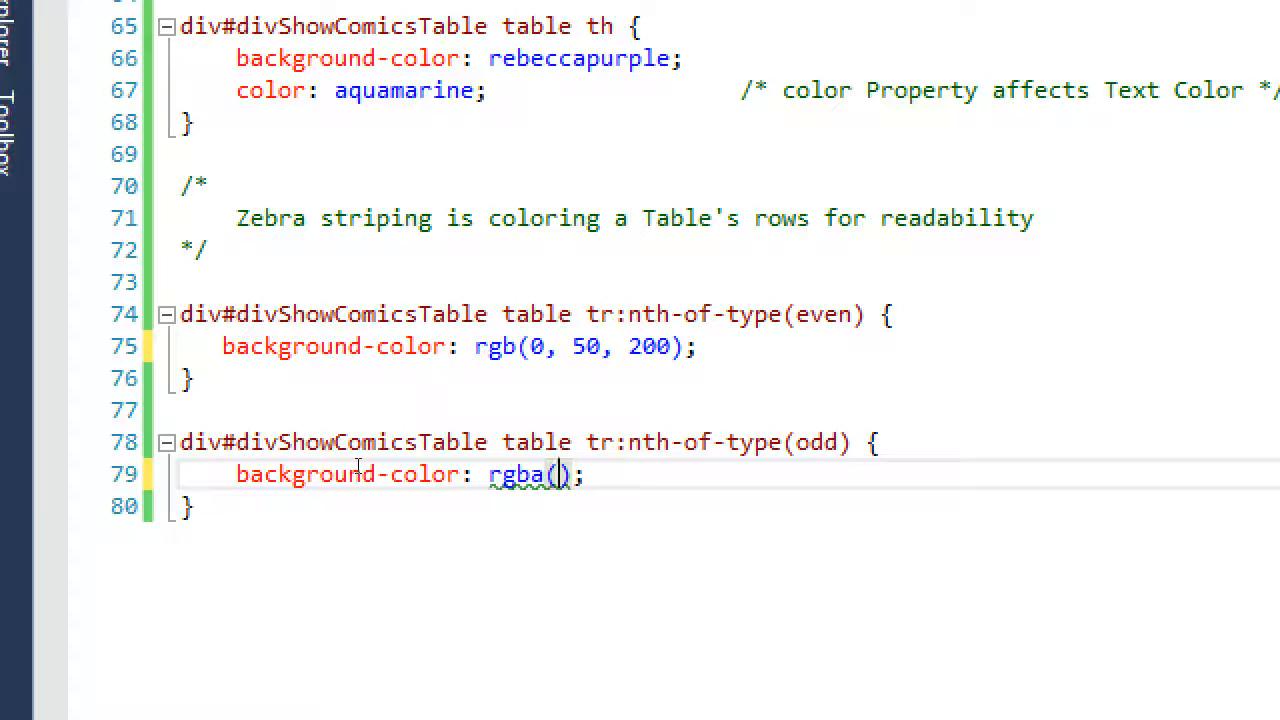
type("0, 50, 200, ")
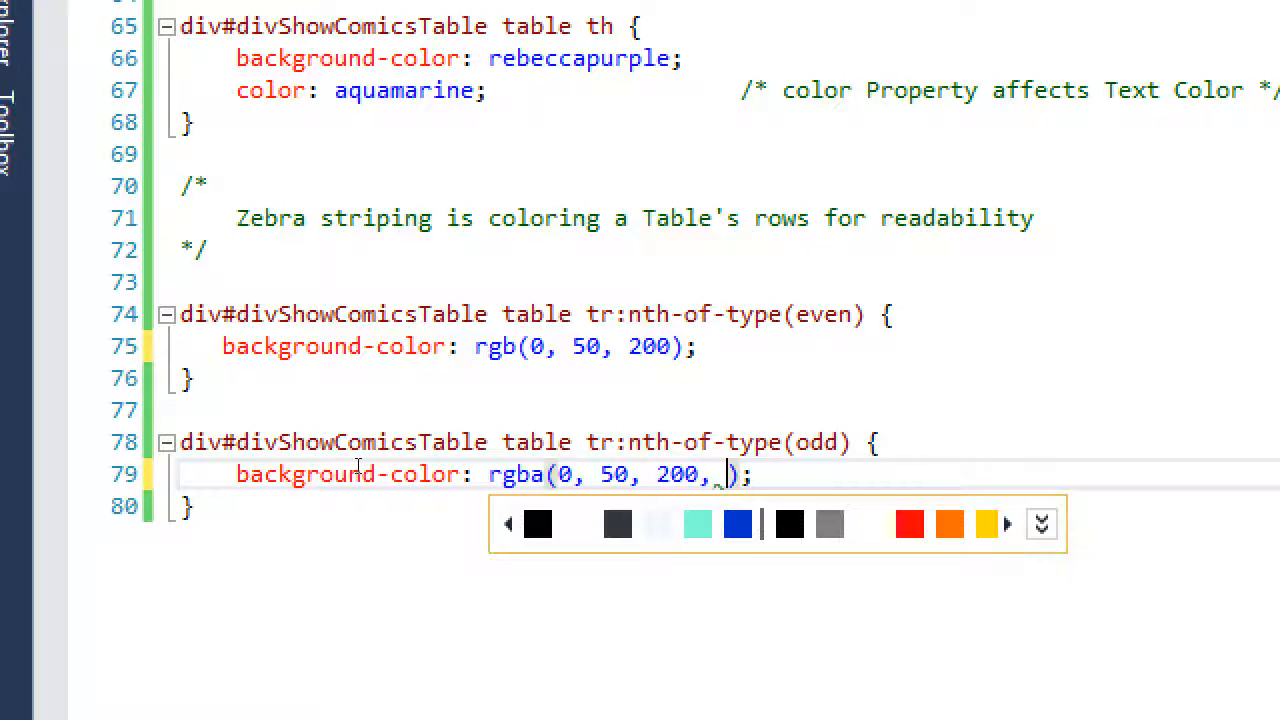
type("0.5")
key("ctrl+s")
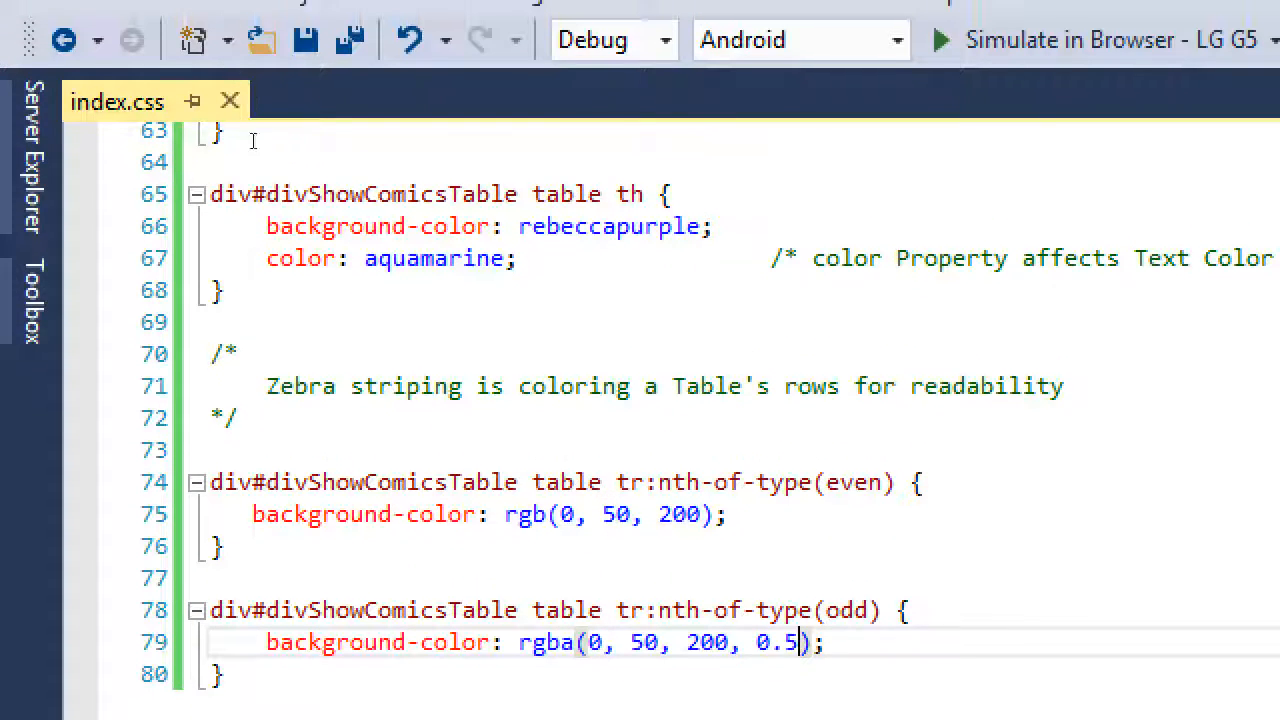
scroll(276, 172, "up", 2)
scroll(276, 172, "up", 1)
left_click(279, 194)
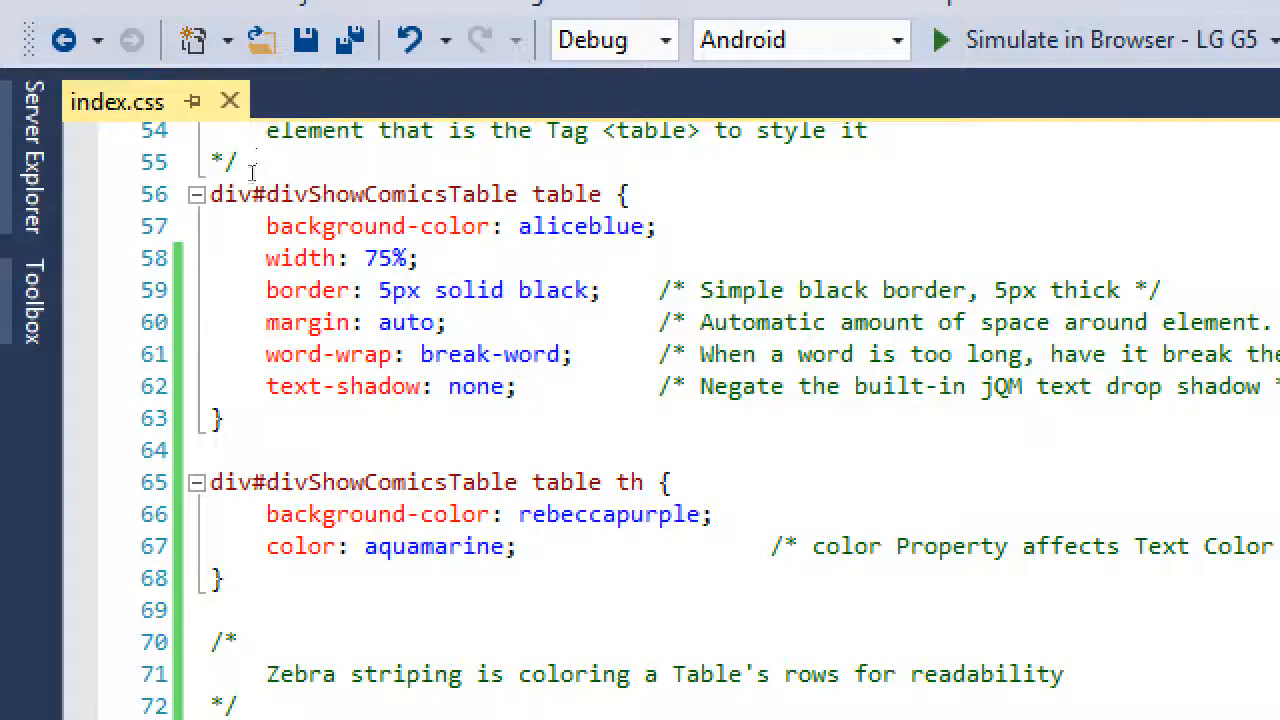
key("Down")
key("ctrl+Right")
key("ctrl+Right")
key("ctrl+shift+Right")
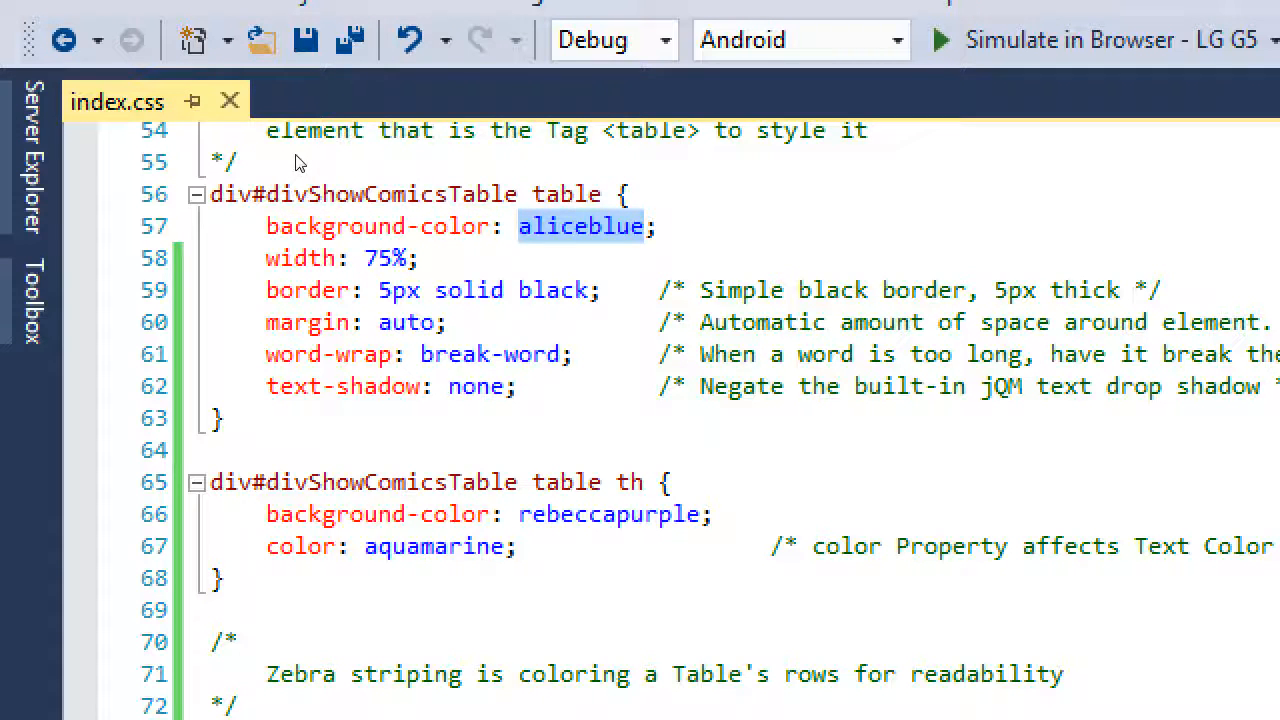
scroll(300, 160, "down", 1)
scroll(300, 160, "down", 2)
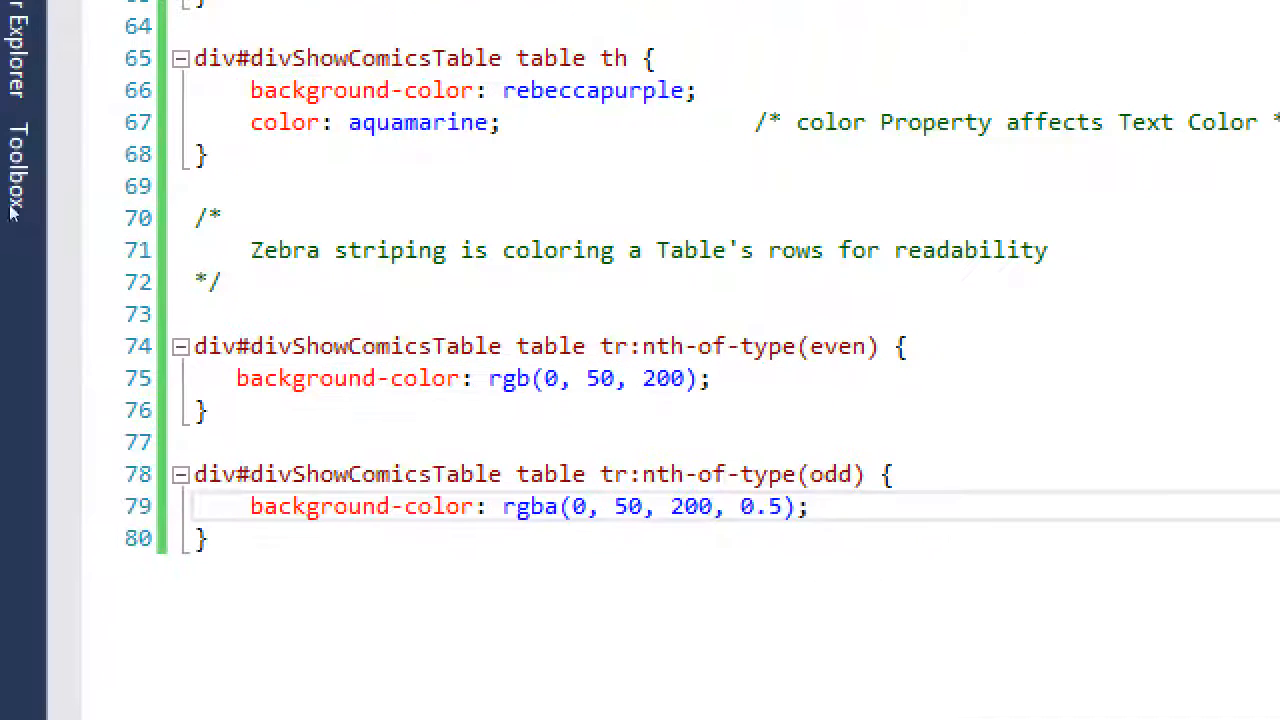
Add color: white to the even-row rule and color: ghostwhite to the odd-row rule.
key("Up")
key("Up")
key("Up")
key("Return")
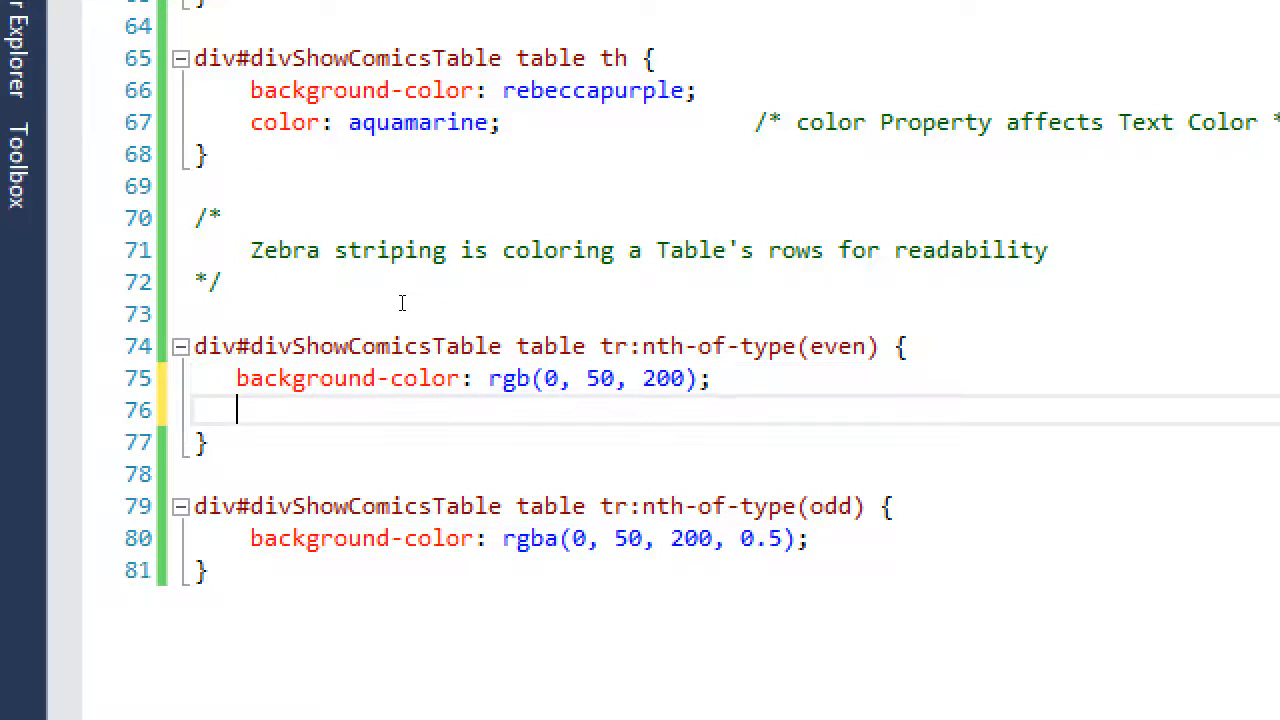
type("color: white")
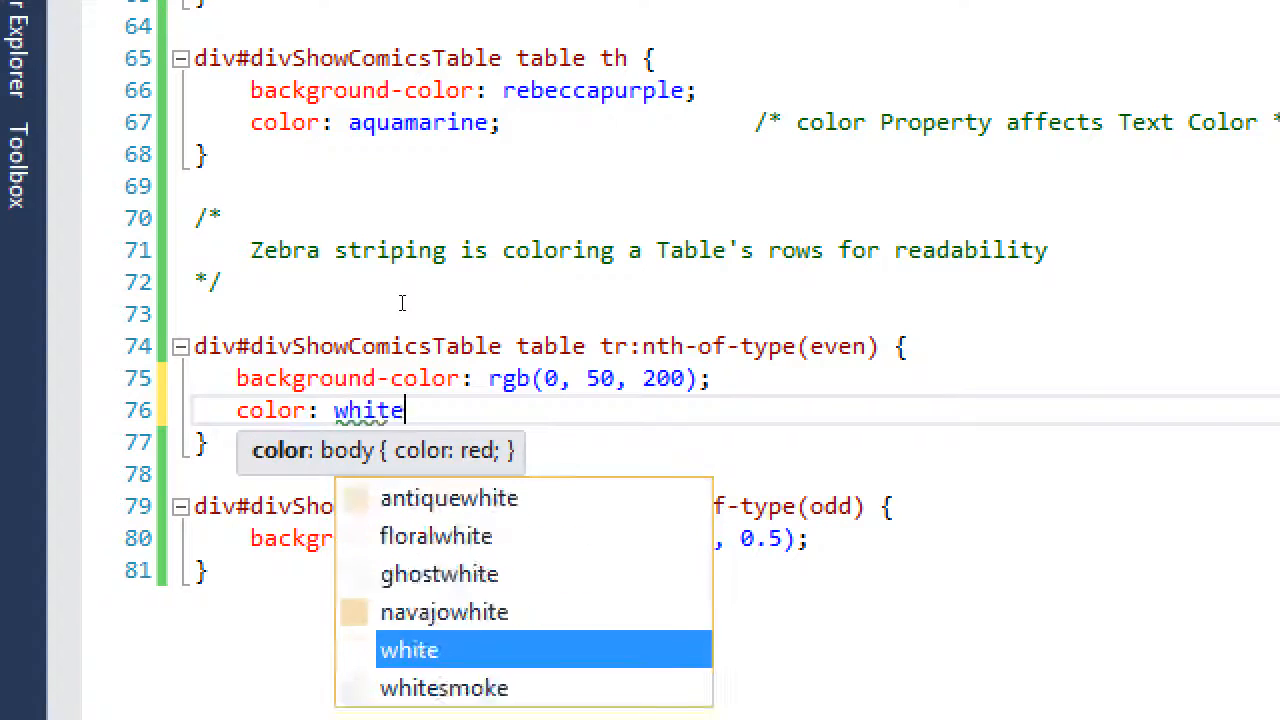
type(";")
key("Down")
key("Down")
key("Down")
key("Down")
key("End")
key("Return")
type("color: whi")
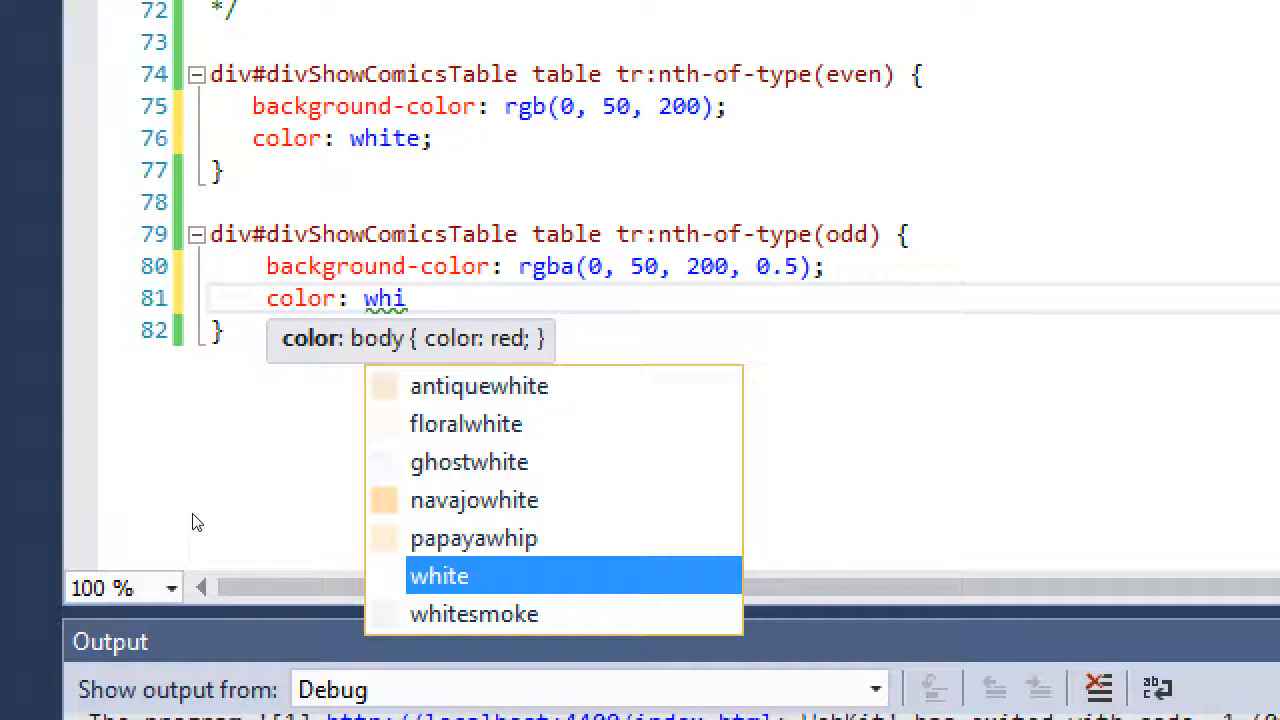
key("Up")
key("Up")
key("Up")
key("Tab")
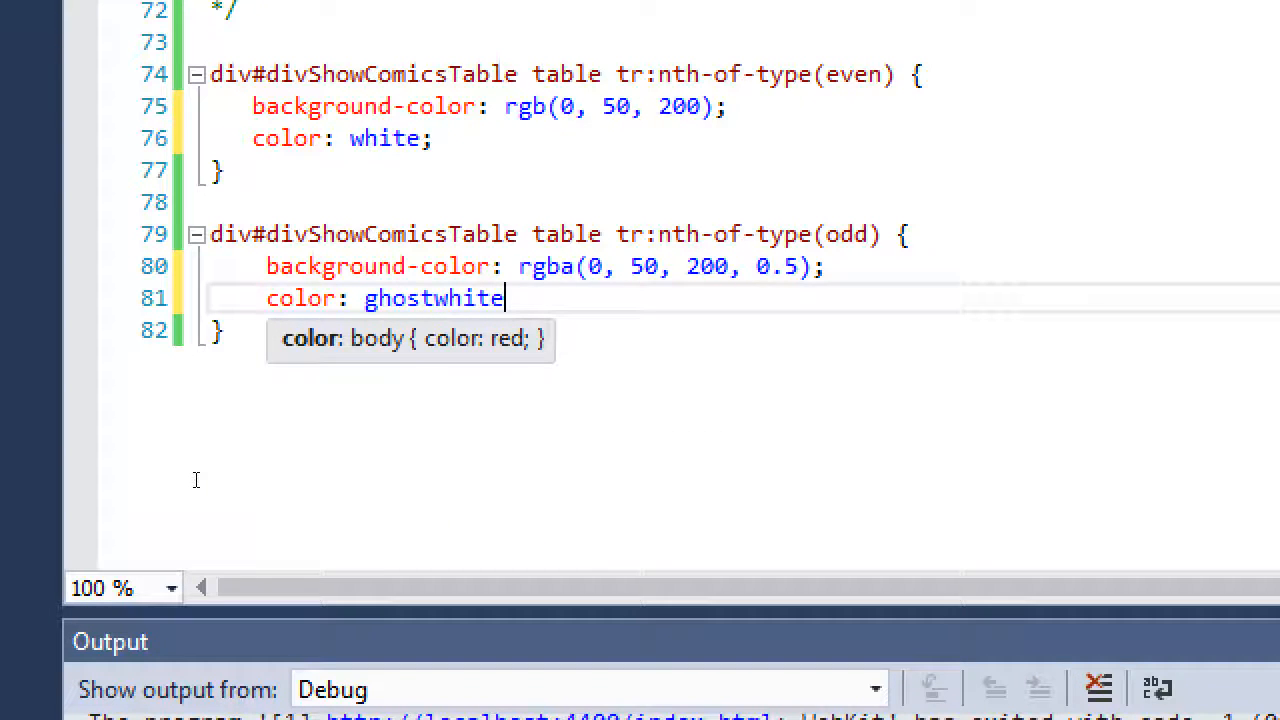
type(";")
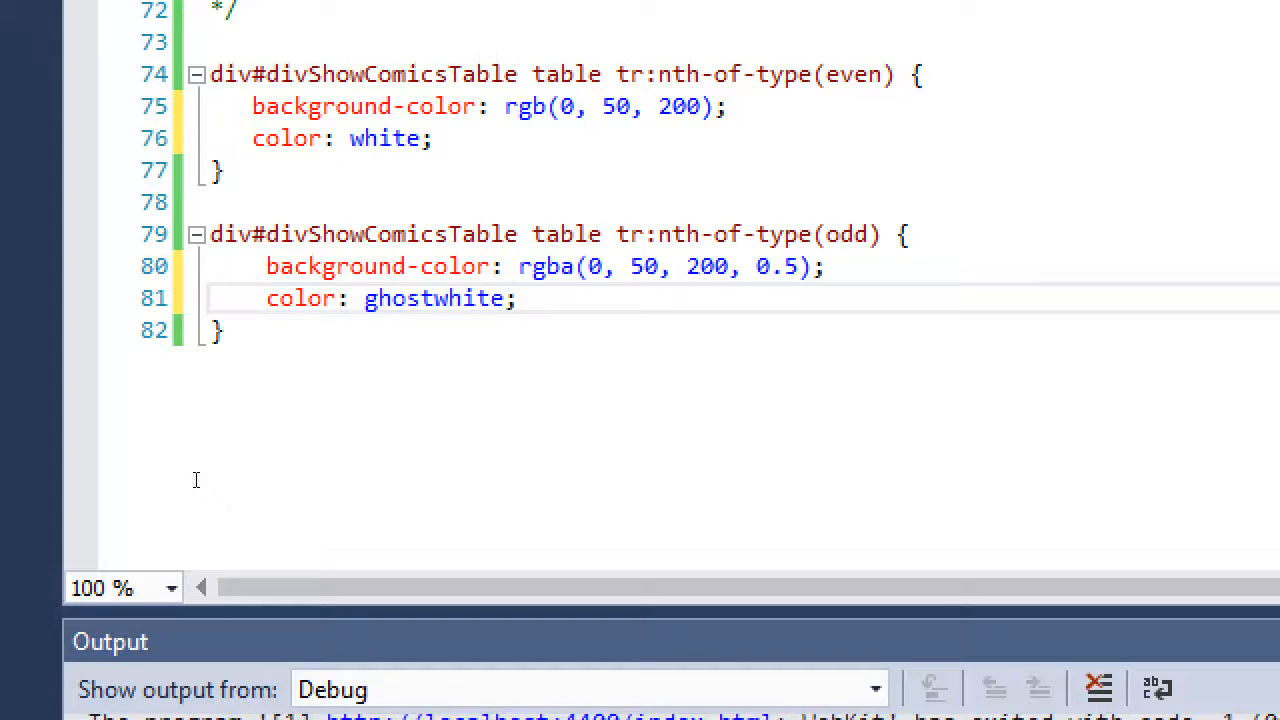
Paste ghostwhite over white in the even-row rule and outdent that block.
key("Left")
key("ctrl+shift+Left")
key("ctrl+c")
key("Up")
key("Up")
key("Up")
key("Up")
key("Up")
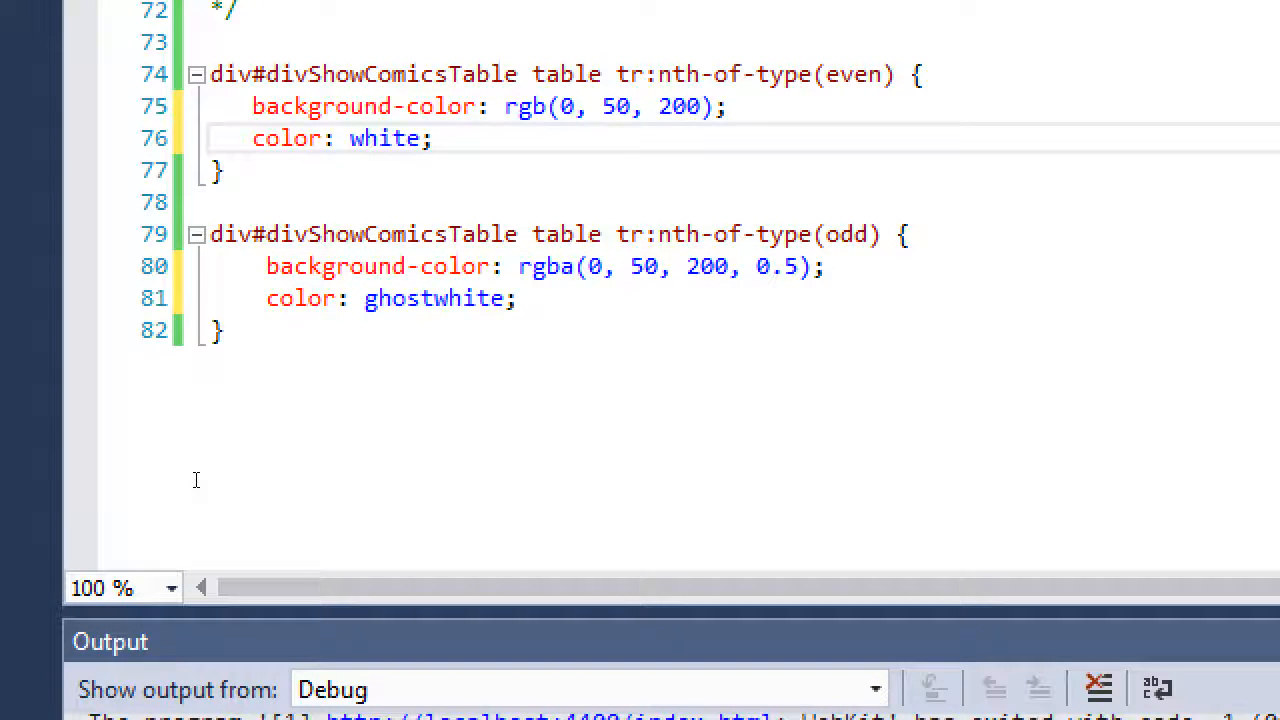
key("Left")
key("ctrl+shift+Left")
key("ctrl+v")
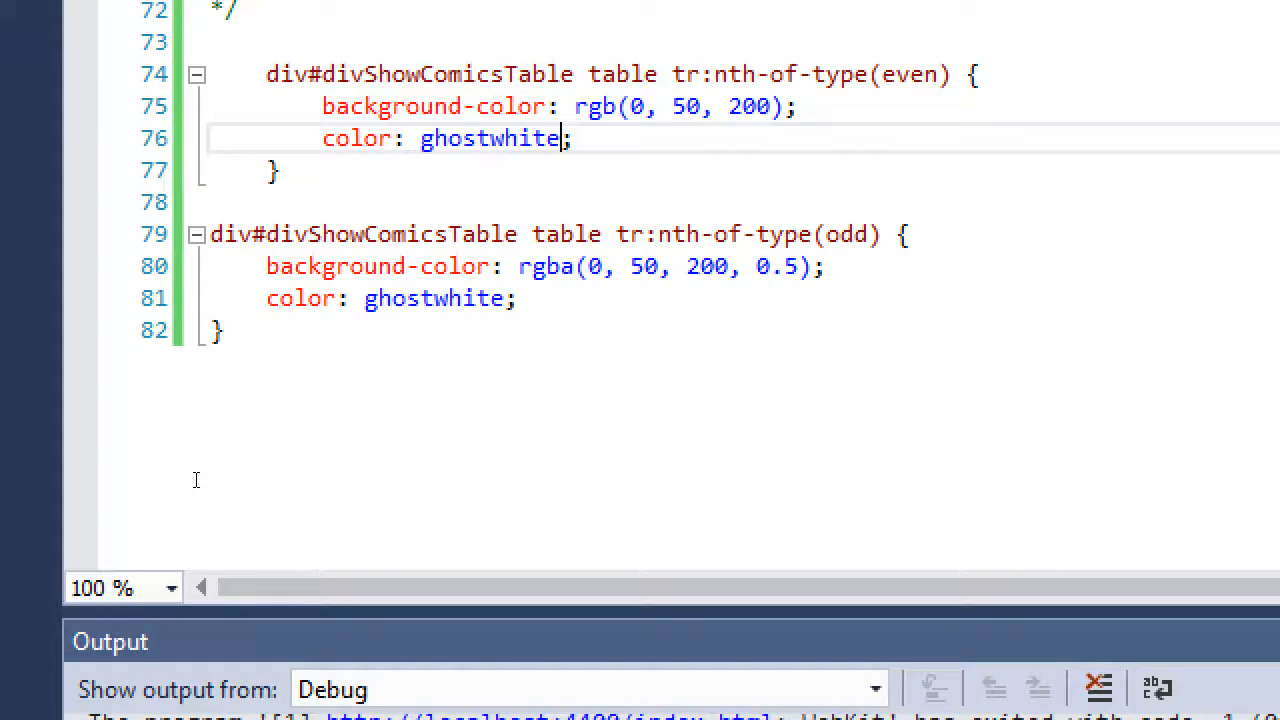
key("Down")
key("shift+Up")
key("shift+Up")
key("shift+Up")
key("shift+Tab")
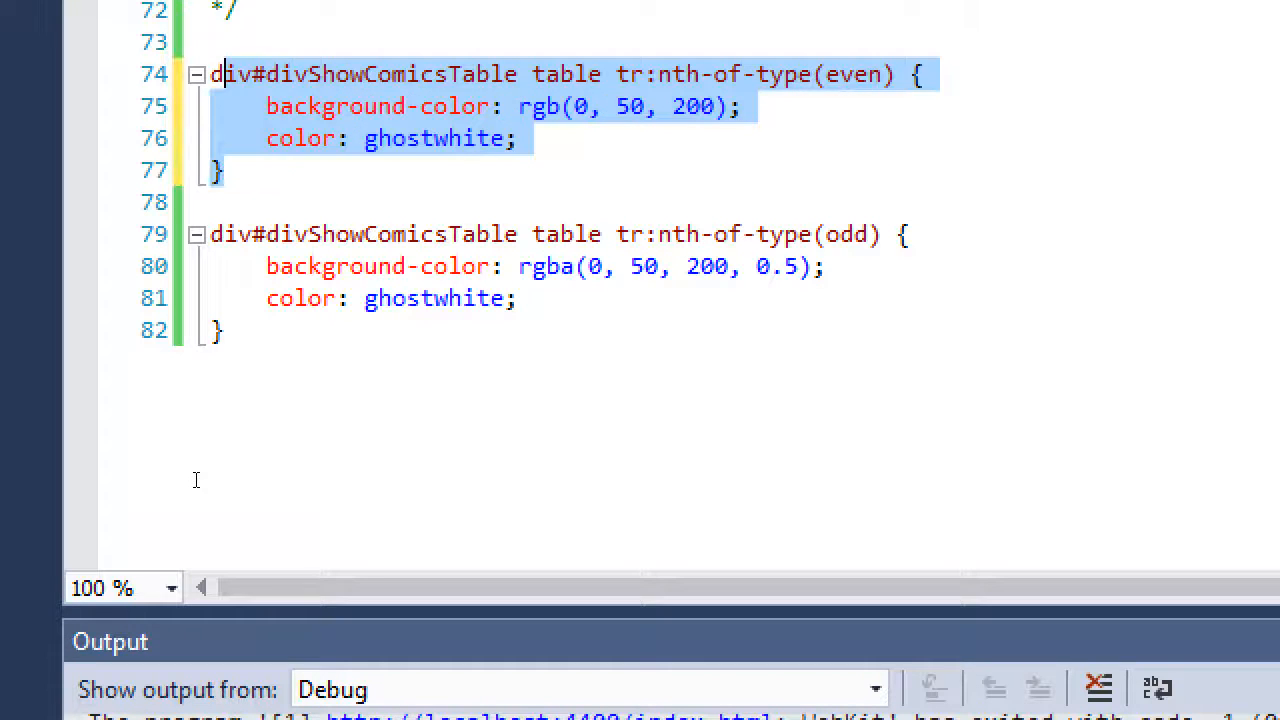
key("ctrl+End")
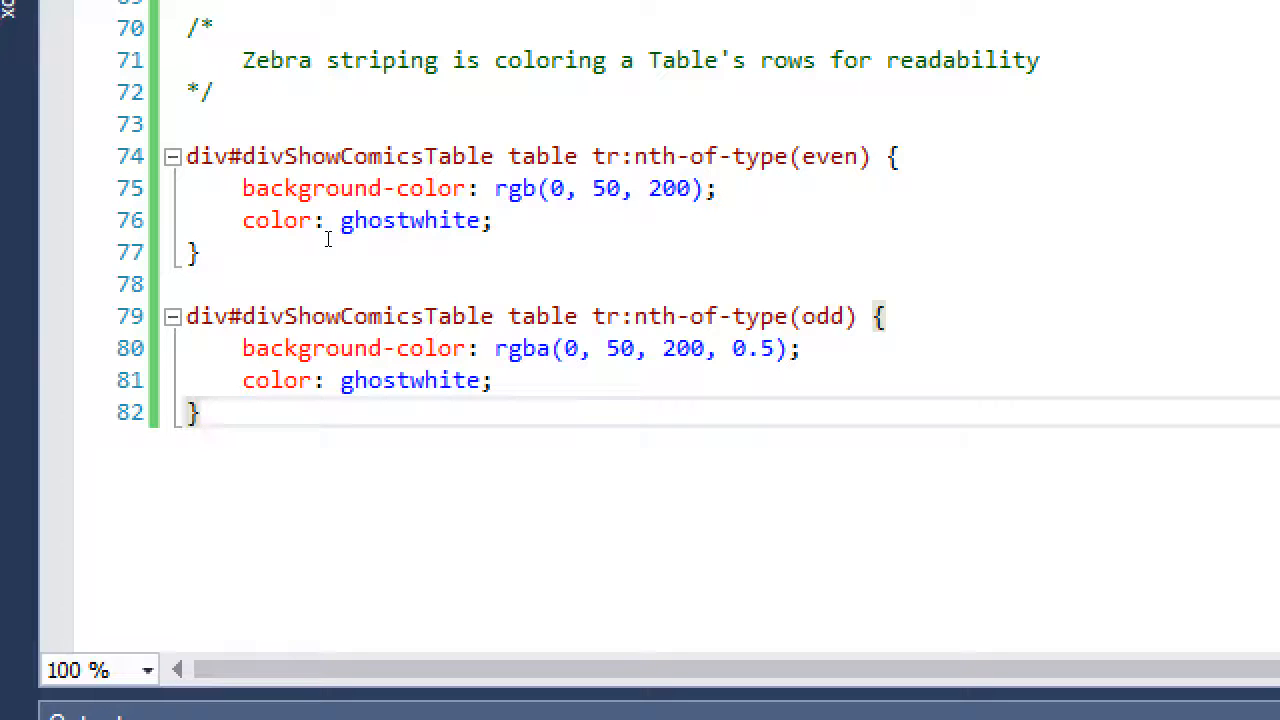
key("super+minus")
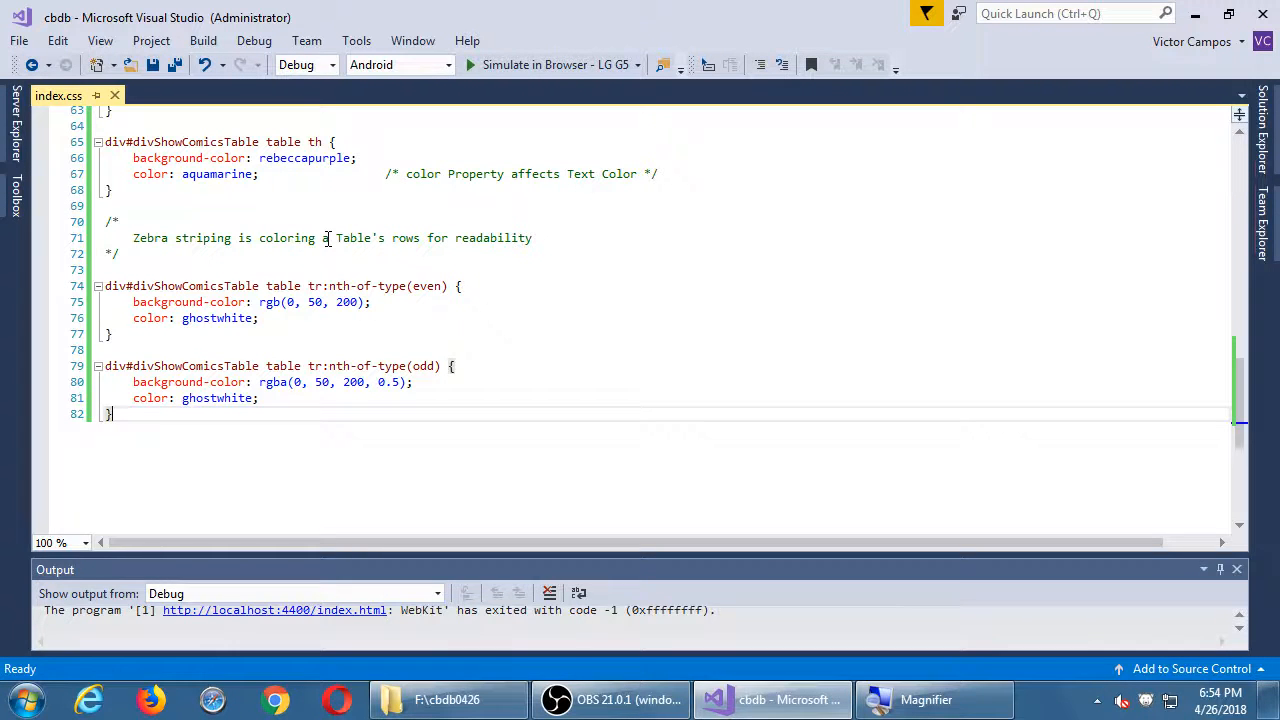
Launch the app, view the comics table and open Spider-Mqn's details for editing.
key("F5")
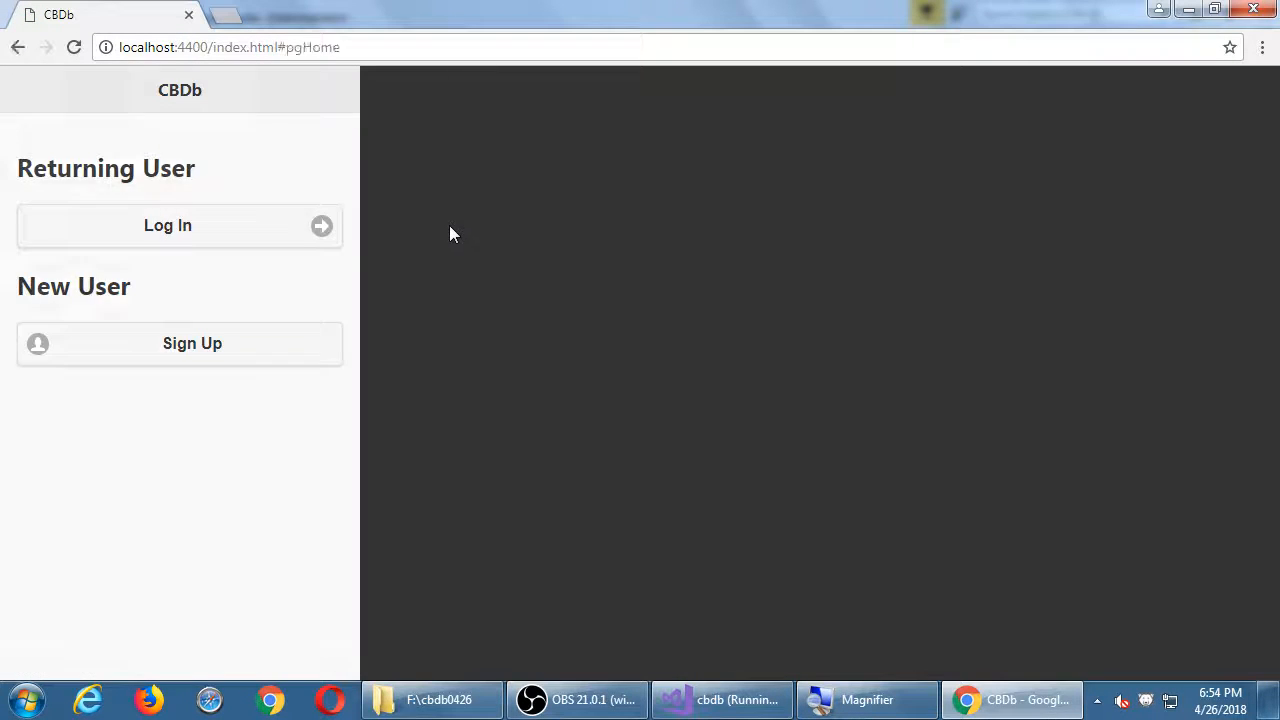
left_click(292, 142)
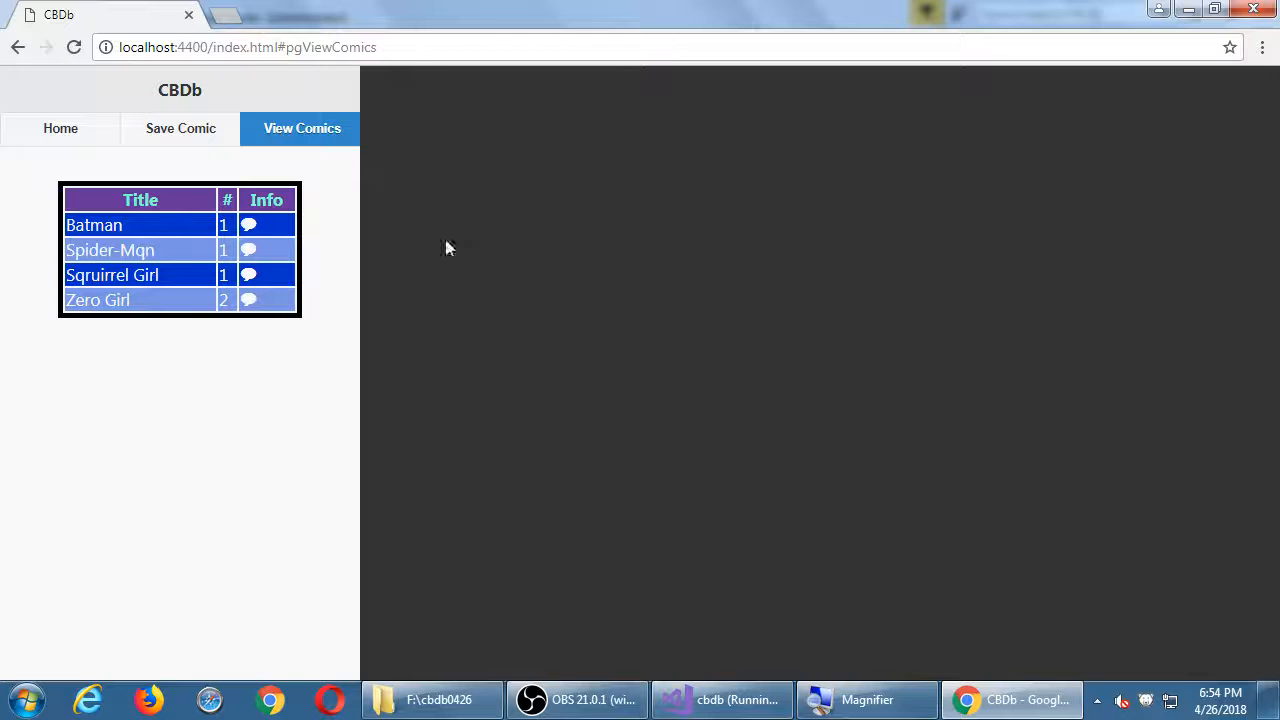
left_click(249, 251)
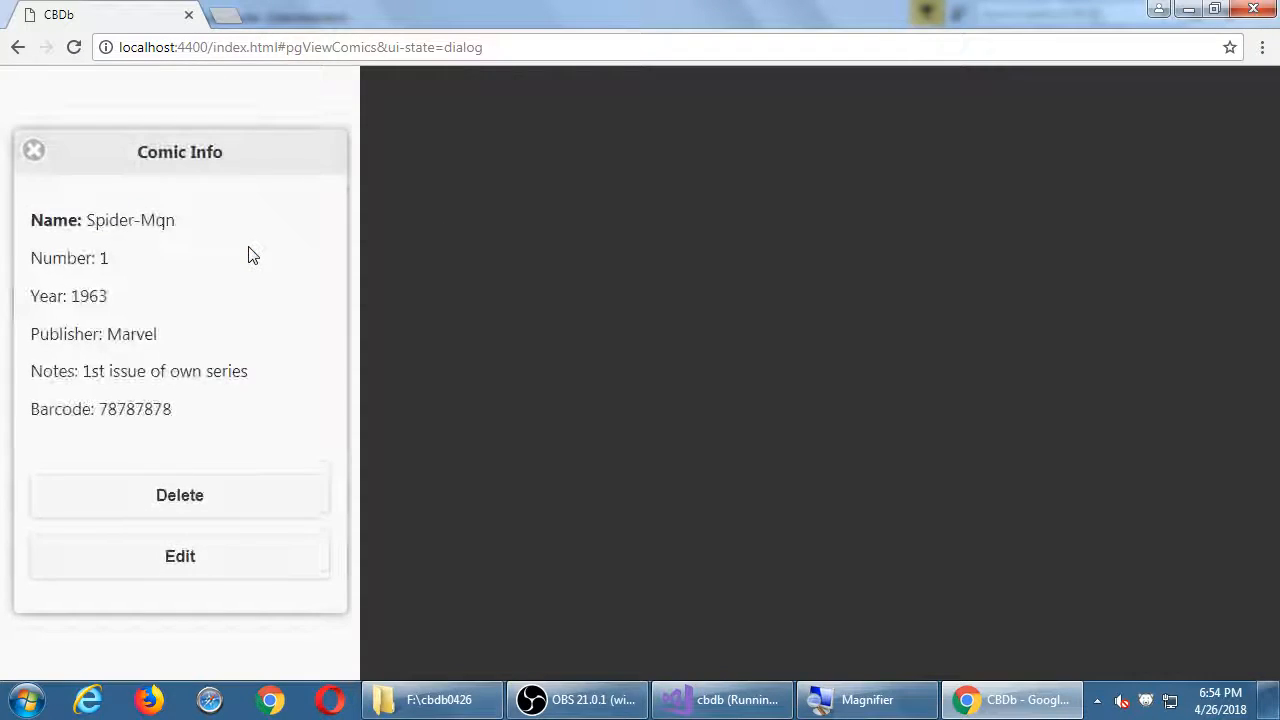
left_click(205, 572)
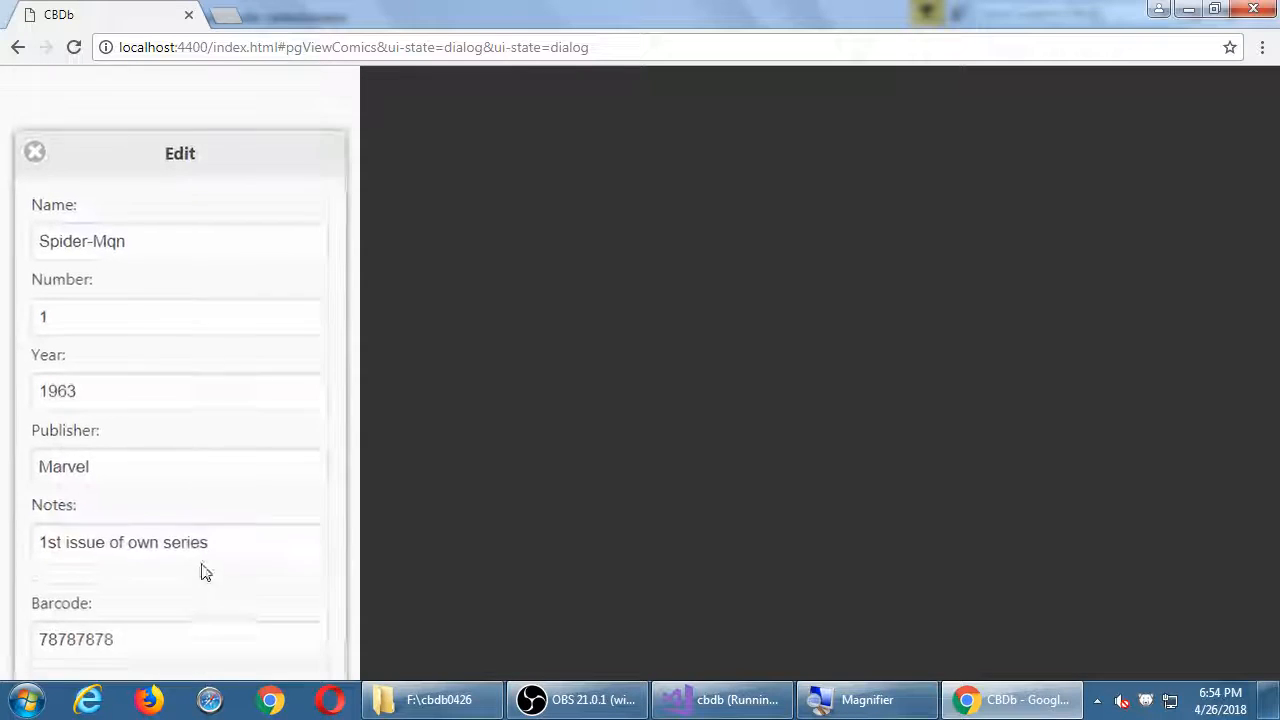
Correct the Name field to Spider-Man, update it and return to the comics table.
left_click(116, 241)
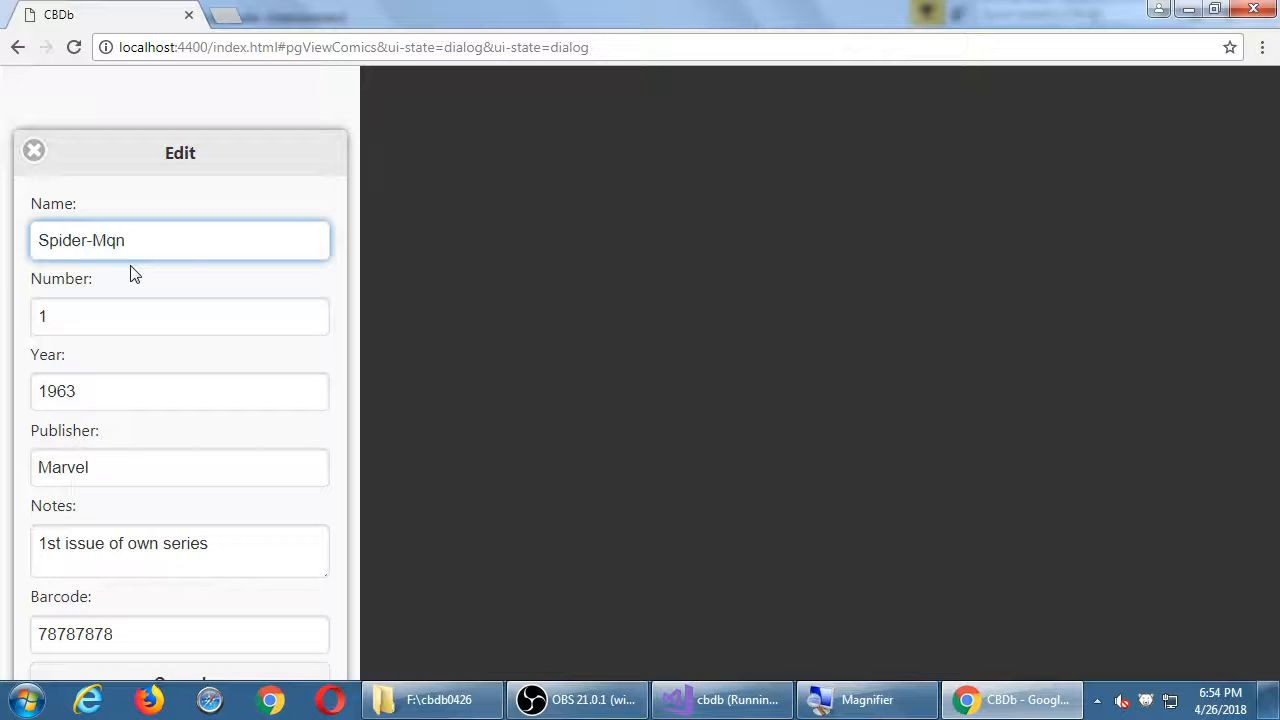
key("BackSpace")
type("a")
scroll(130, 272, "down", 1)
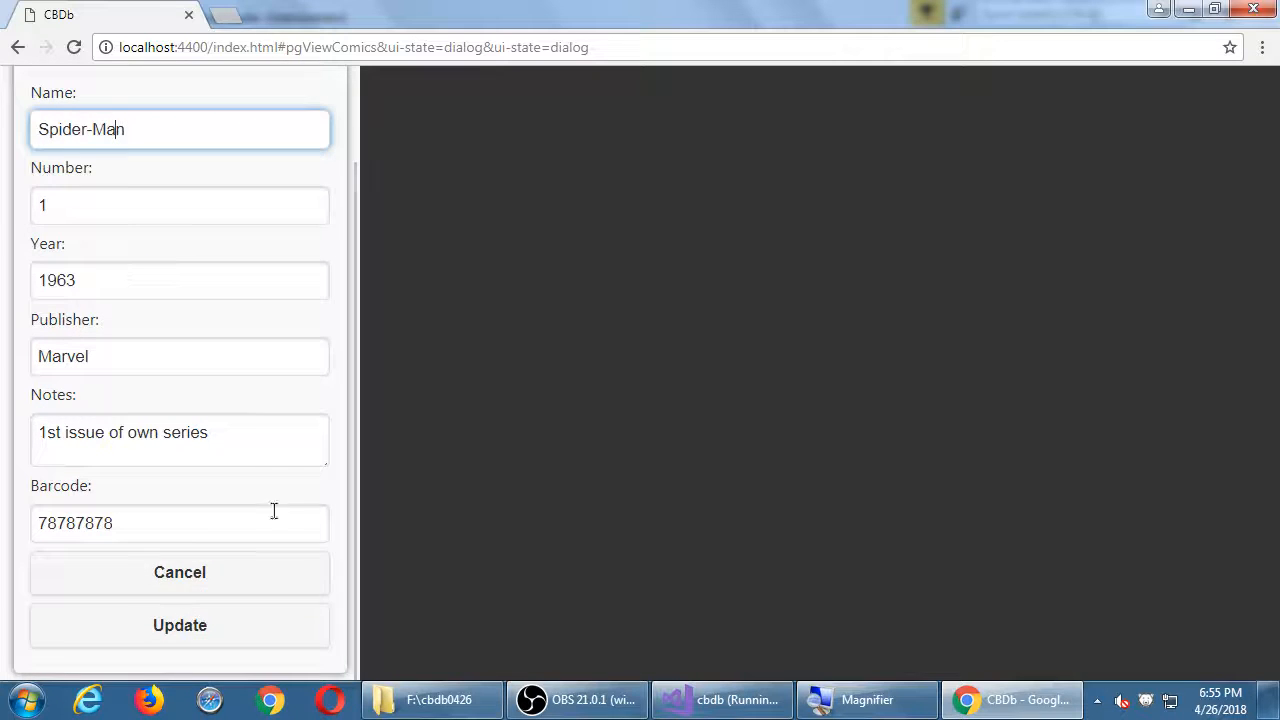
left_click(253, 631)
left_click(34, 150)
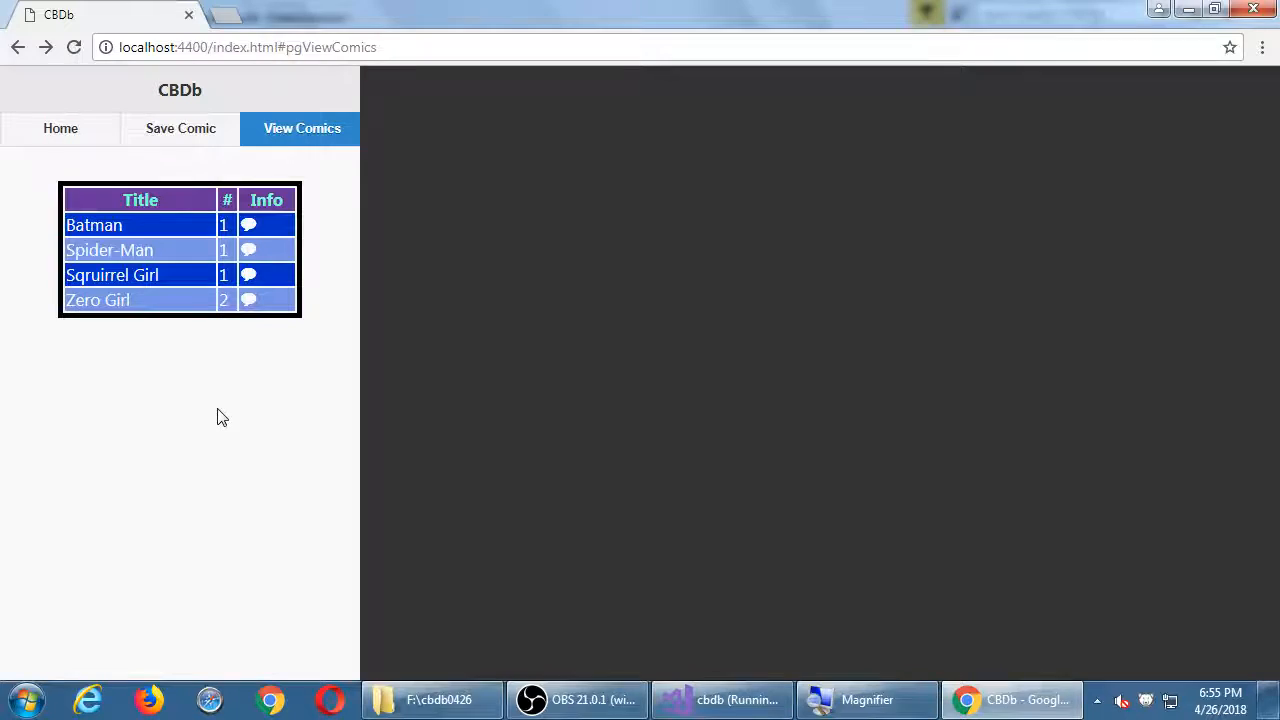
key("super+plus")
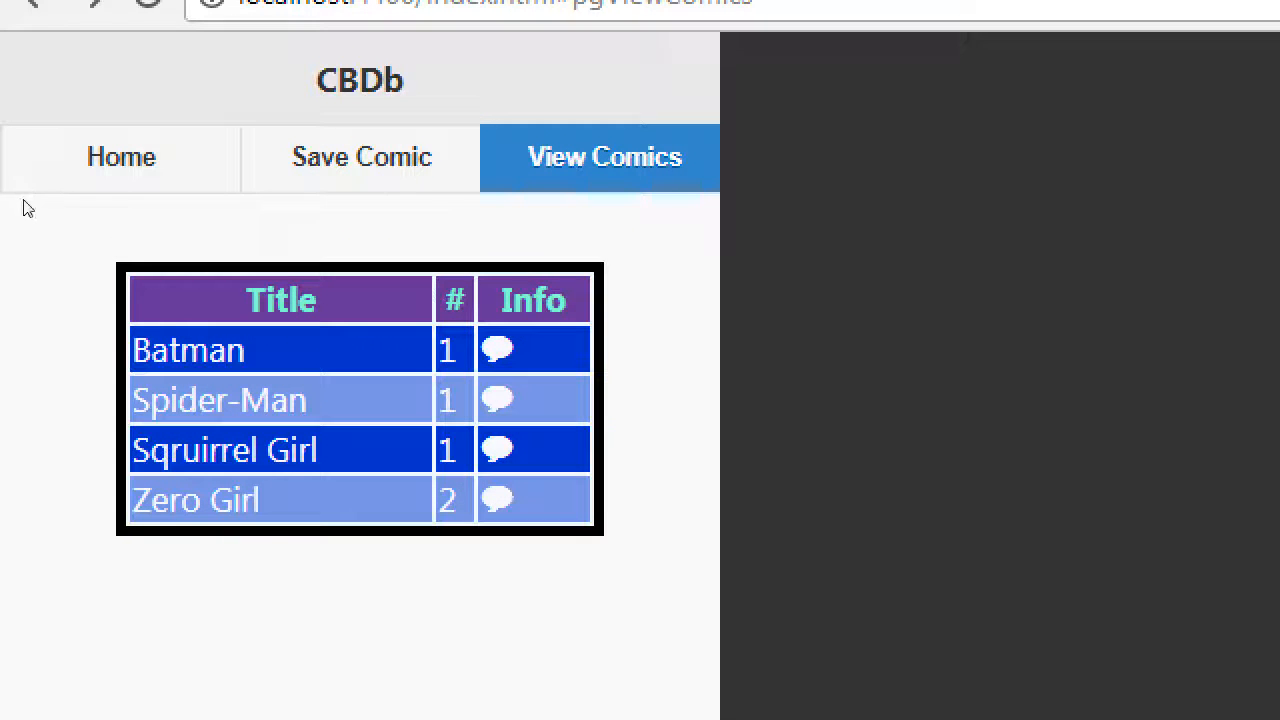
key("super+minus")
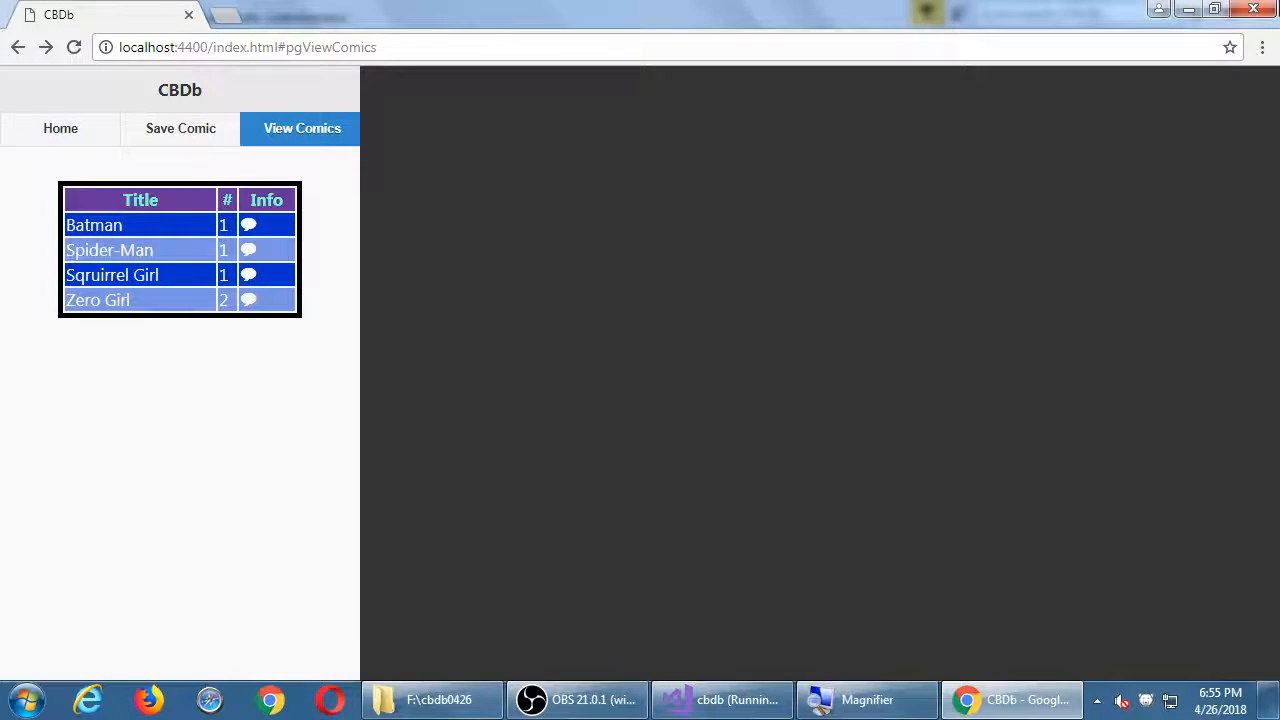
Close the Chrome window so Visual Studio returns to index.css.
left_click(1250, 10)
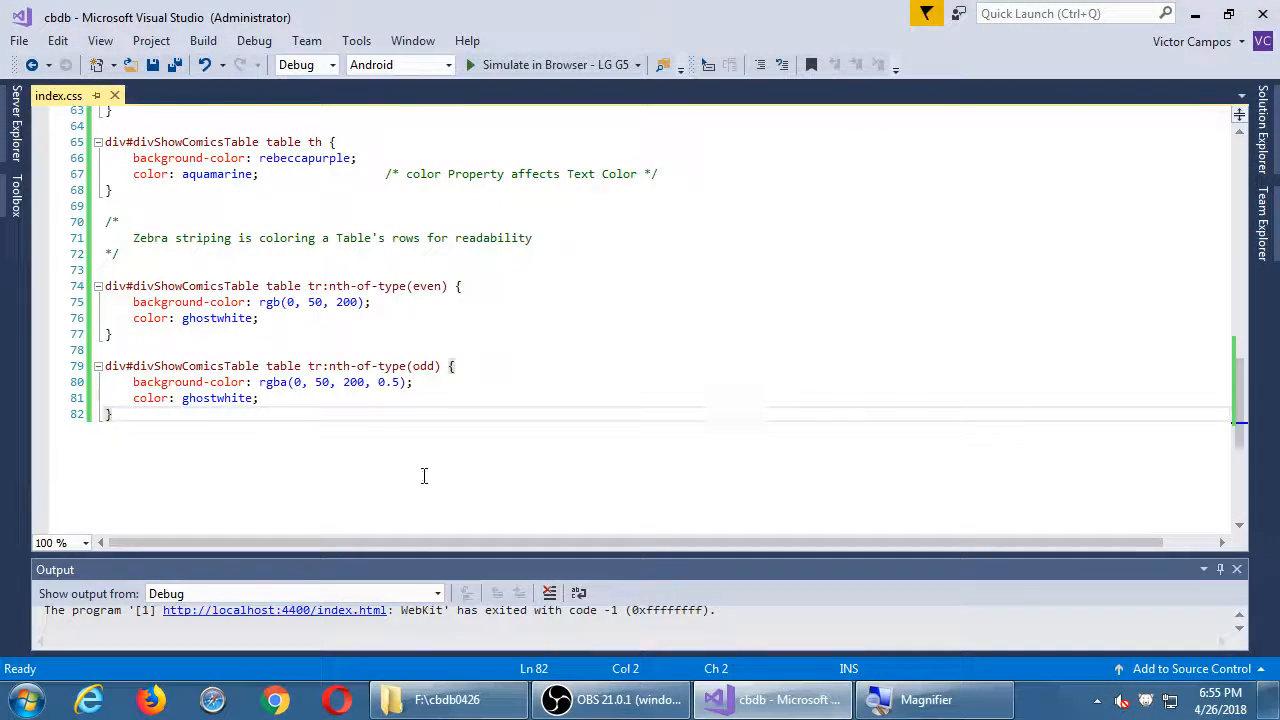
scroll(424, 476, "up", 1)
key("super+plus")
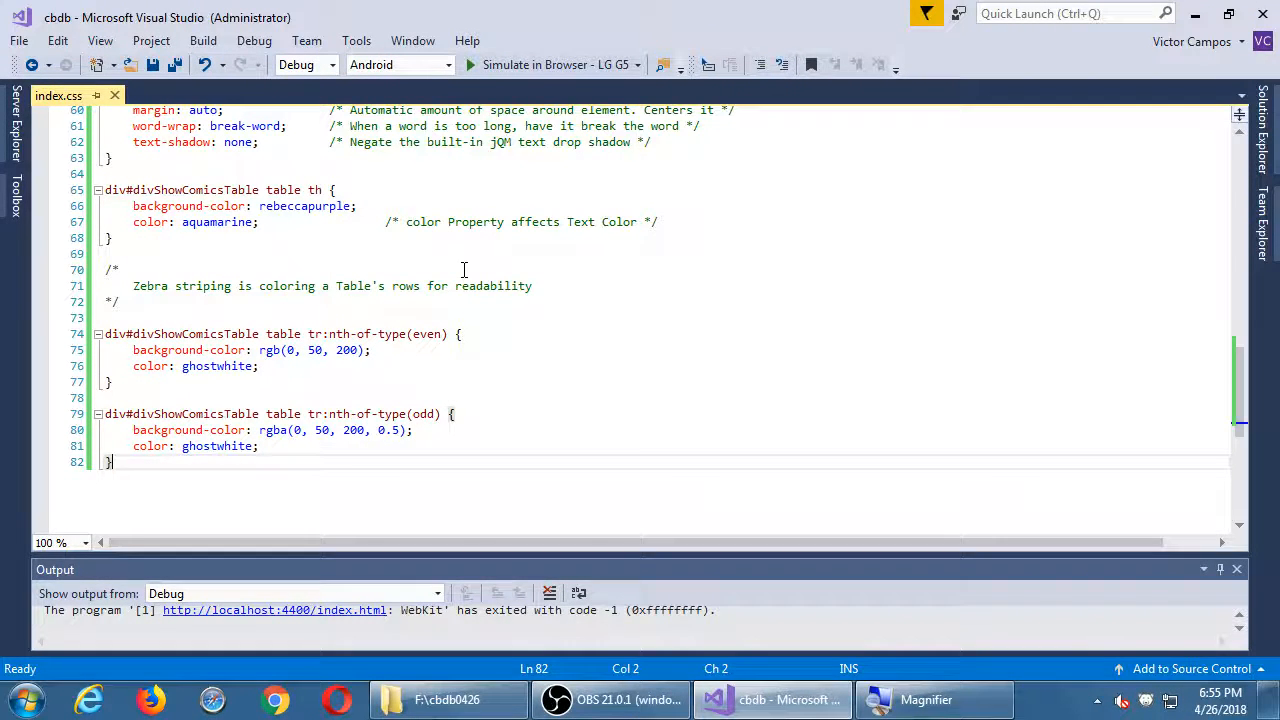
Build and run the cbdb project again with F5.
key("F5")
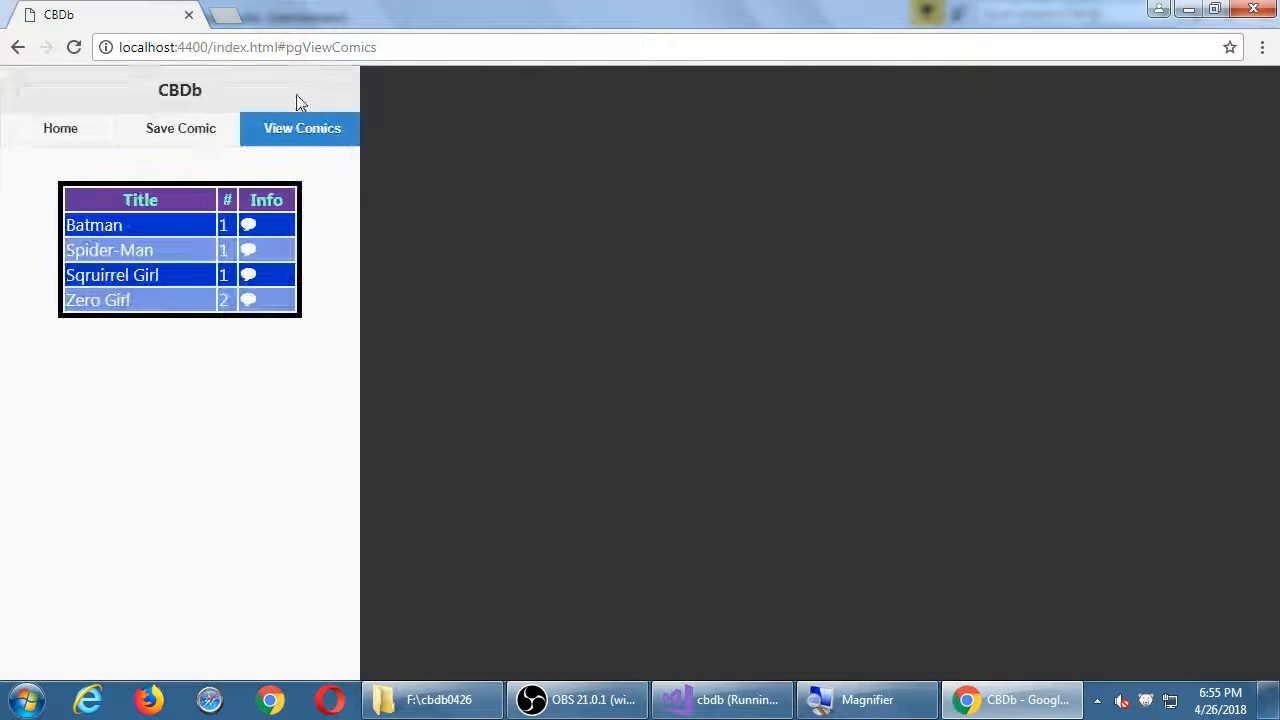
Go Home, inspect the Options dialog from the gear icon, then close Chrome.
left_click(64, 138)
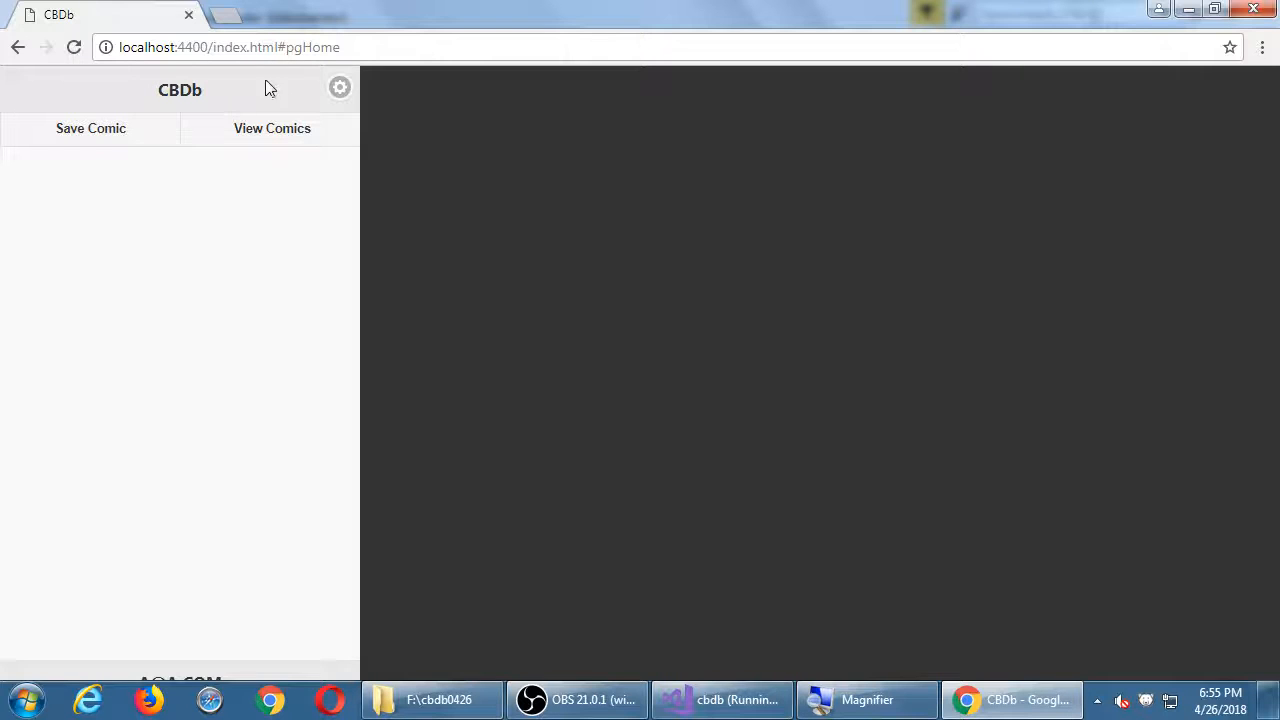
left_click(340, 92)
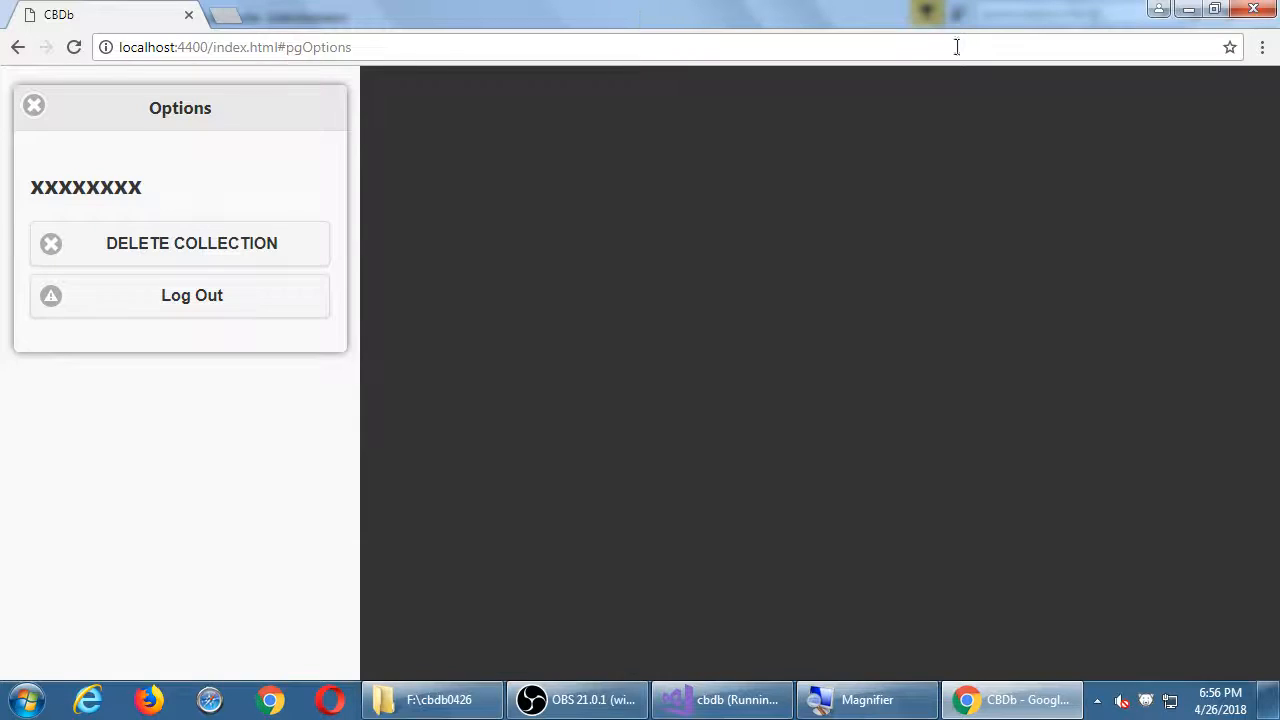
left_click(1253, 9)
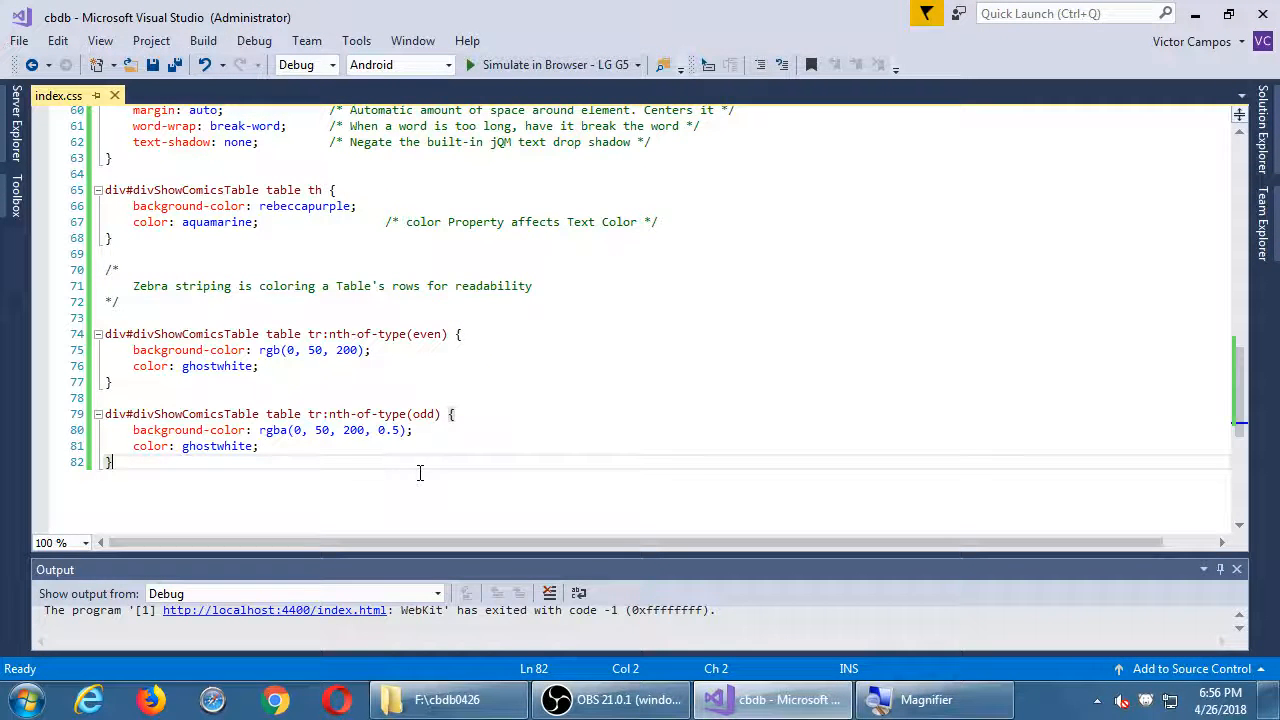
Add an empty .ui-dialog-contain > .ui-content rule with a jQM dialog comment above it.
key("Return")
key("Return")
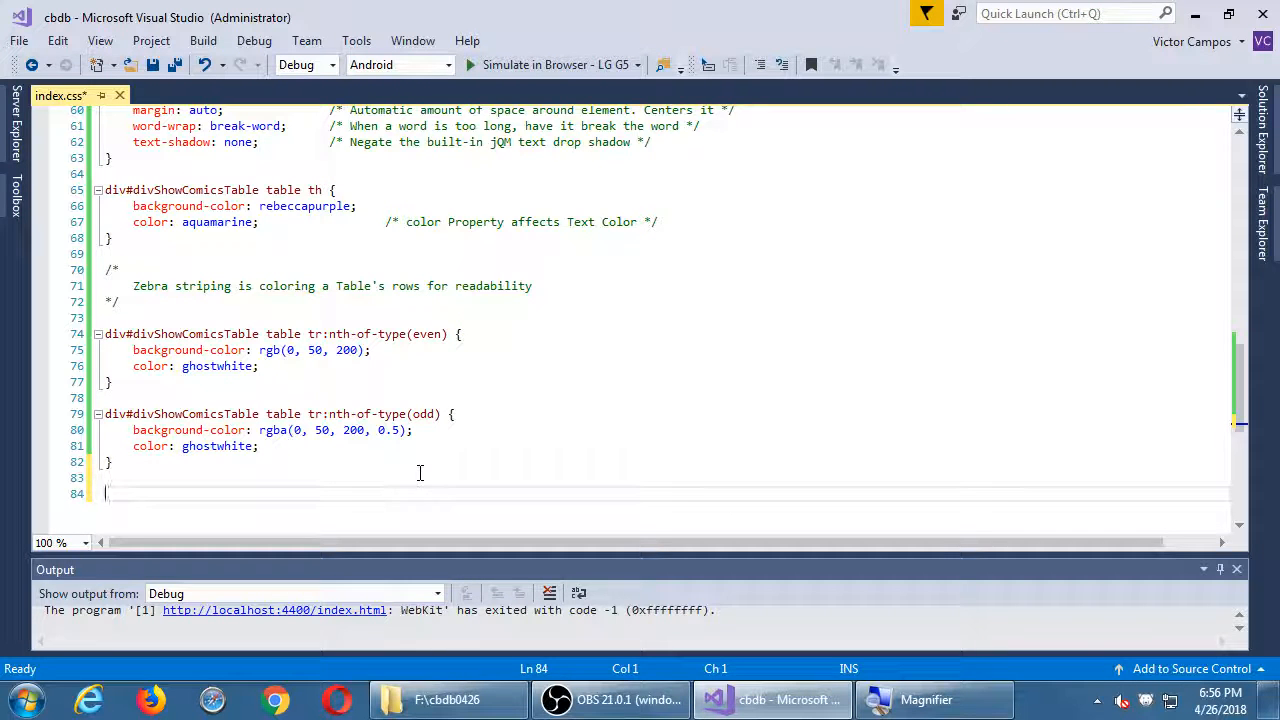
scroll(420, 473, "down", 1)
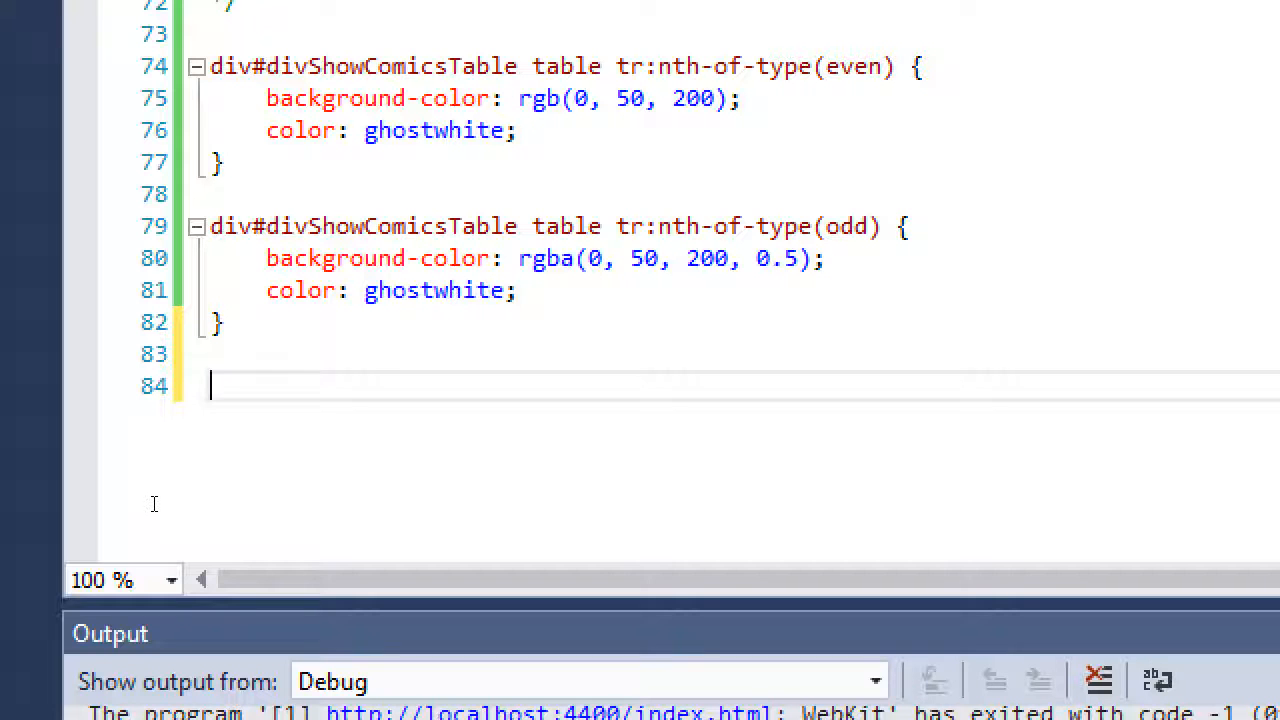
type(".ui")
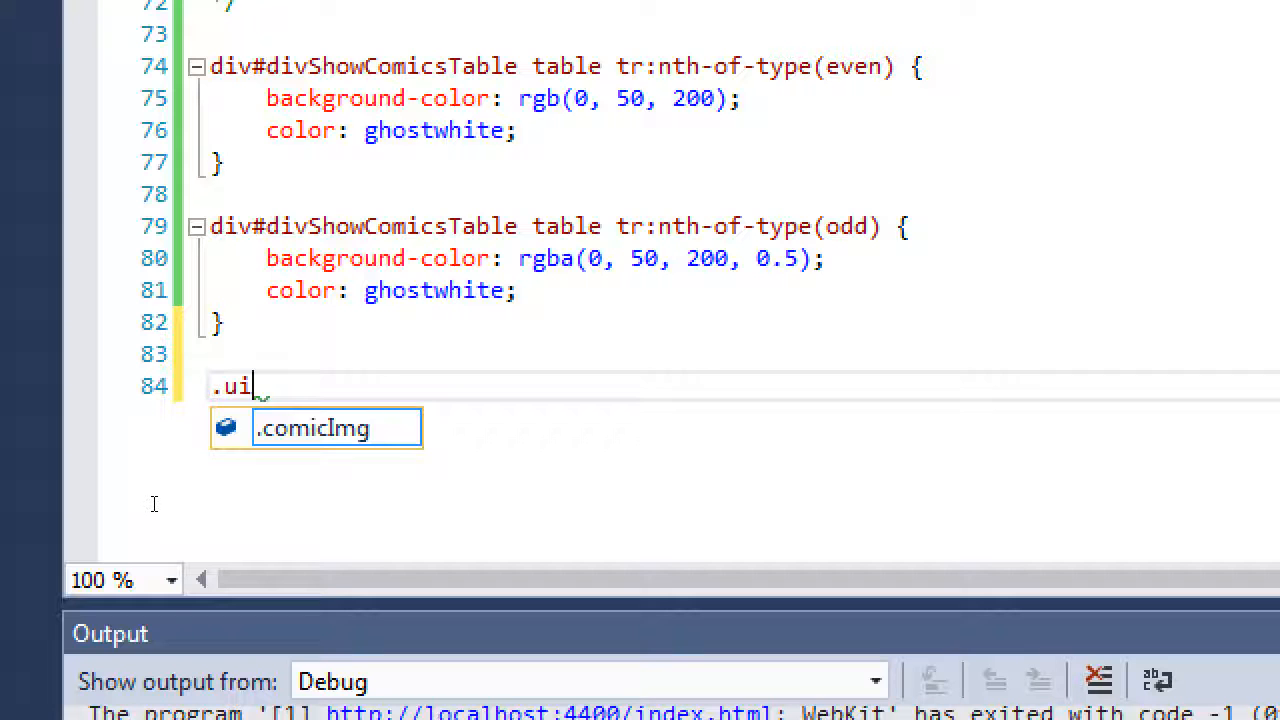
type("-dialog")
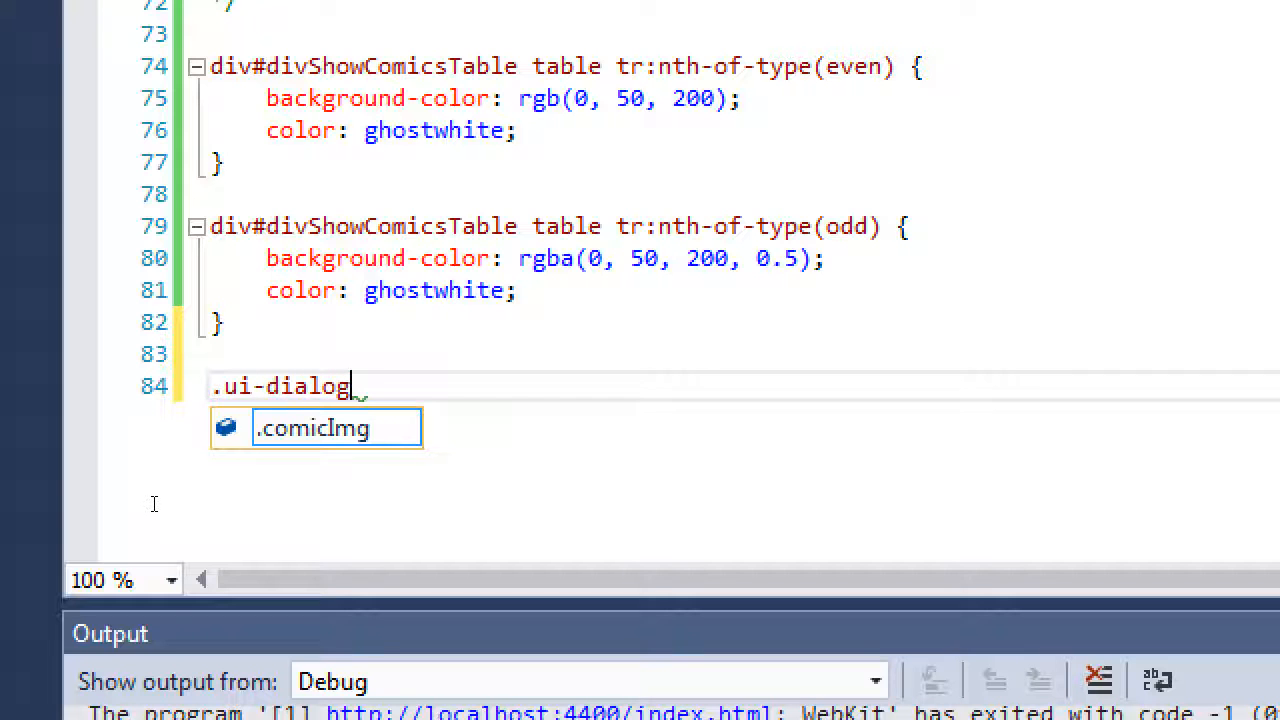
type("-contain ")
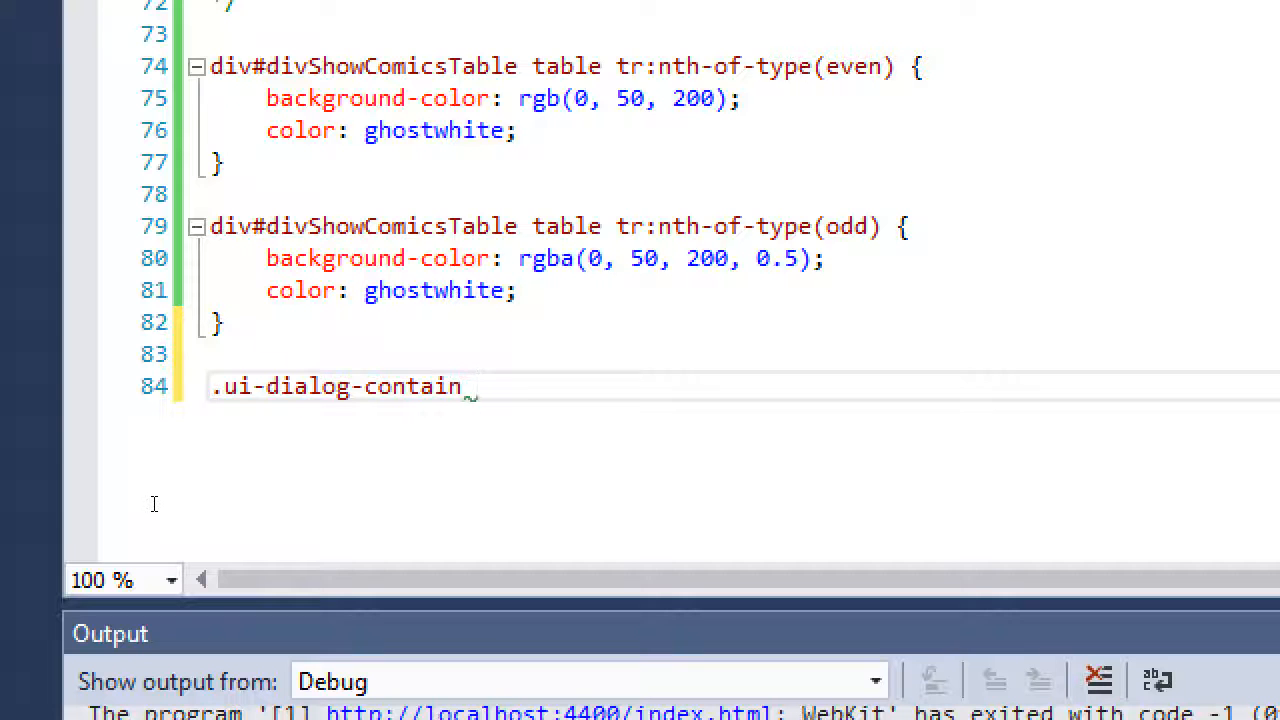
type("> .ui-content ")
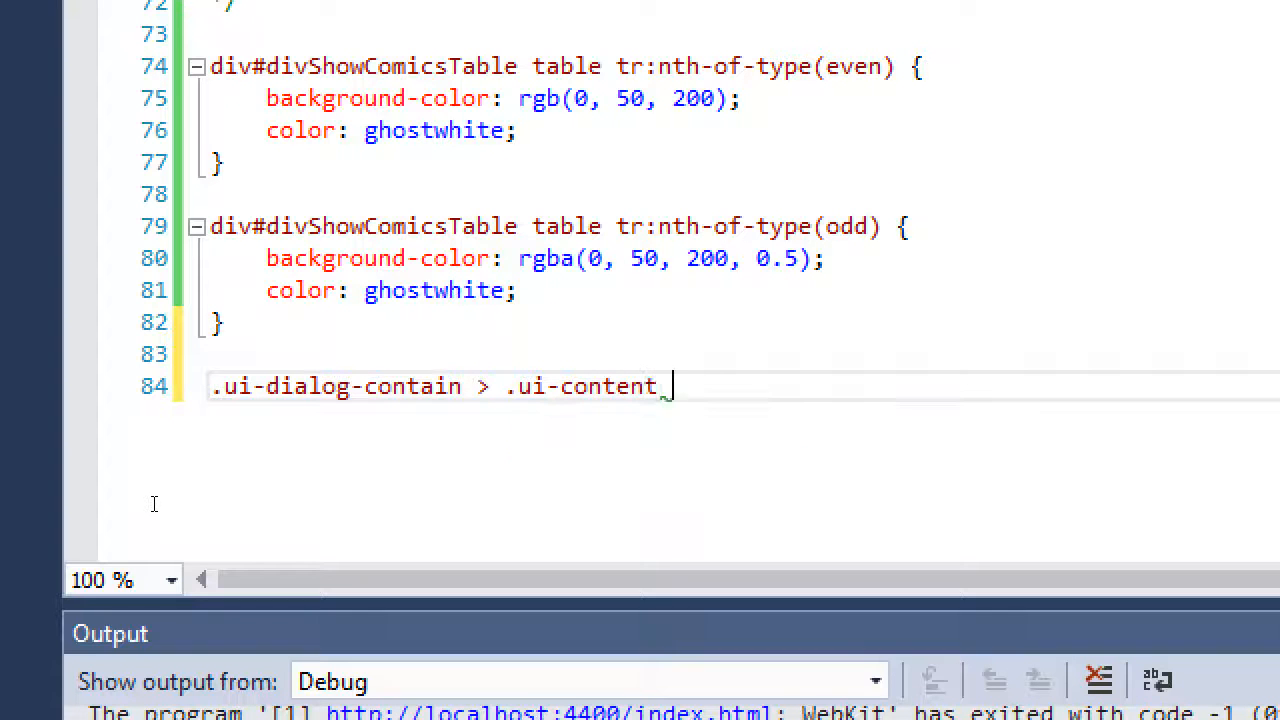
type("{")
key("Return")
key("ctrl+Return")
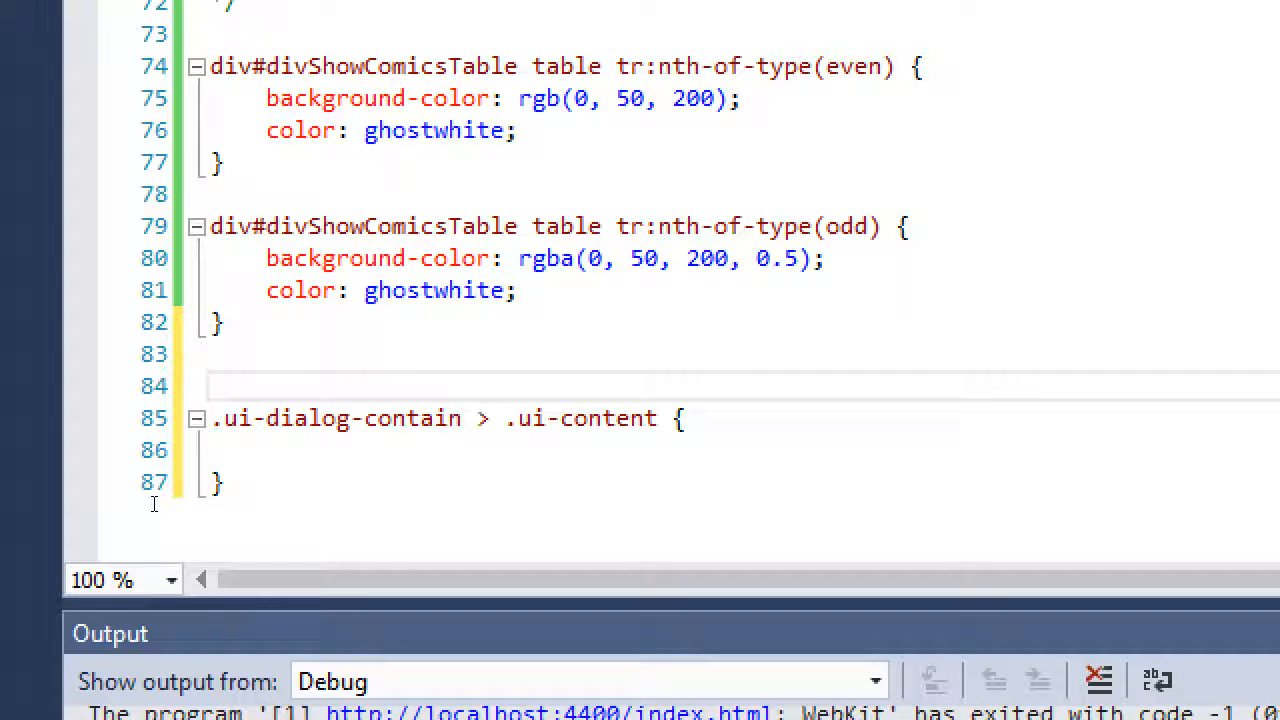
type("/* */")
key("Left")
type("jQM Classes that d")
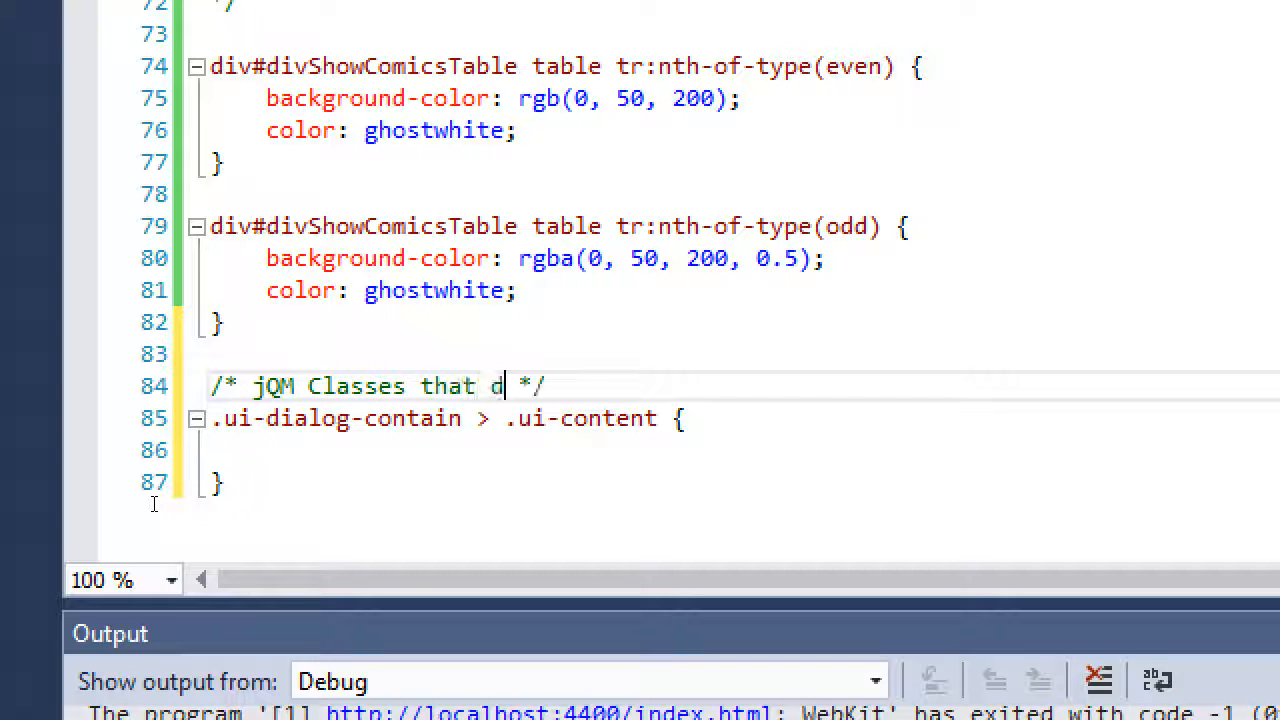
type("efine the bac")
key("BackSpace")
key("BackSpace")
key("BackSpace")
type("element")
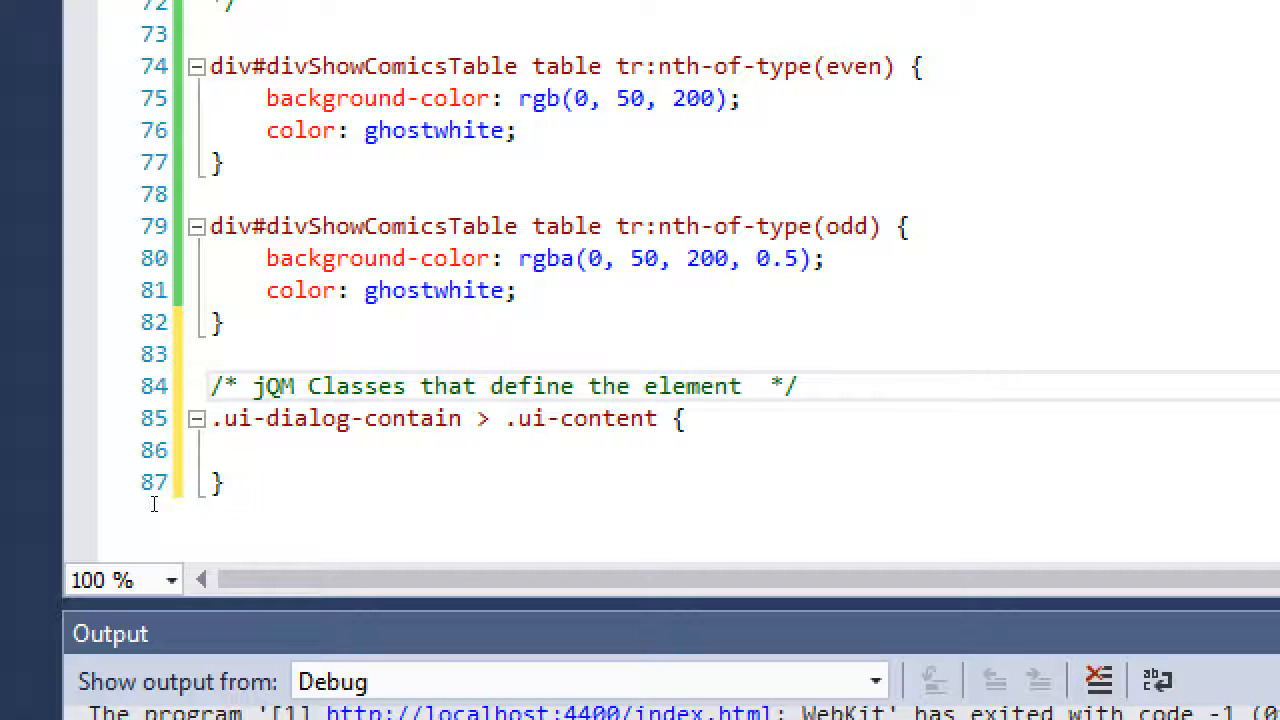
type("of a ")
type("Dialog box, background")
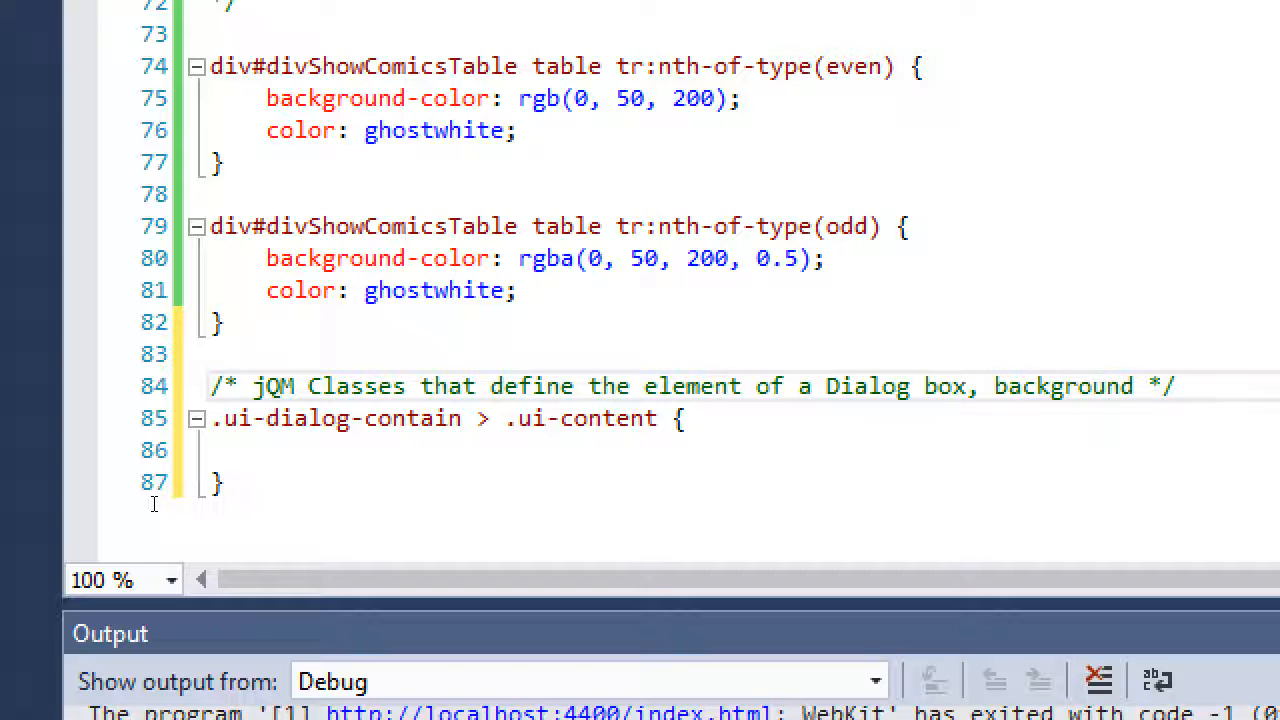
Finish the comment 'of a Dialog box, background' and save index.css.
key("ctrl+s")
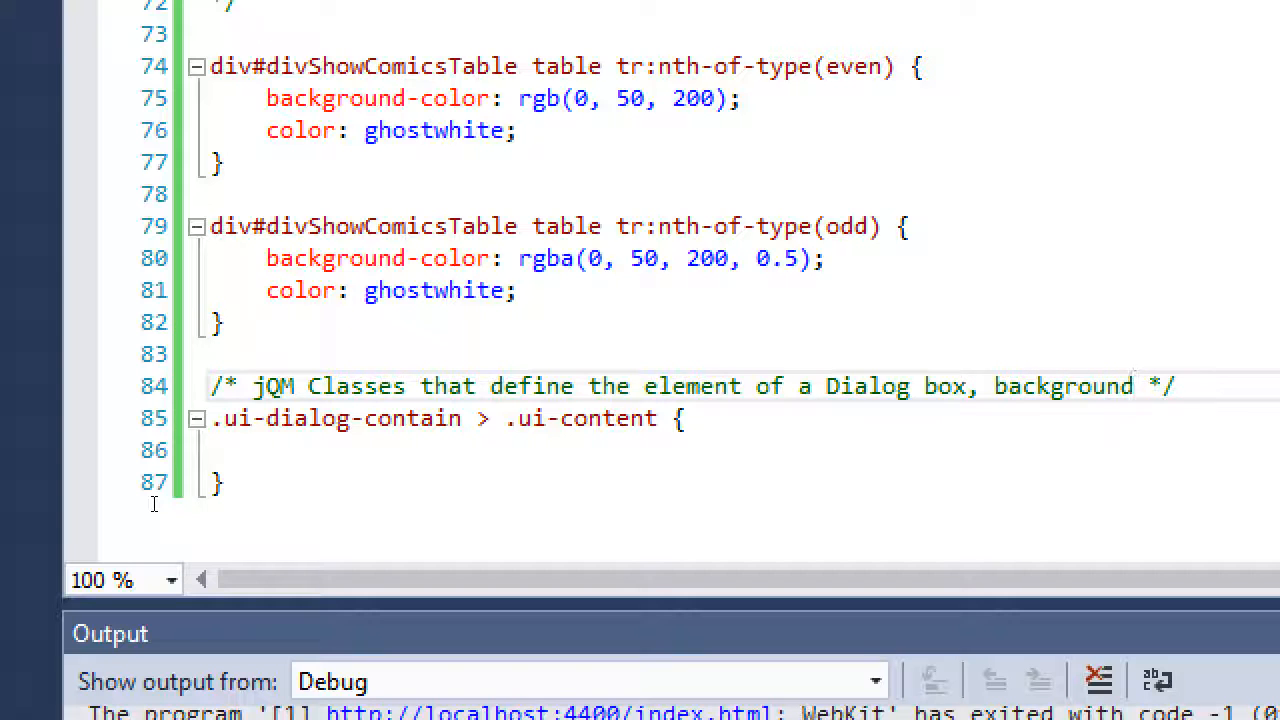
key("Down")
key("Left")
key("Left")
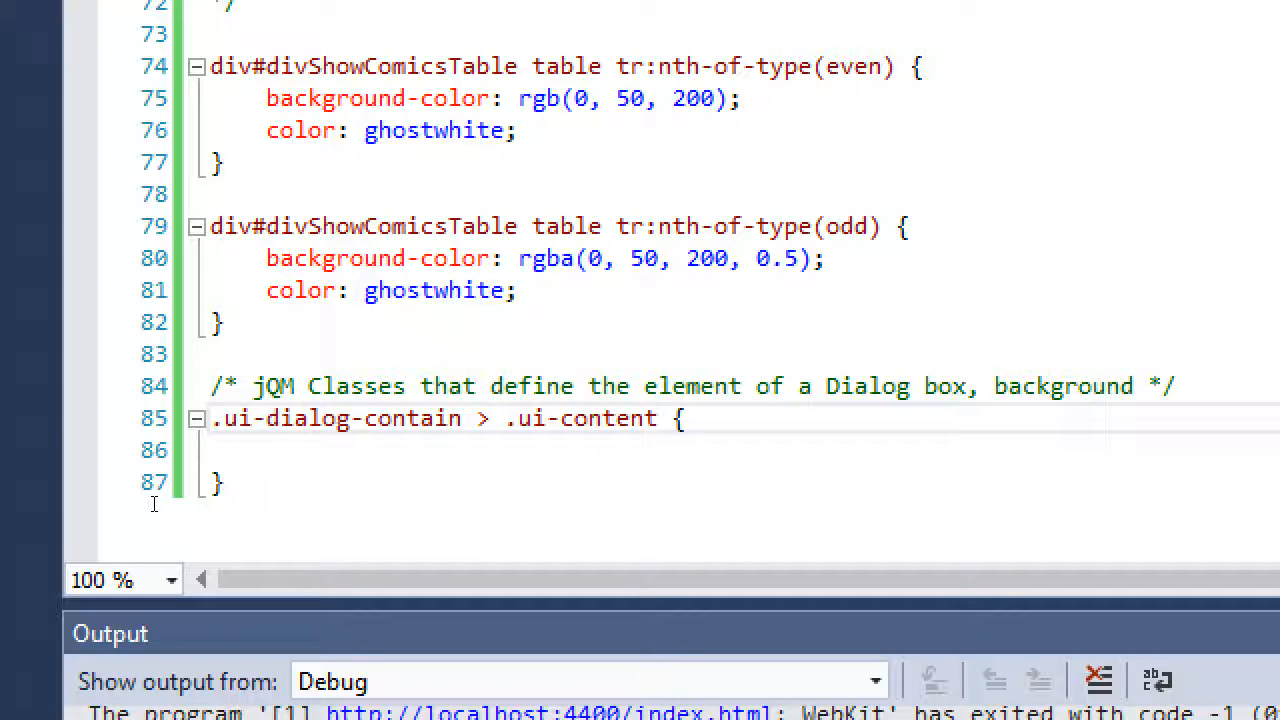
Add background-color: gold to the dialog content rule and launch the app with F5.
key("Down")
key("Tab")
type("backg")
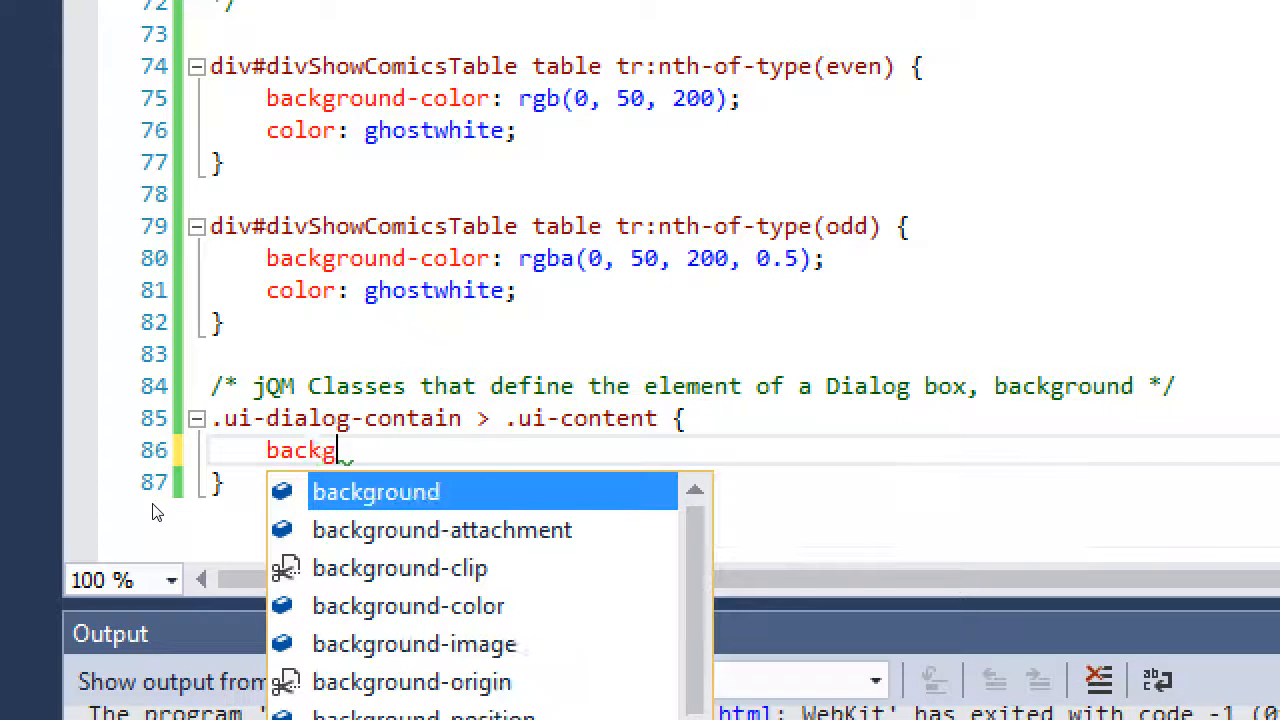
type("roun")
key("Down")
key("Down")
key("Down")
key("Tab")
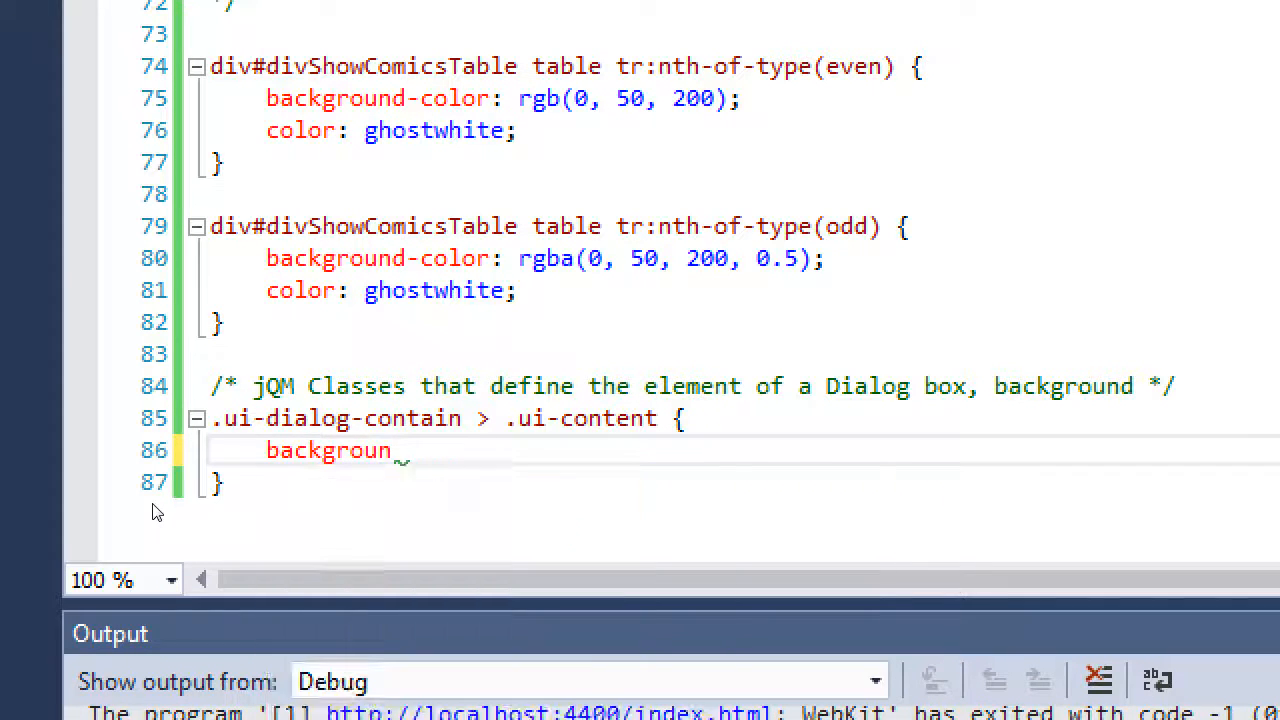
type(": gold;")
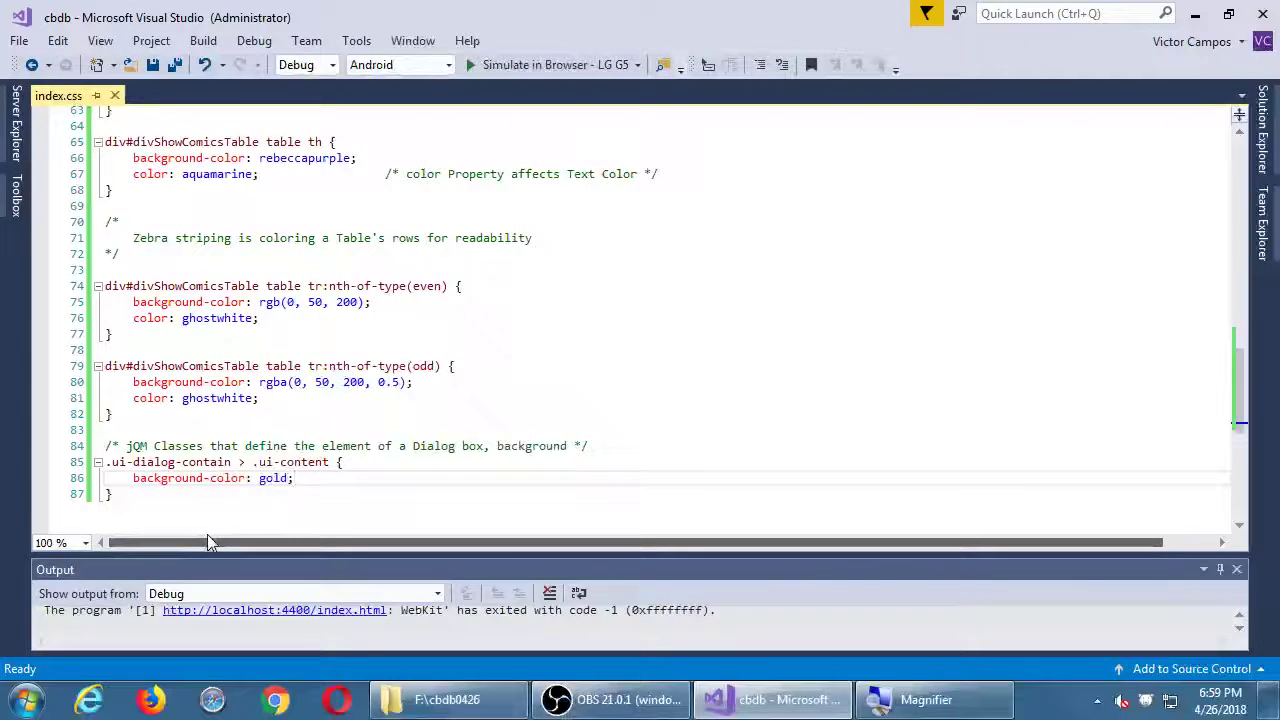
key("F5")
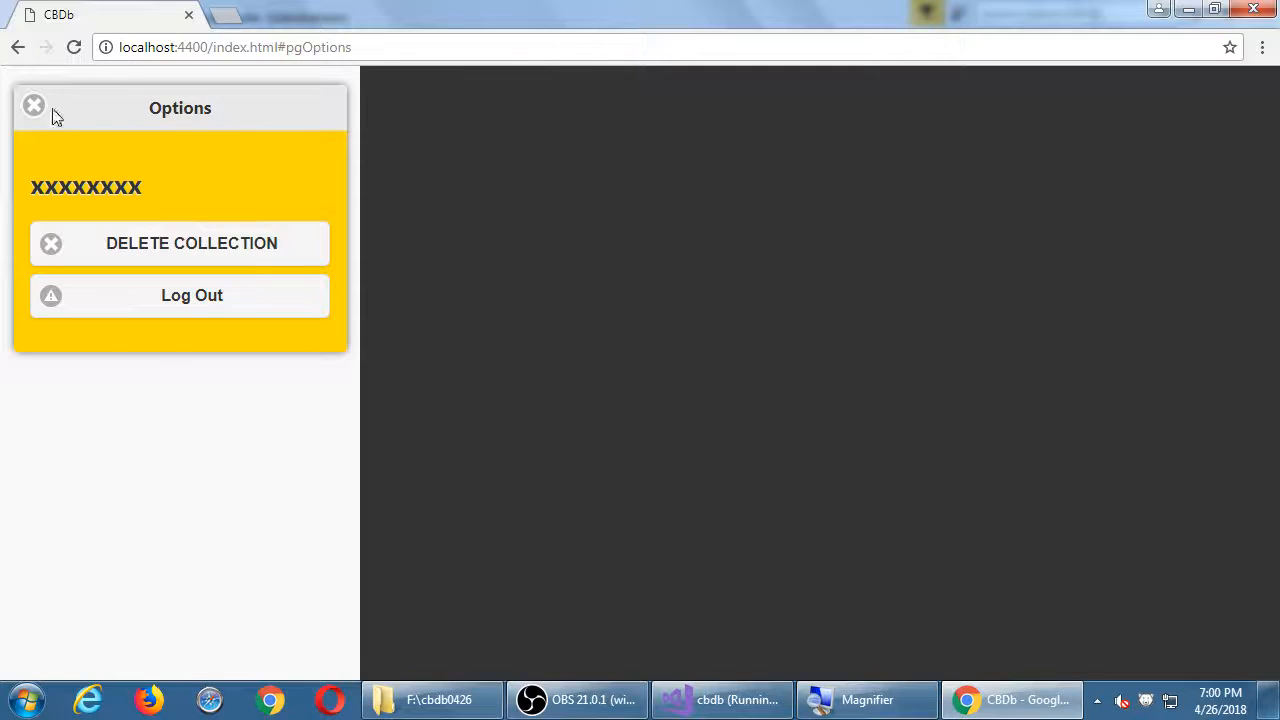
Close Options, check the gold background on Batman's Comic Info dialog, then close Chrome.
left_click(34, 108)
left_click(268, 135)
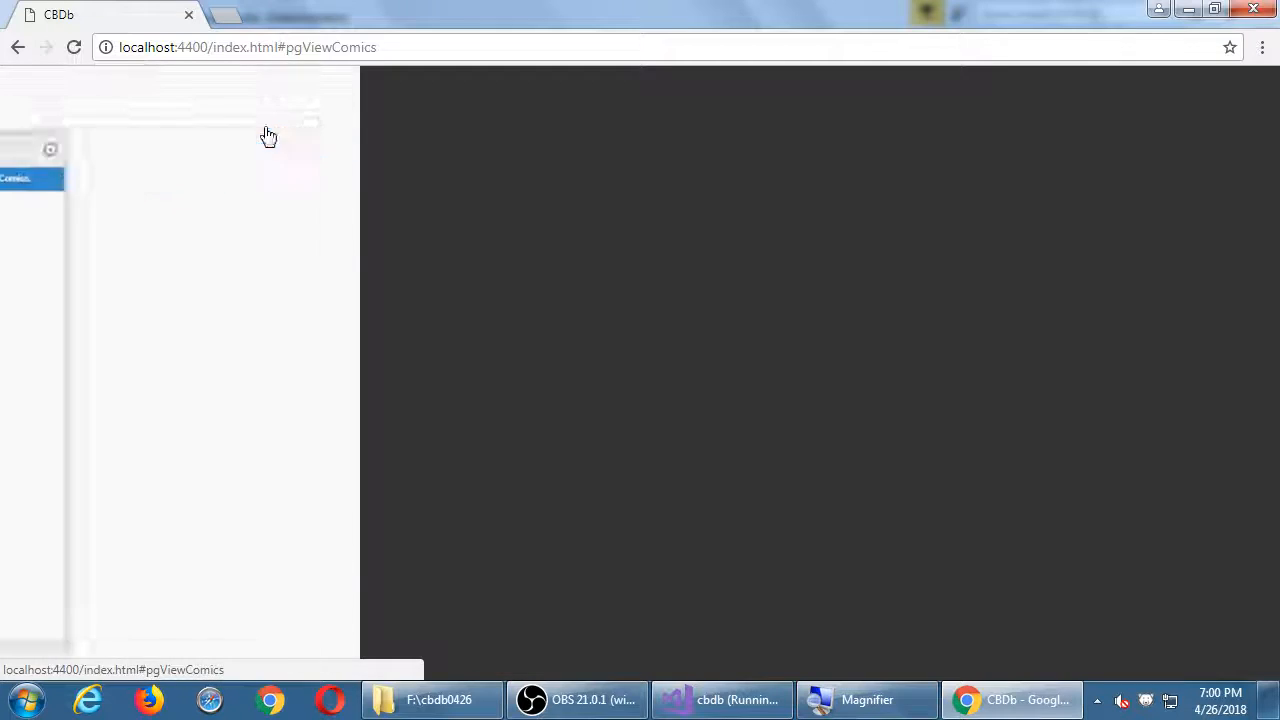
left_click(245, 227)
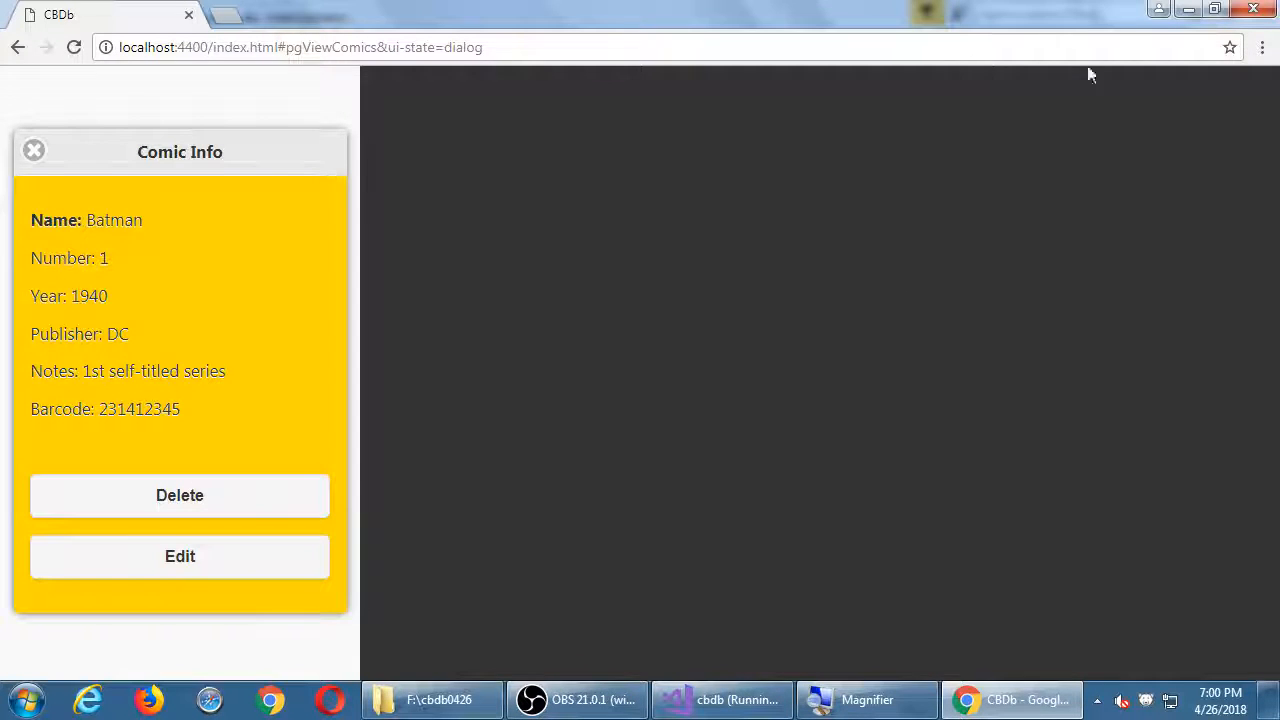
left_click(1253, 9)
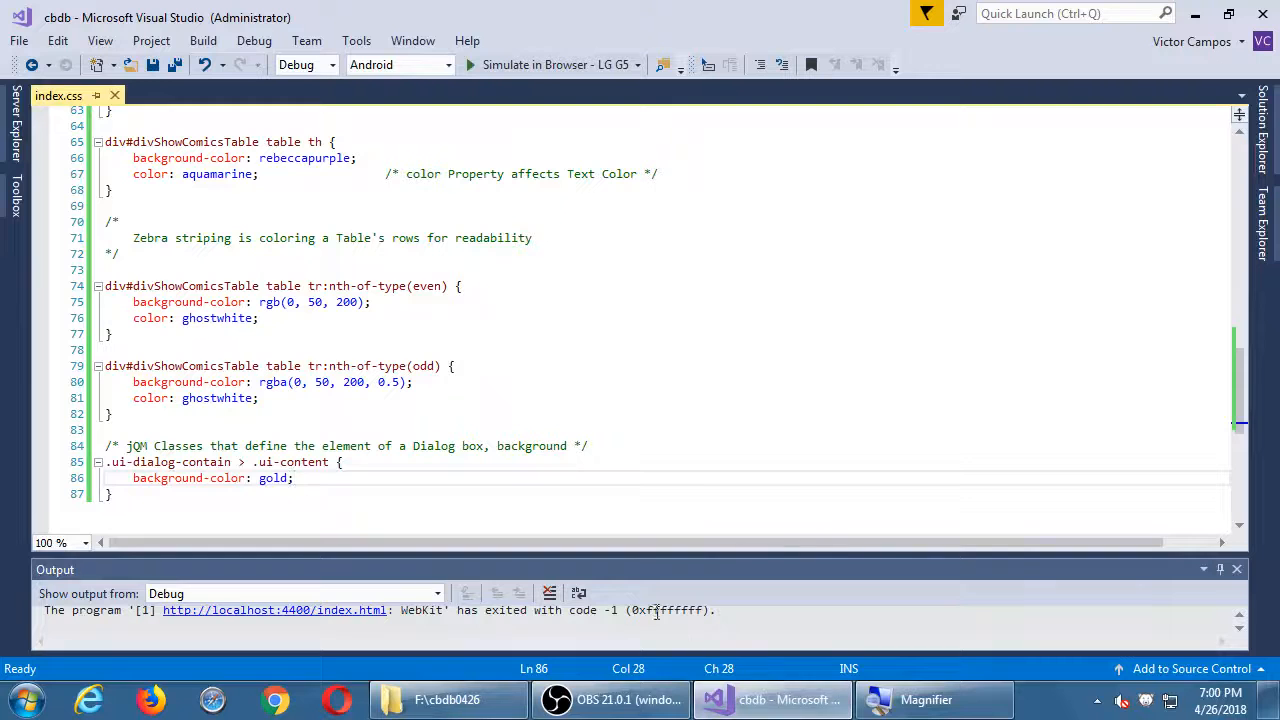
Review the gold dialog background rule in index.css, then show the cbdb project's Solution Explorer tree.
left_click(295, 506)
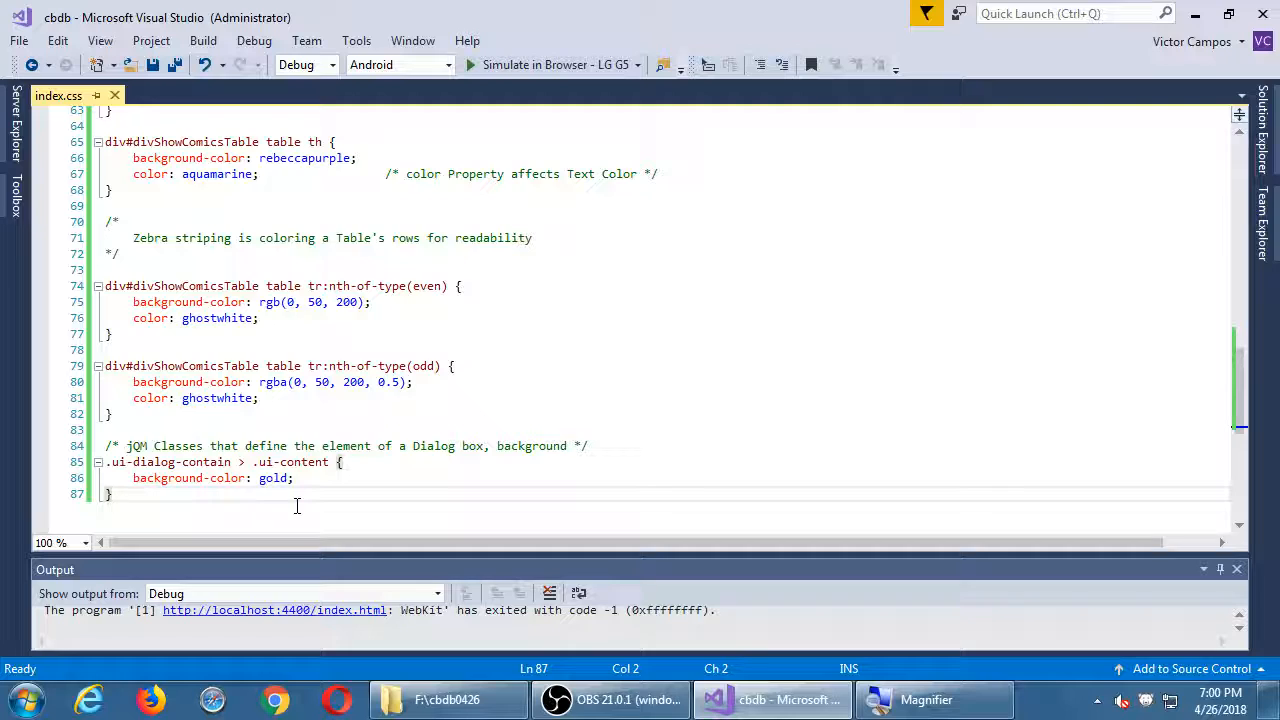
key("super+plus")
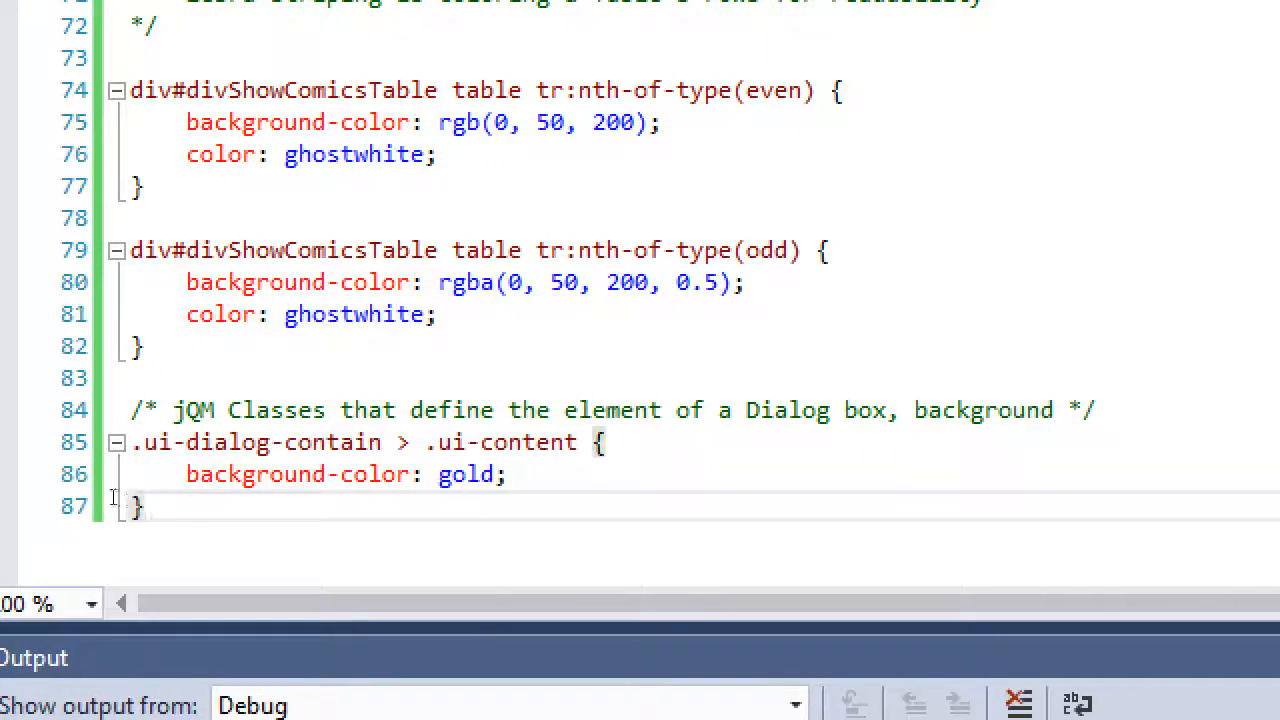
left_click_drag(133, 505, 109, 465)
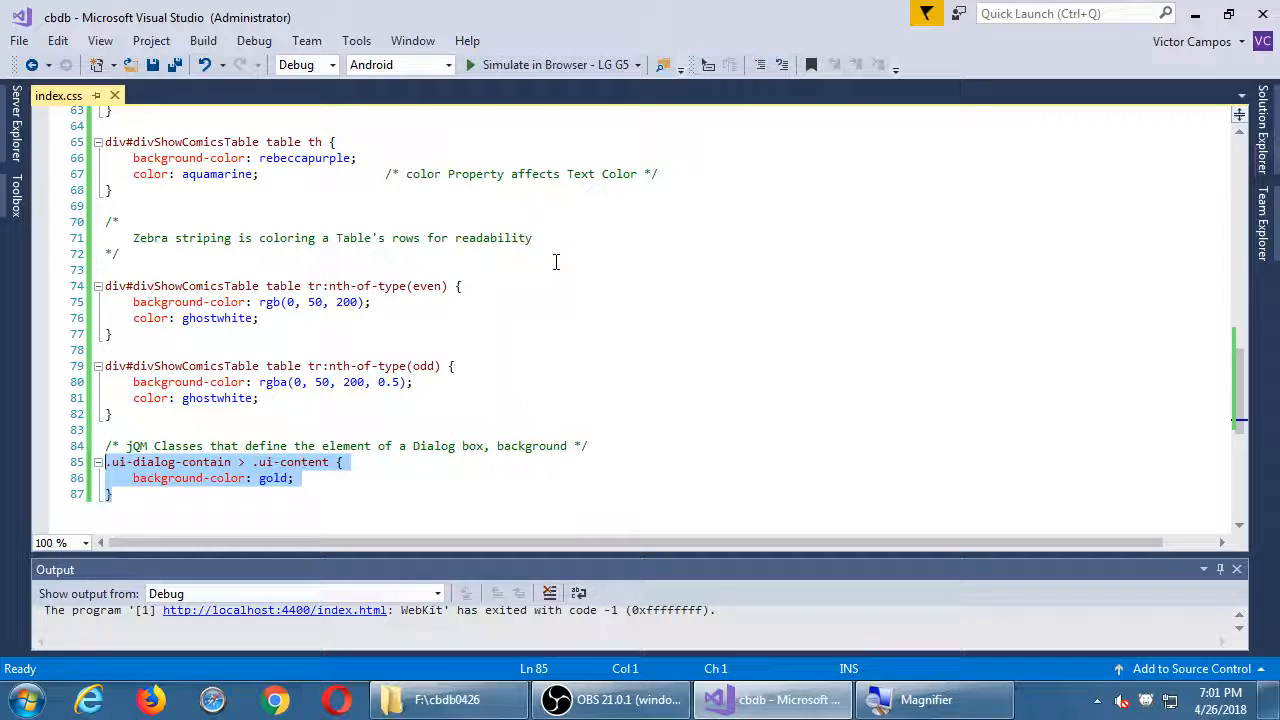
left_click(463, 375)
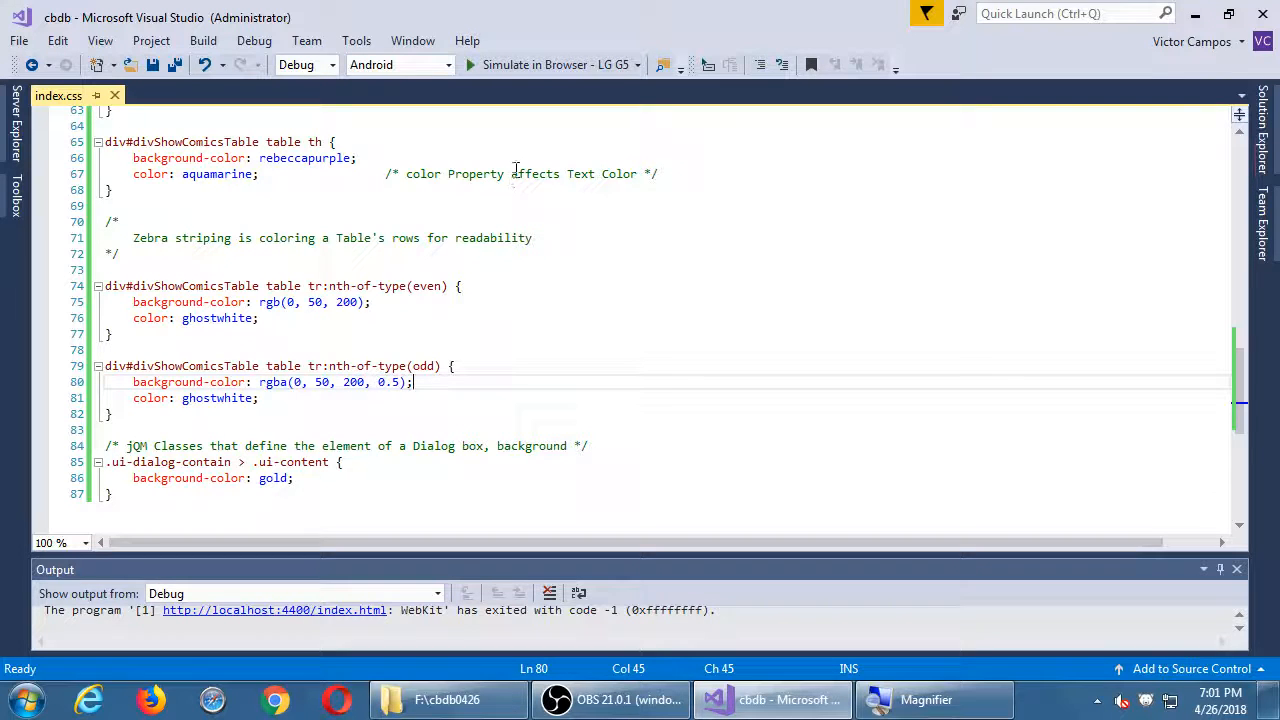
left_click(1263, 130)
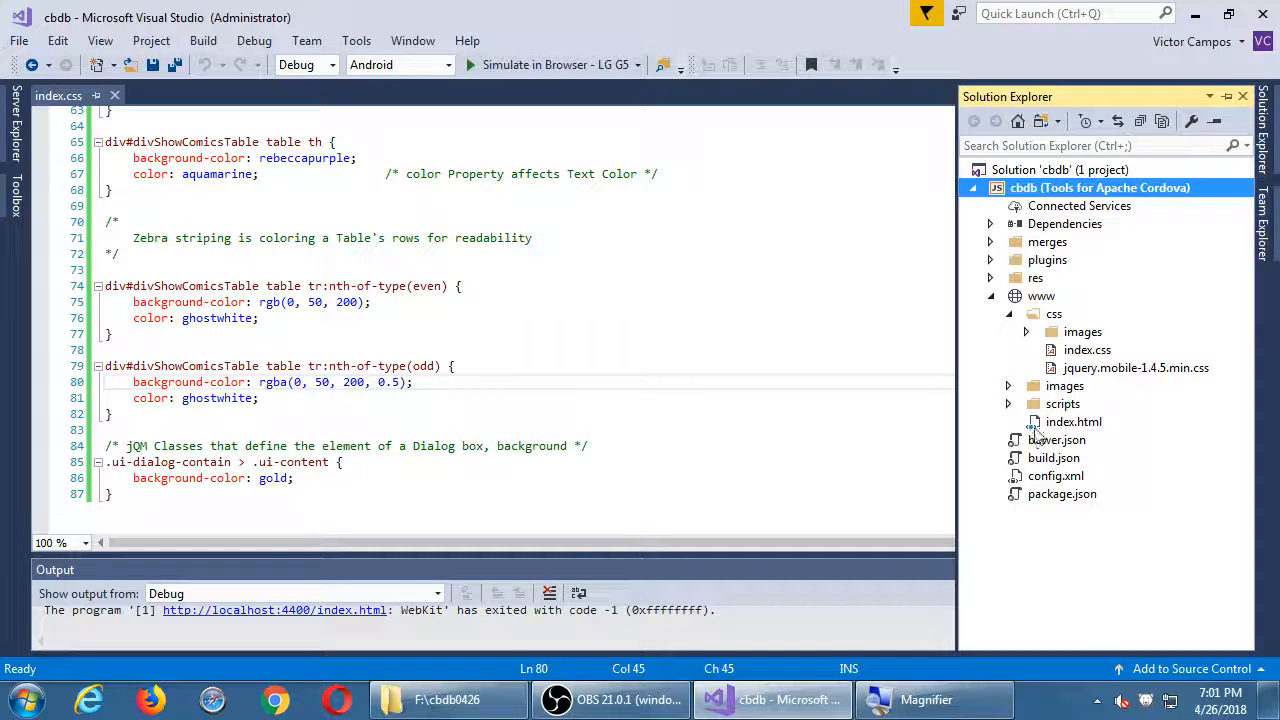
Open index.html from the www folder in Solution Explorer.
double_click(1035, 422)
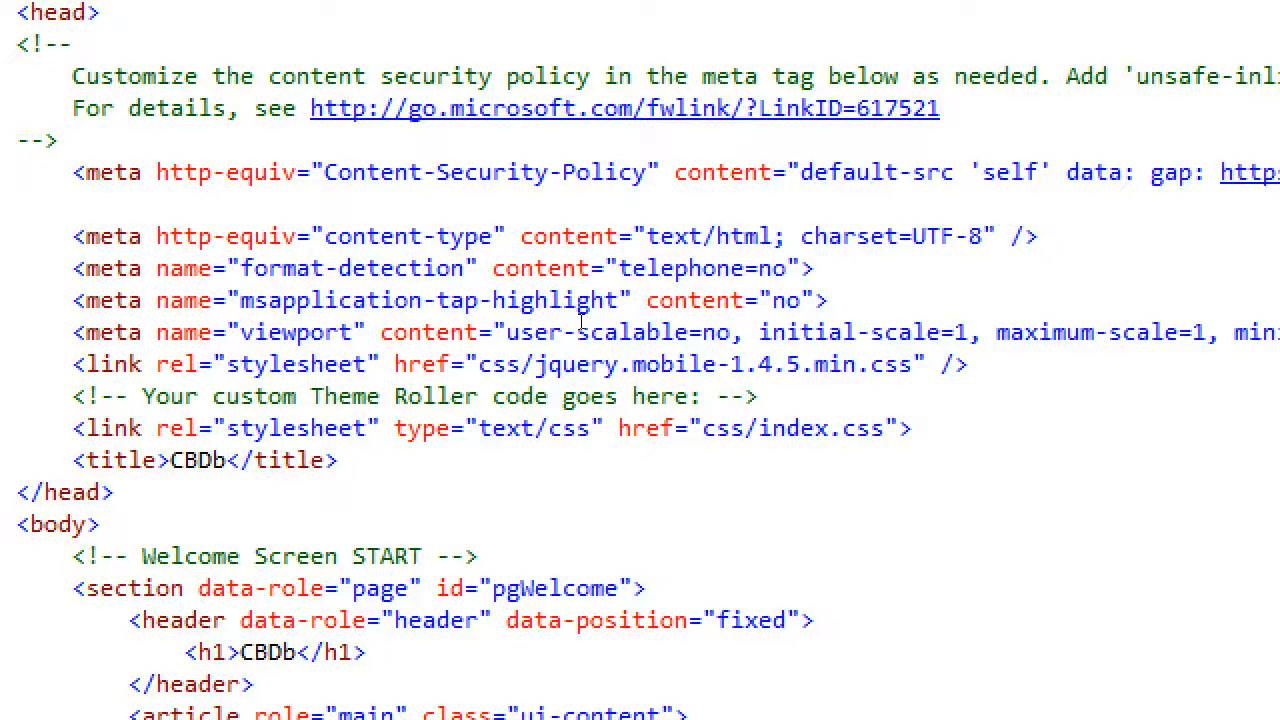
left_click_drag(170, 396, 340, 396)
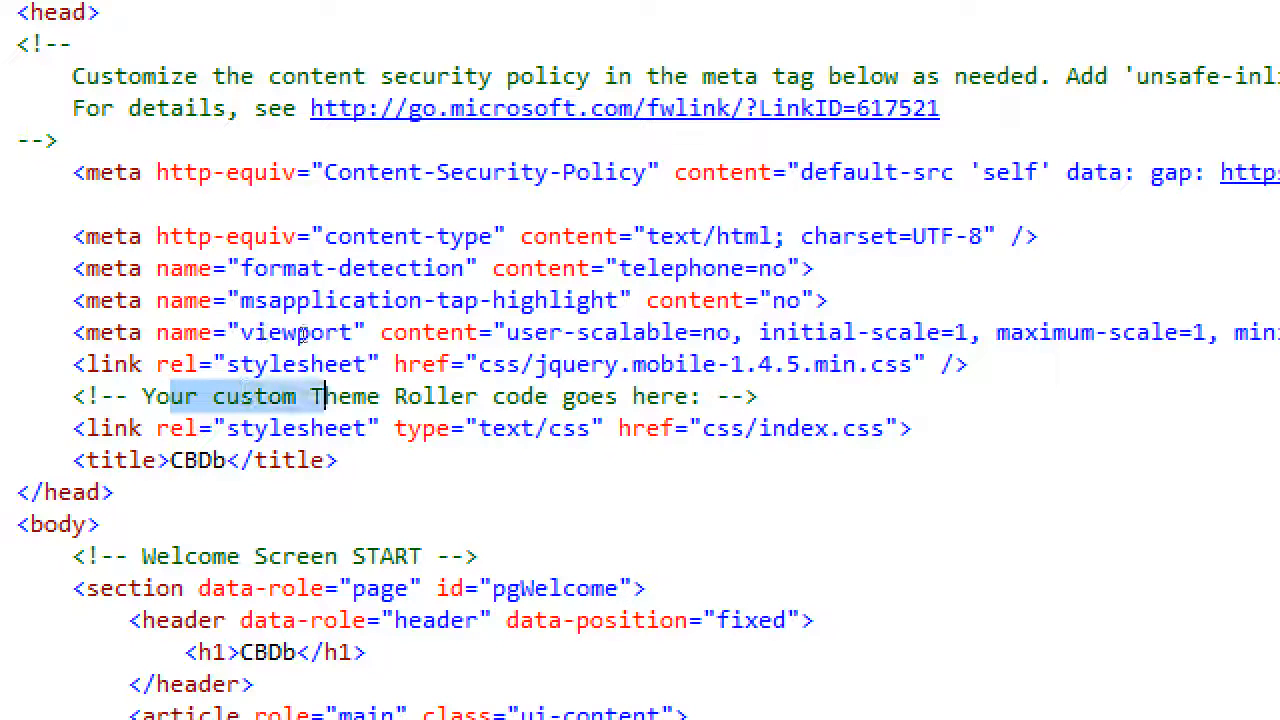
key("ctrl+shift+Right")
key("ctrl+shift+Right")
key("ctrl+shift+Right")
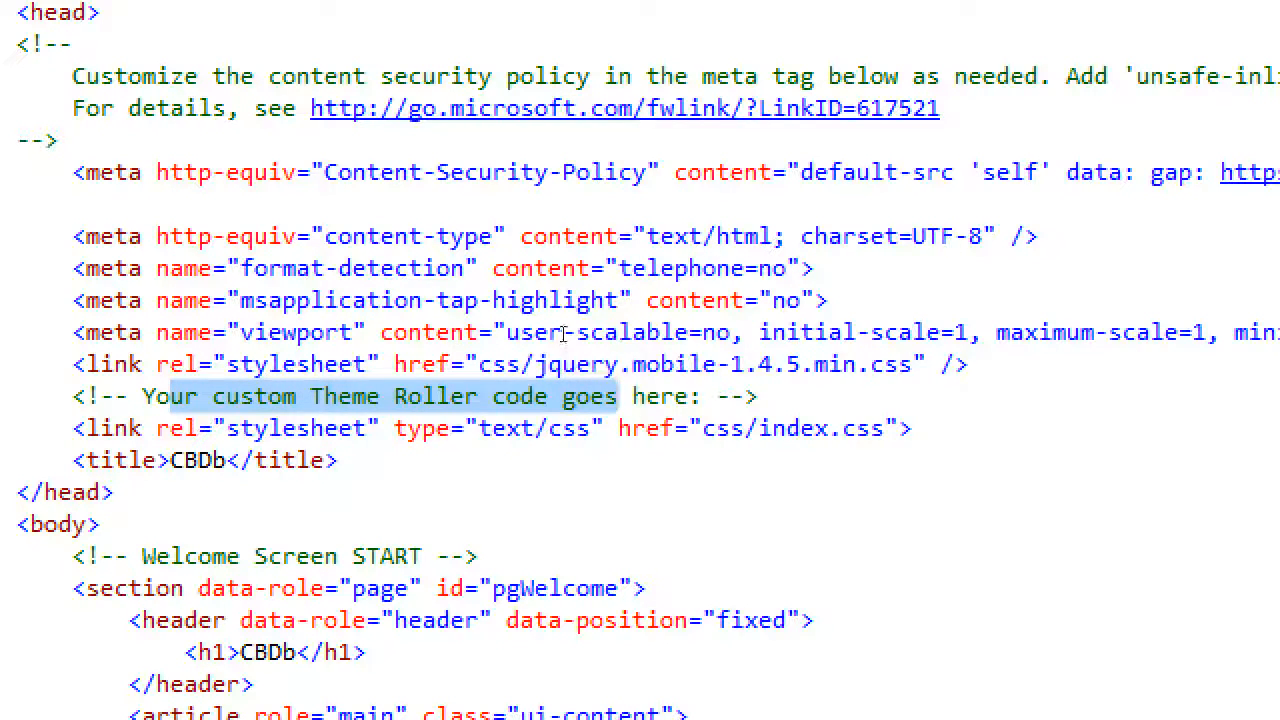
key("End")
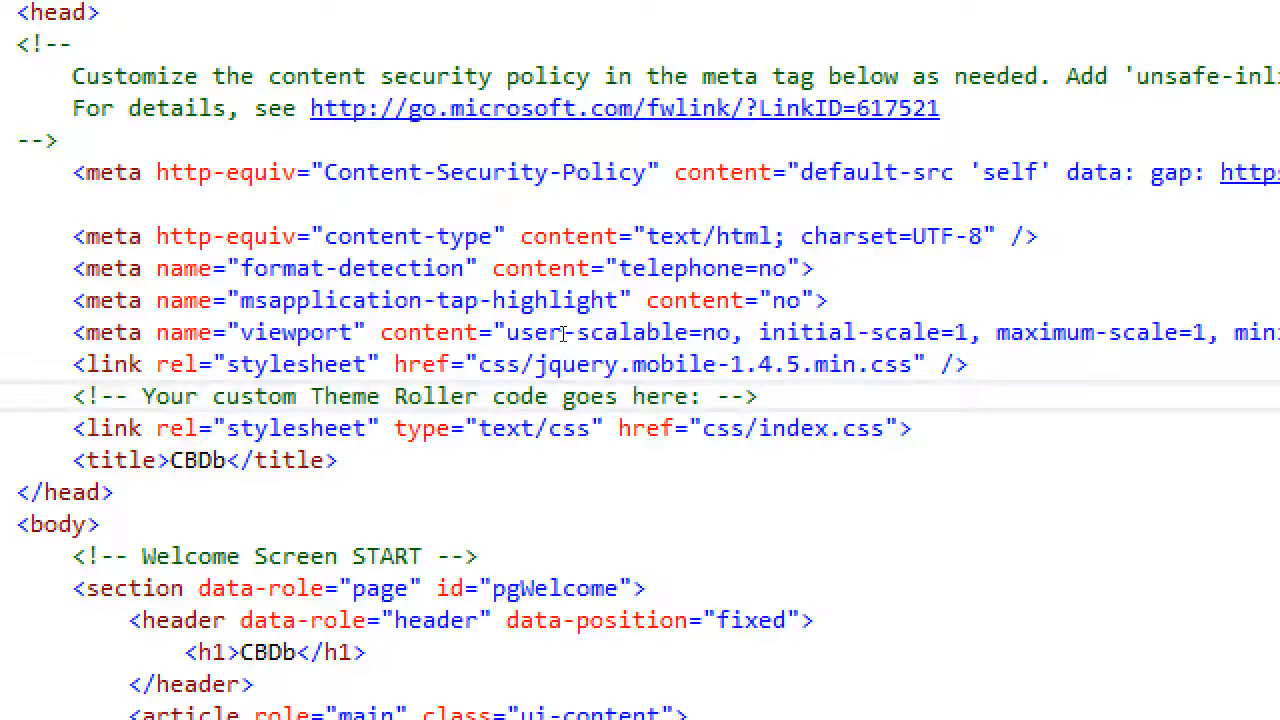
key("Down")
key("ctrl+Left")
key("ctrl+Left")
key("shift+Right")
key("shift+Right")
key("shift+Right")
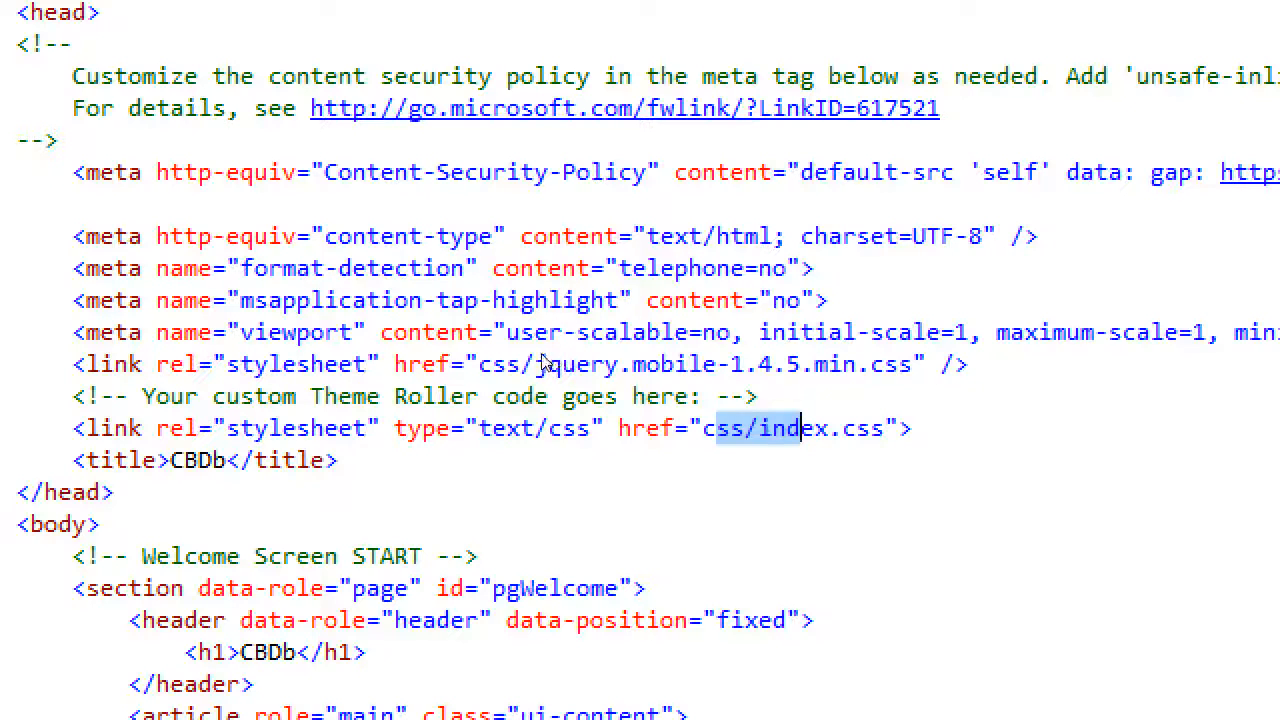
key("Right")
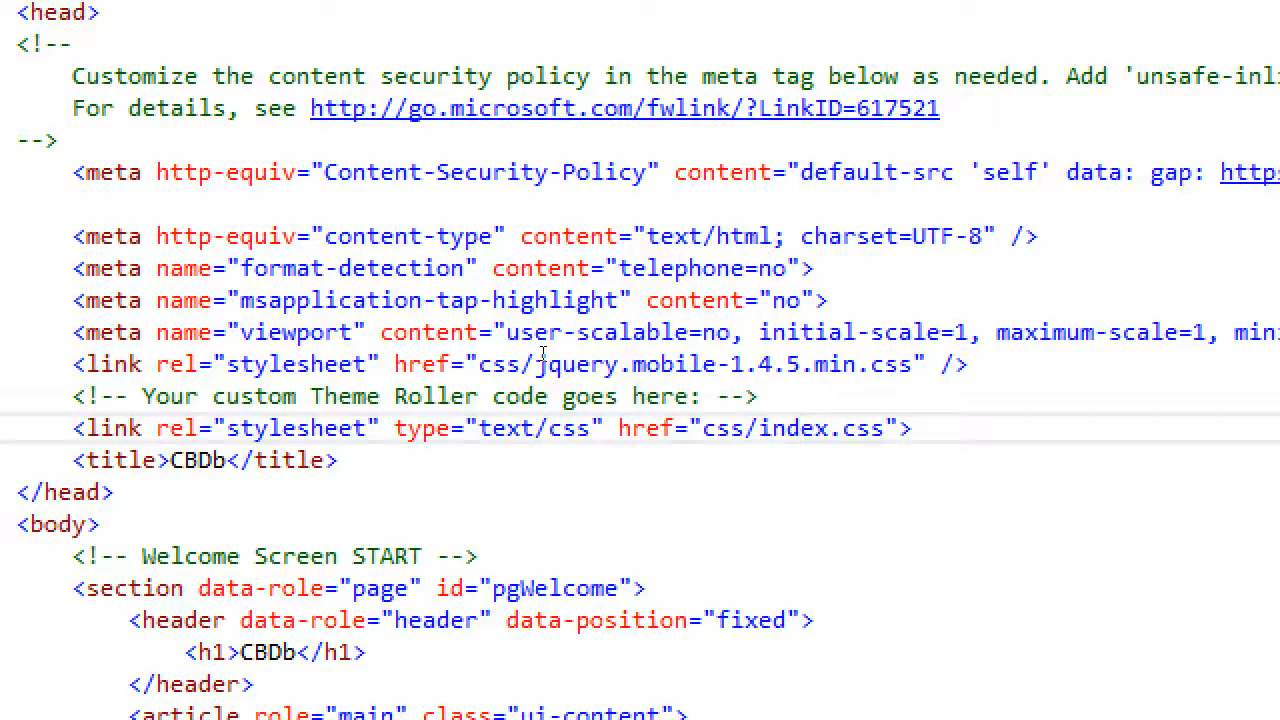
double_click(330, 396)
key("ctrl+shift+Right")
key("ctrl+shift+Right")
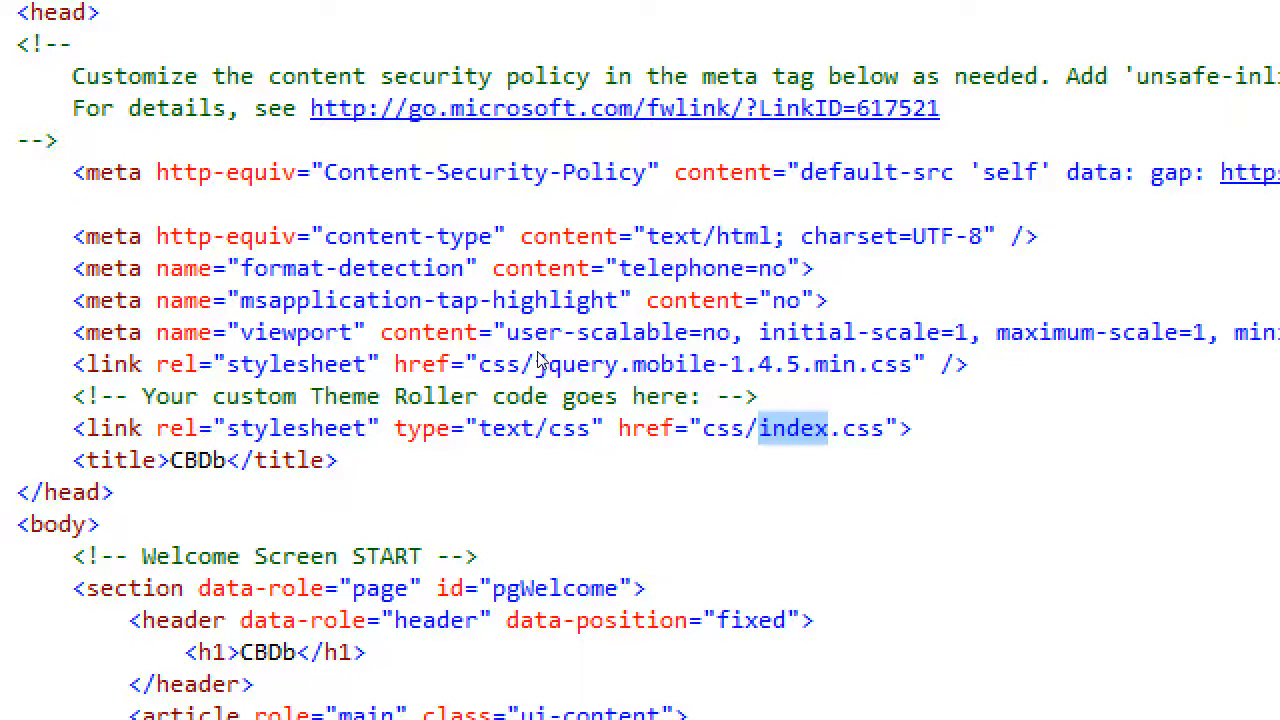
left_click_drag(338, 396, 549, 396)
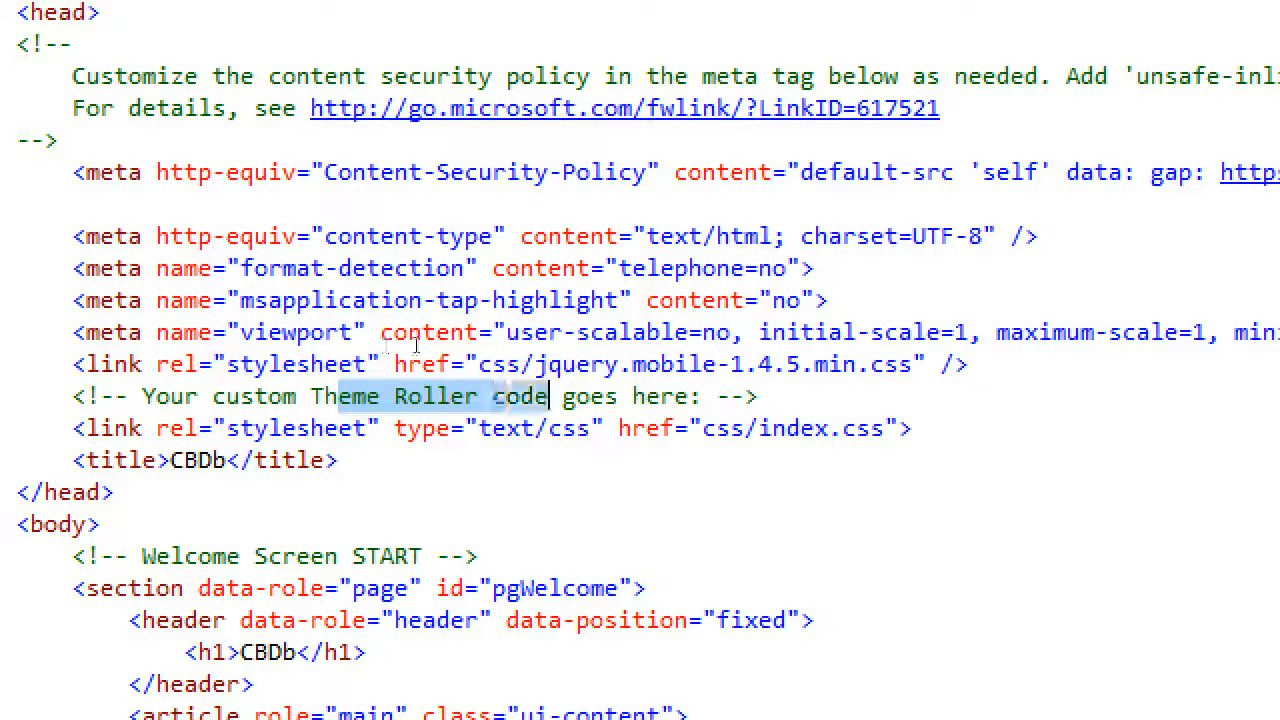
left_click_drag(618, 428, 816, 428)
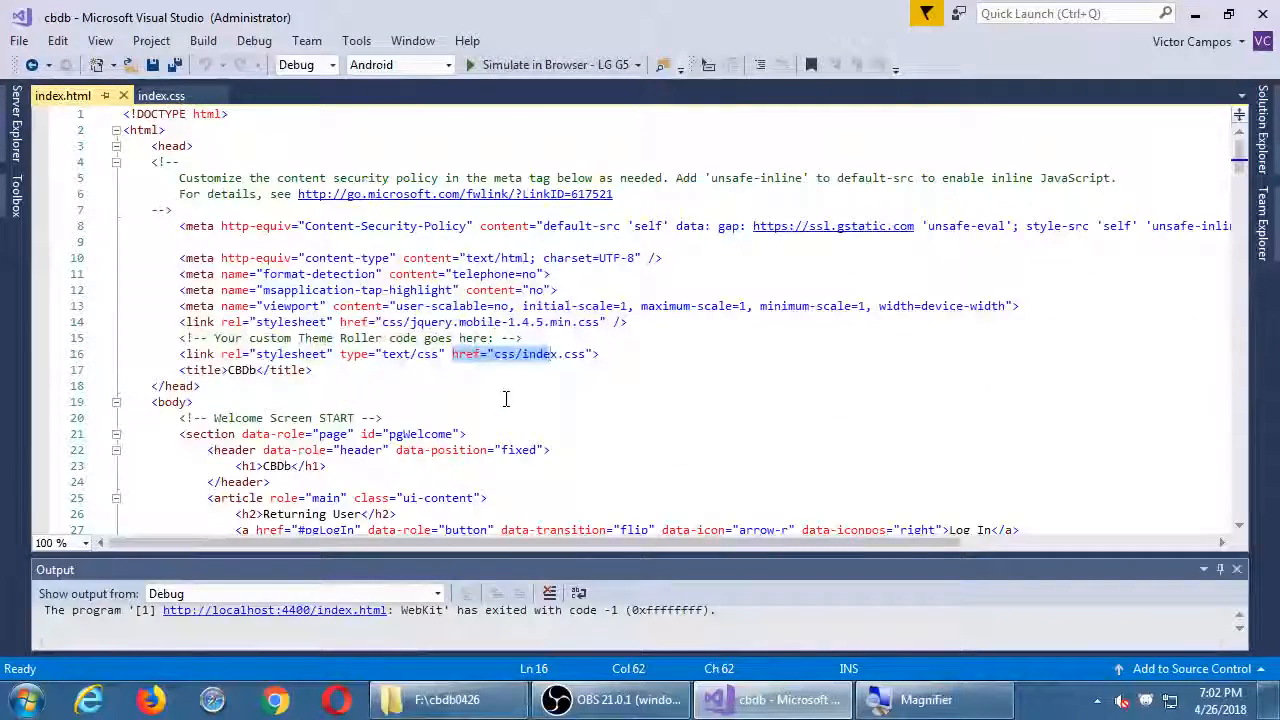
Switch back to index.css and rebuild the app with F5, launching CBDb in Chrome with DevTools.
left_click(165, 97)
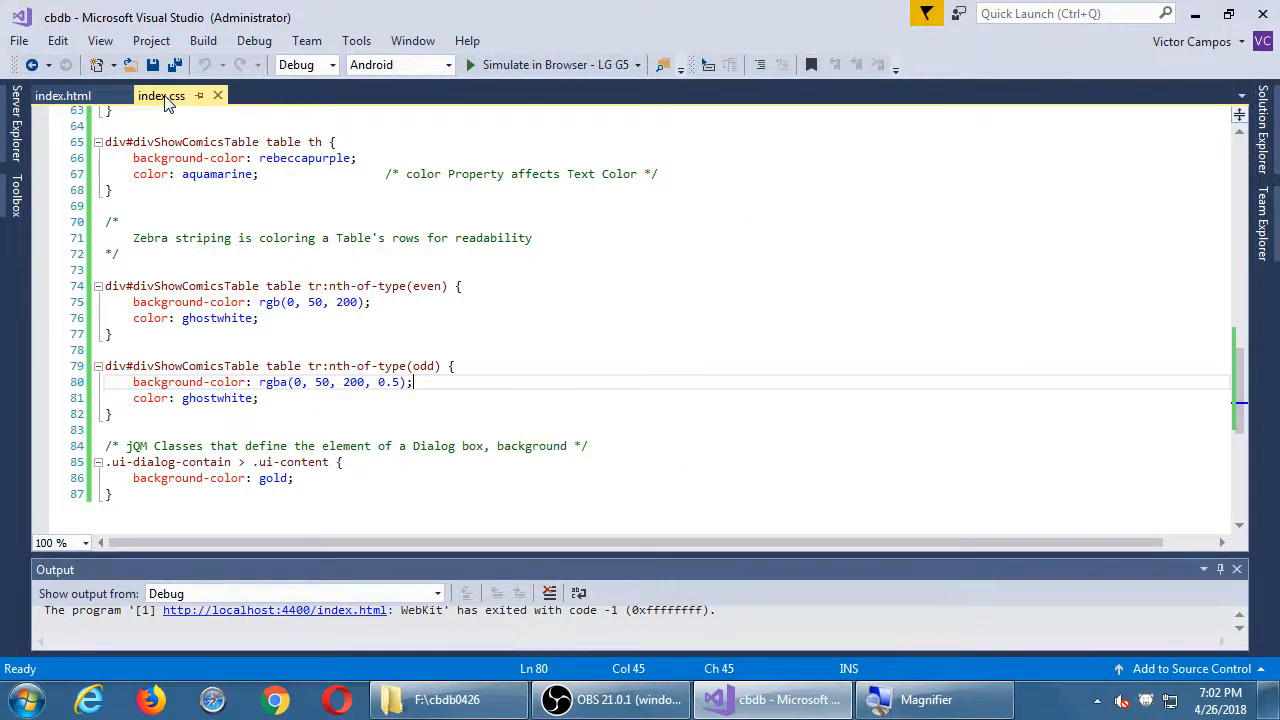
left_click(318, 509)
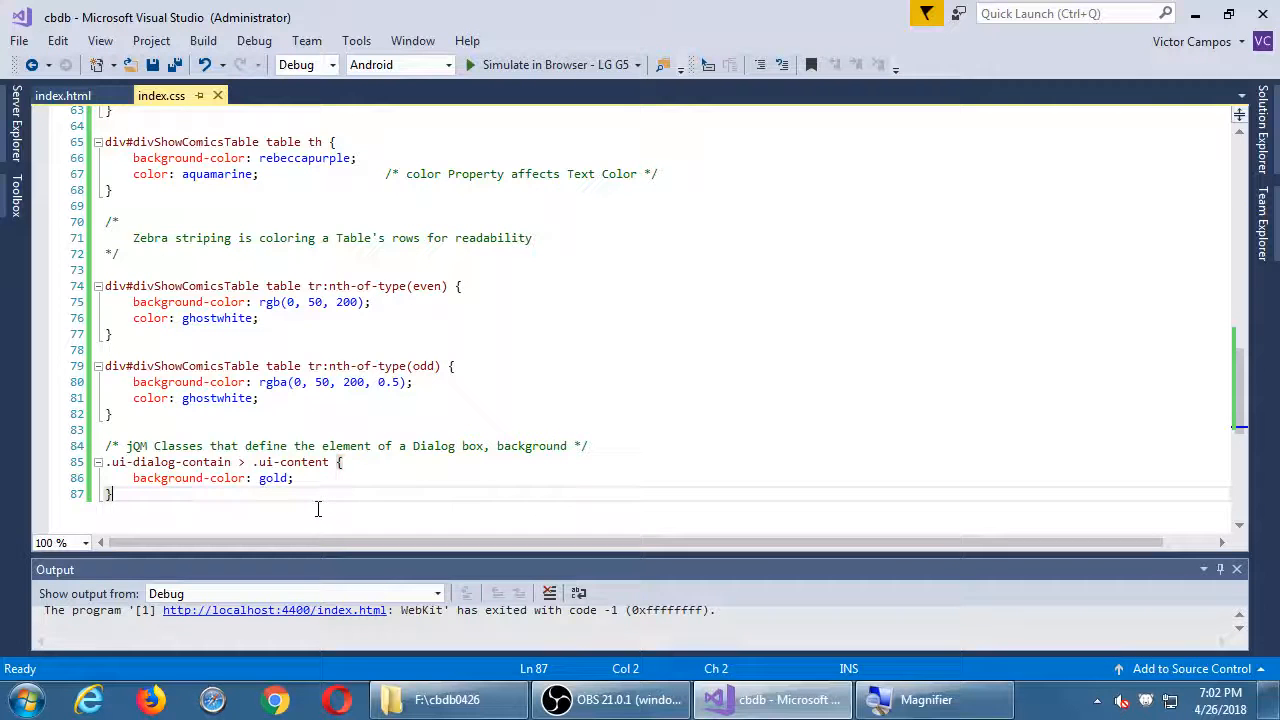
left_click(504, 368)
key("F5")
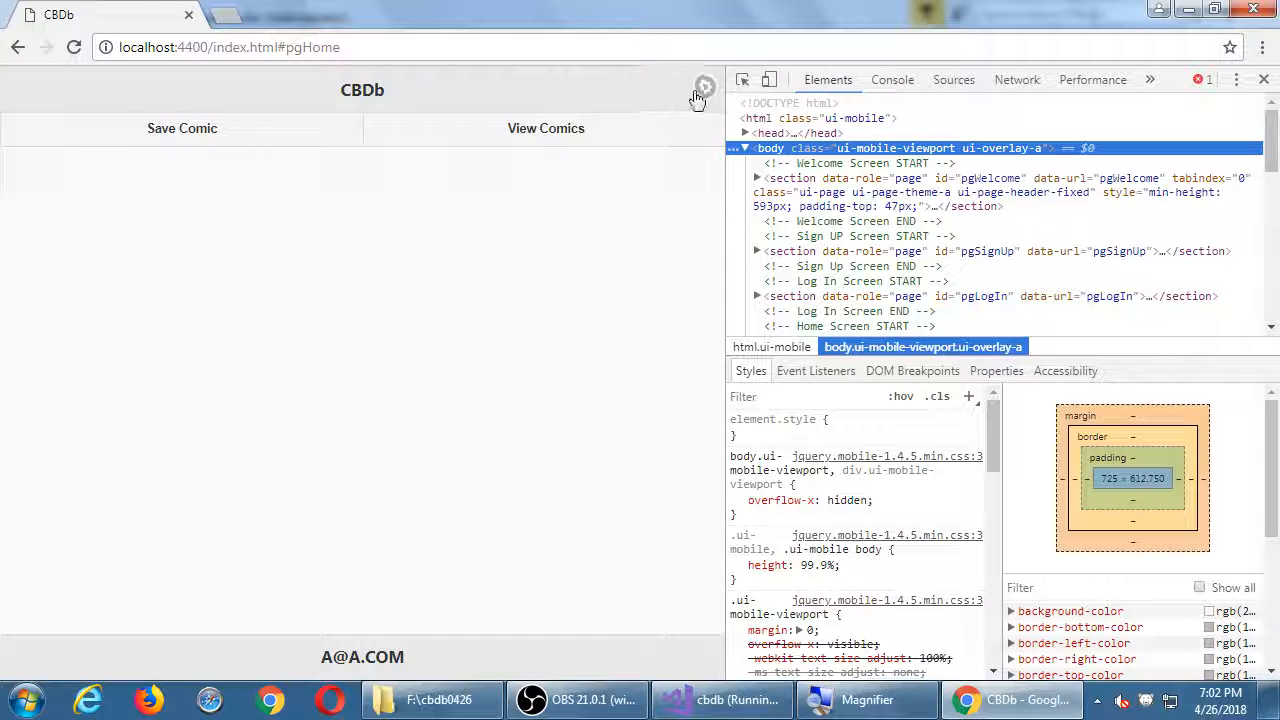
Open the Options dialog and inspect its article.ui-content area to reveal the gold background rule.
left_click(705, 88)
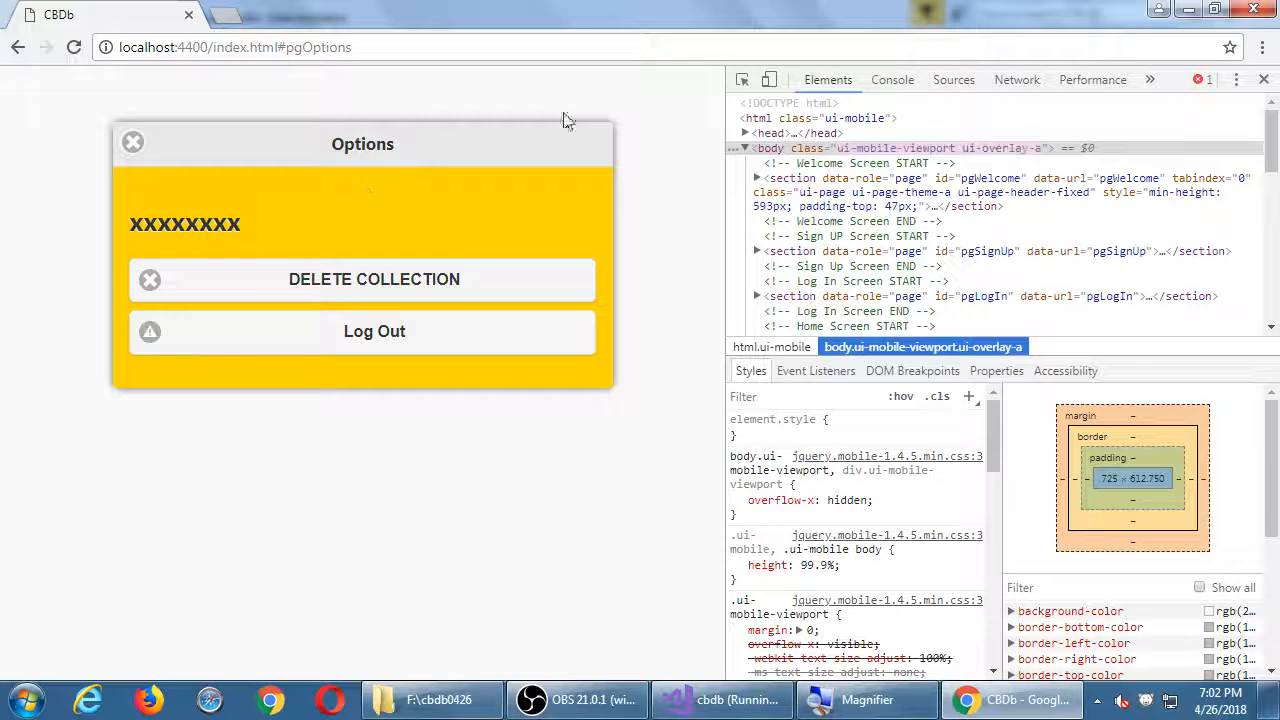
left_click(743, 82)
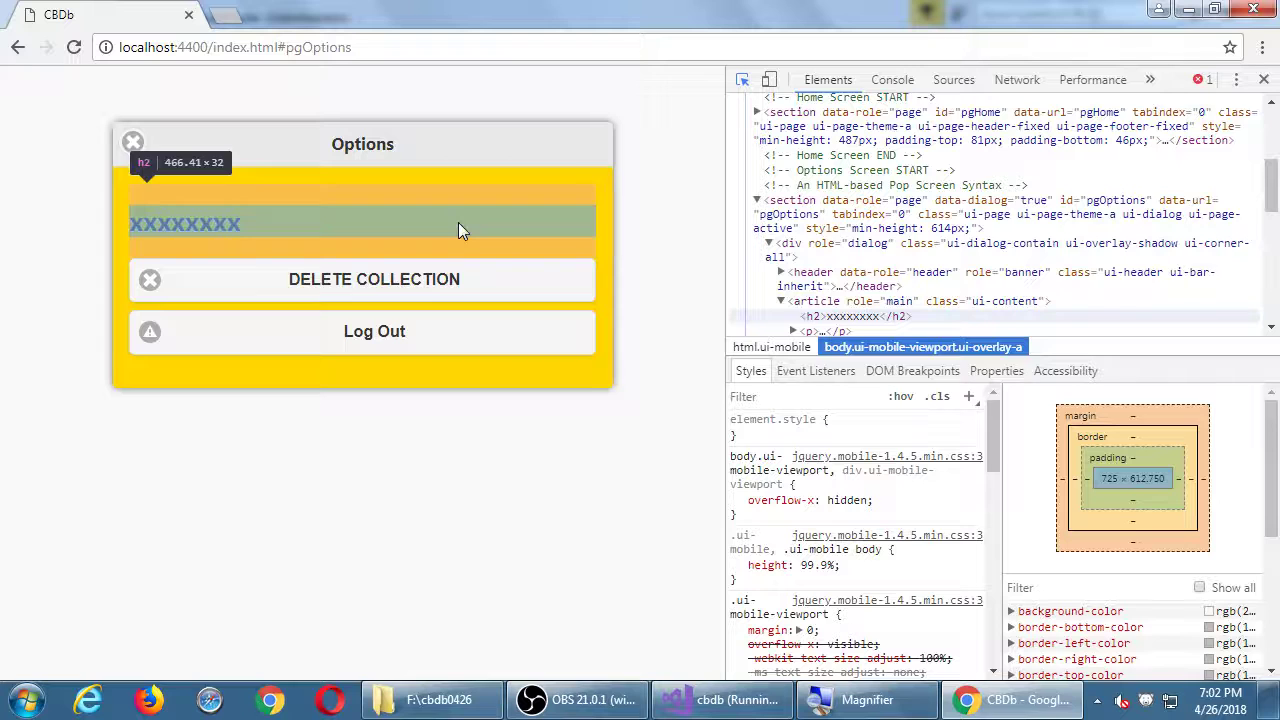
left_click(458, 230)
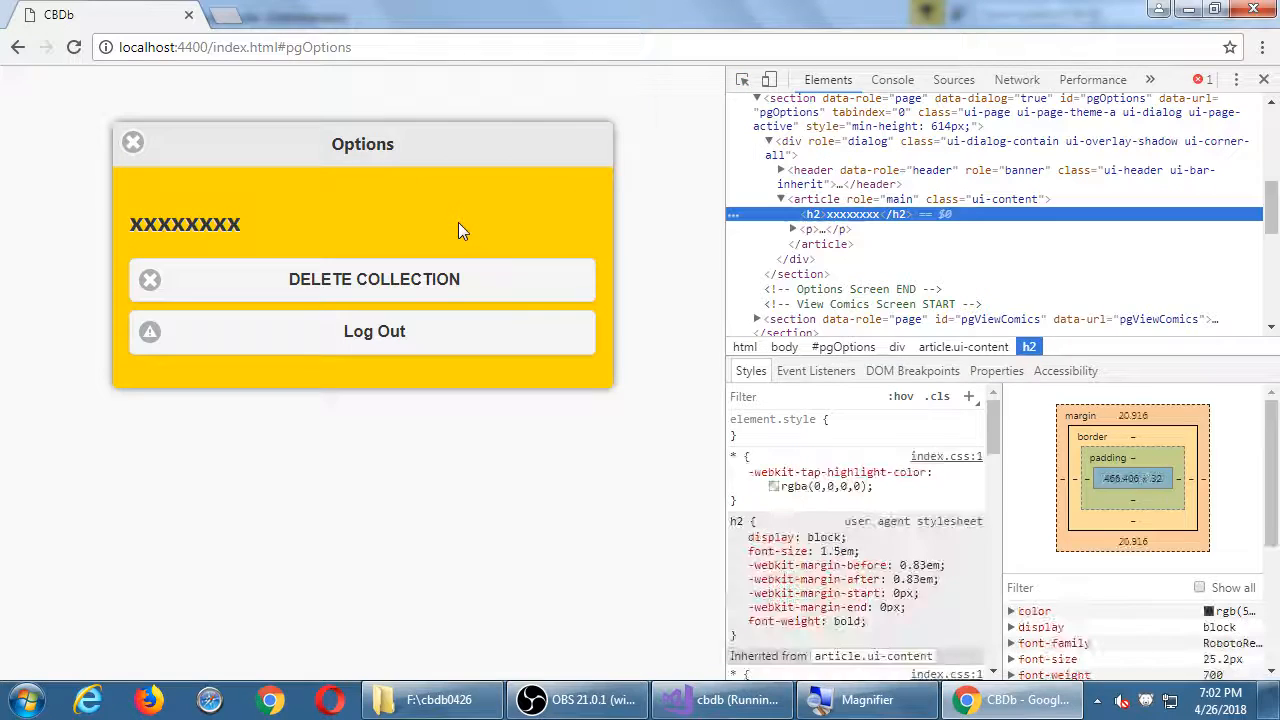
left_click(743, 82)
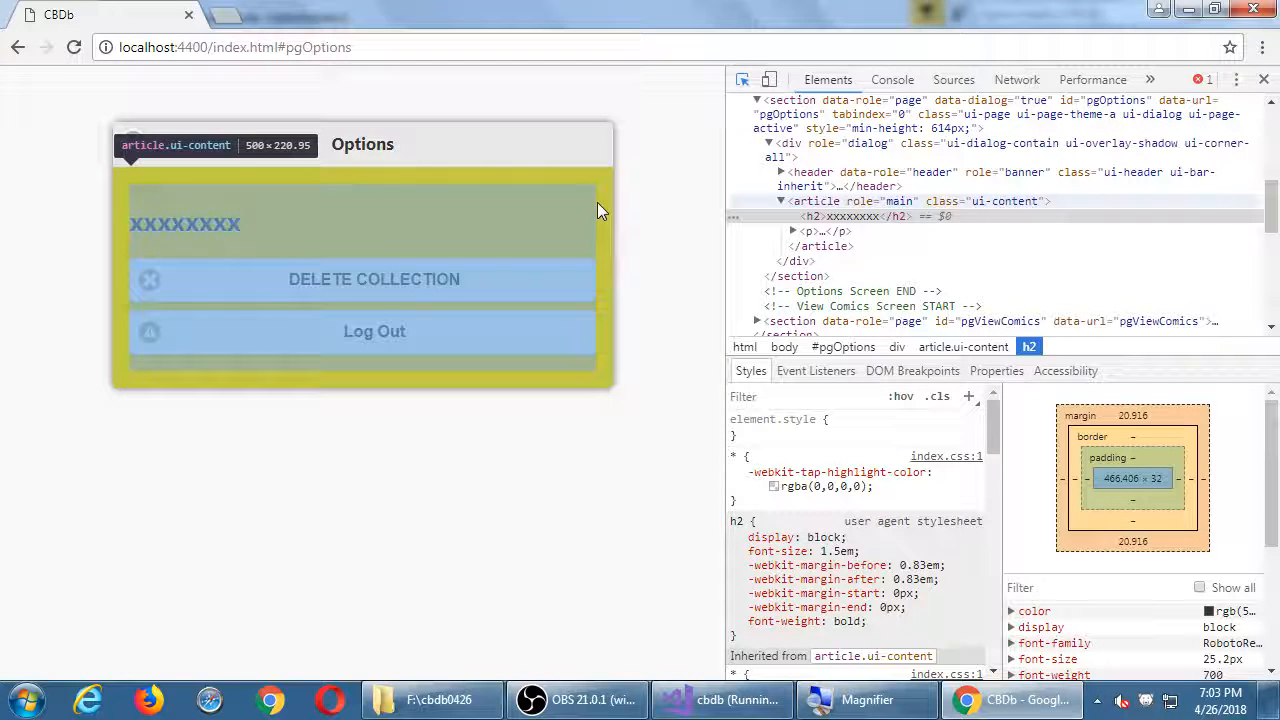
left_click(597, 203)
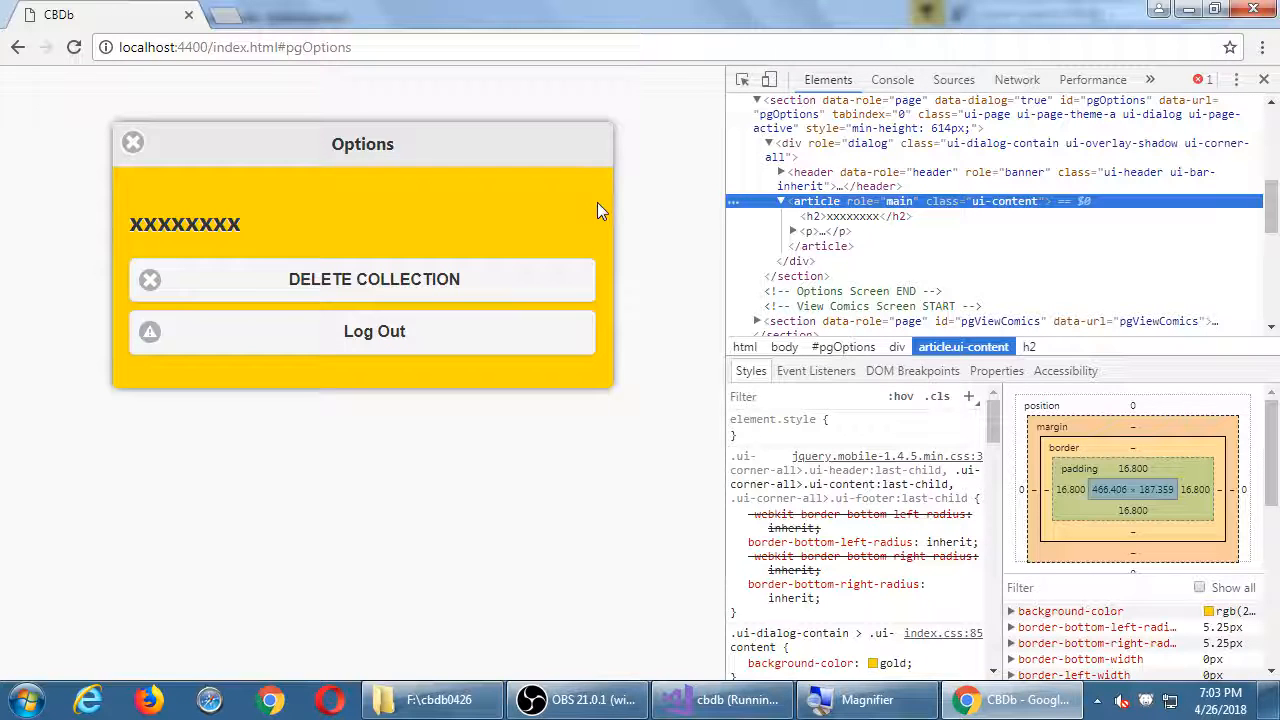
Inspect the dialog heading and walk the breadcrumbs up through the article and div.ui-dialog-contain to section#pgOptions.
left_click(743, 80)
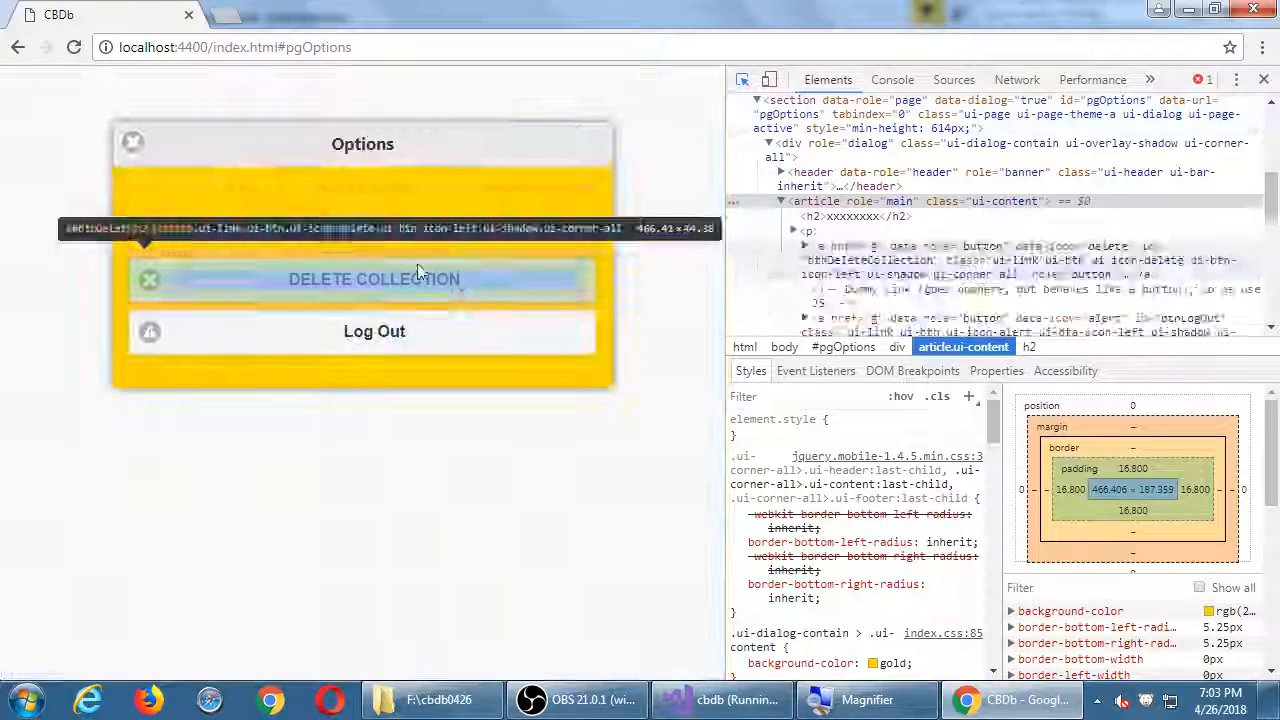
left_click(403, 228)
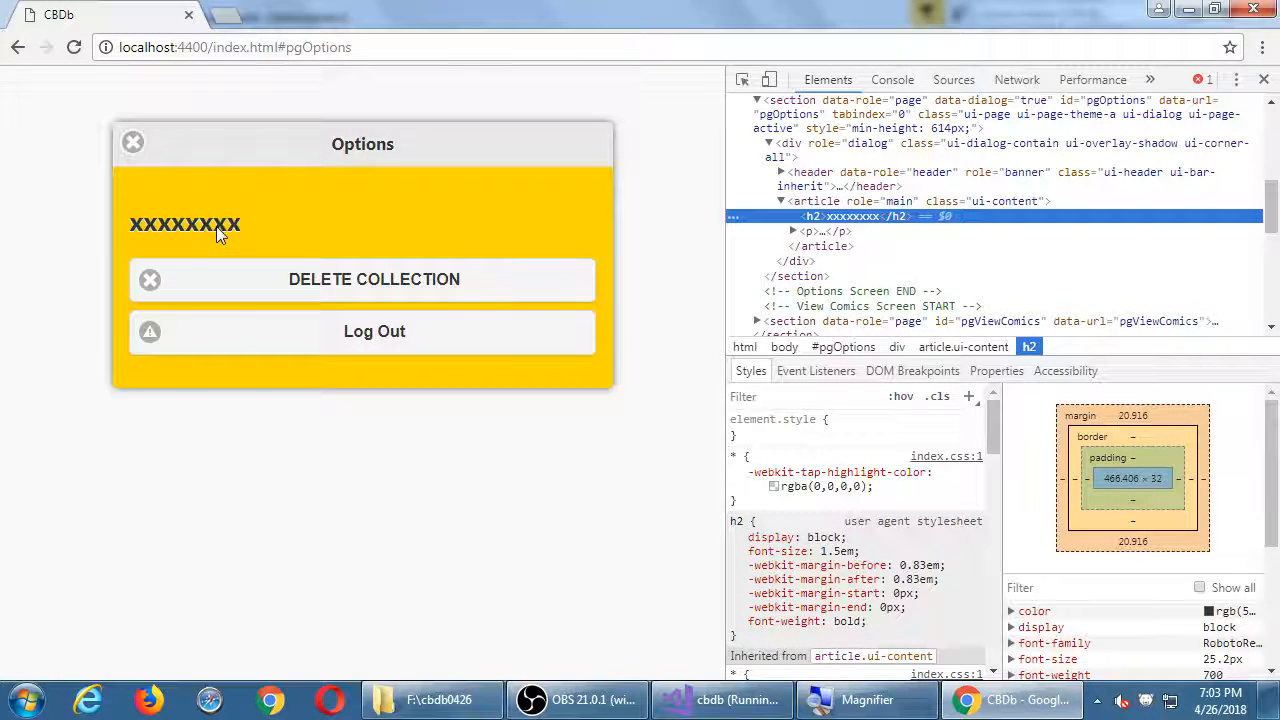
left_click(965, 347)
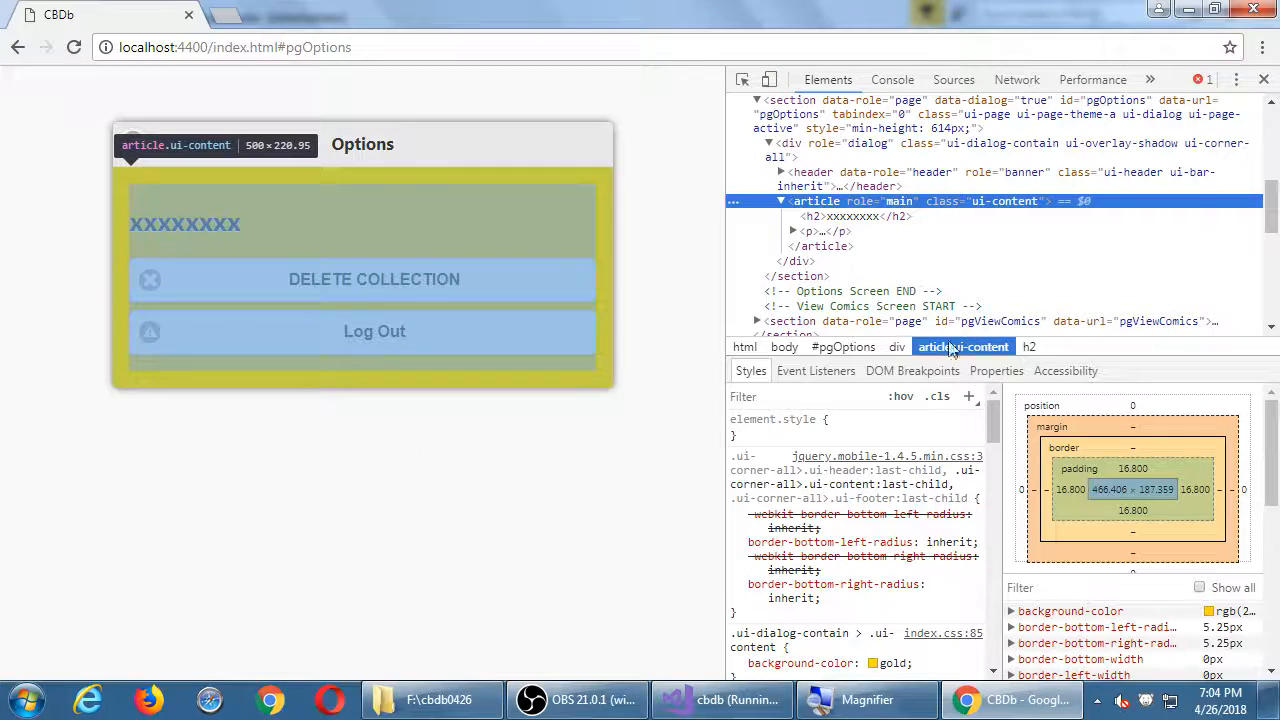
left_click(897, 346)
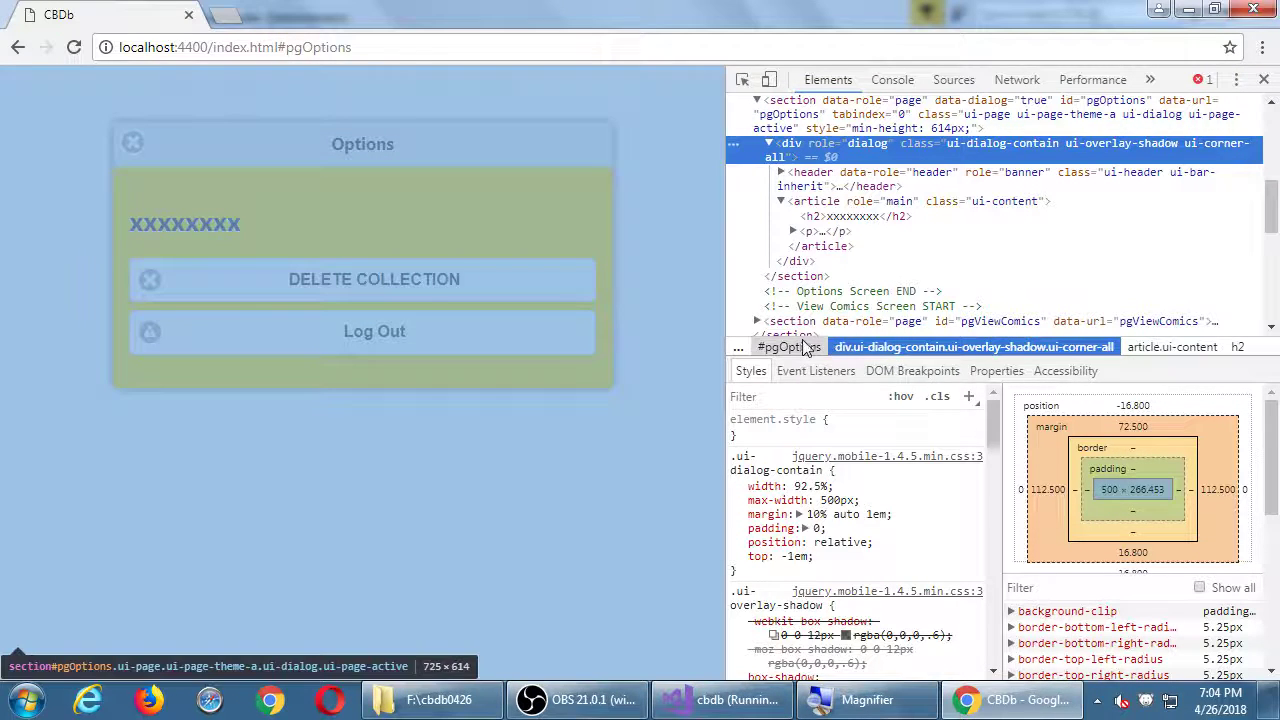
left_click(806, 345)
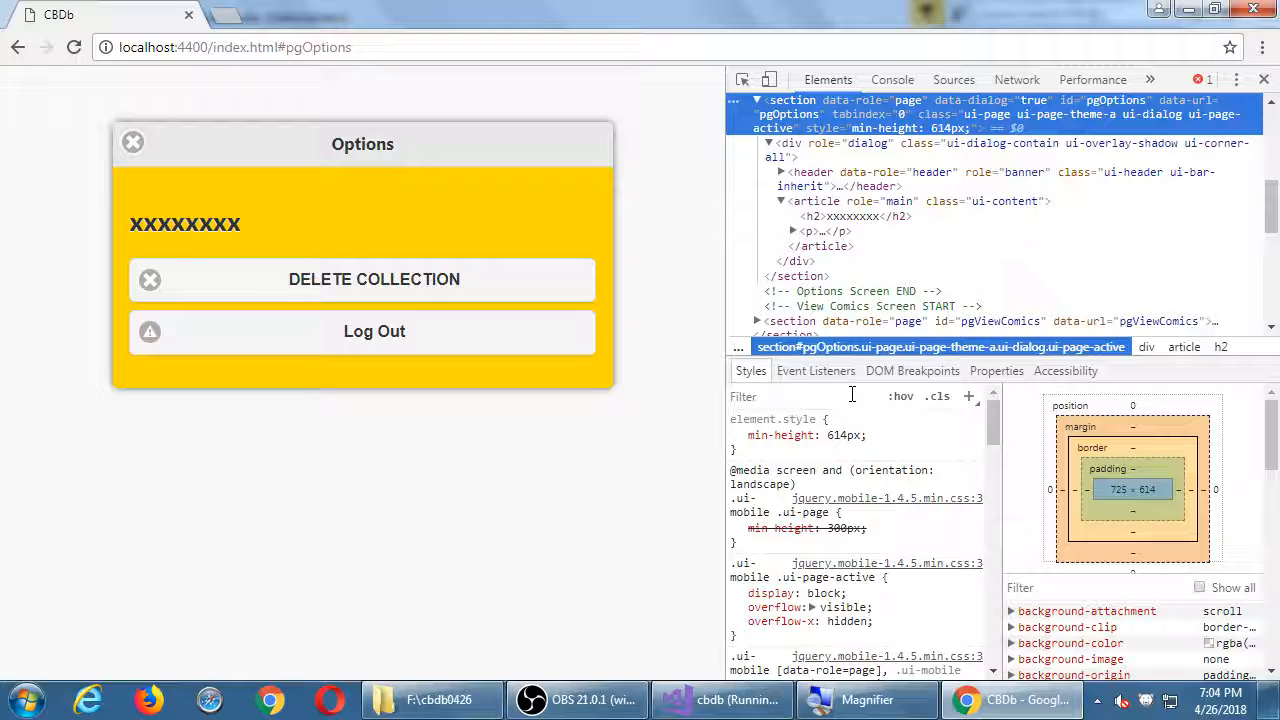
Add an inline background-color: red property to section#pgOptions in element.style.
left_click(880, 450)
type("co")
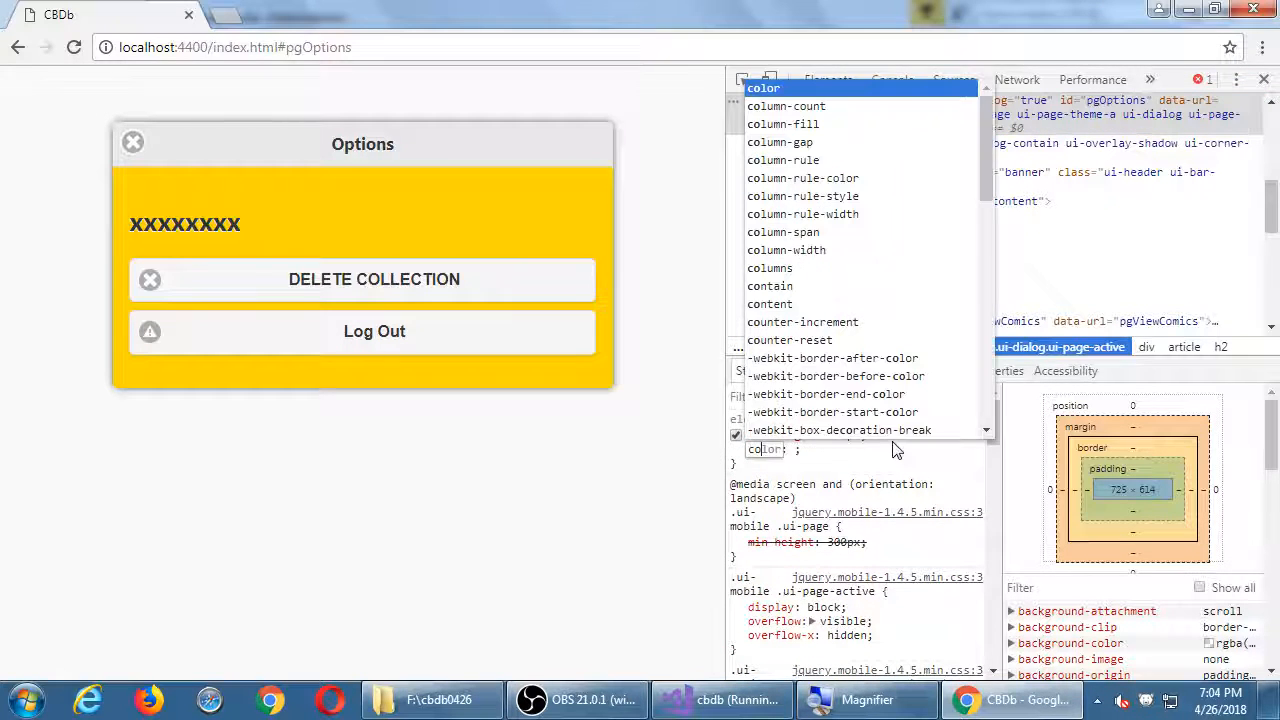
key("BackSpace")
type("back")
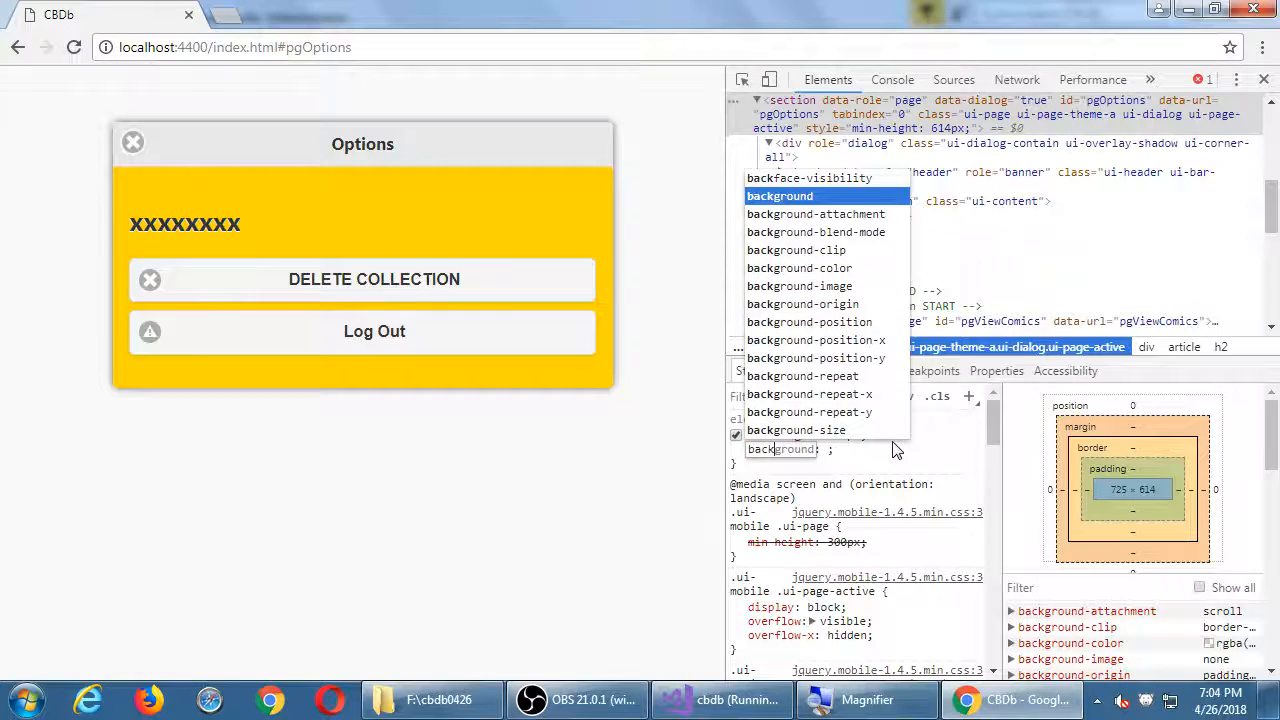
key("Tab")
key("shift+Tab")
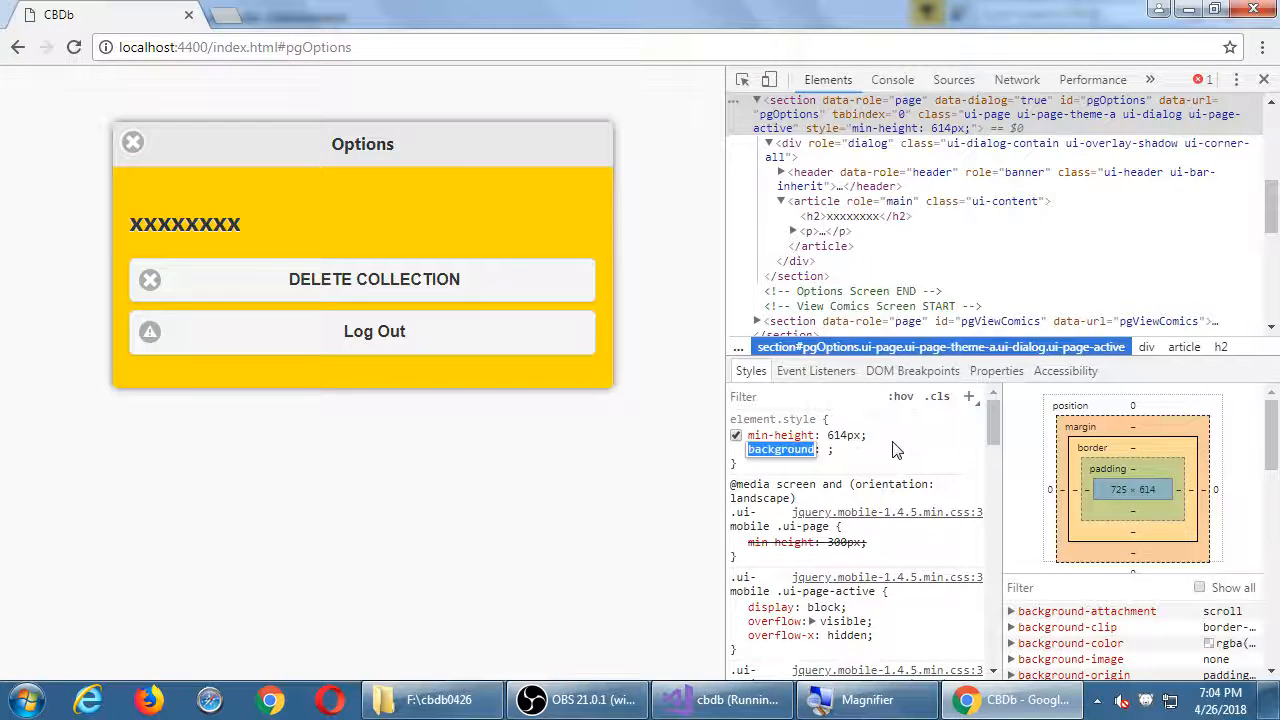
type("ba")
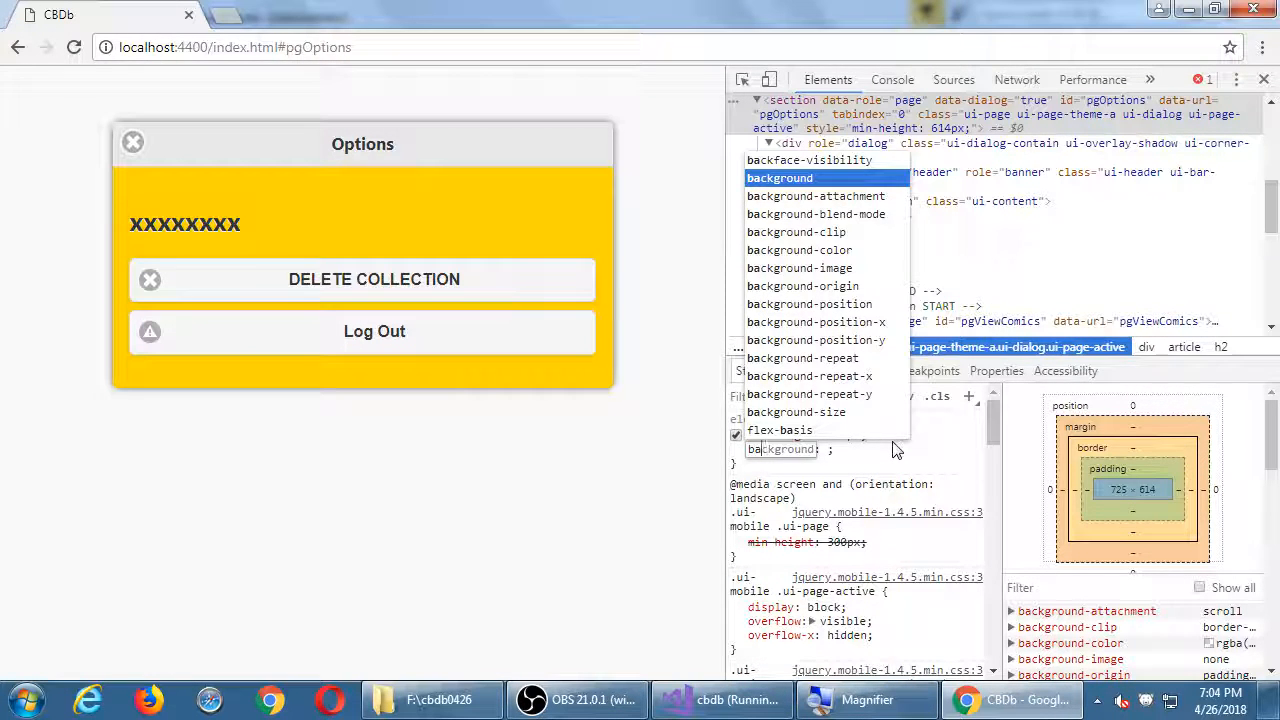
key("Down")
key("Down")
key("Down")
key("Tab")
type("red")
key("Return")
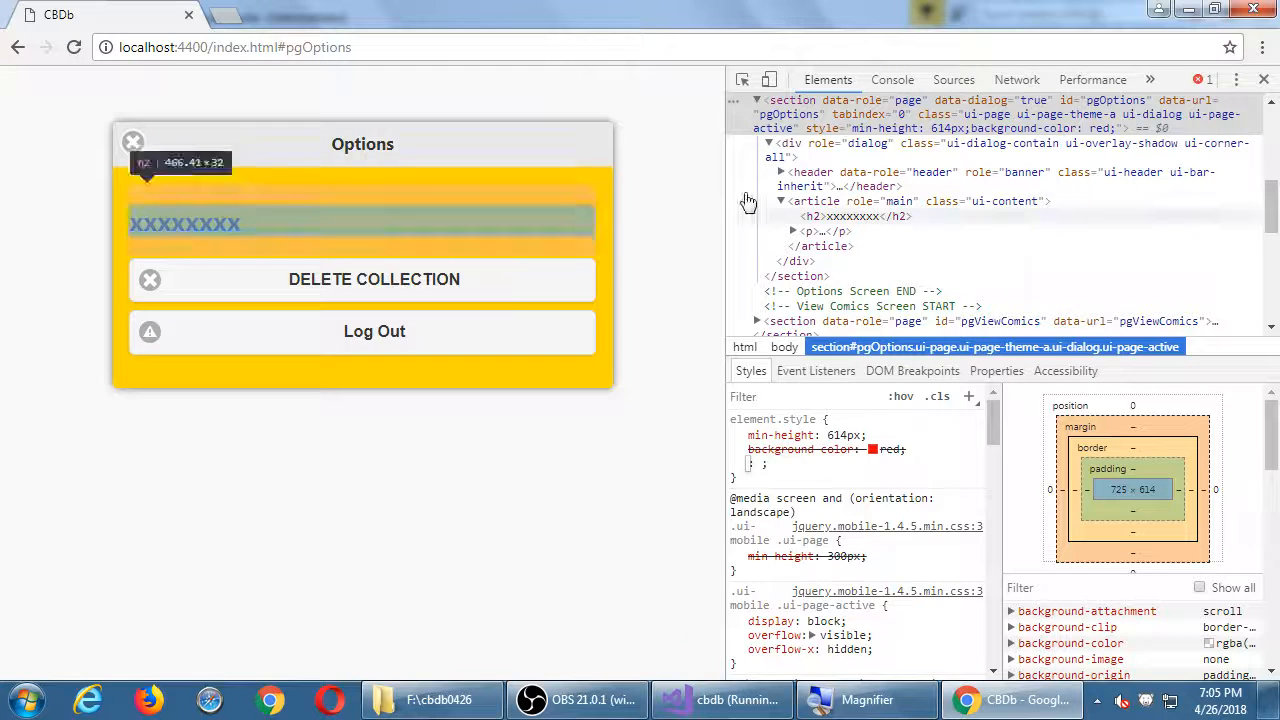
Inspect the h1.ui-title heading and enlarge the DevTools styles pane beside the page.
left_click(745, 80)
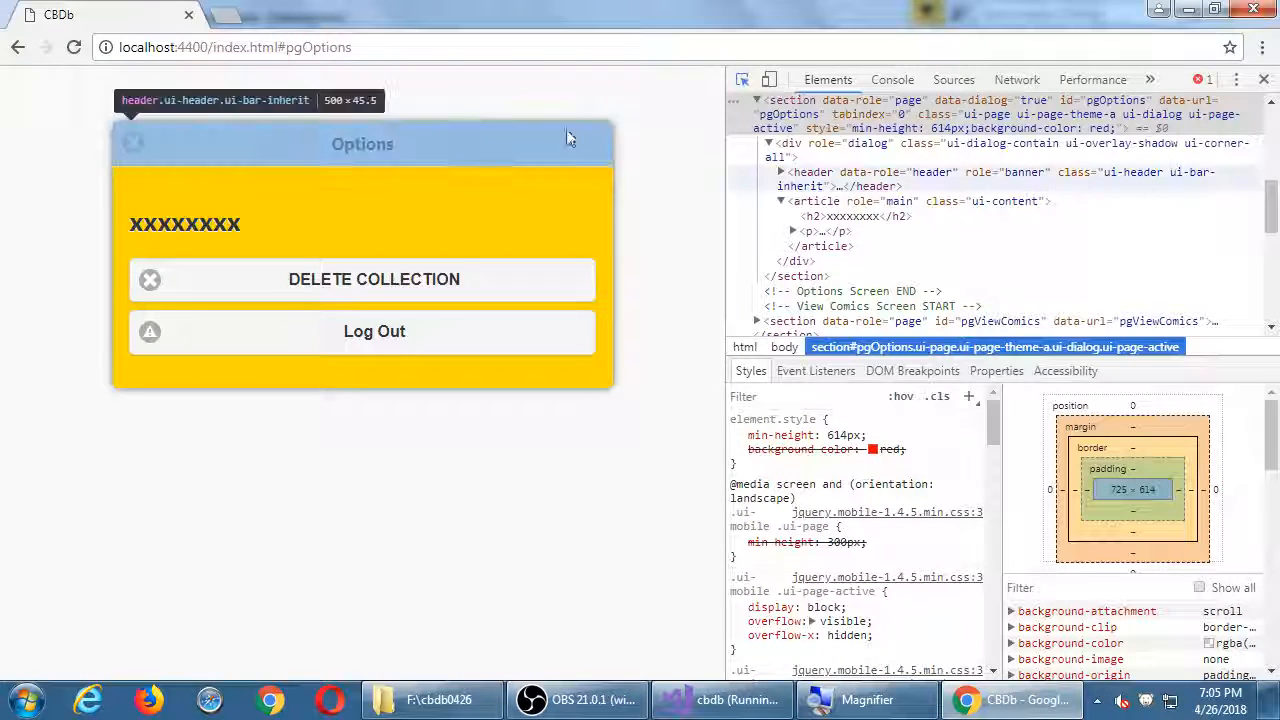
left_click(446, 146)
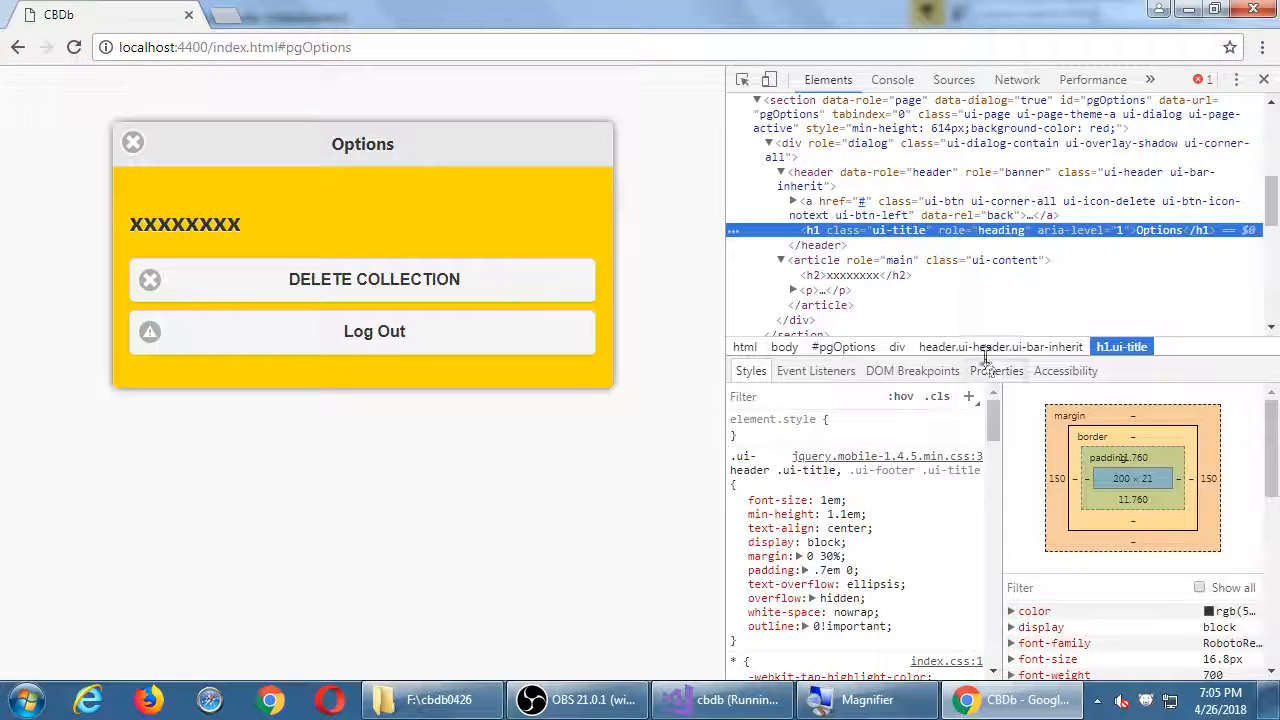
left_click_drag(987, 337, 978, 302)
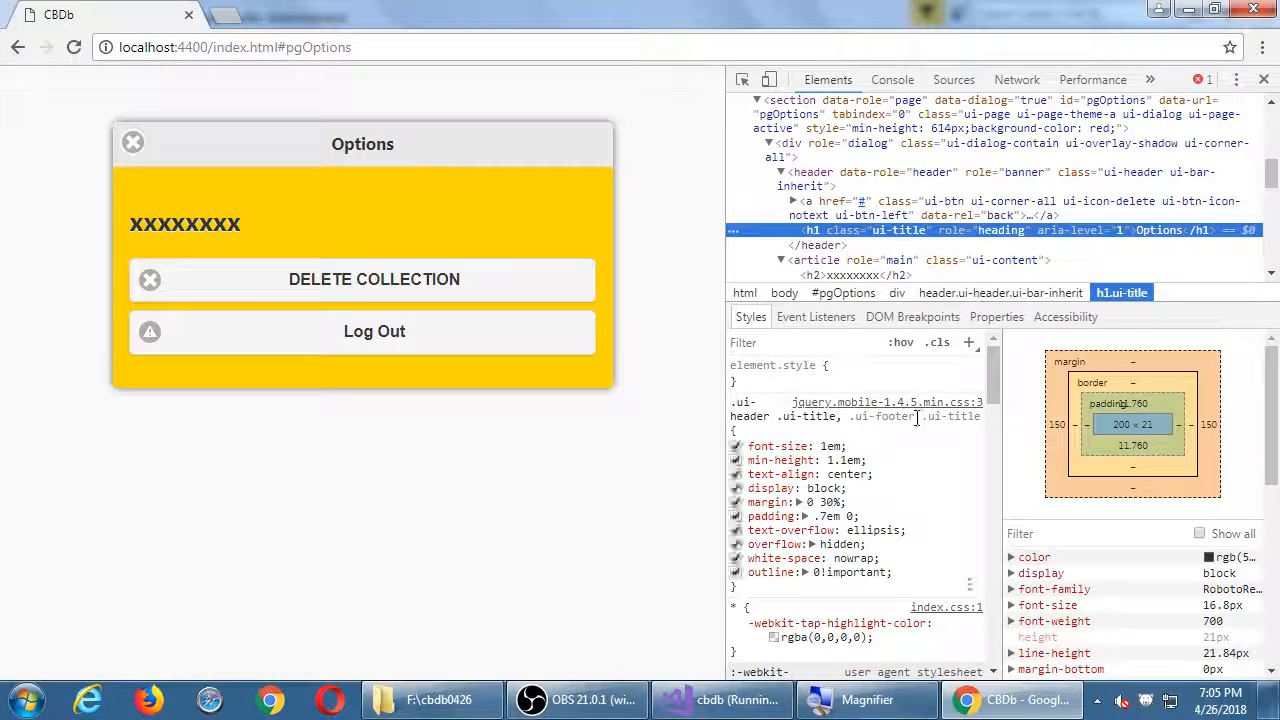
mouse_move(991, 361)
left_mouse_down()
mouse_move(992, 394)
mouse_move(992, 345)
left_mouse_up()
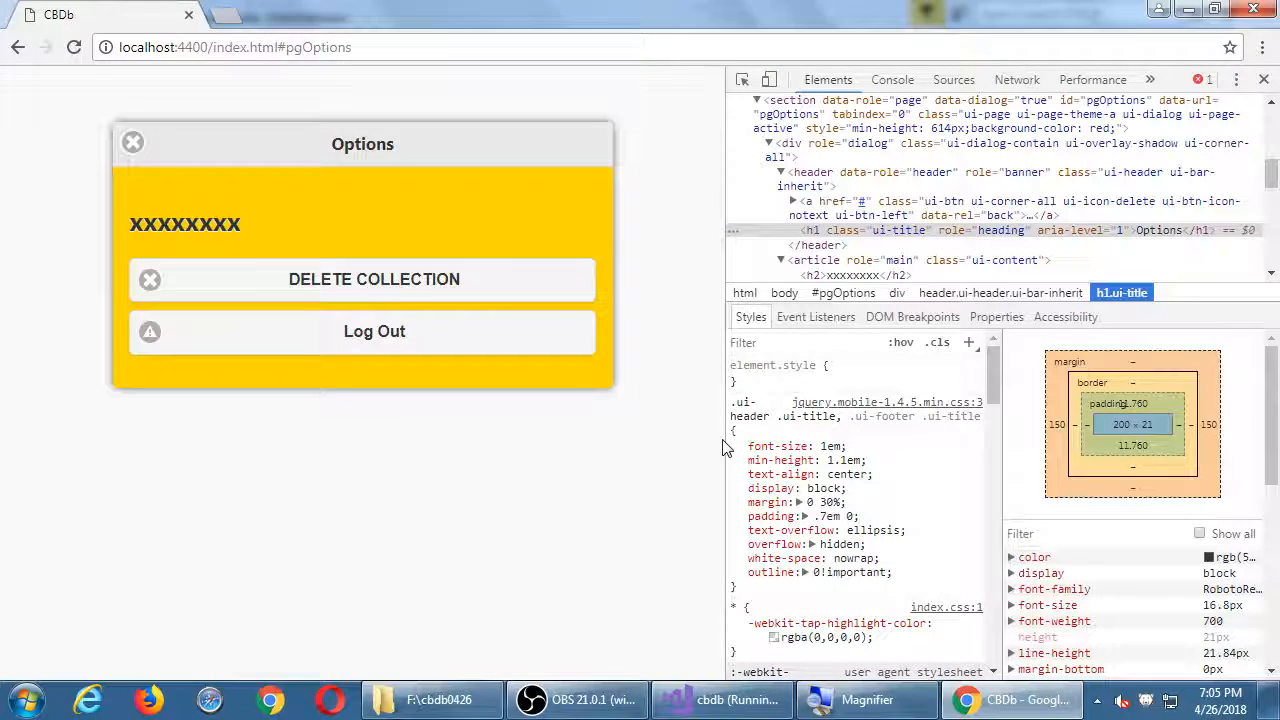
left_click_drag(724, 440, 624, 439)
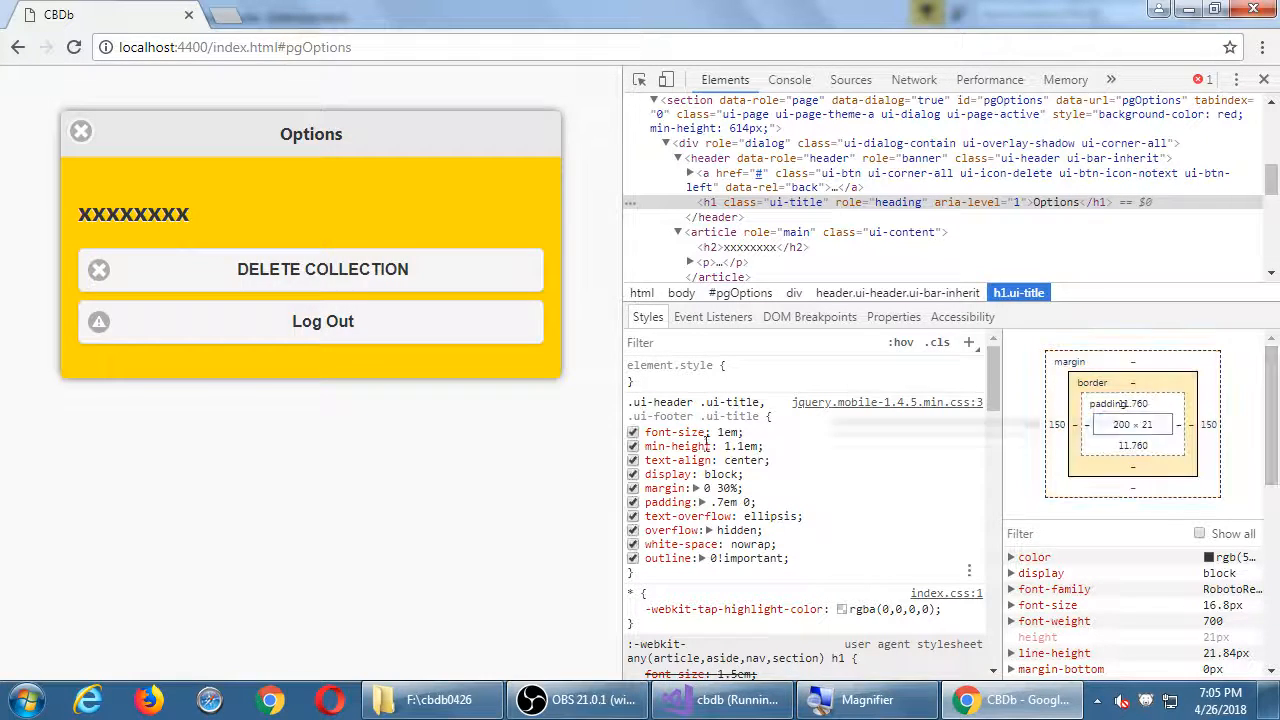
Add background-color: red to the .ui-header .ui-title rule.
left_click(863, 549)
type("ba")
key("Down")
key("Down")
key("Down")
key("Down")
key("Return")
type("red")
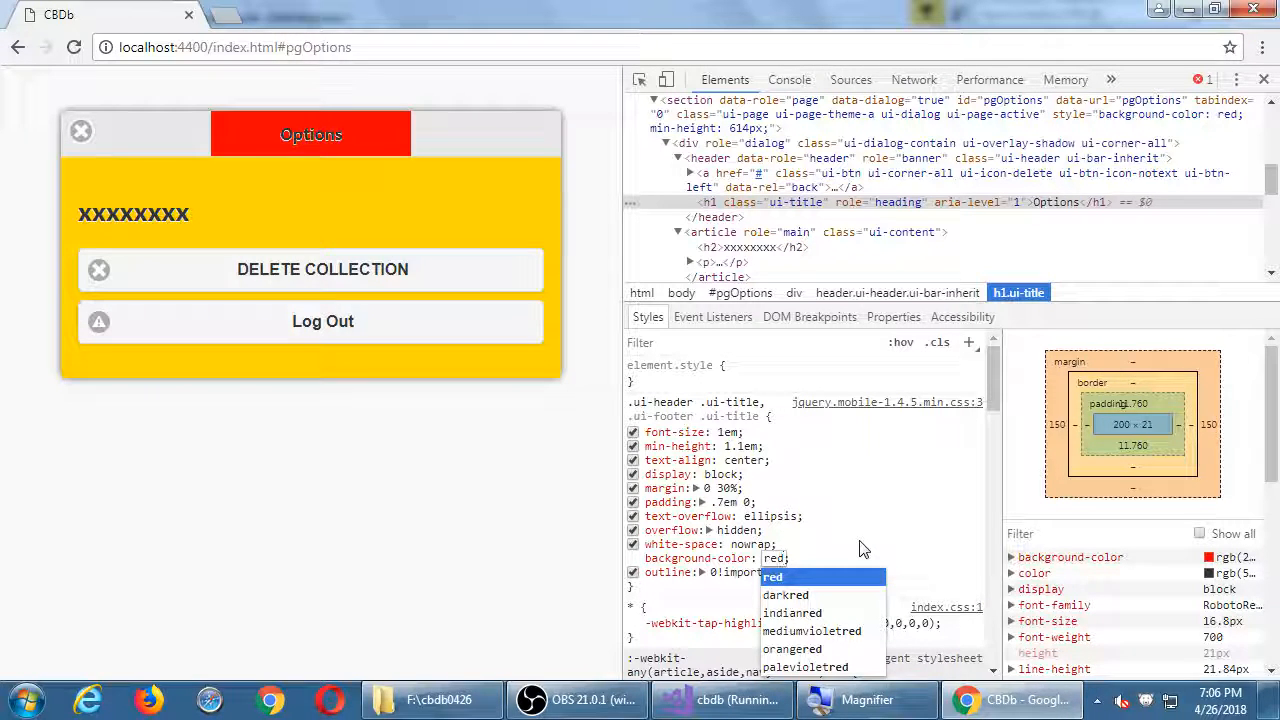
Select the header.ui-header element from the breadcrumbs.
left_click(915, 294)
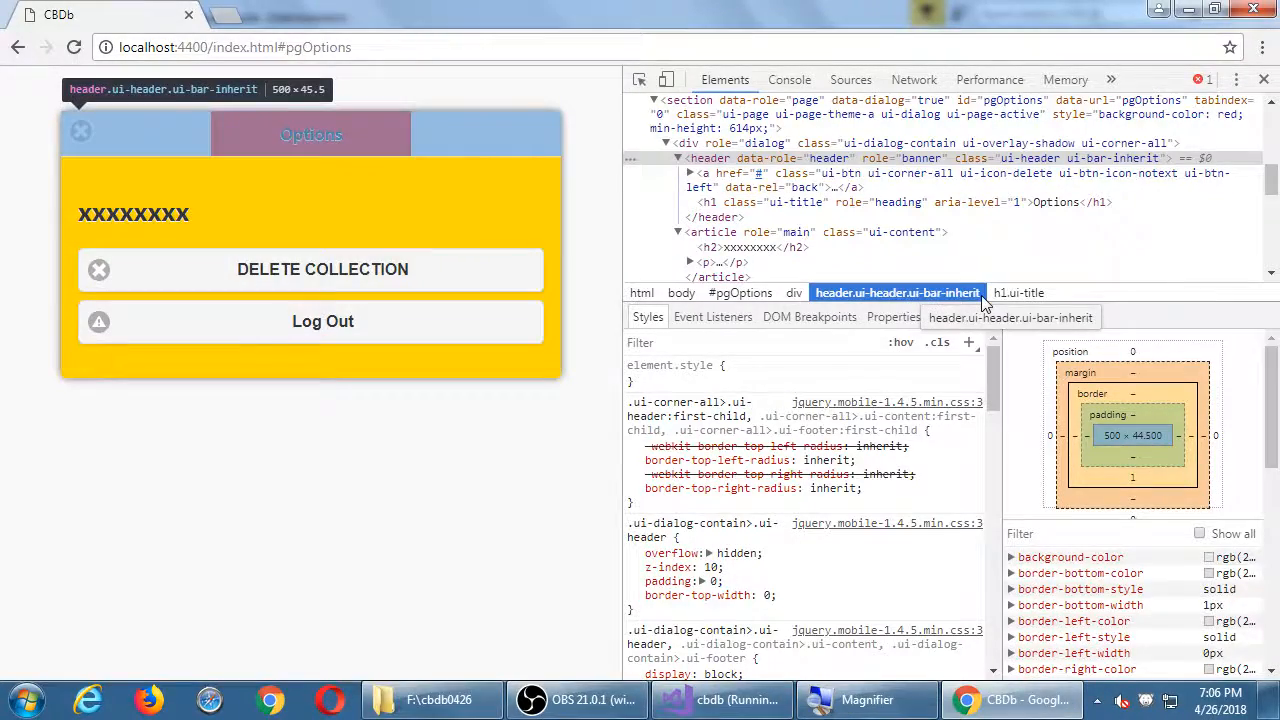
key("super+plus")
left_click(1021, 295)
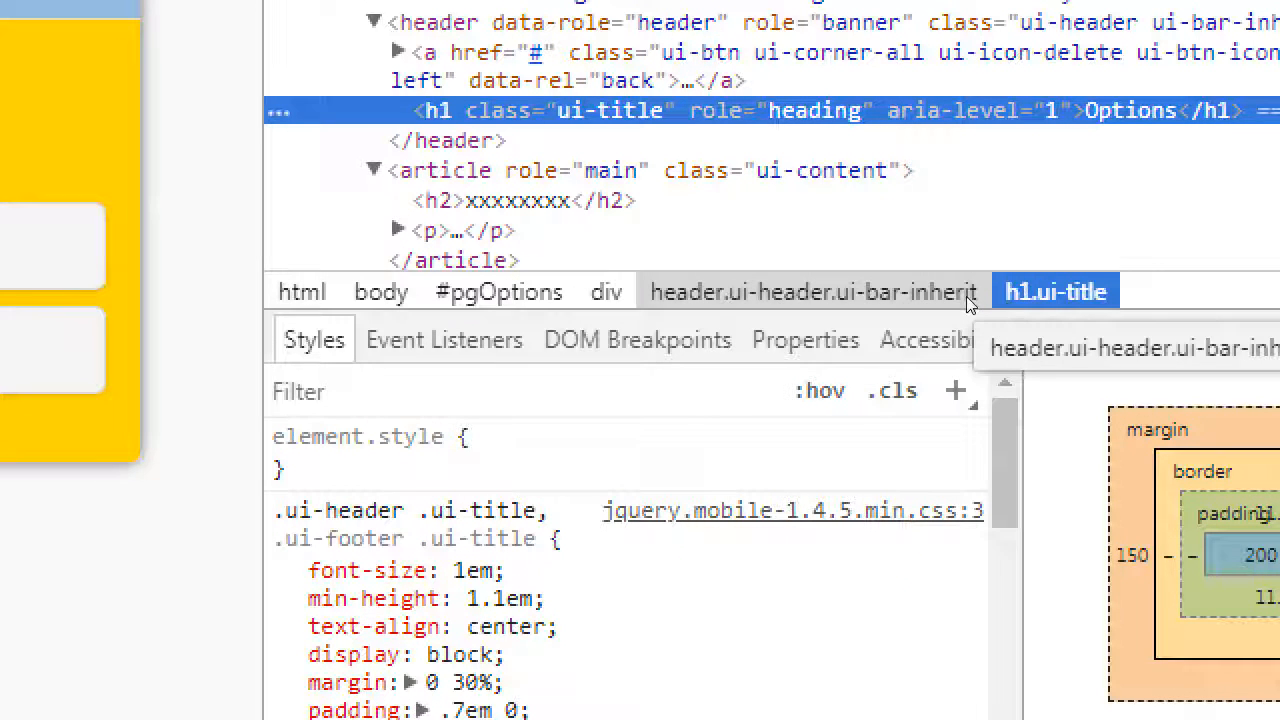
left_click(906, 296)
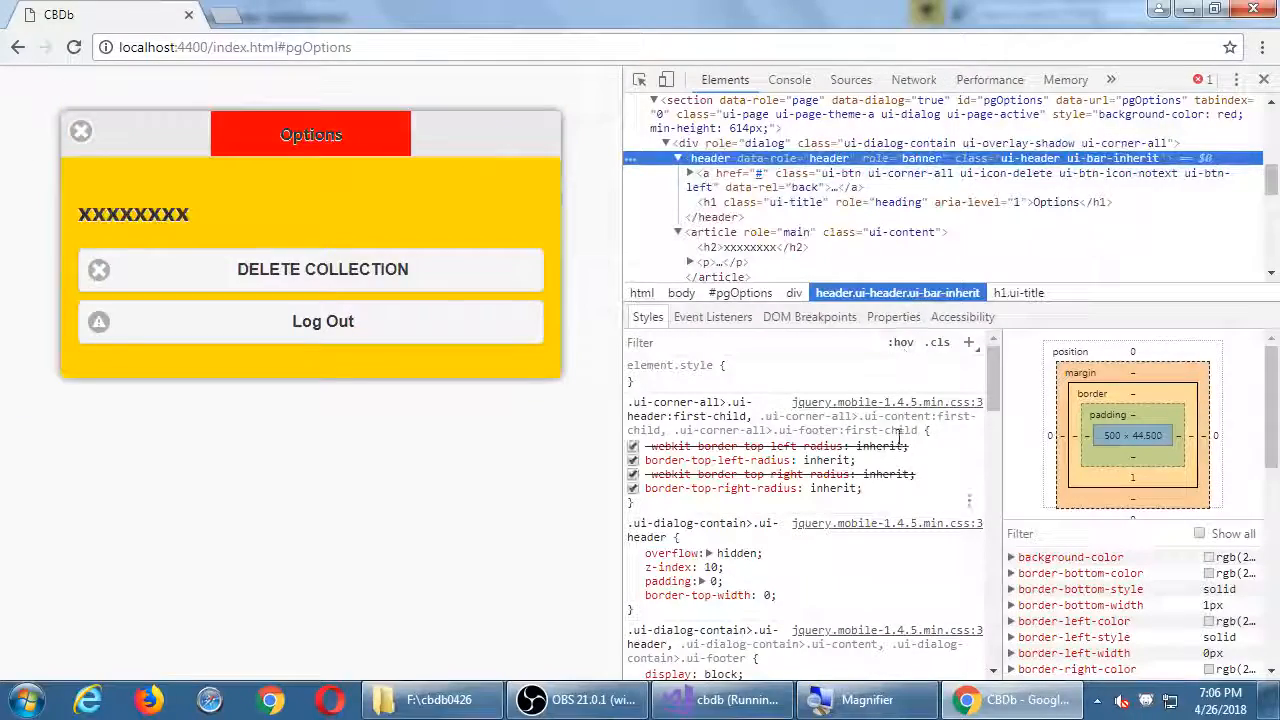
mouse_move(810, 400)
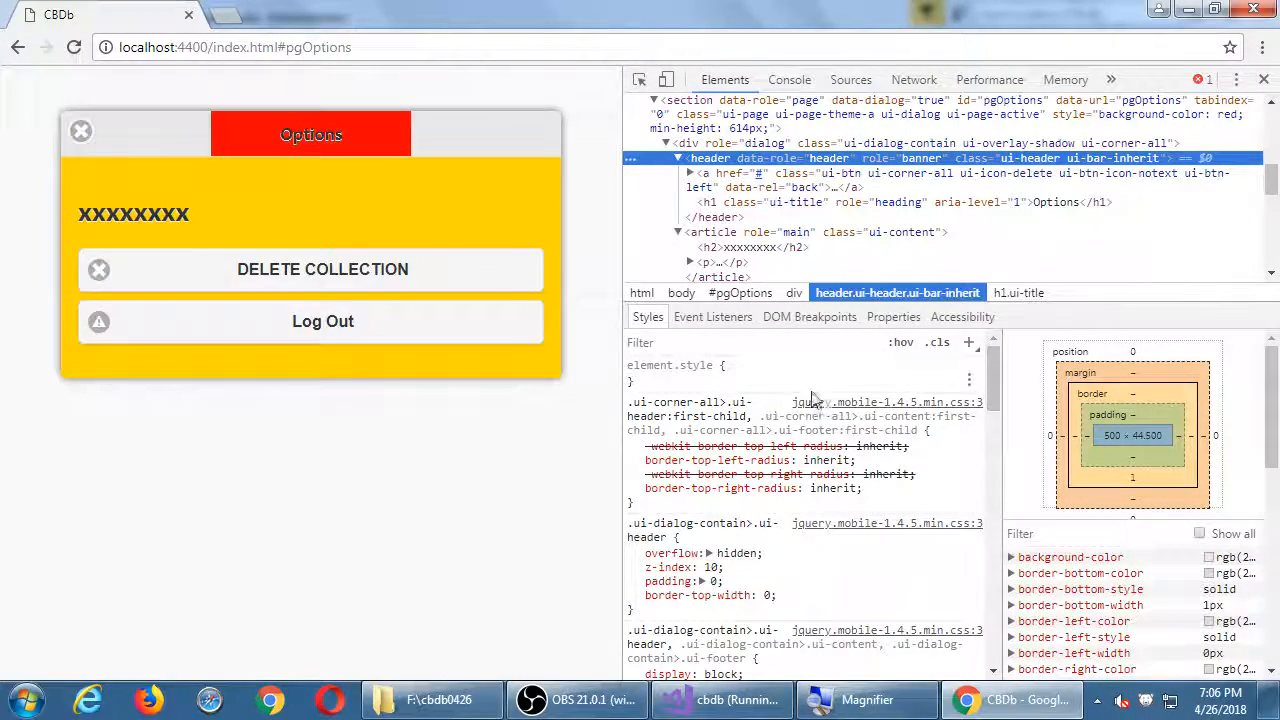
Add an inline background-color: pink to the header's element.style.
left_click(812, 378)
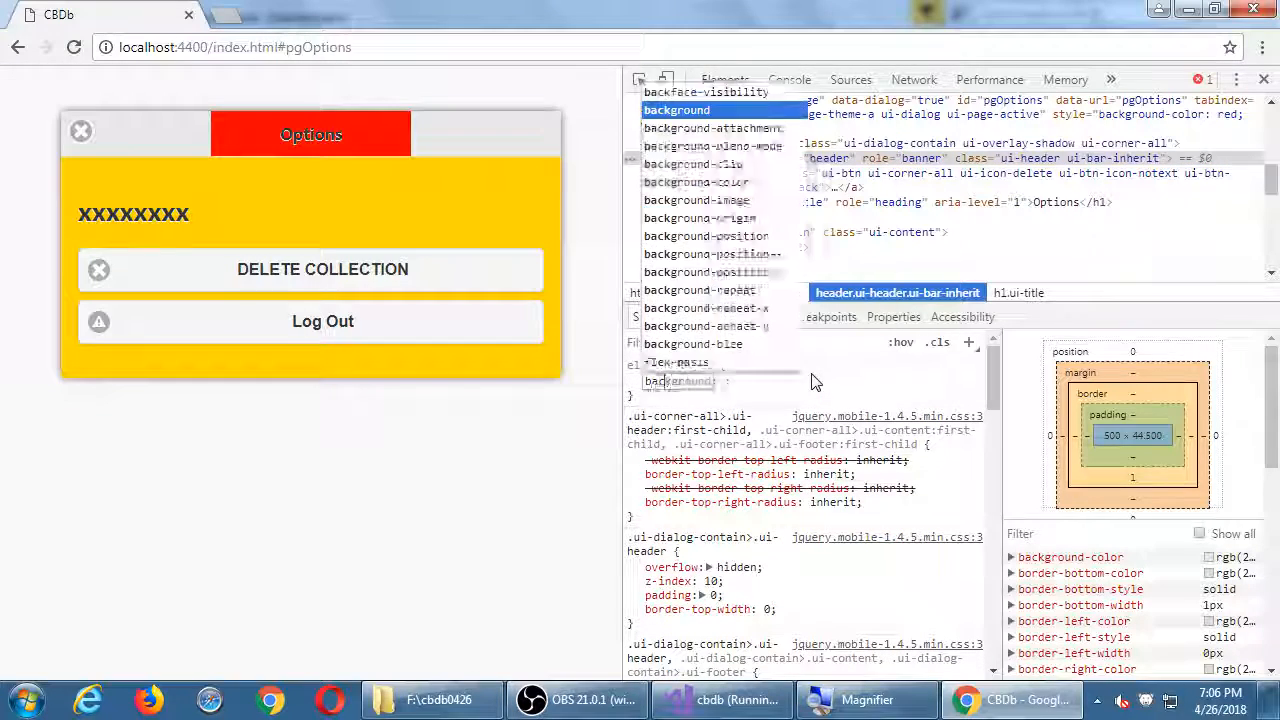
type("back")
key("Down")
key("Down")
key("Down")
key("Down")
key("Return")
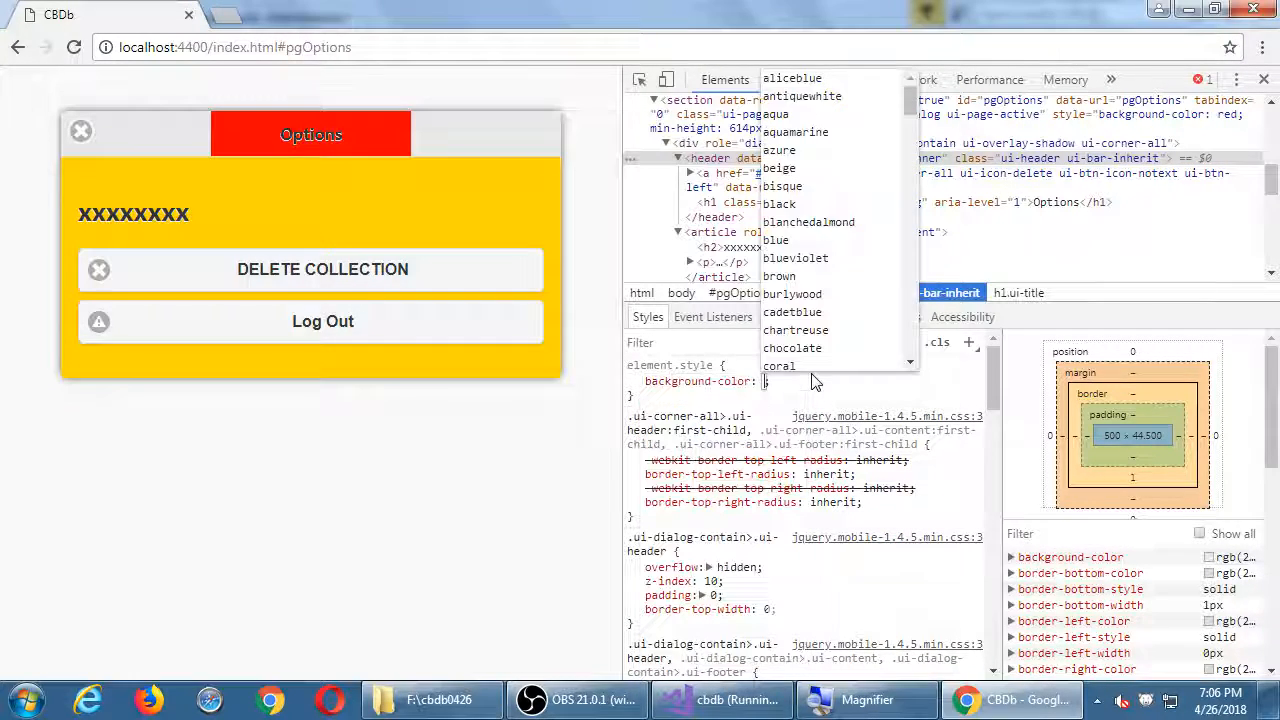
type("pink")
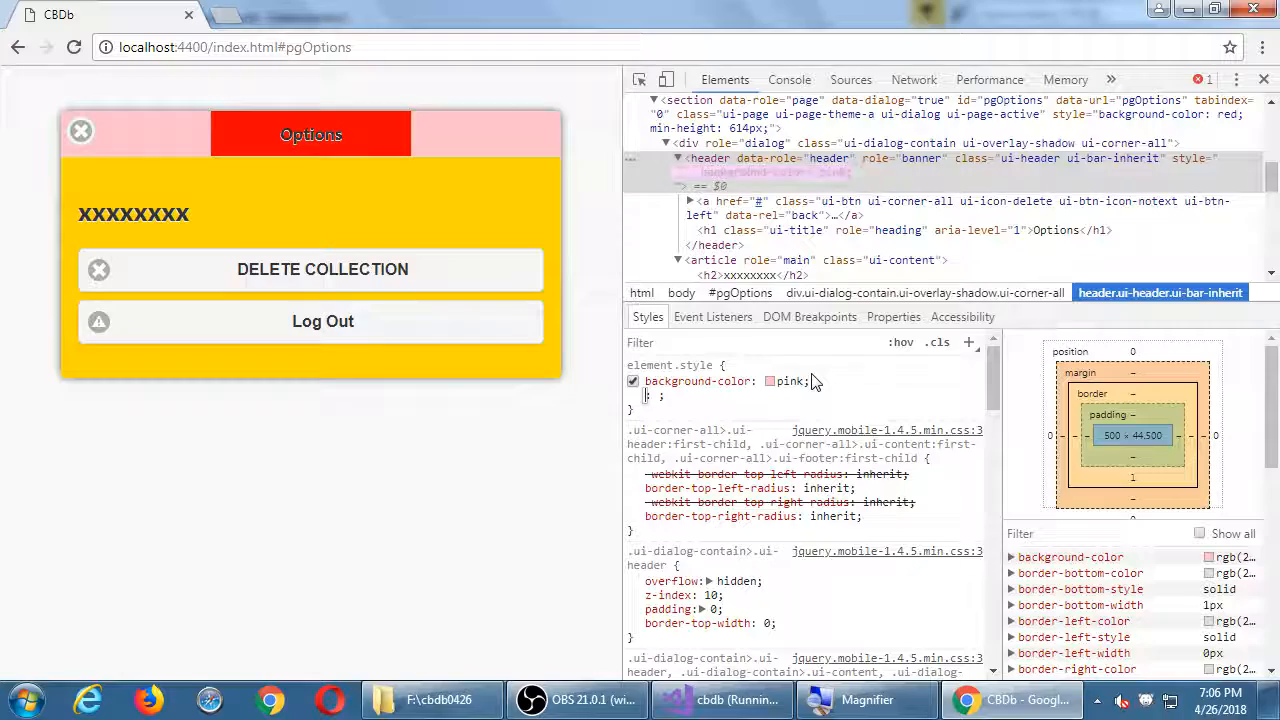
key("Tab")
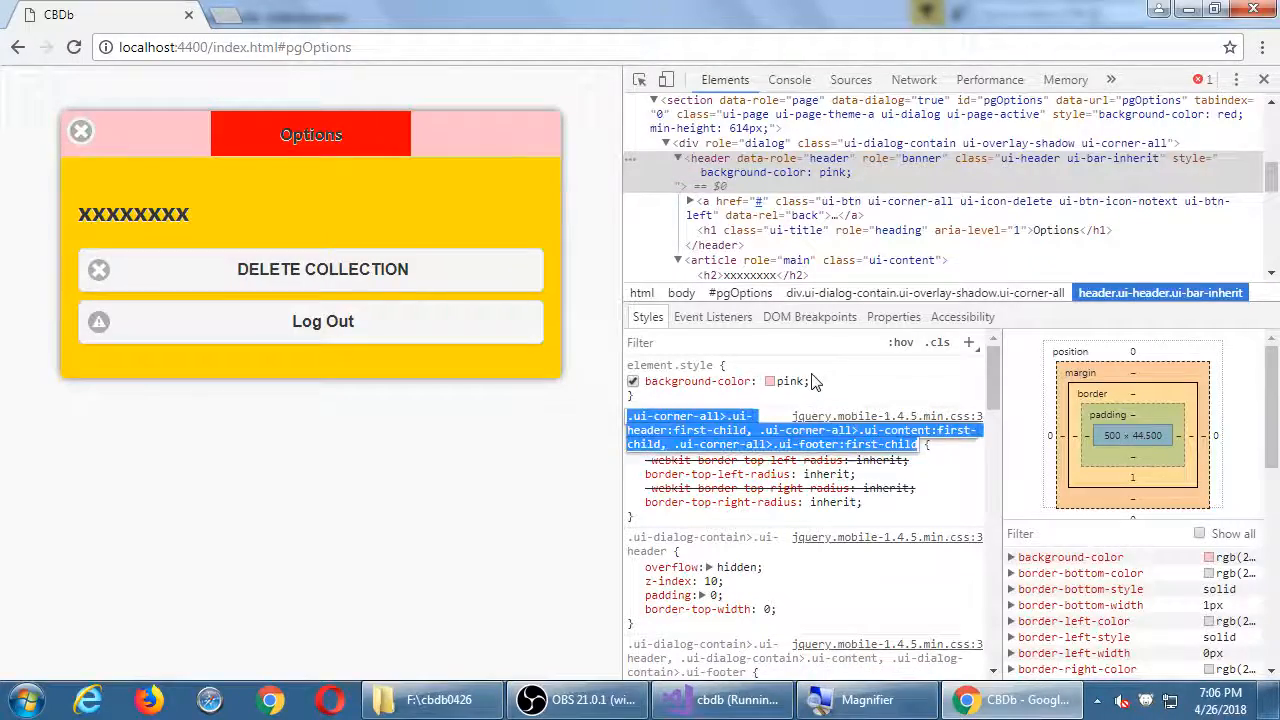
key("super+plus")
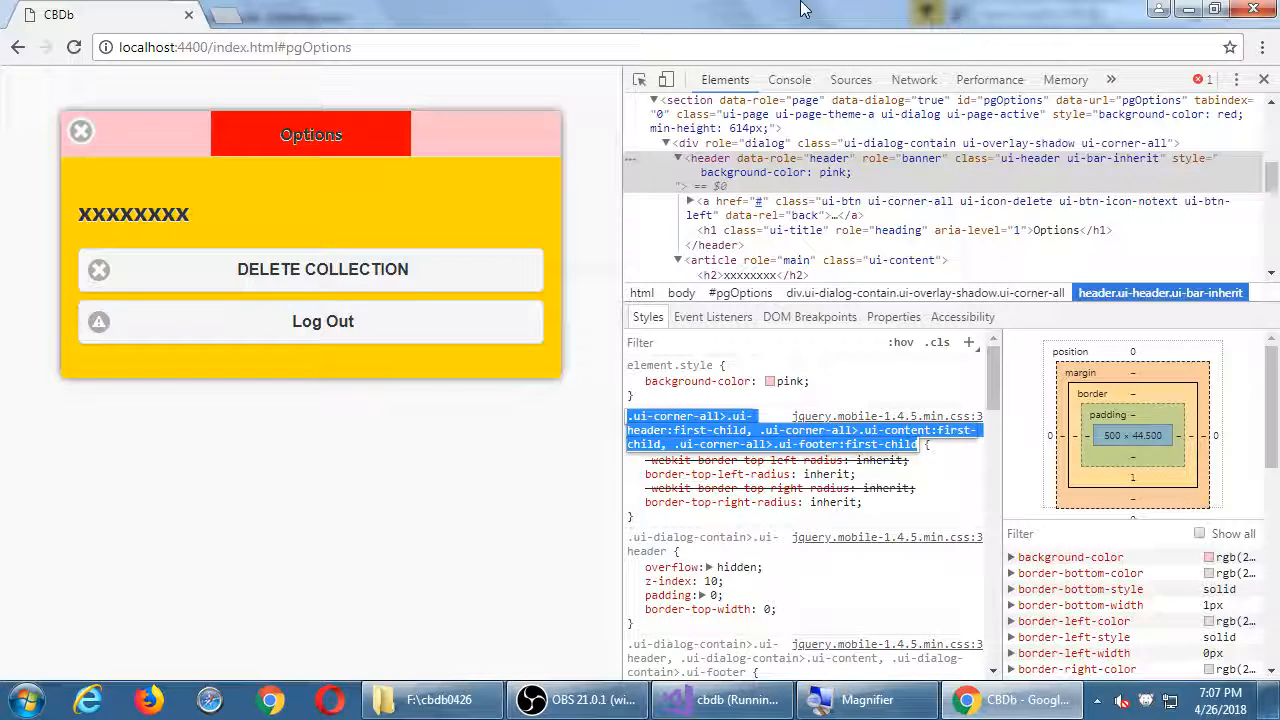
Close the Chrome window and switch from index.html back to index.css with Ctrl+Tab.
left_click(1253, 9)
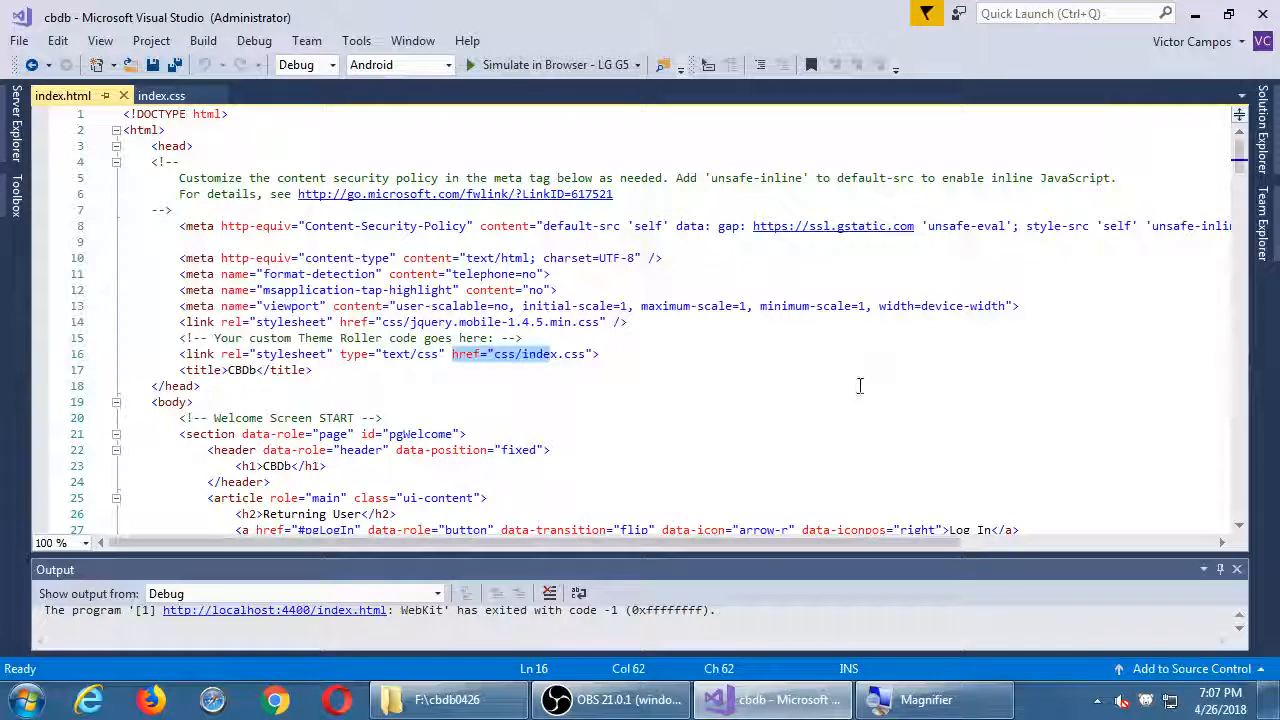
left_click(859, 386)
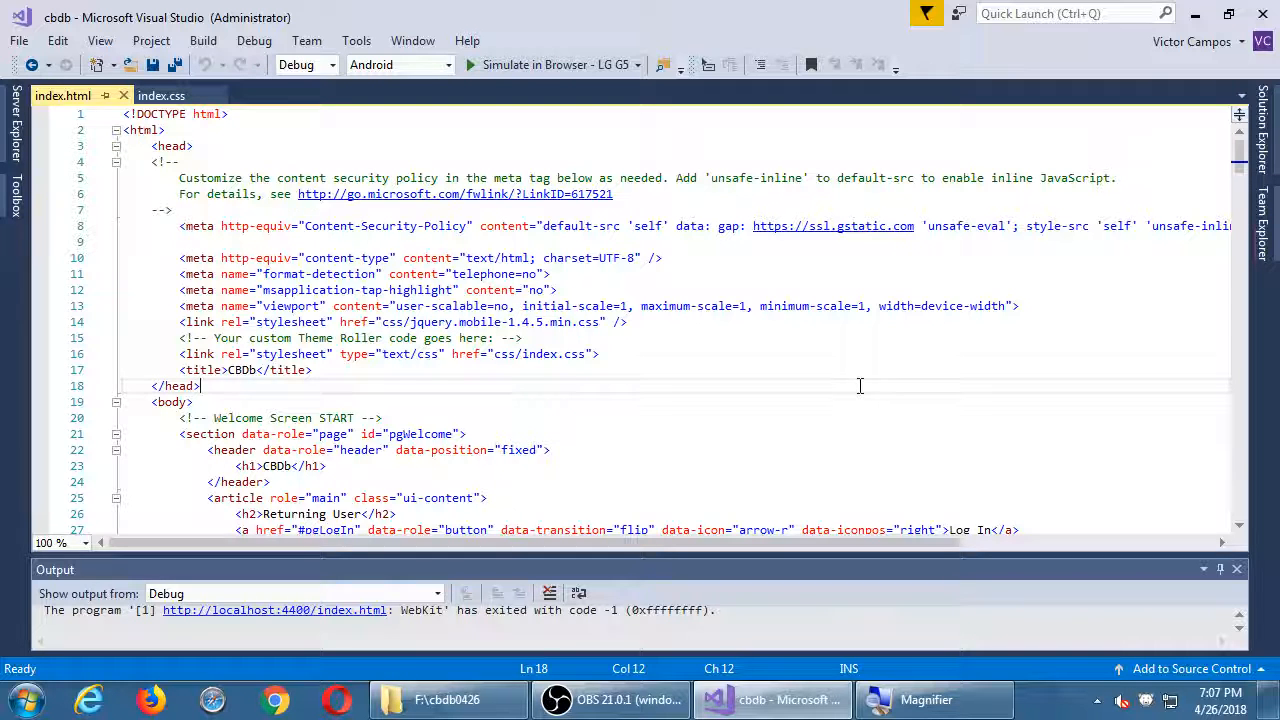
key("ctrl+Tab")
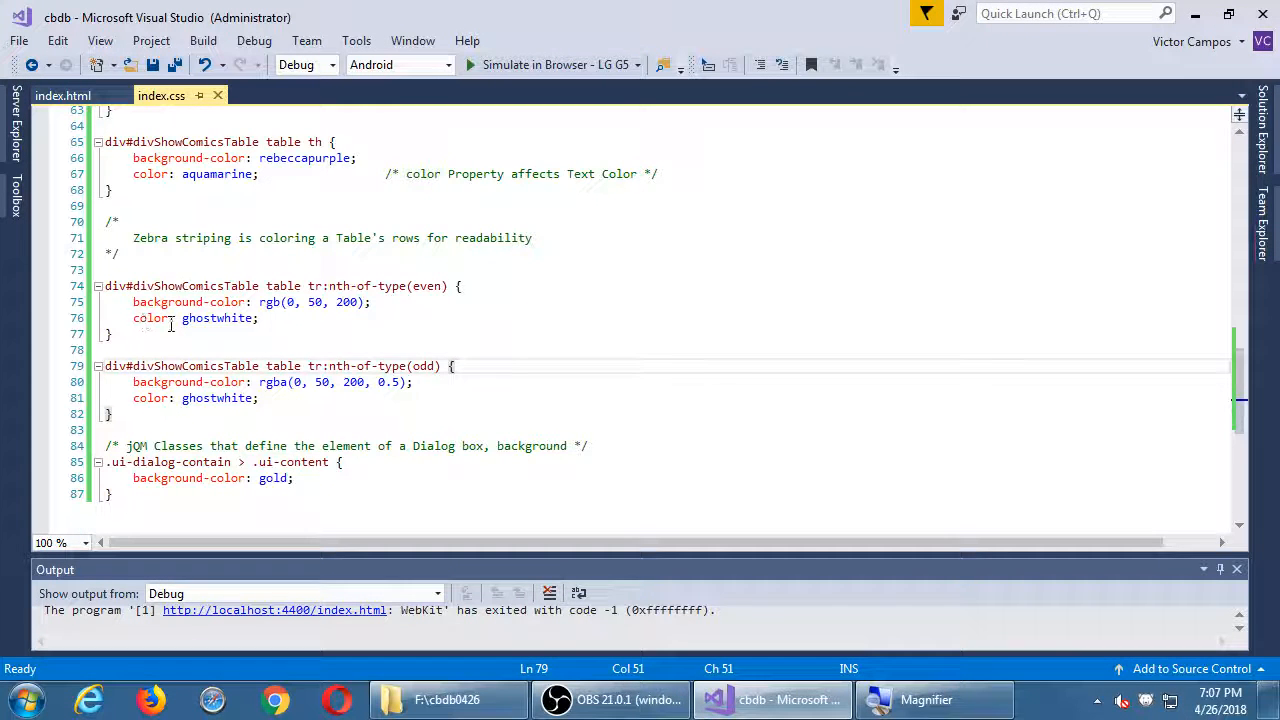